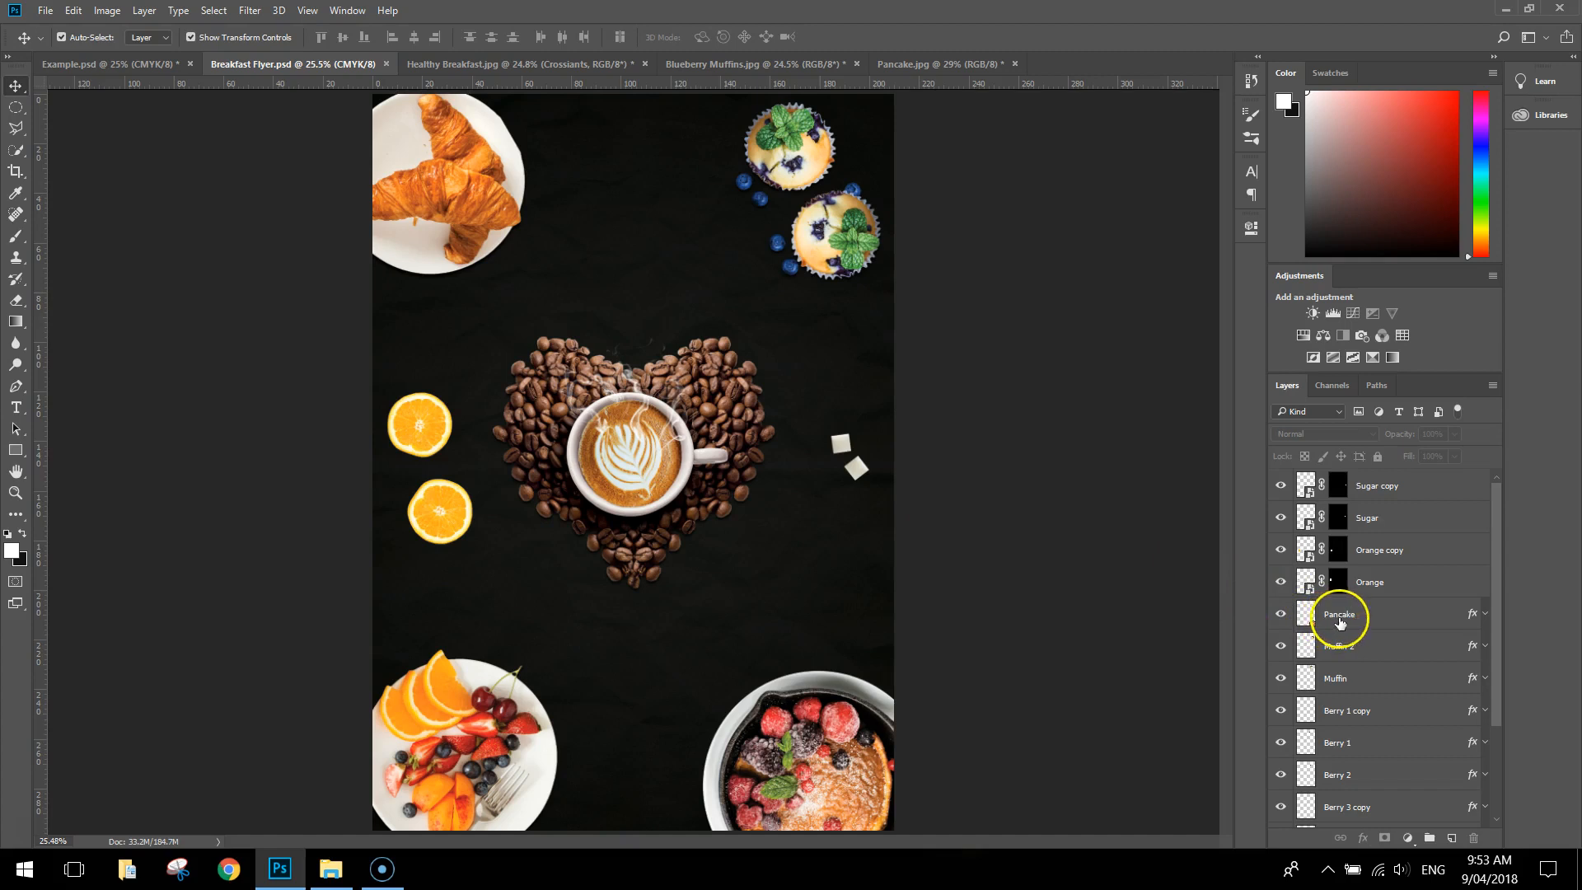
Copy the Pancake layer's style and paste it onto the Orange, Orange copy, Sugar and Sugar copy layers
left_click(1418, 617)
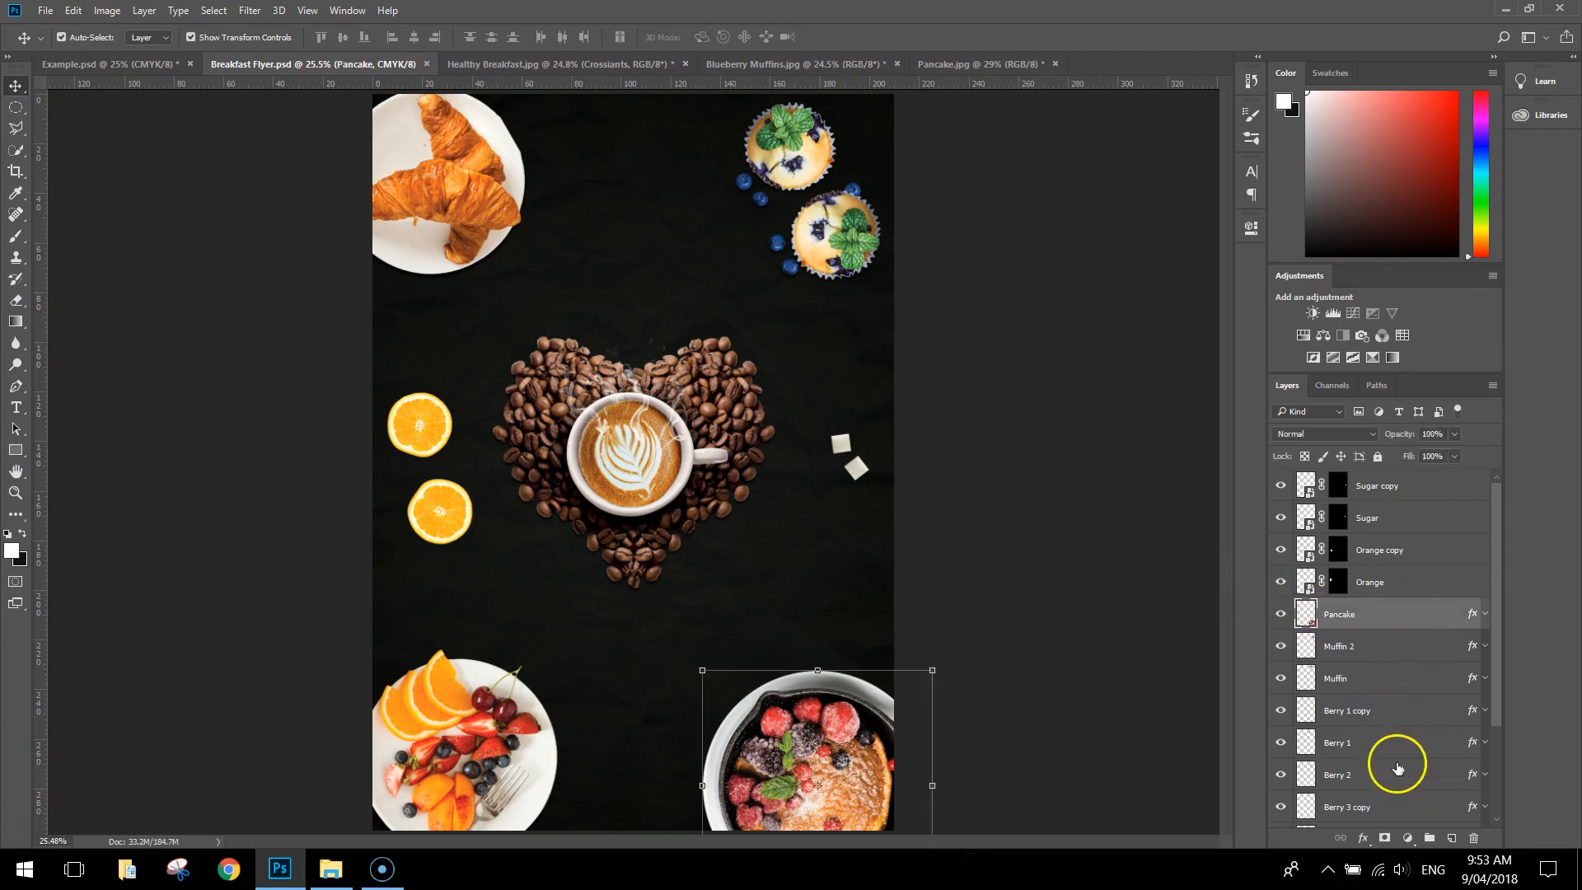
right_click(1377, 619)
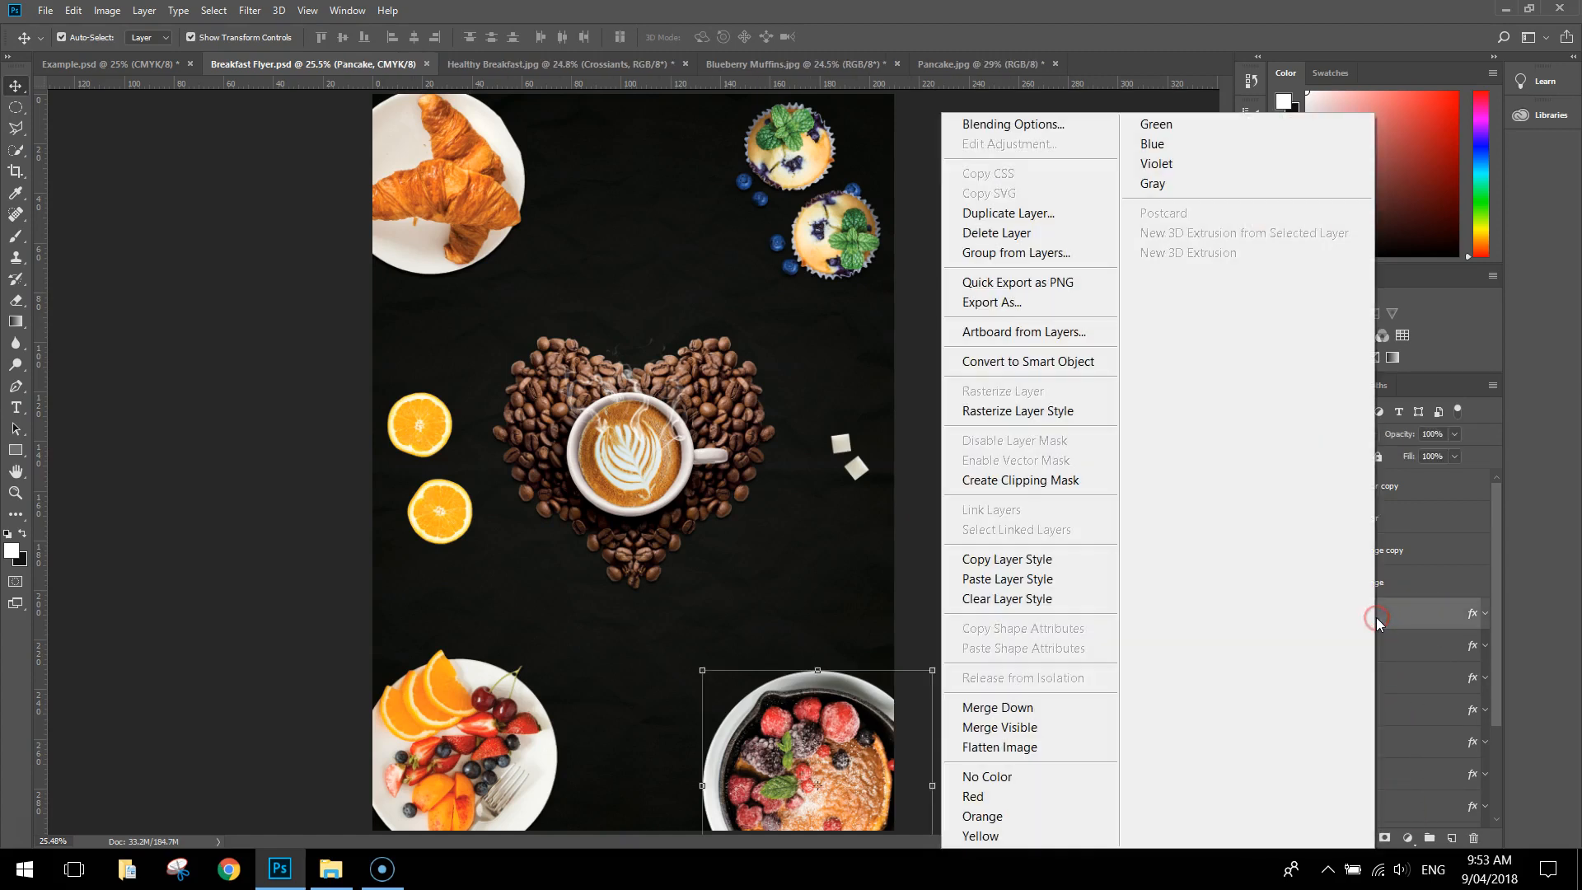
left_click(1057, 559)
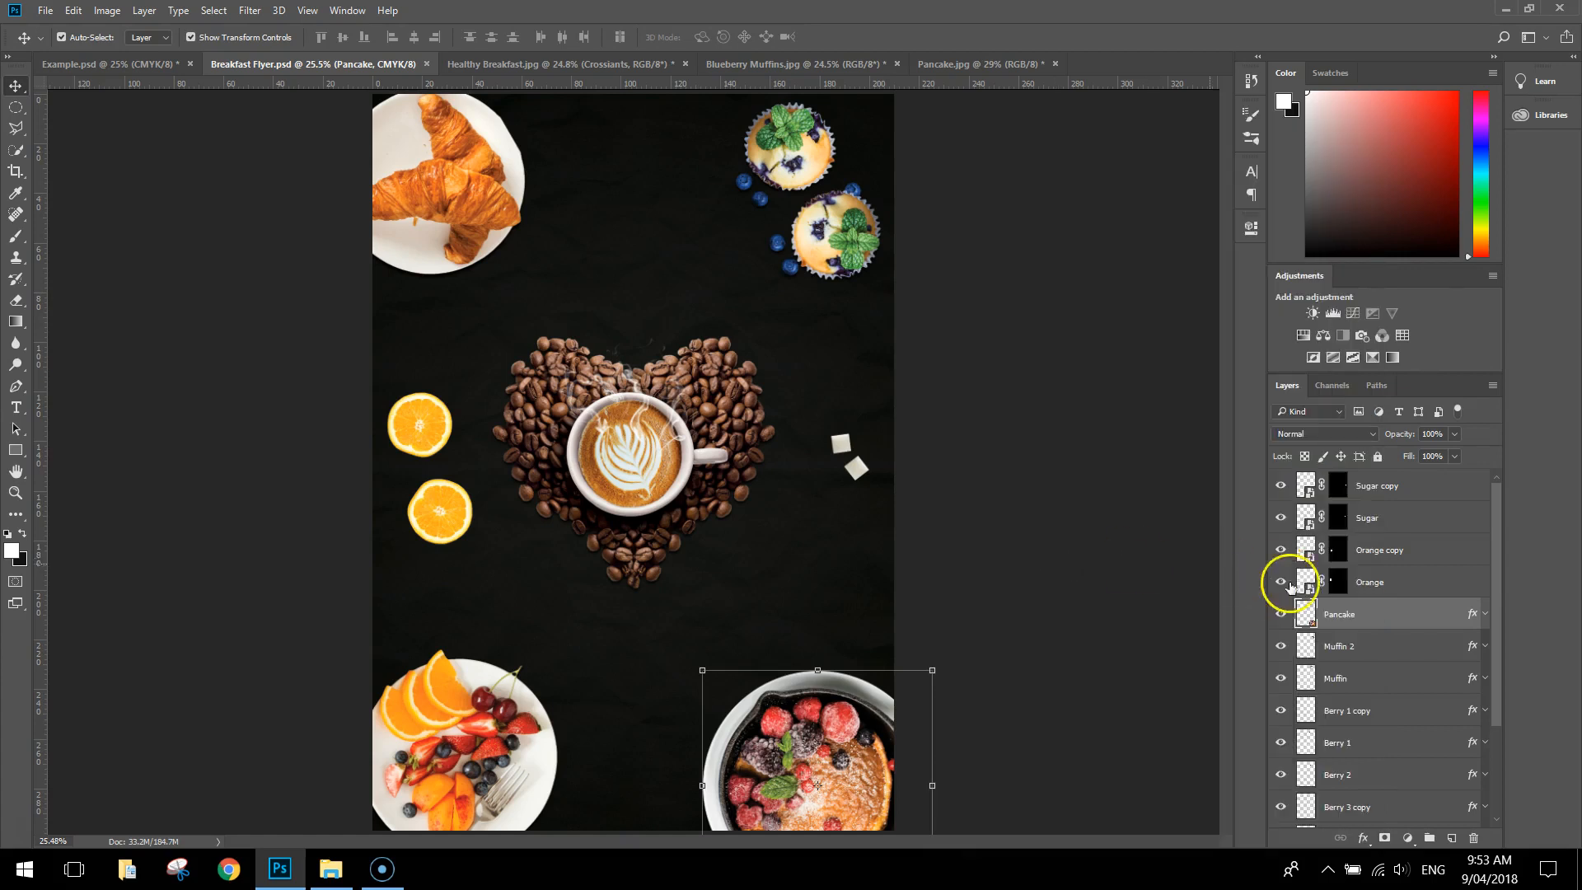
left_click(1411, 585)
left_click(1414, 486, "shift")
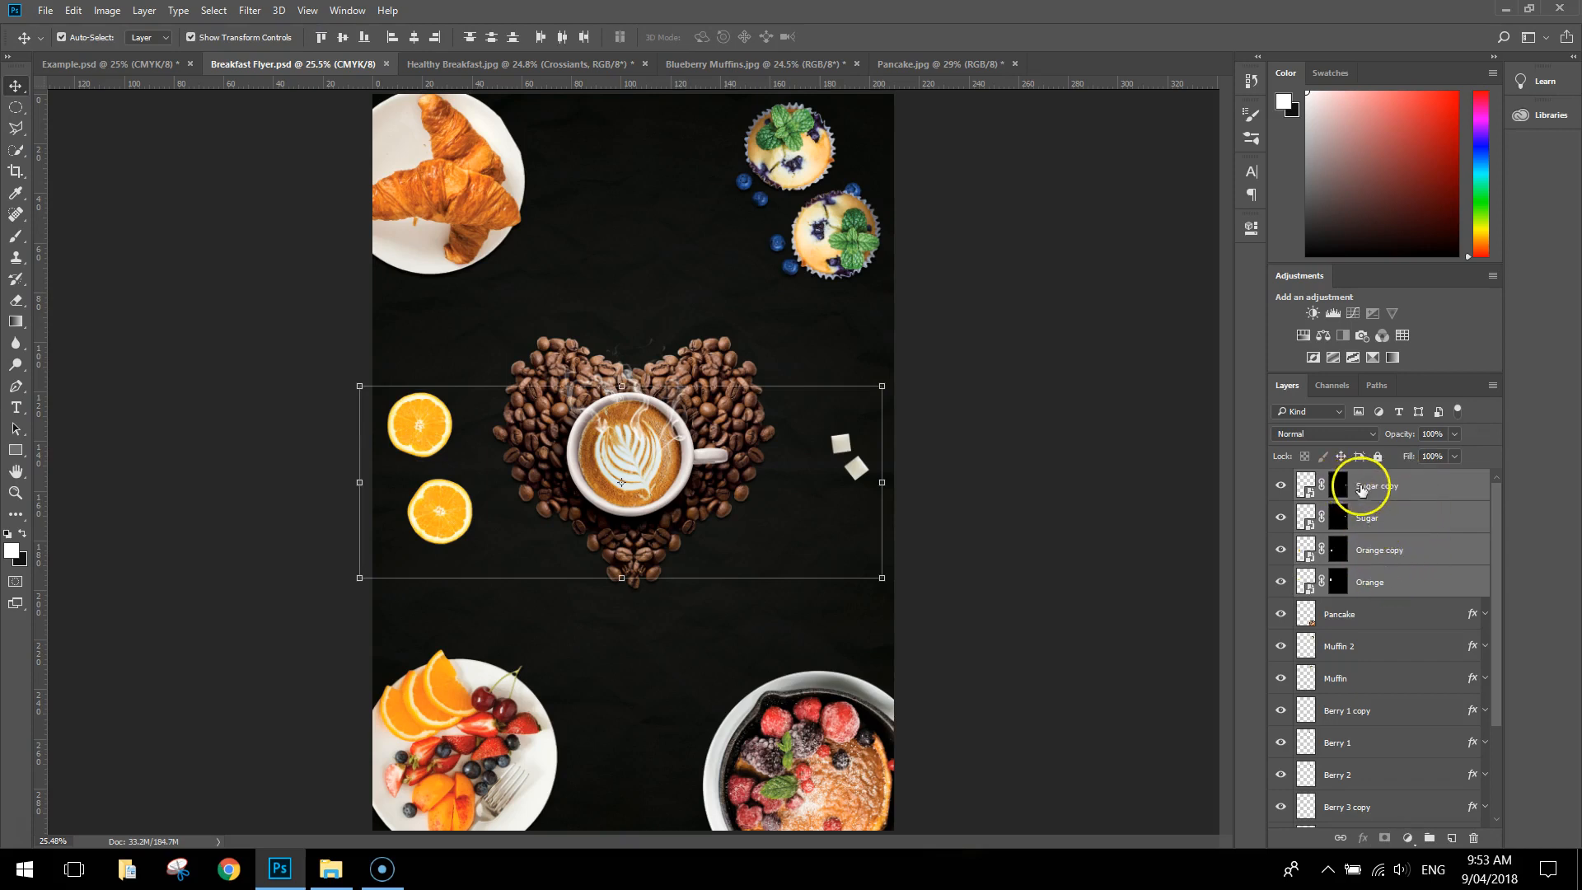
right_click(1432, 508)
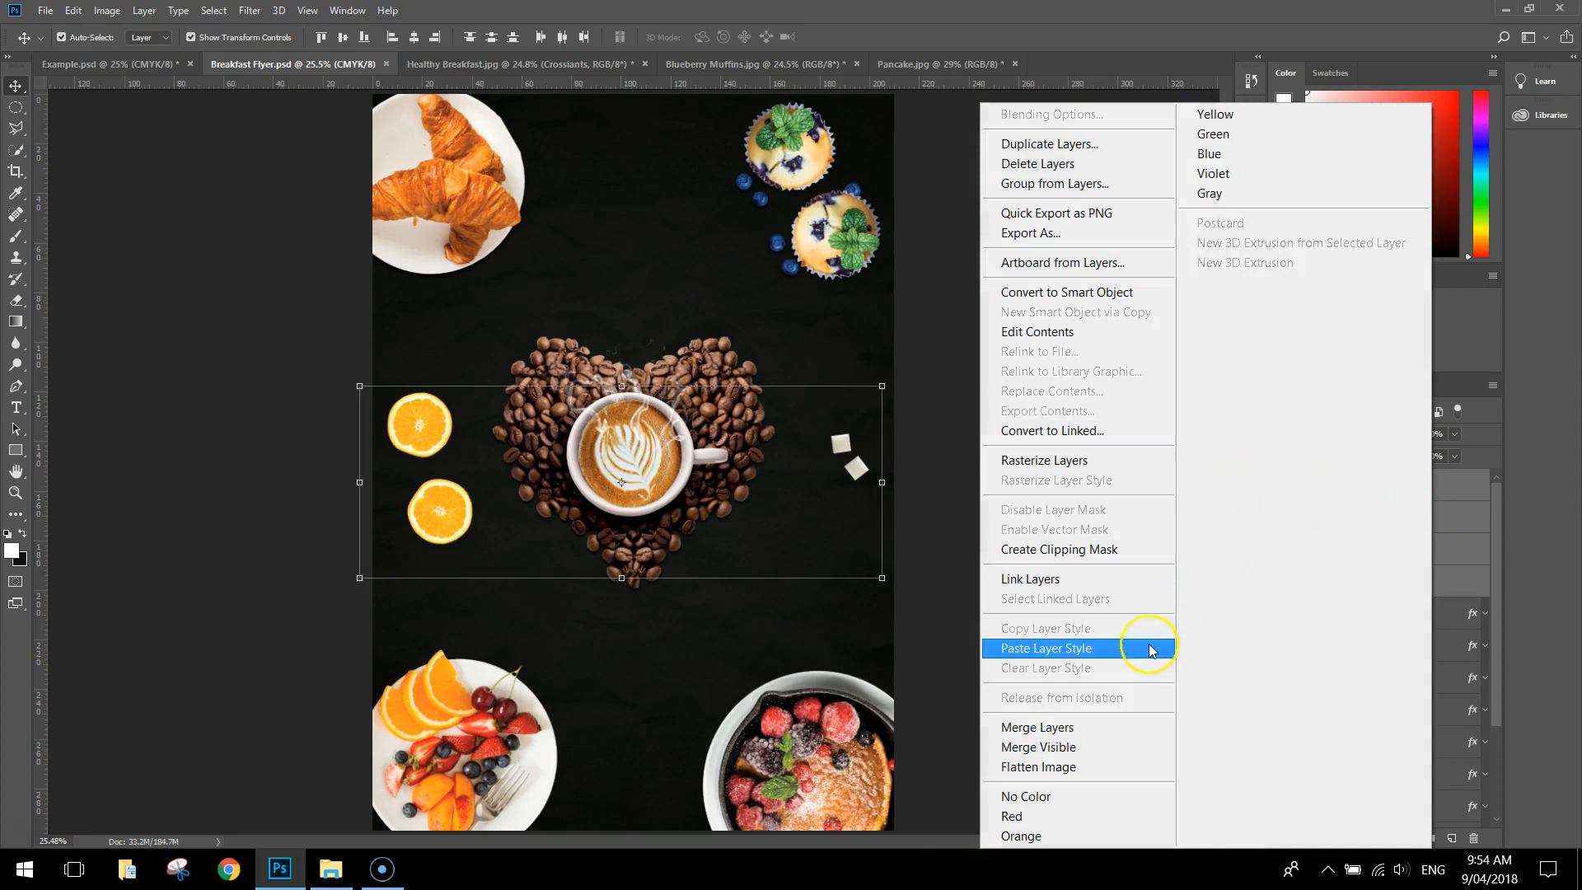
left_click(1097, 650)
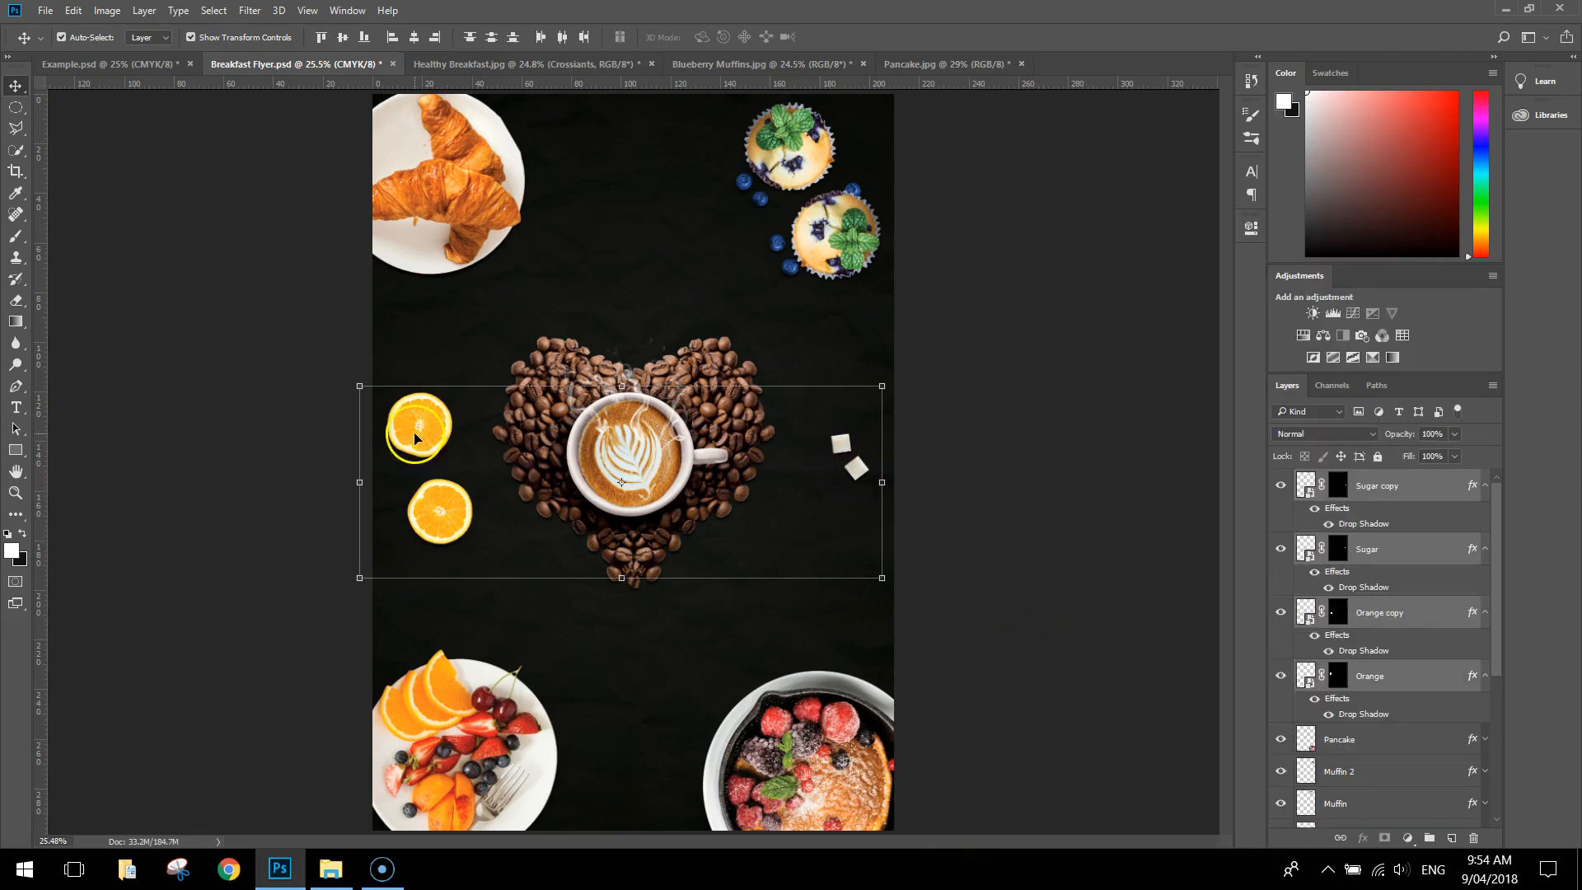
left_click(1019, 505)
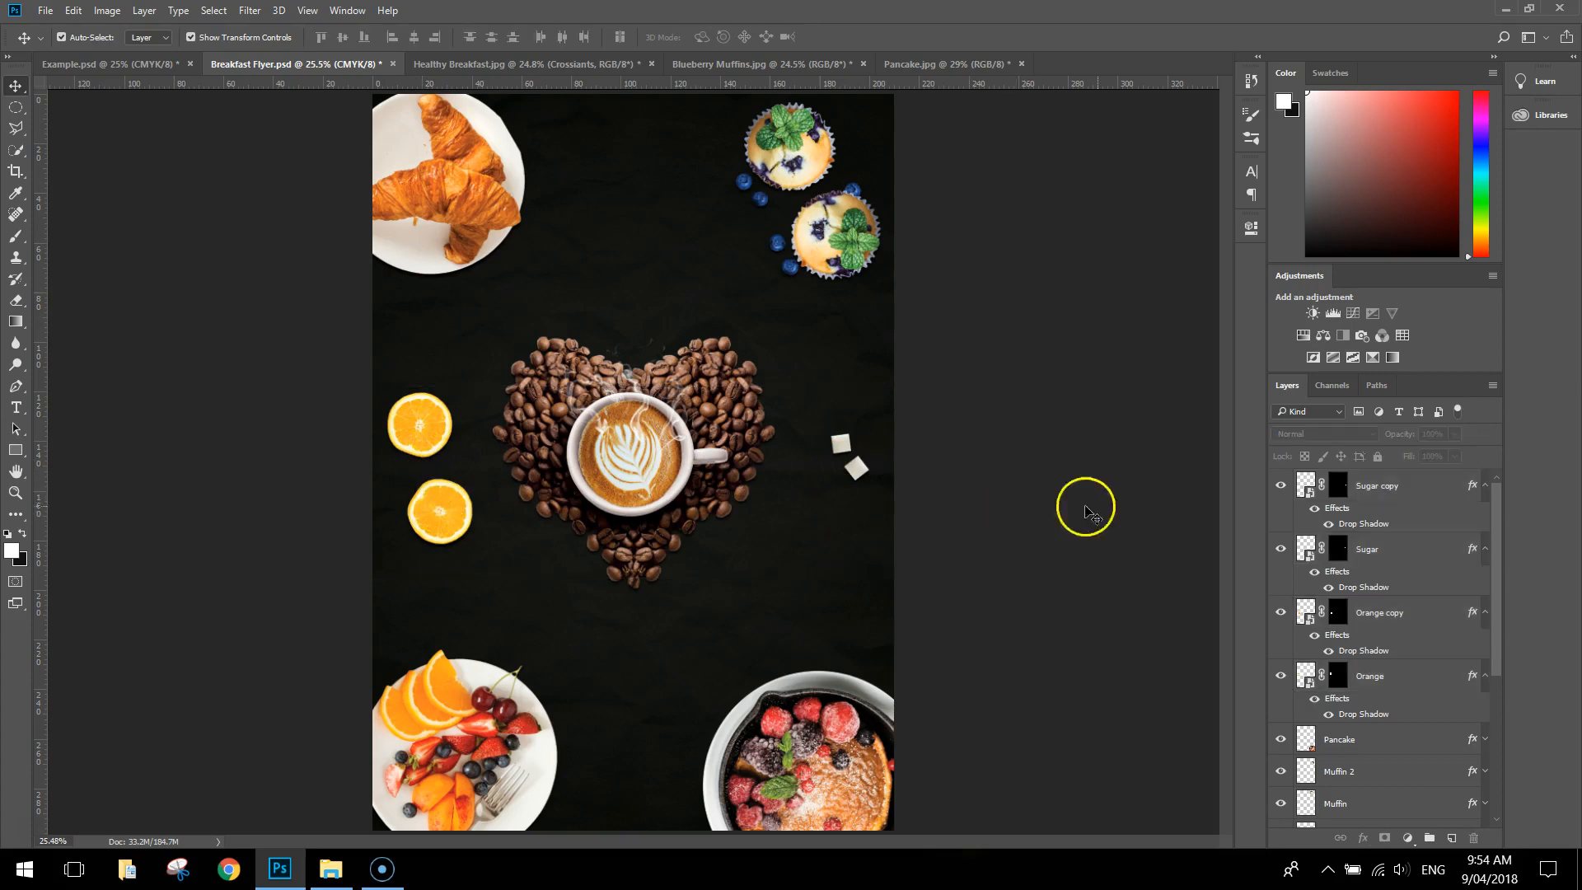
Collapse the effects lists of the Sugar copy, Sugar, Orange copy and Orange layers
left_click(1486, 487)
left_click(1486, 517)
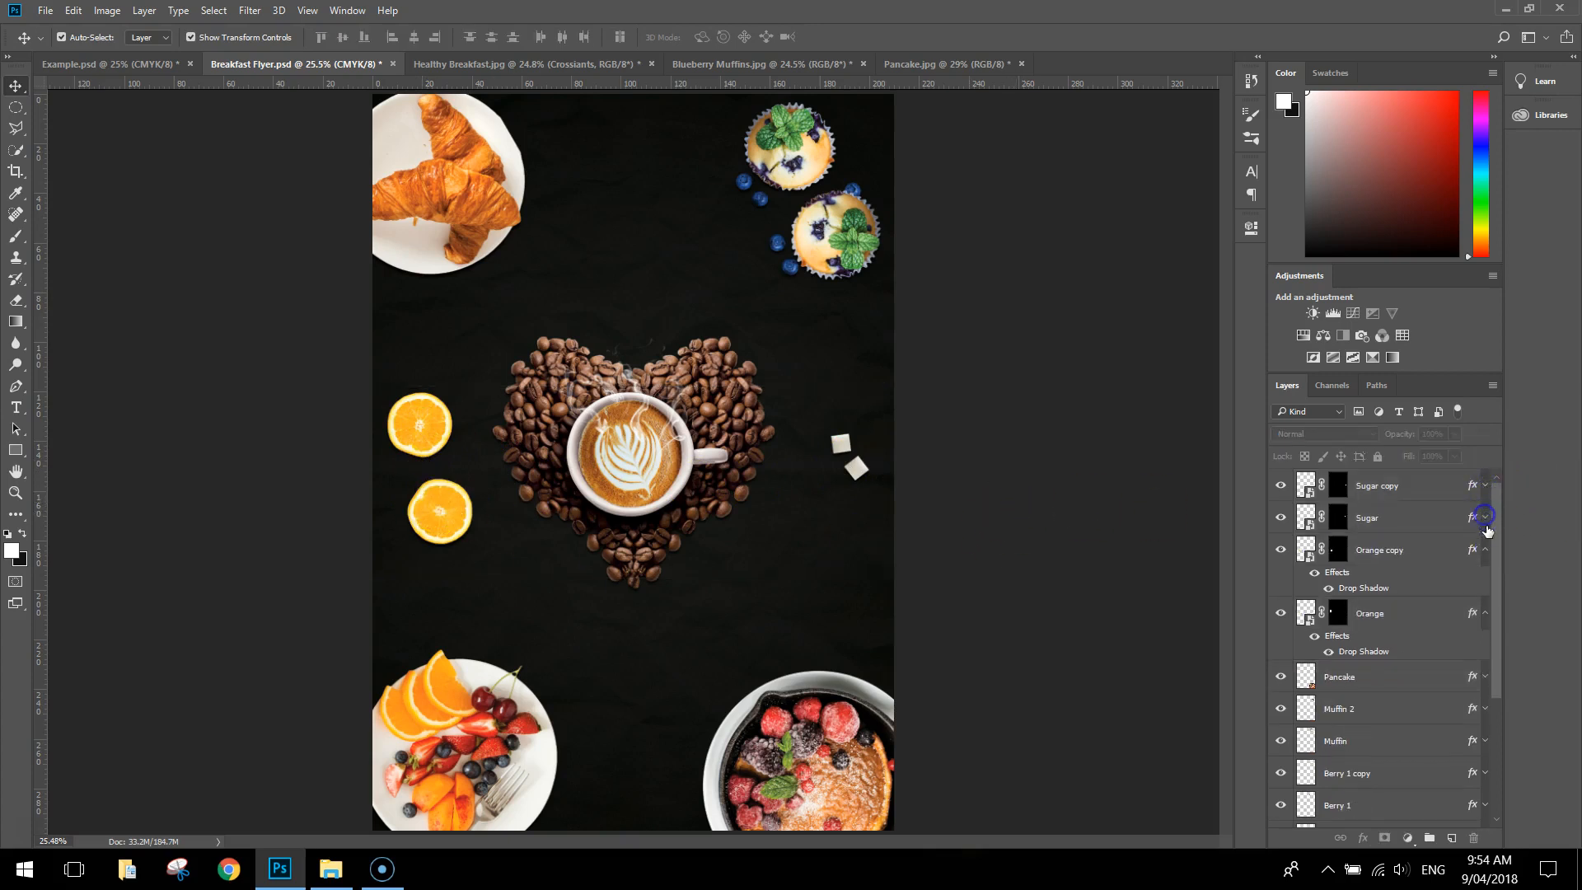
left_click(1484, 548)
left_click(1485, 582)
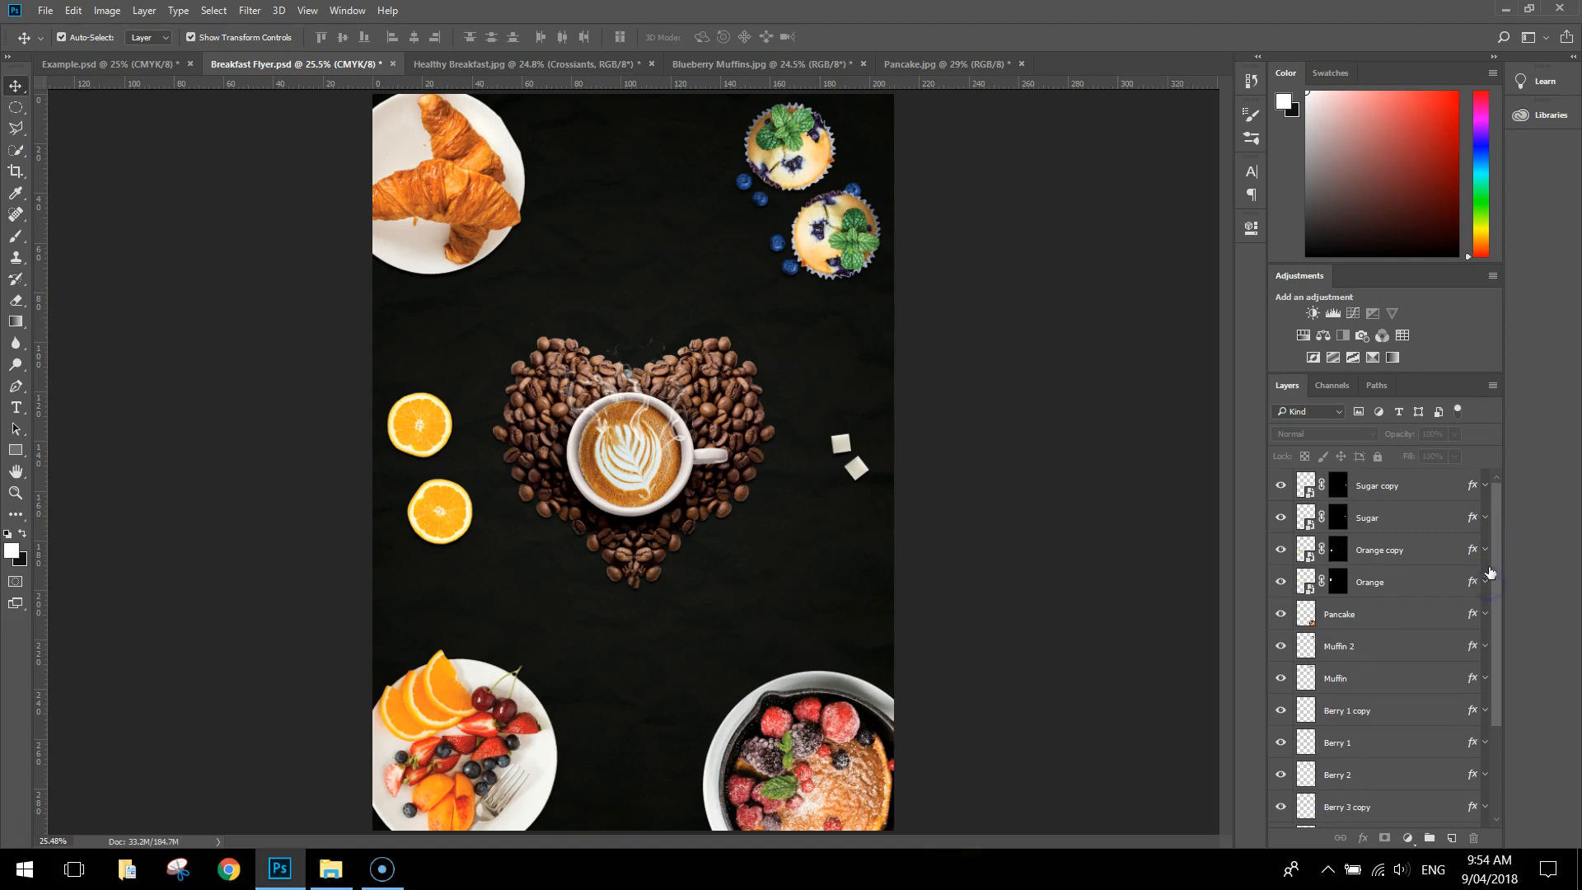
Group all layers from Sugar copy down to Fruit into a new layer group
left_click(1418, 487)
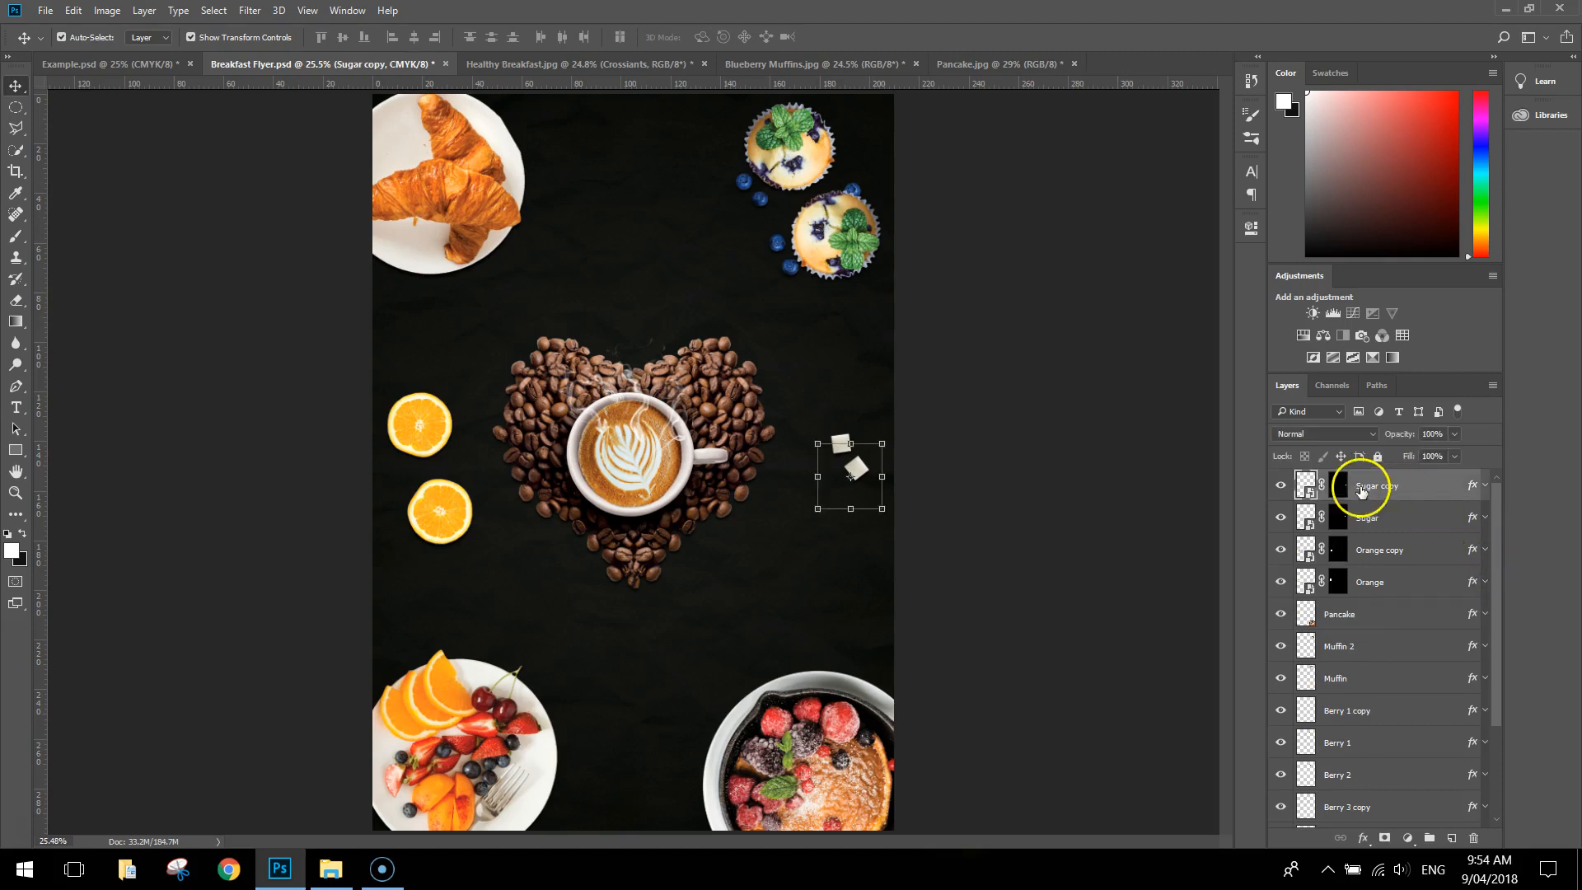
scroll(1406, 566, "down", 4)
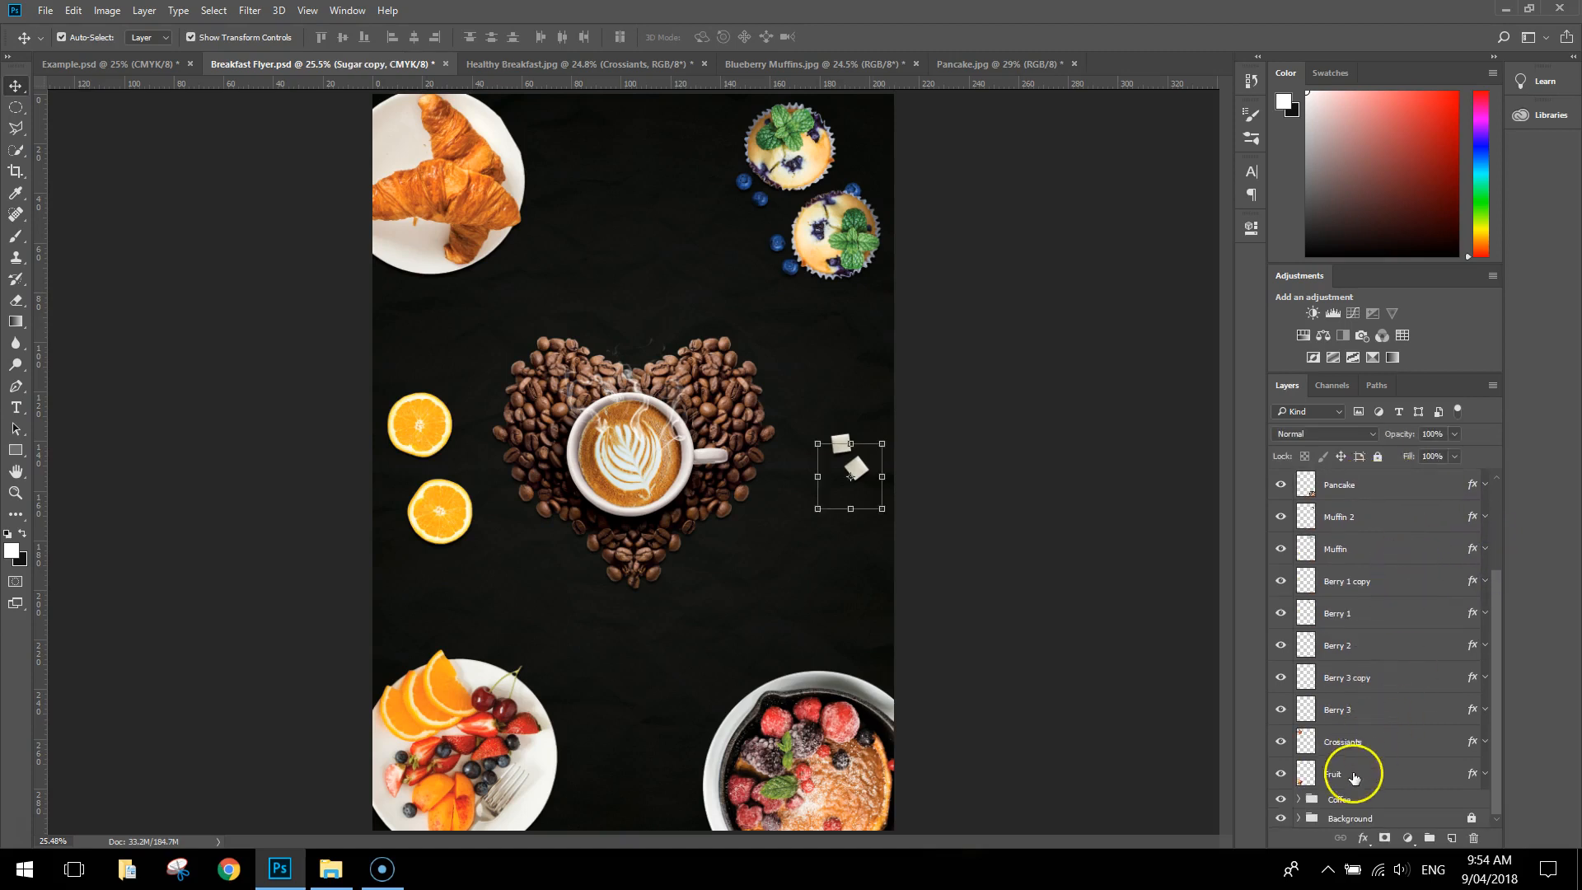
left_click(1354, 775, "shift")
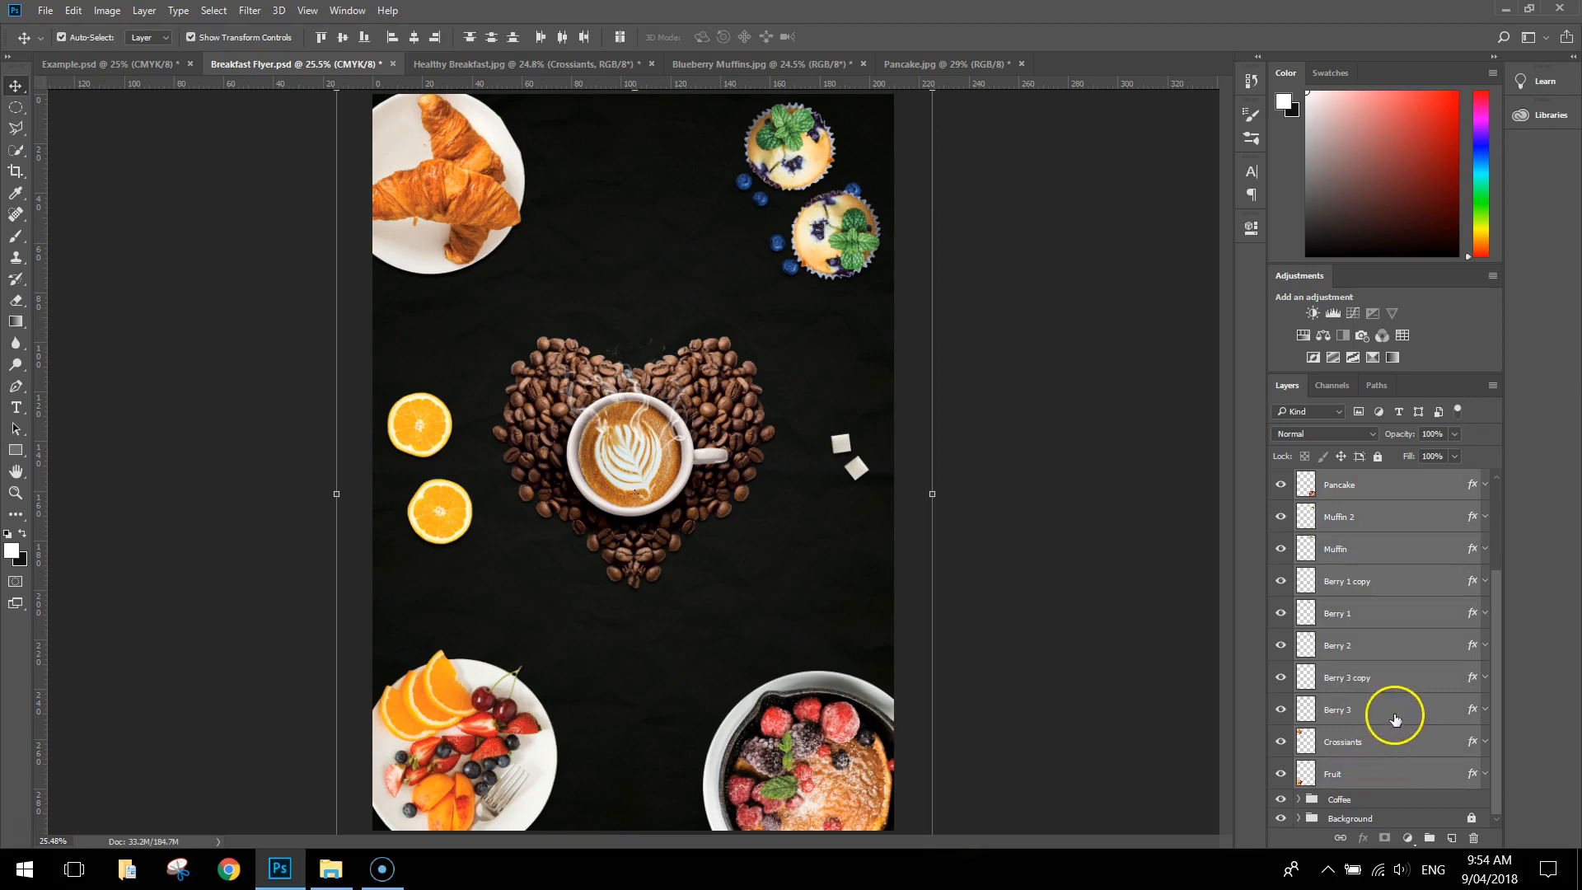
scroll(1396, 707, "up", 4)
scroll(1452, 746, "down", 4)
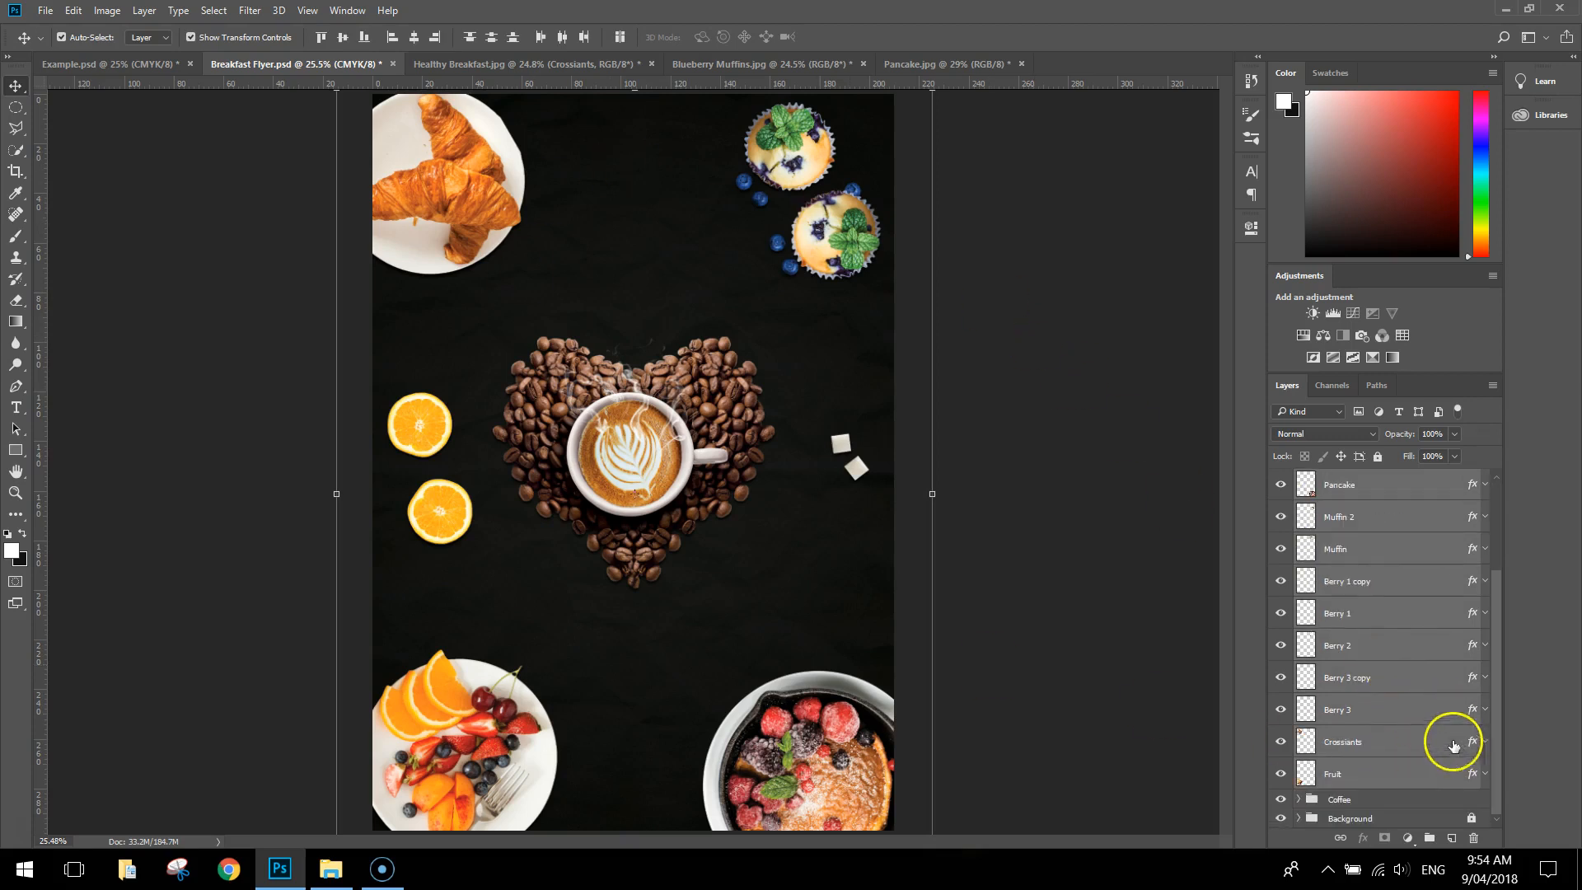
left_click_drag(1403, 774, 1429, 839)
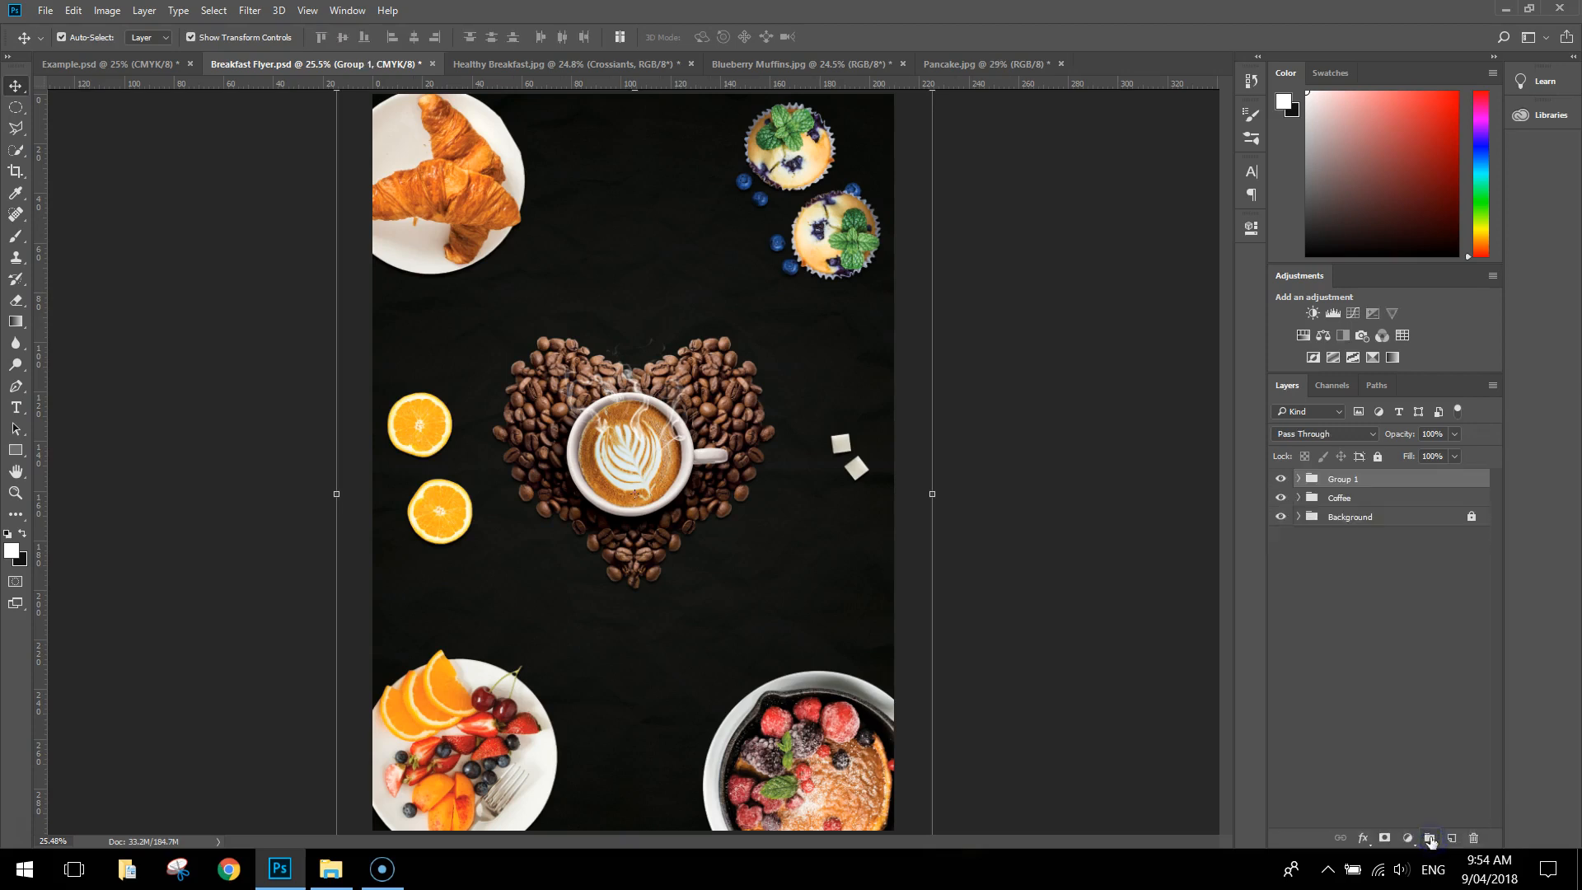
Rename the new layer group as Food
double_click(1343, 478)
type("Food")
key("Return")
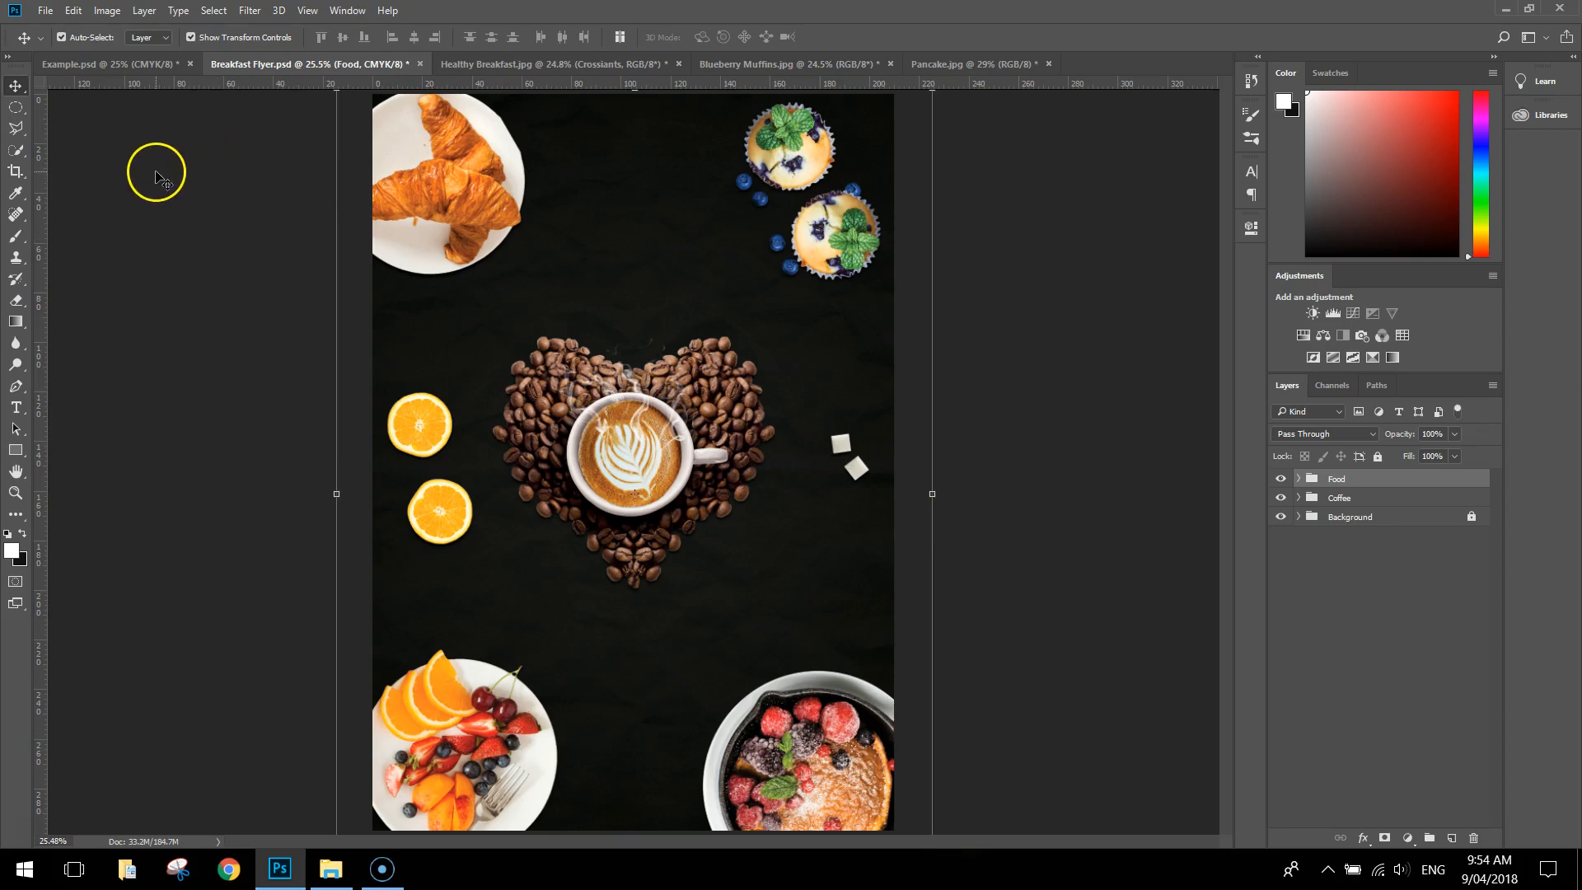
Place the Vintage Restaurant Logos image as an embedded object at its default size and position
left_click(45, 11)
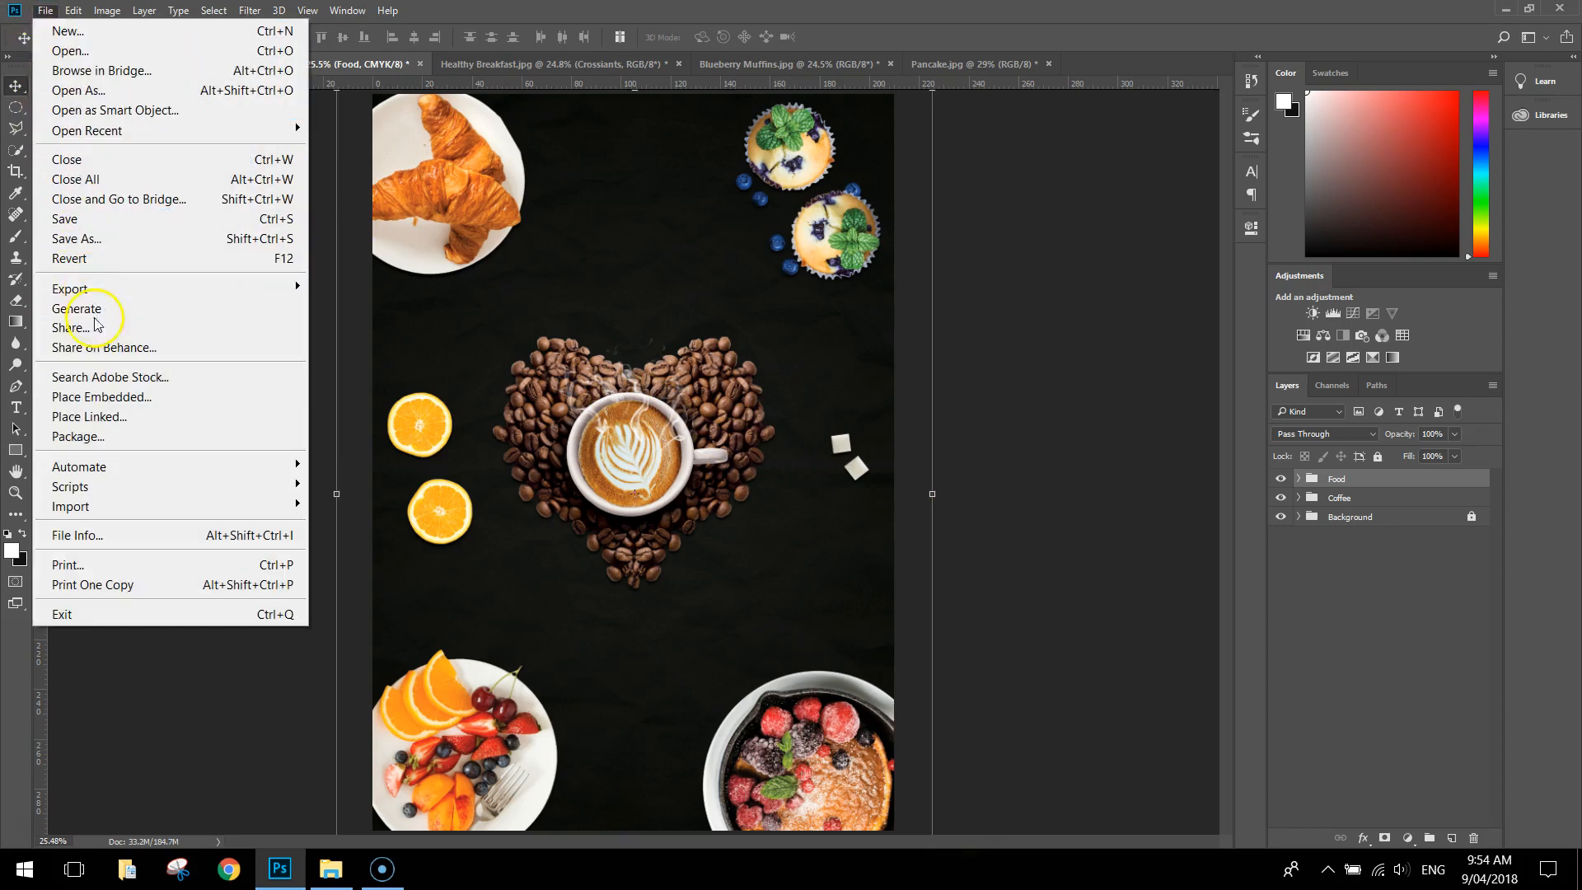
left_click(104, 402)
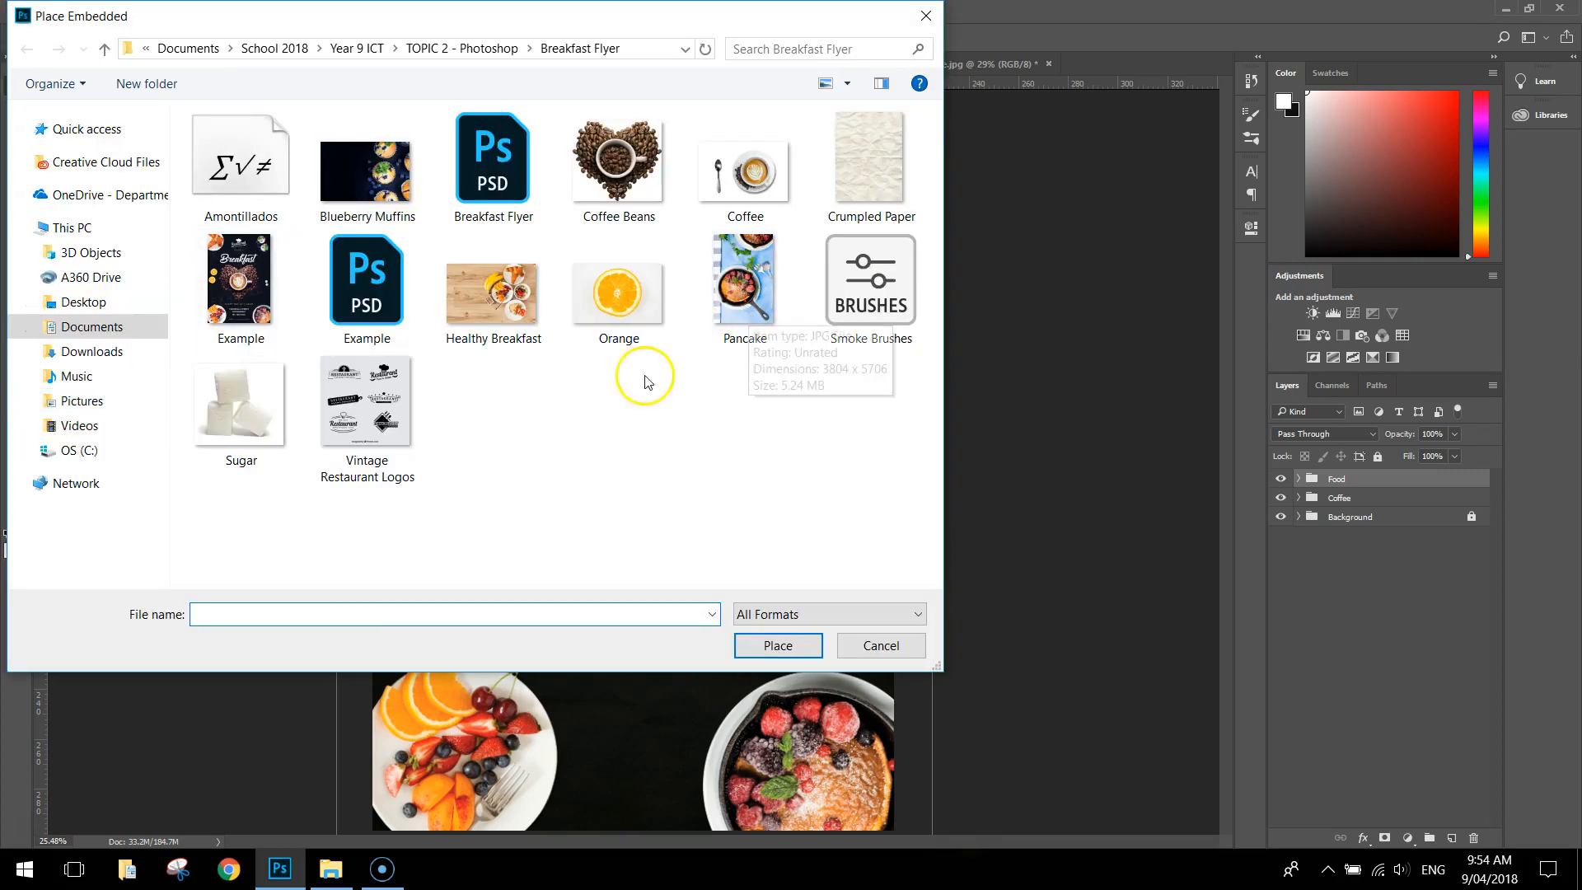
left_click(376, 390)
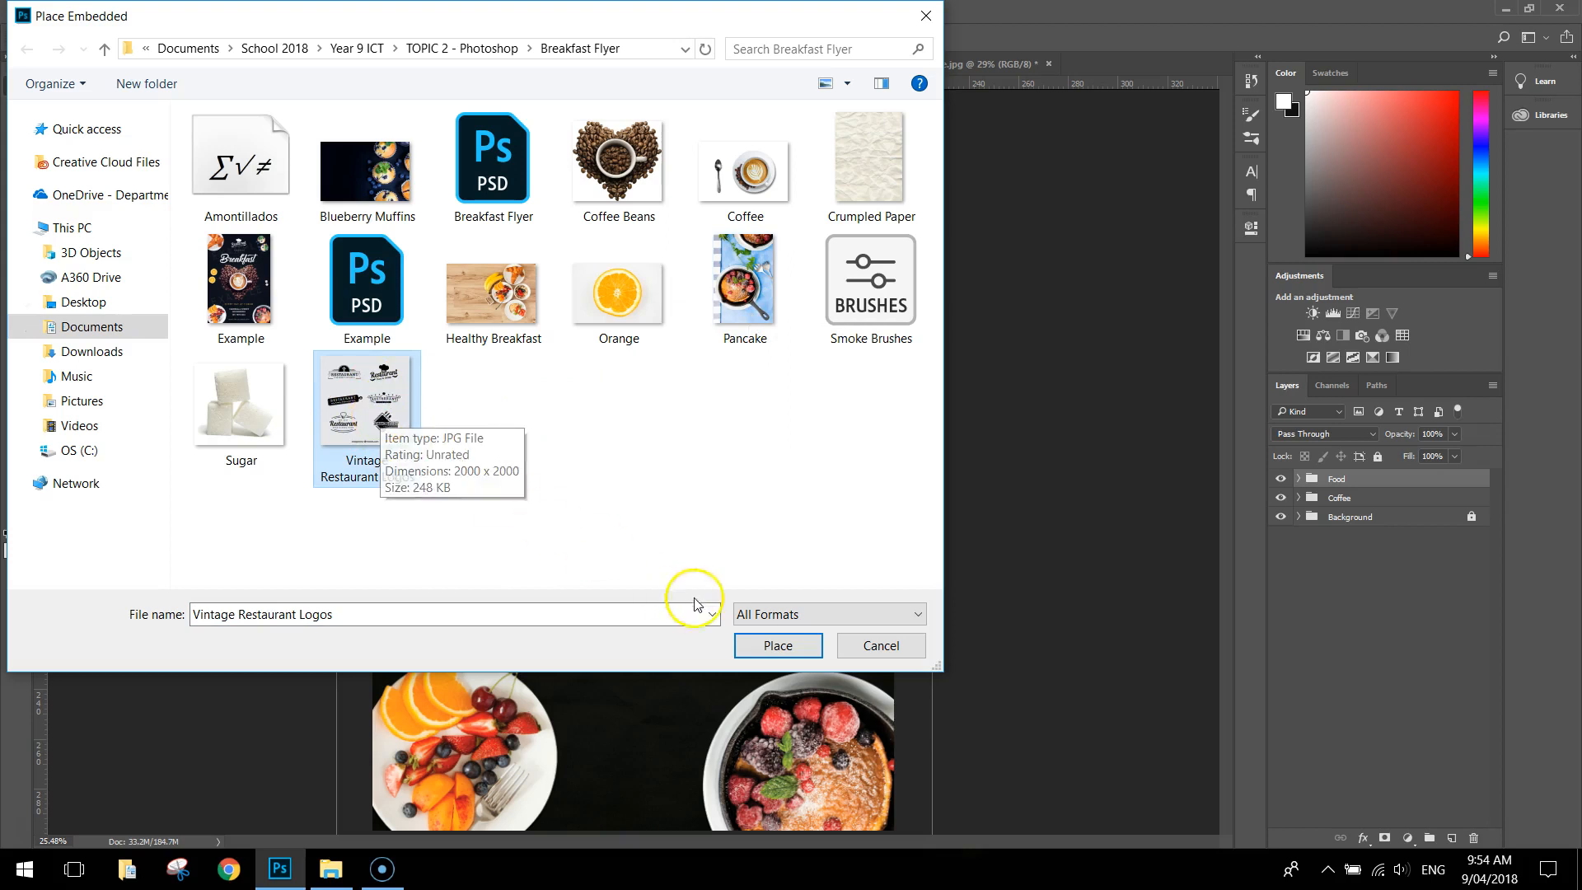
left_click(777, 648)
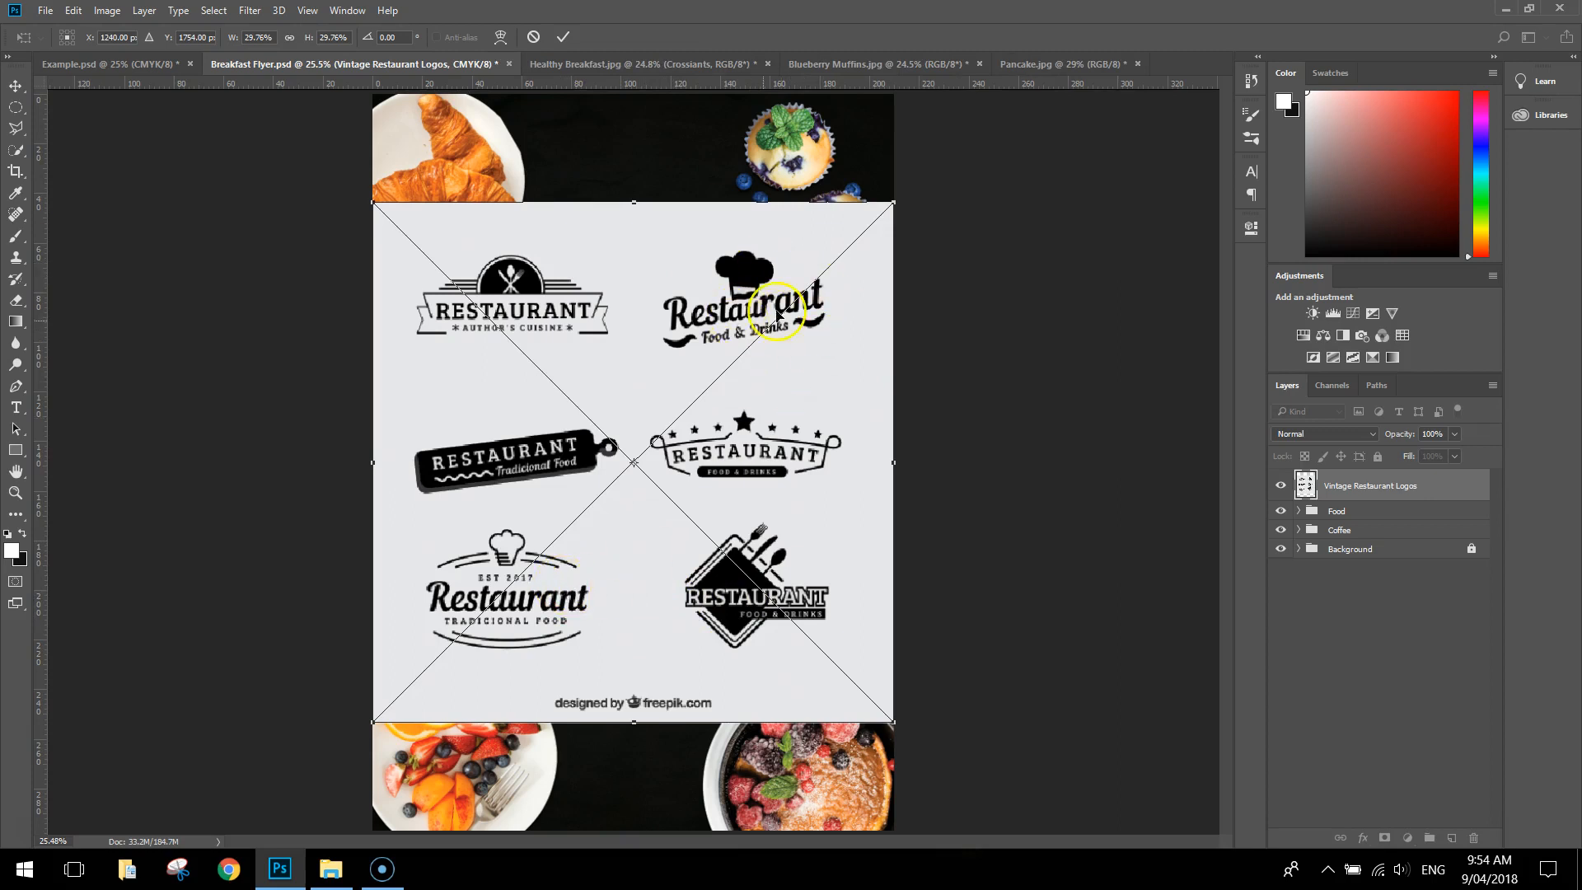
left_click(563, 38)
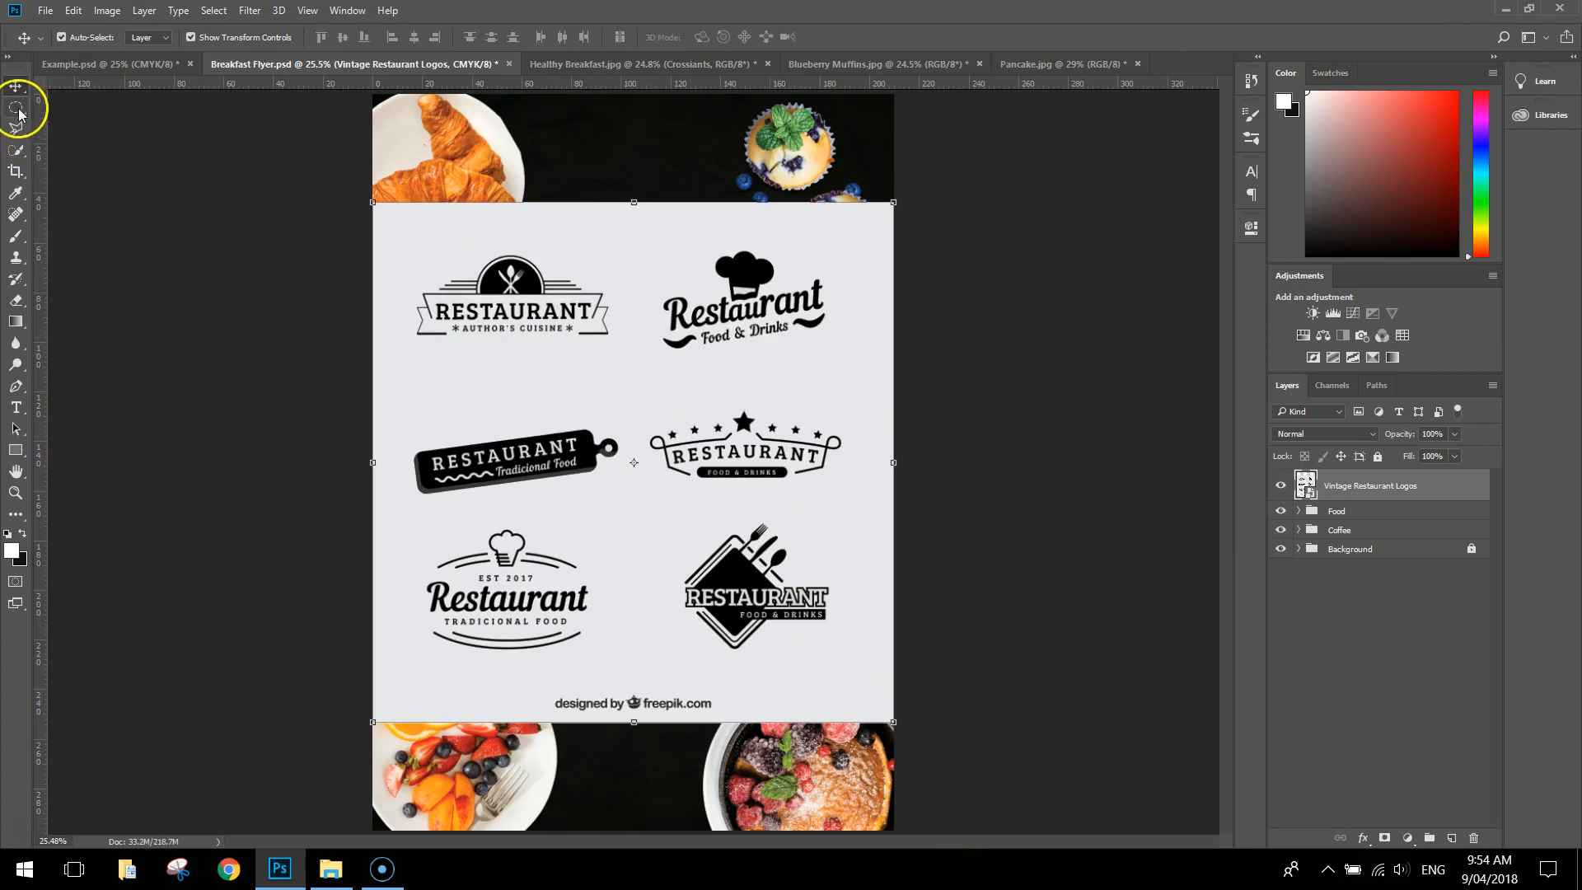
Make an elliptical selection around the chef-hat "Restaurant Food & Drinks" logo and mask the logos layer to it
left_click_drag(19, 112, 88, 127)
left_click_drag(643, 231, 838, 374)
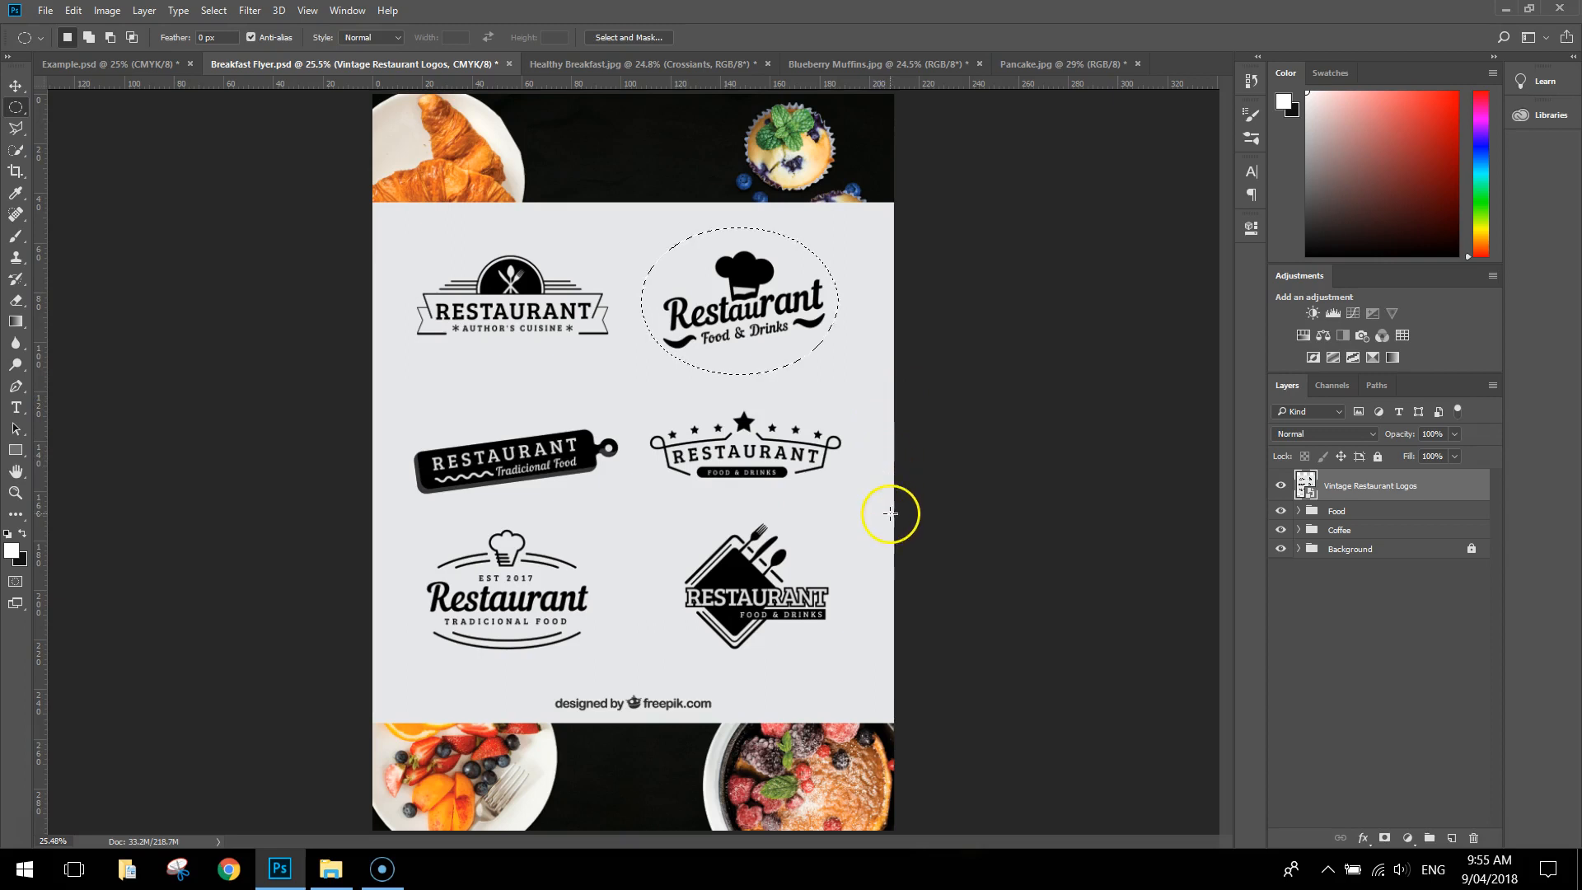
left_click(1385, 838)
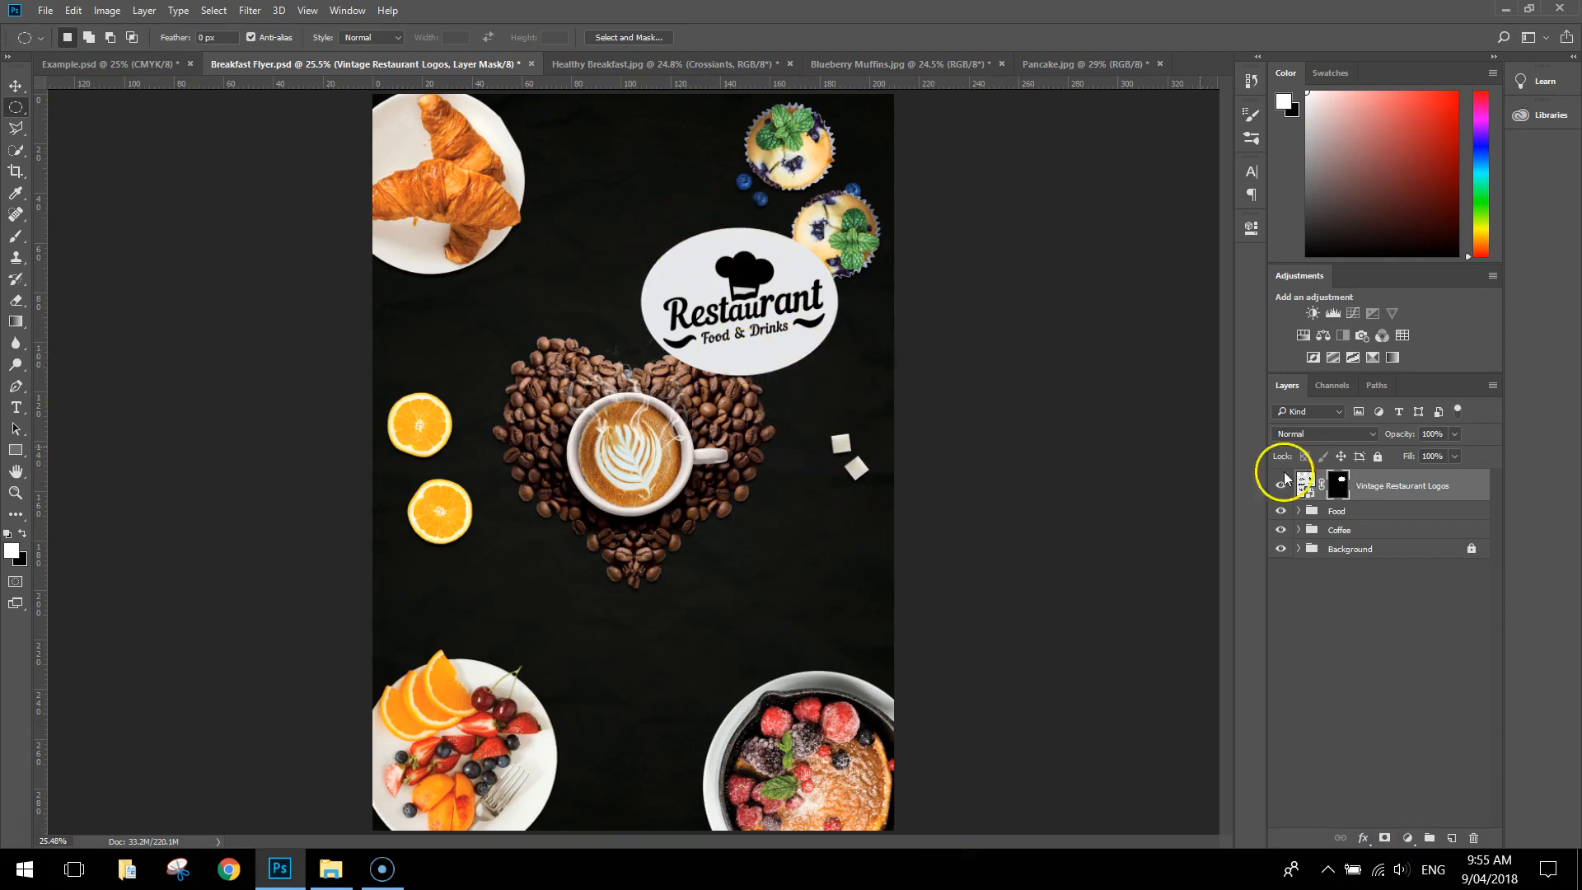
Rasterize the Vintage Restaurant Logos layer and move the logo above the coffee-bean heart, between the croissants and muffins
right_click(1425, 489)
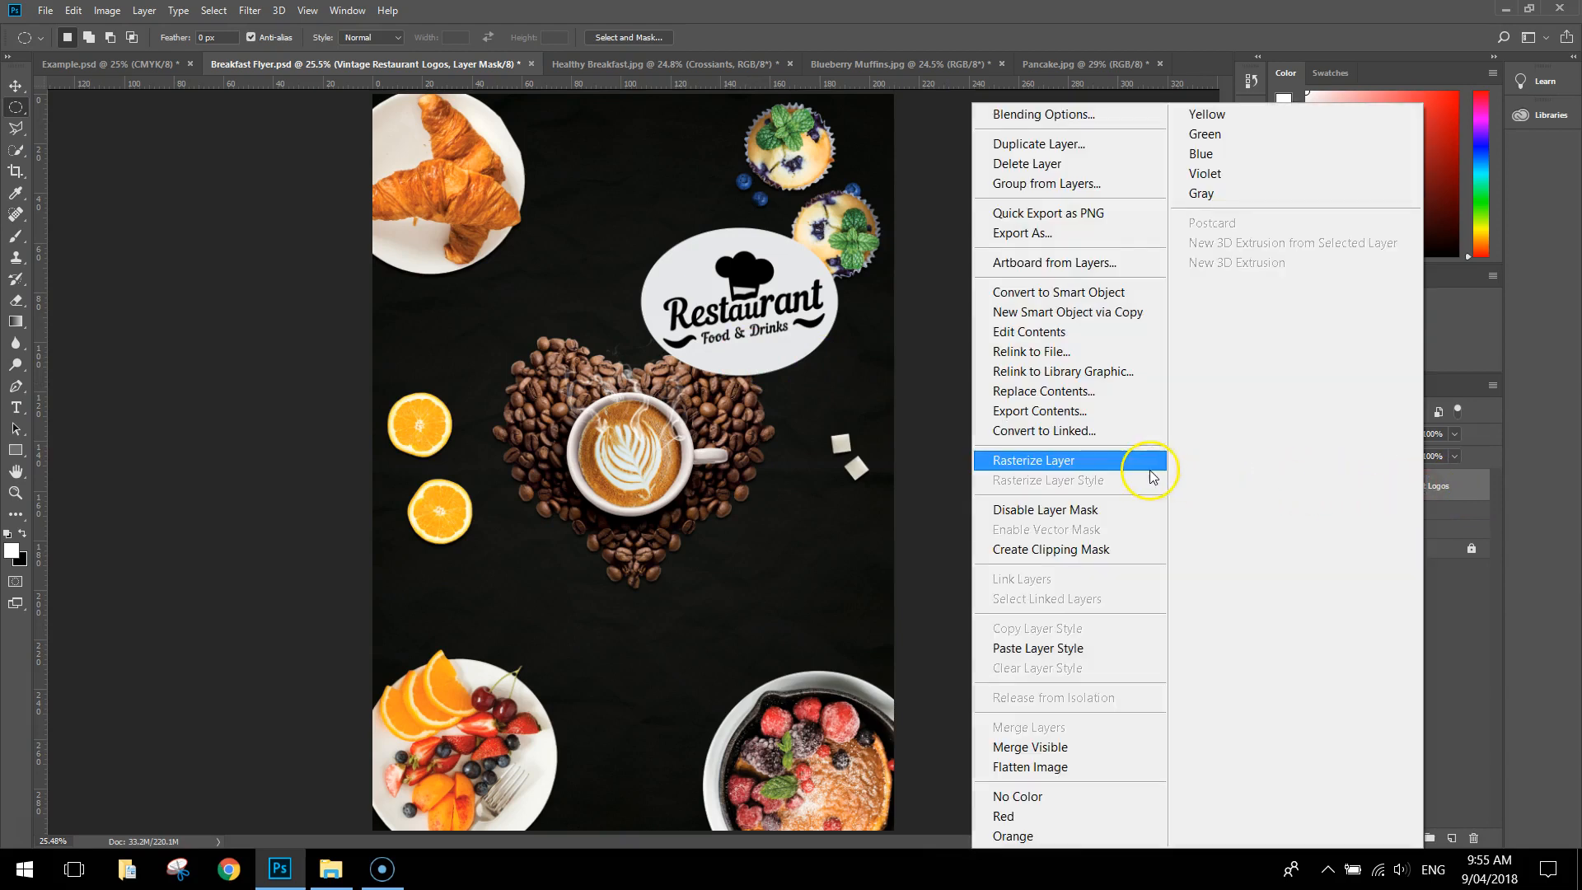
left_click(1060, 462)
left_click(16, 86)
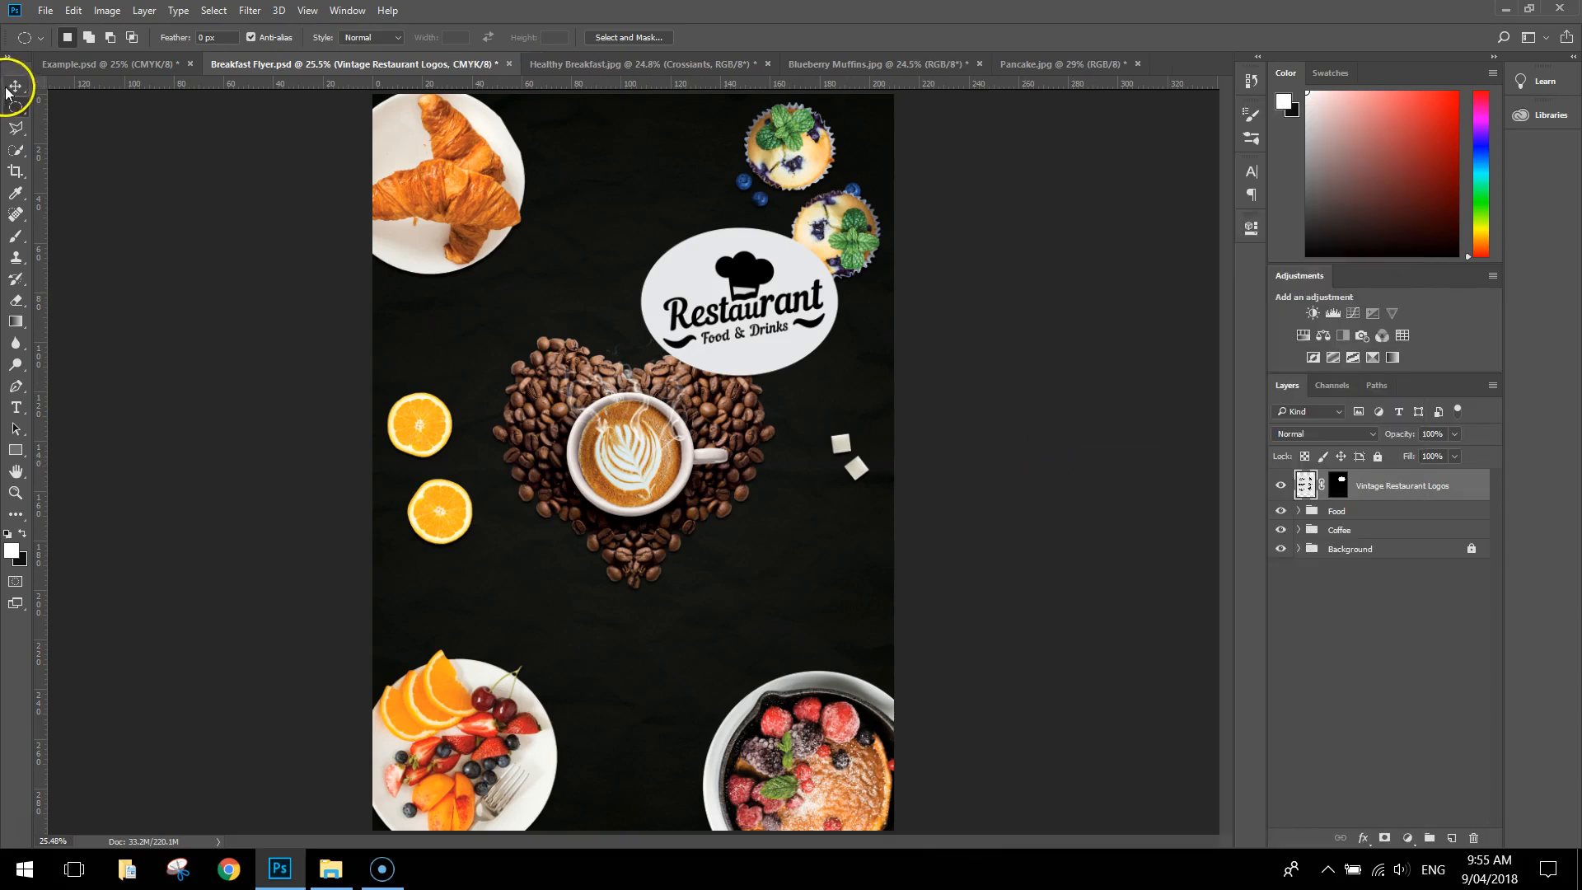
left_click_drag(732, 303, 644, 261)
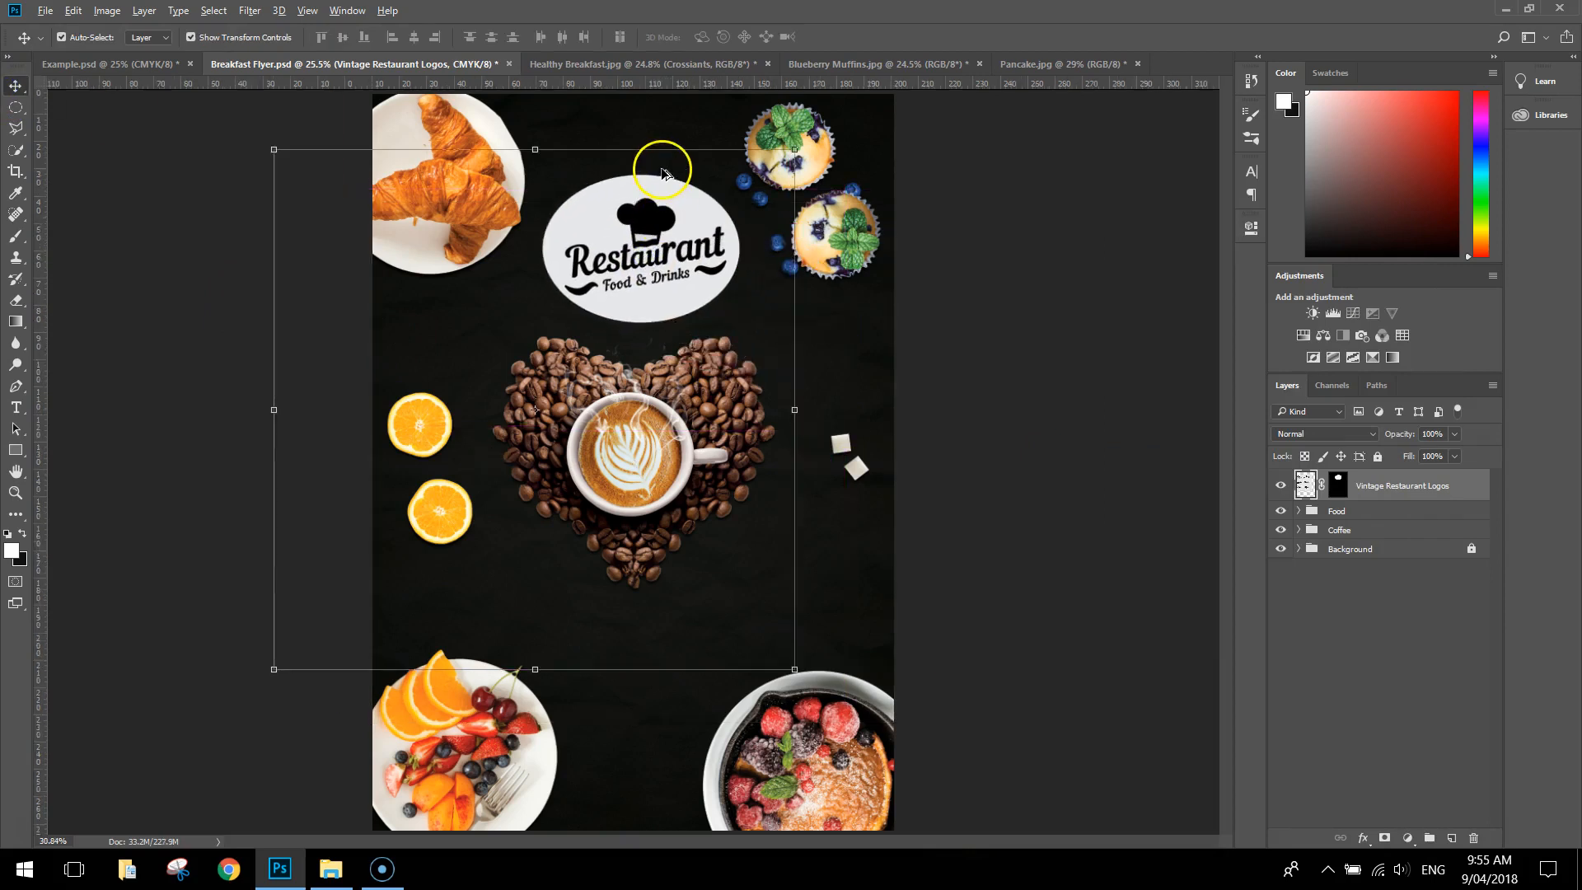
Erase the light background around the logo using the Magic Eraser with a tolerance of 80
scroll(658, 165, "up", 3)
scroll(659, 217, "up", 1)
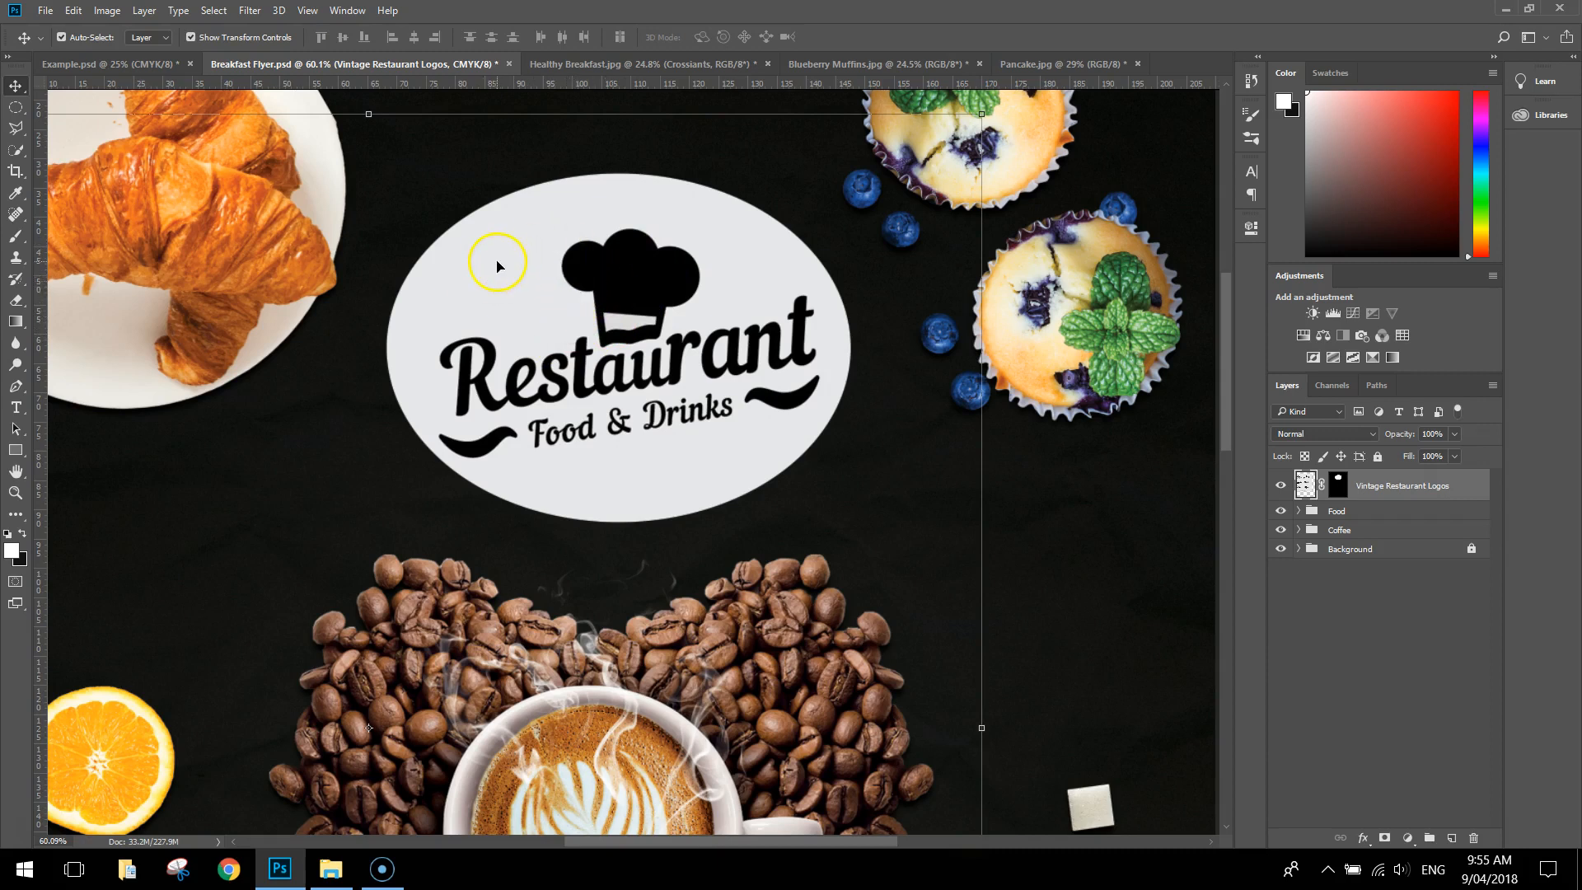
left_click(18, 301)
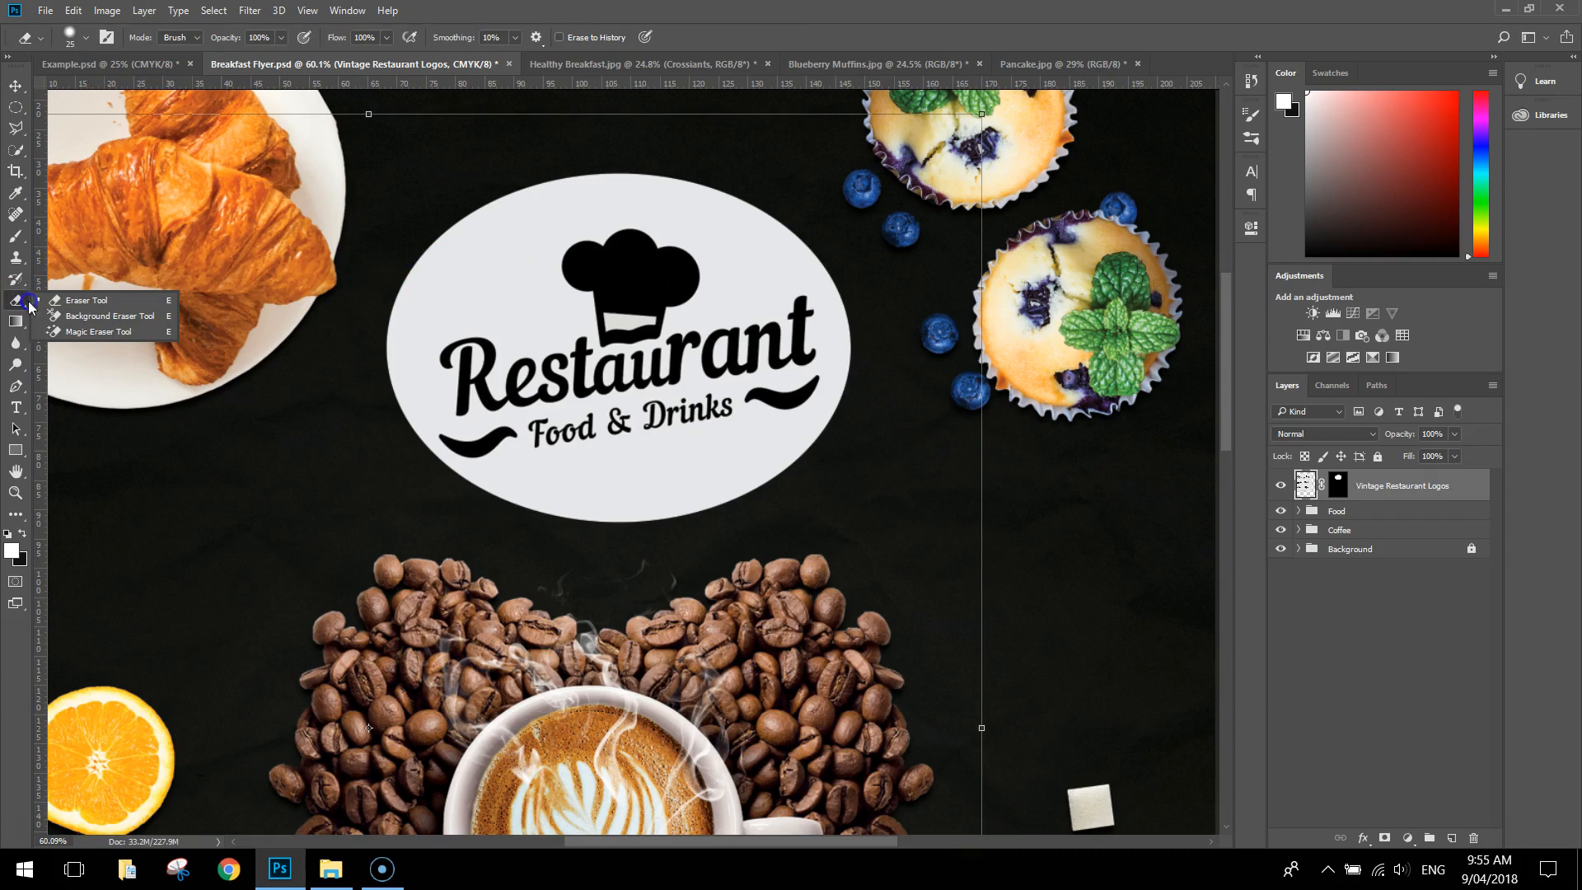
left_click(101, 329)
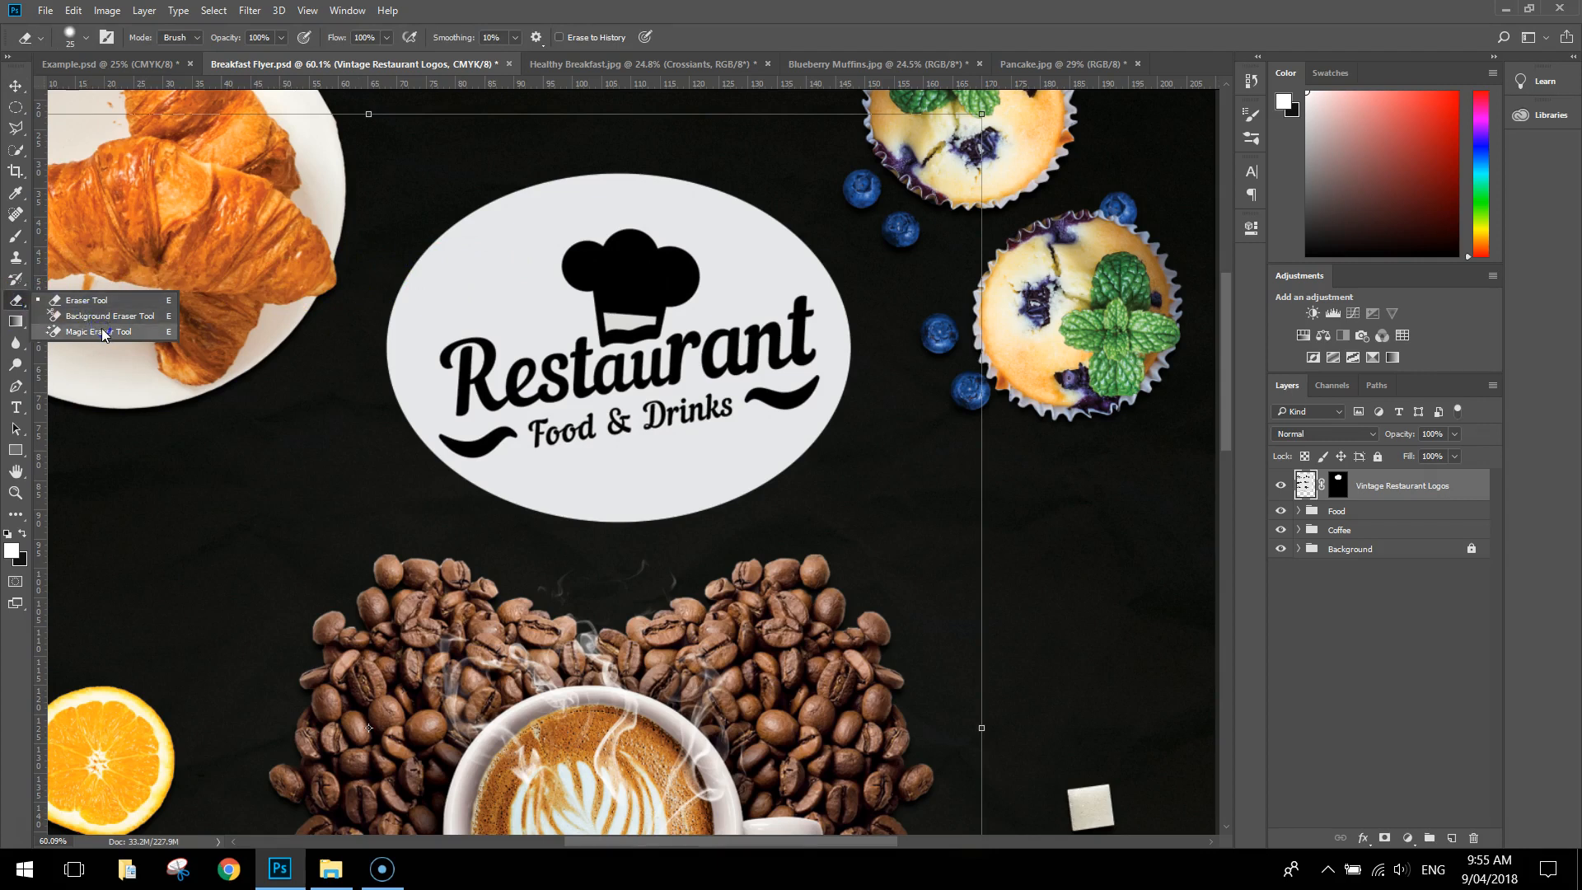
left_click(102, 330)
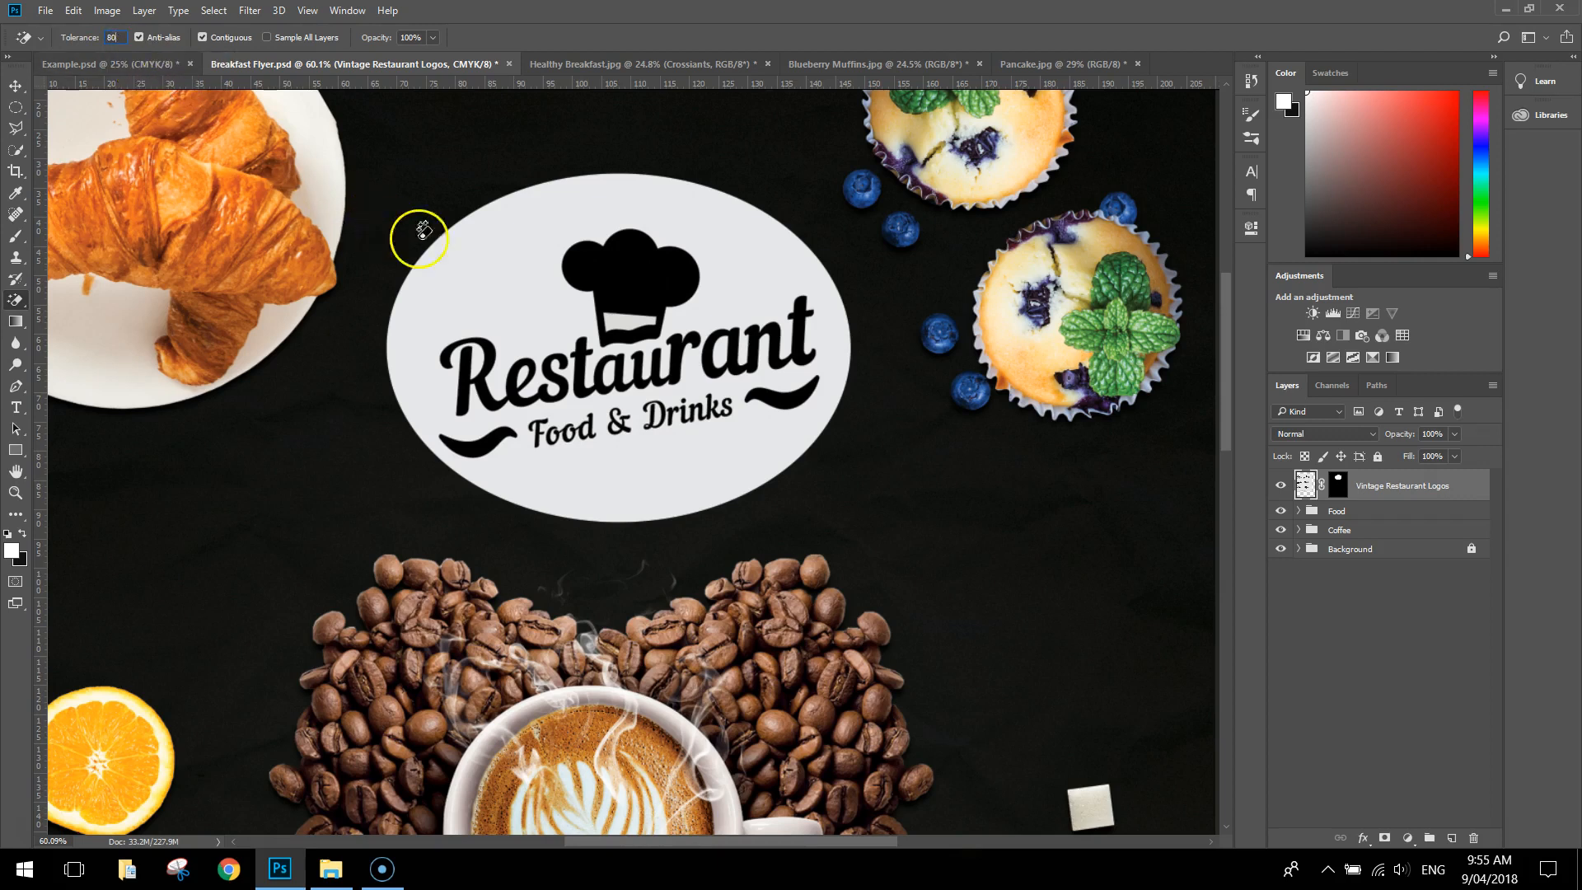
left_click(519, 245)
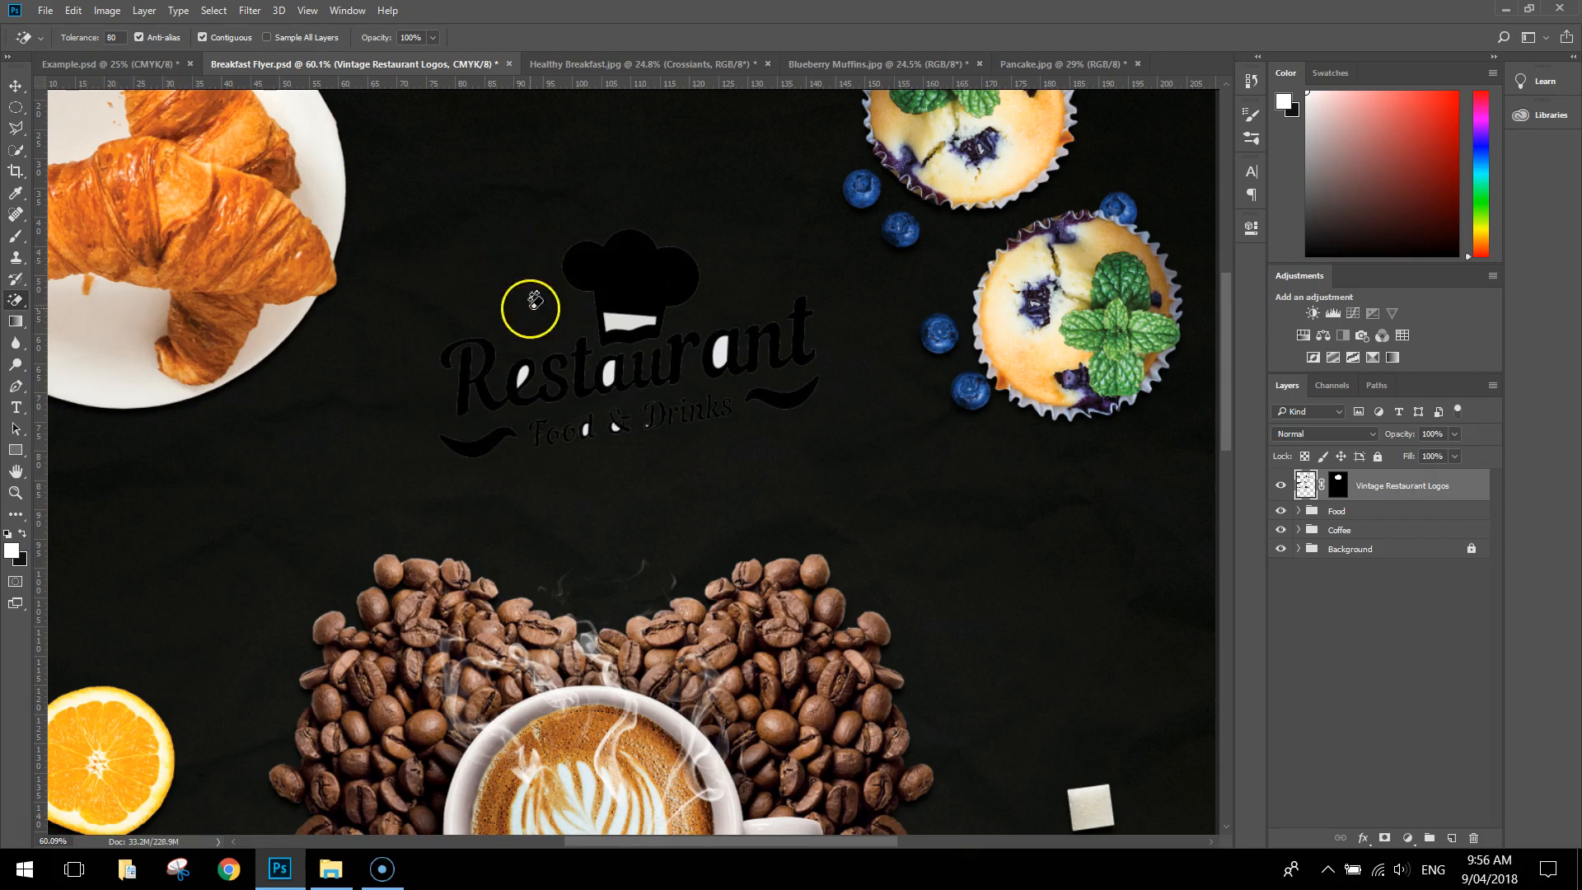
Erase the leftover white areas inside the chef hat's band and the letters of "Restaurant" with the Magic Eraser
scroll(568, 334, "up", 2)
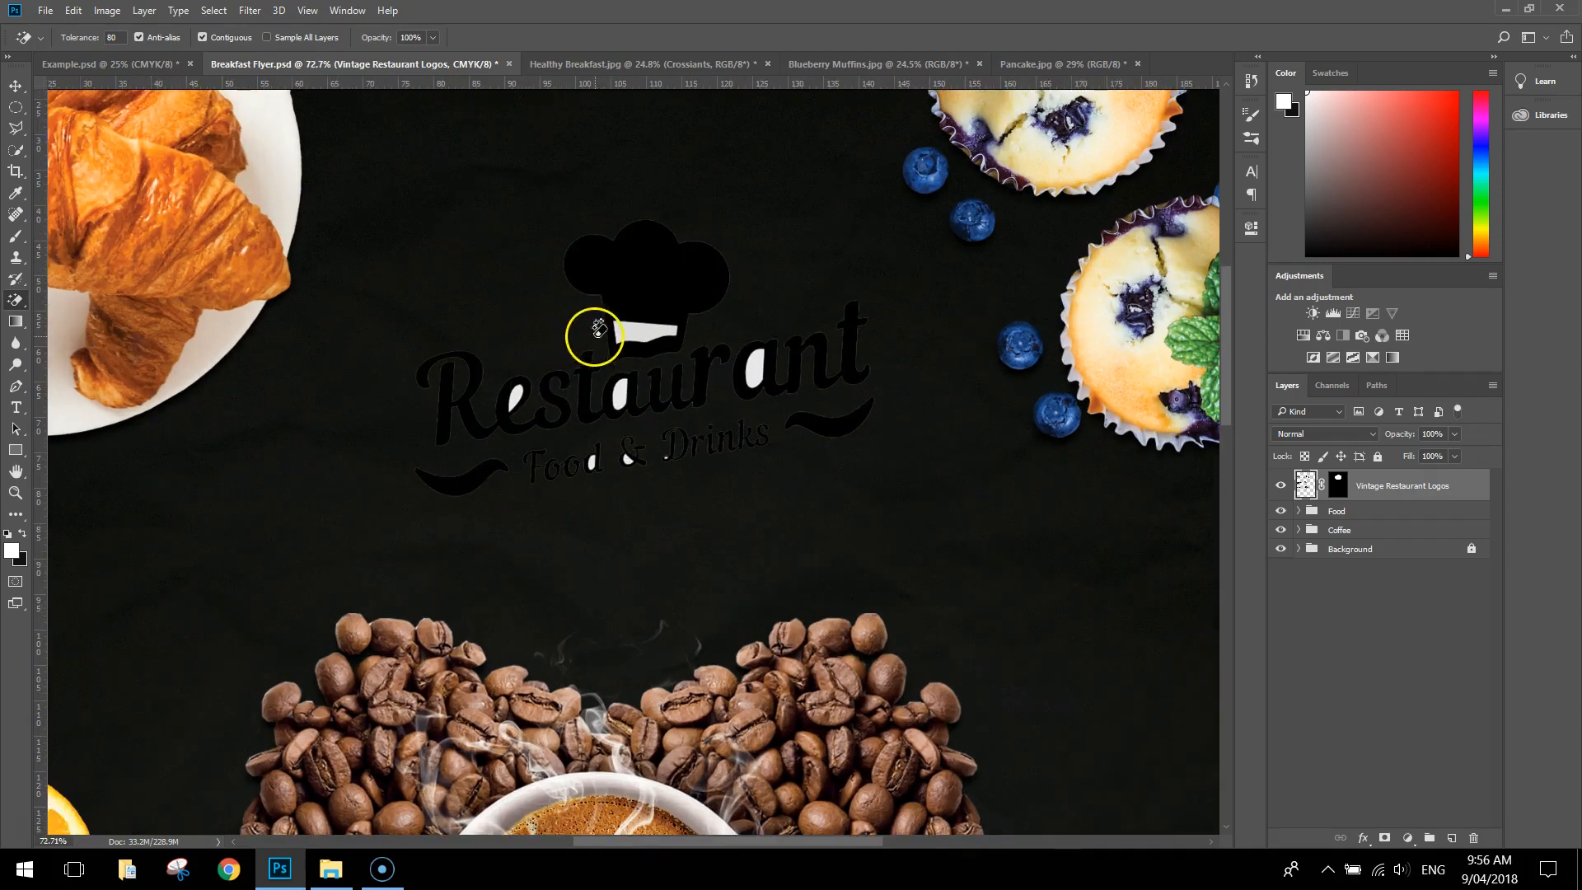
left_click(639, 328)
left_click(743, 369)
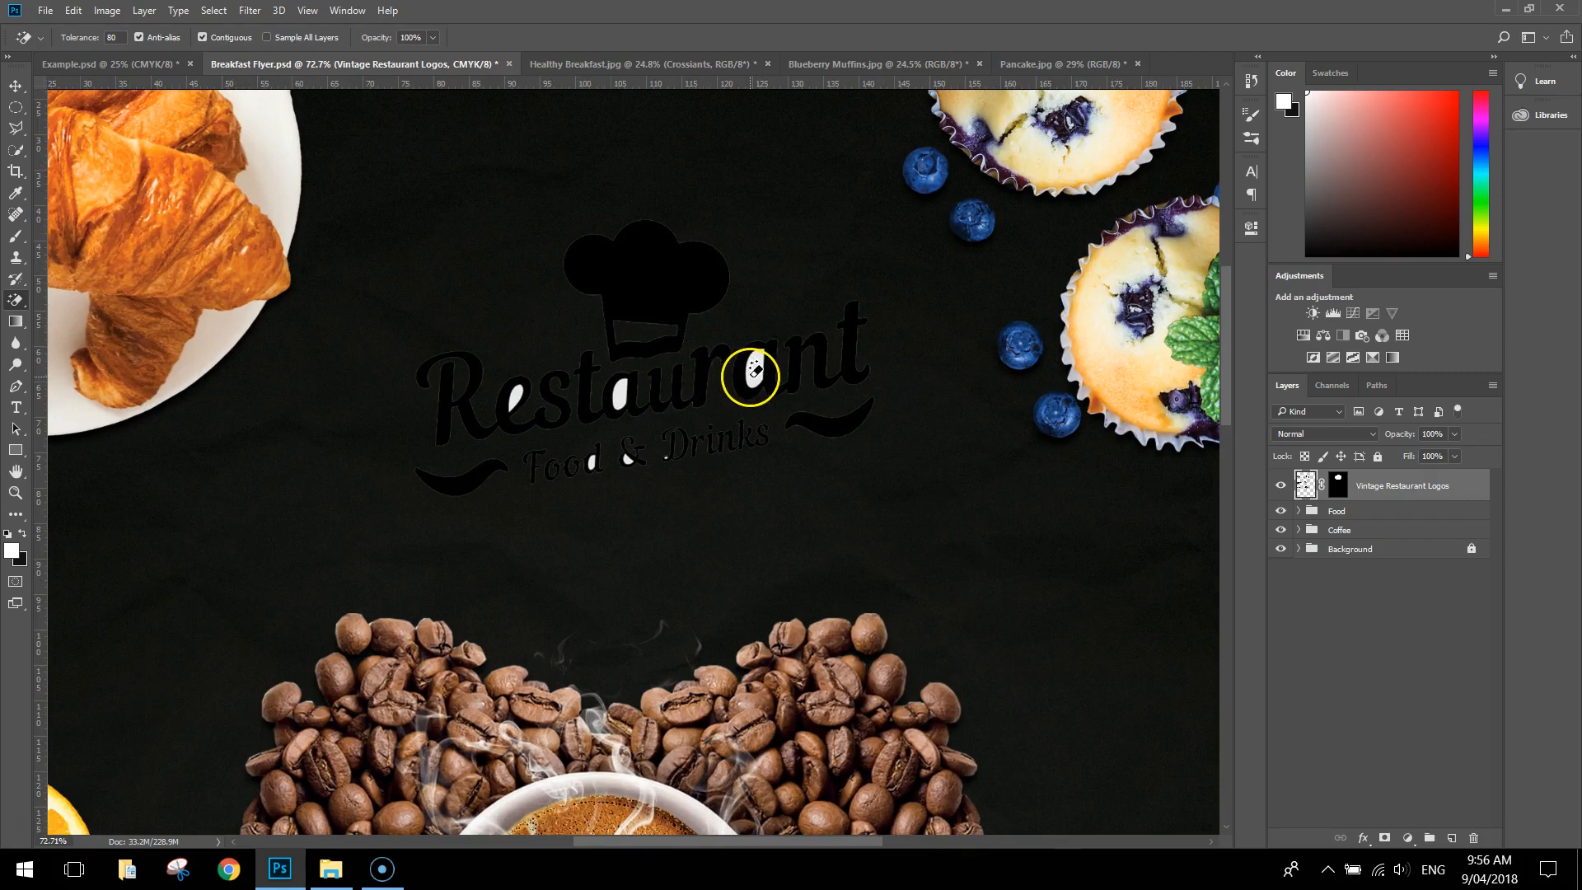
left_click(606, 395)
left_click(518, 397)
Erase the remaining white specks inside the "Food & Drinks" lettering of the logo
left_click(590, 459)
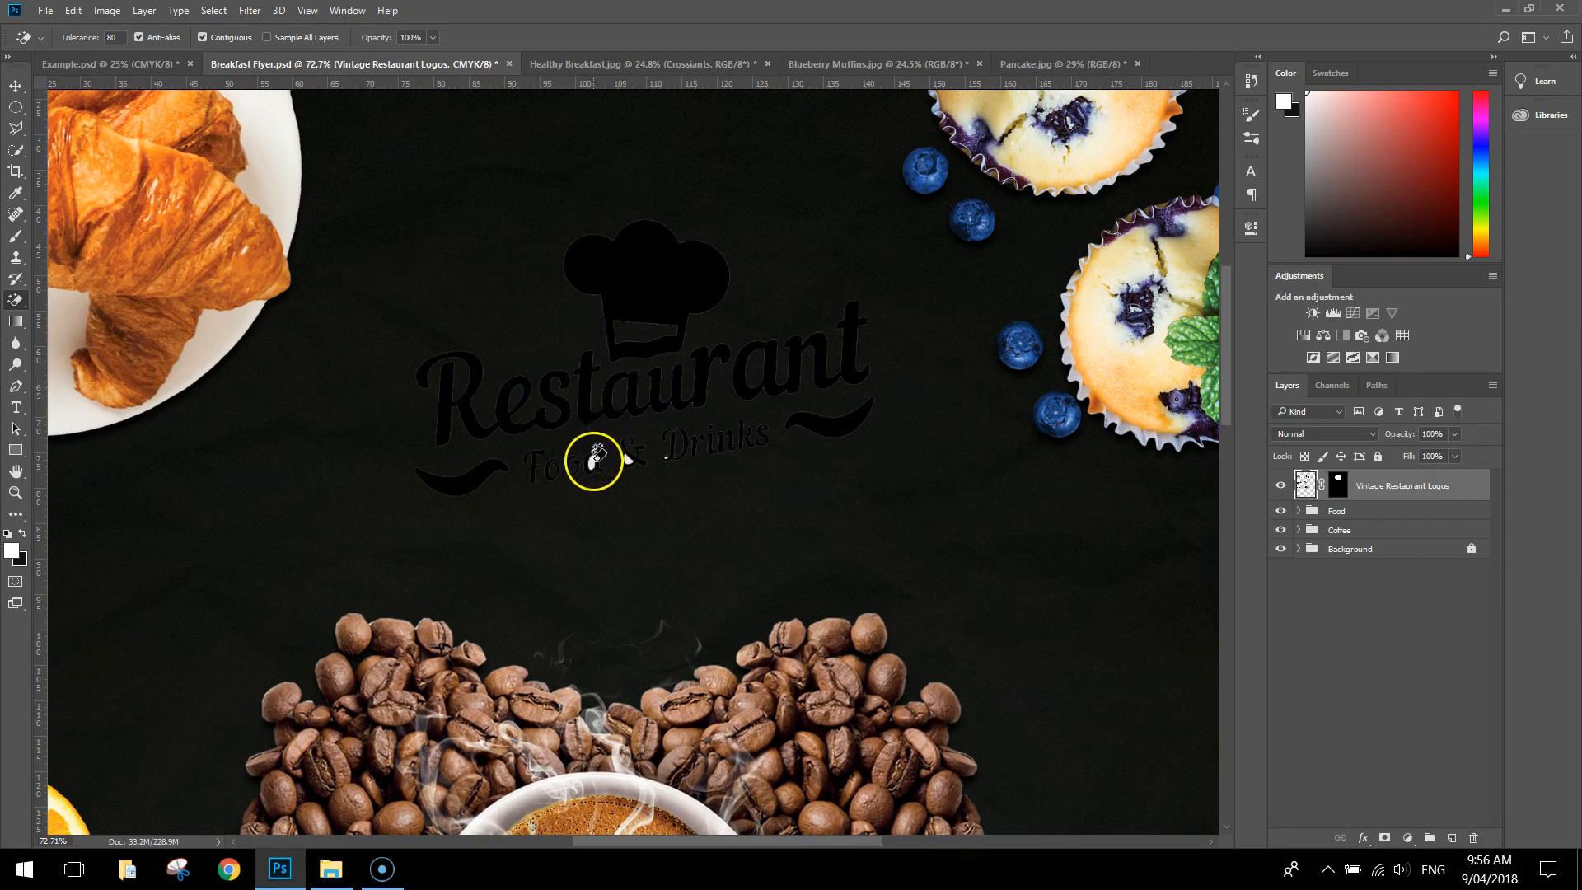
left_click(624, 460)
left_click(672, 454)
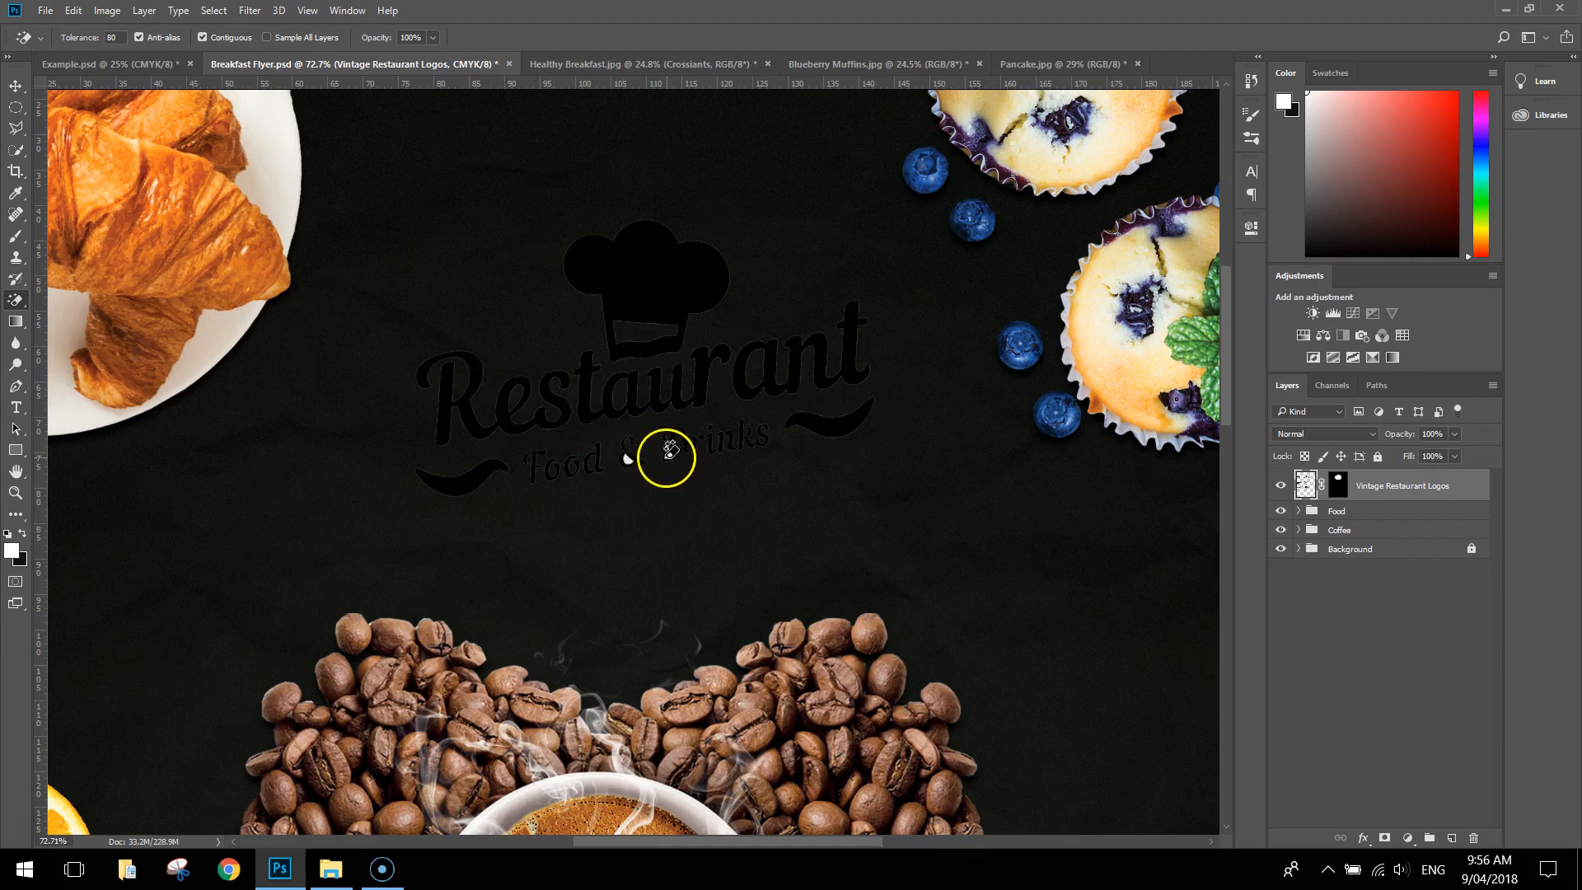
scroll(671, 463, "up", 5)
left_click(565, 475)
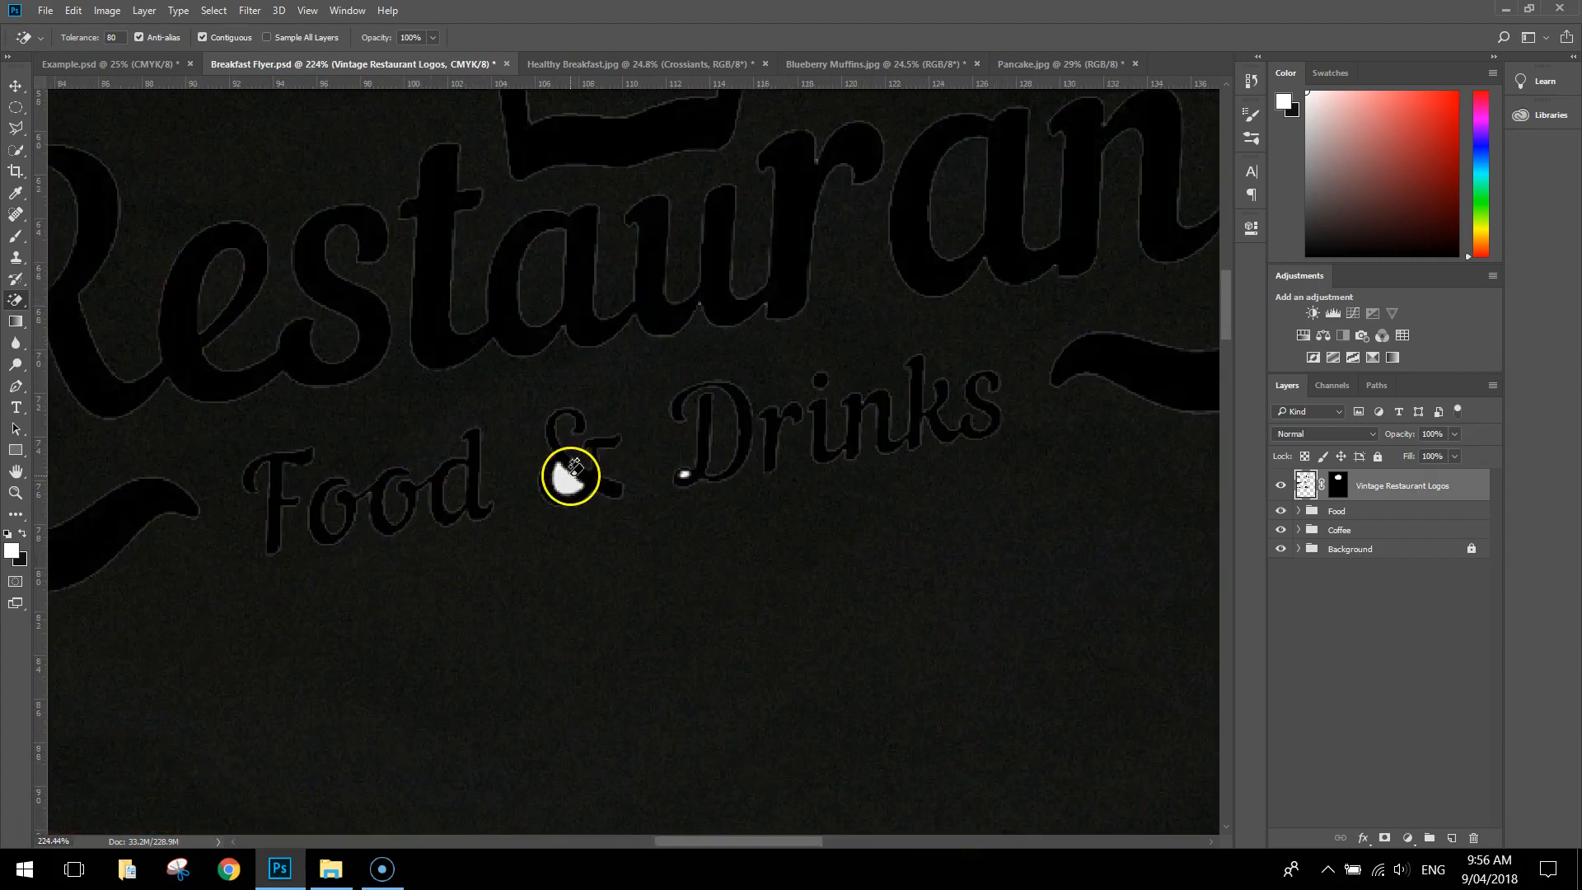
left_click(698, 470)
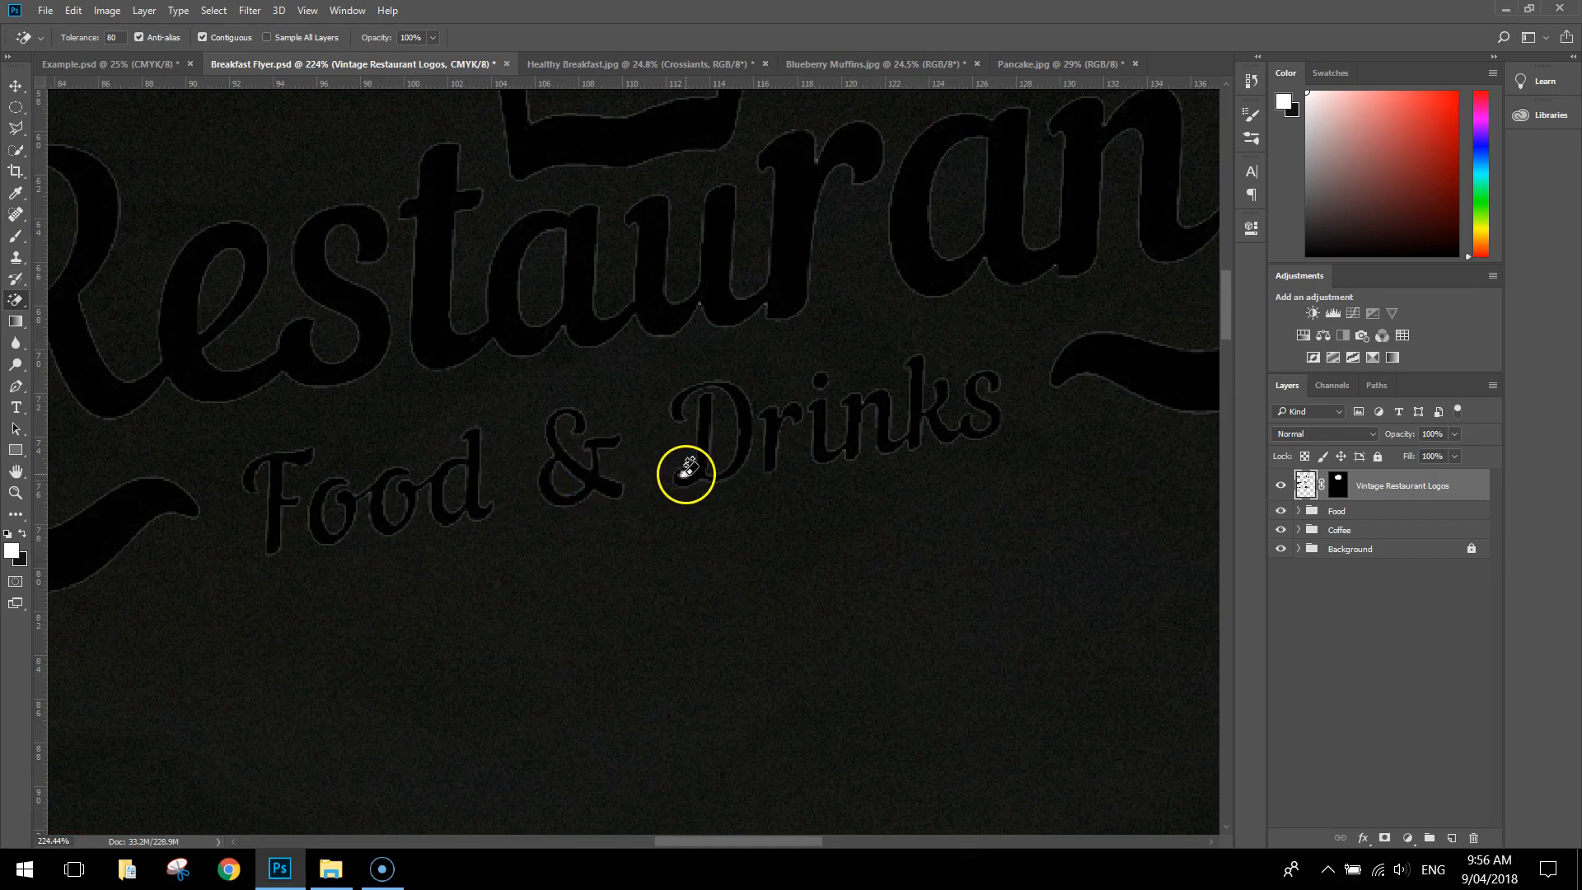
Apply a white (ffffff) Color Overlay to the Vintage Restaurant Logos layer with Normal blending at 100% opacity
scroll(758, 419, "down", 2)
scroll(758, 419, "down", 4)
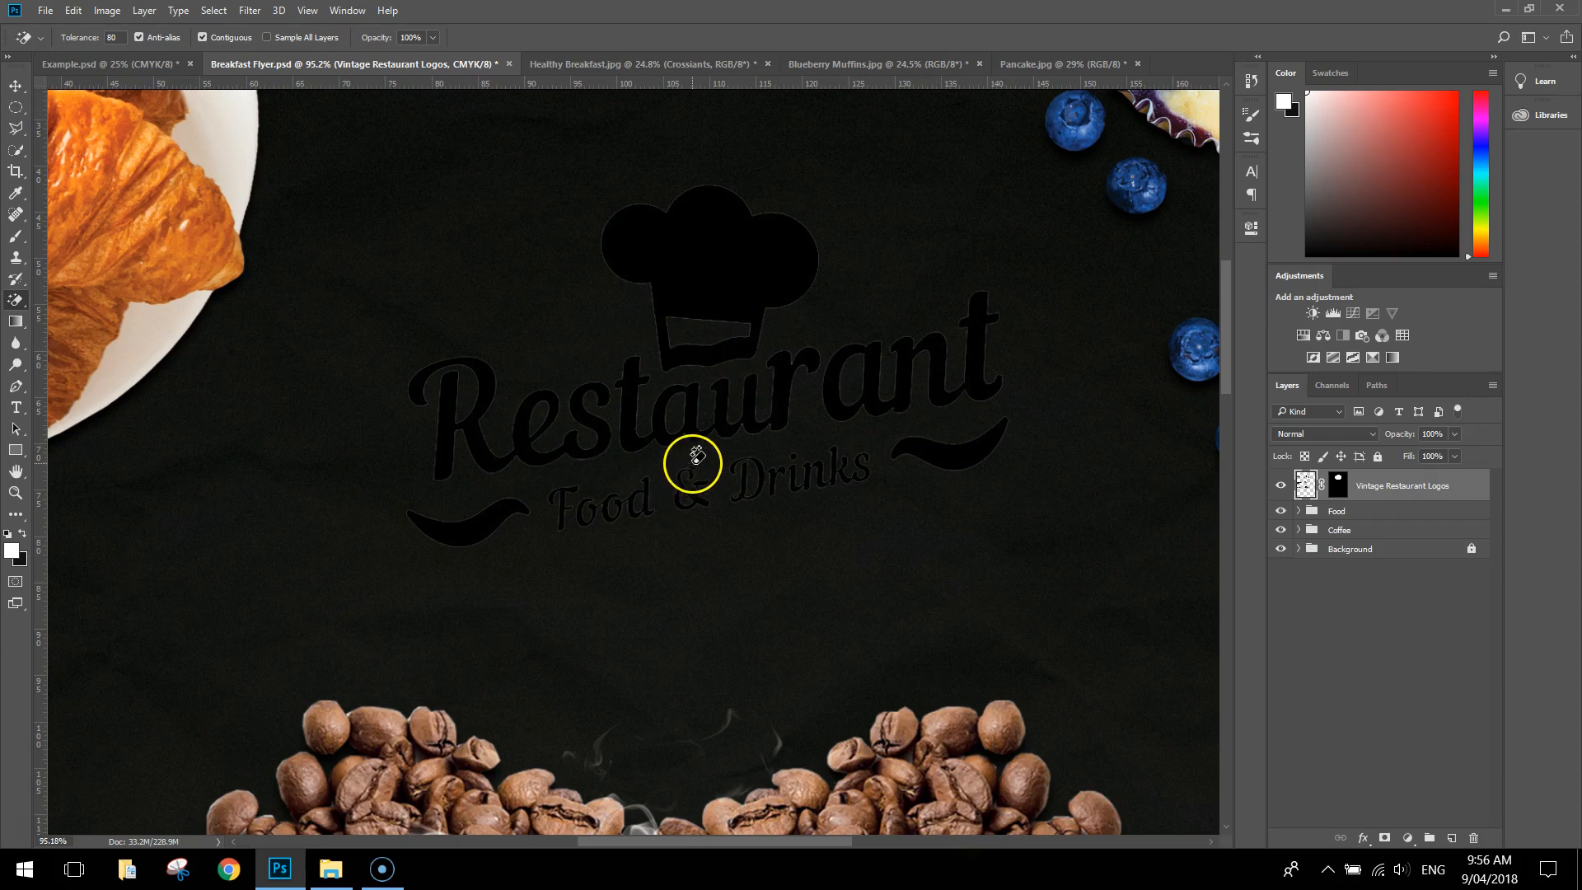
double_click(1474, 488)
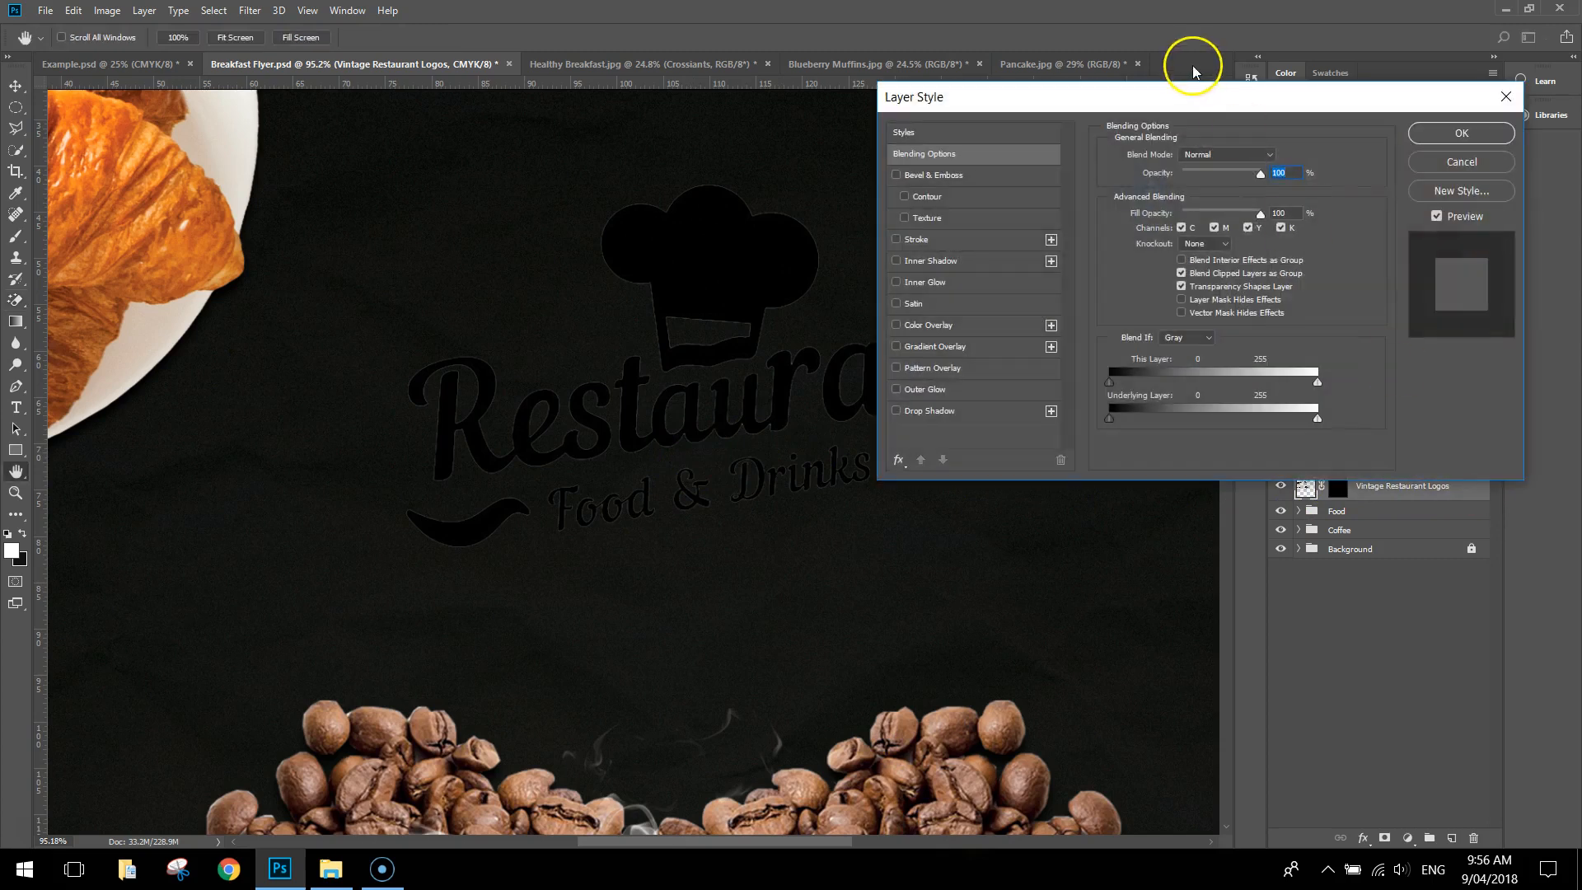
left_click_drag(1182, 97, 1077, 26)
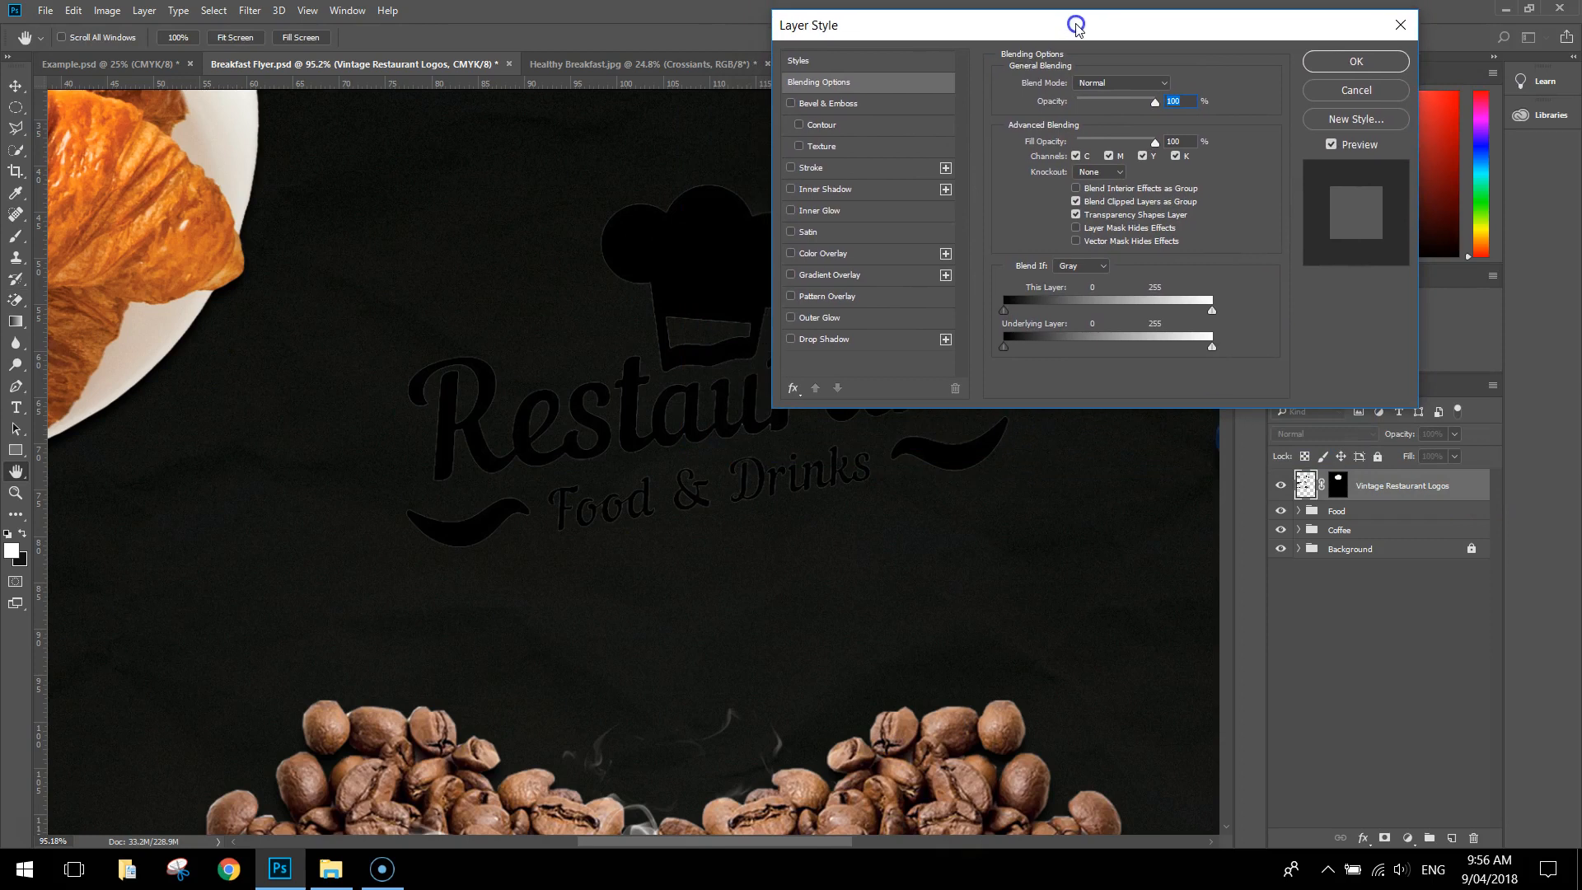
left_click(833, 255)
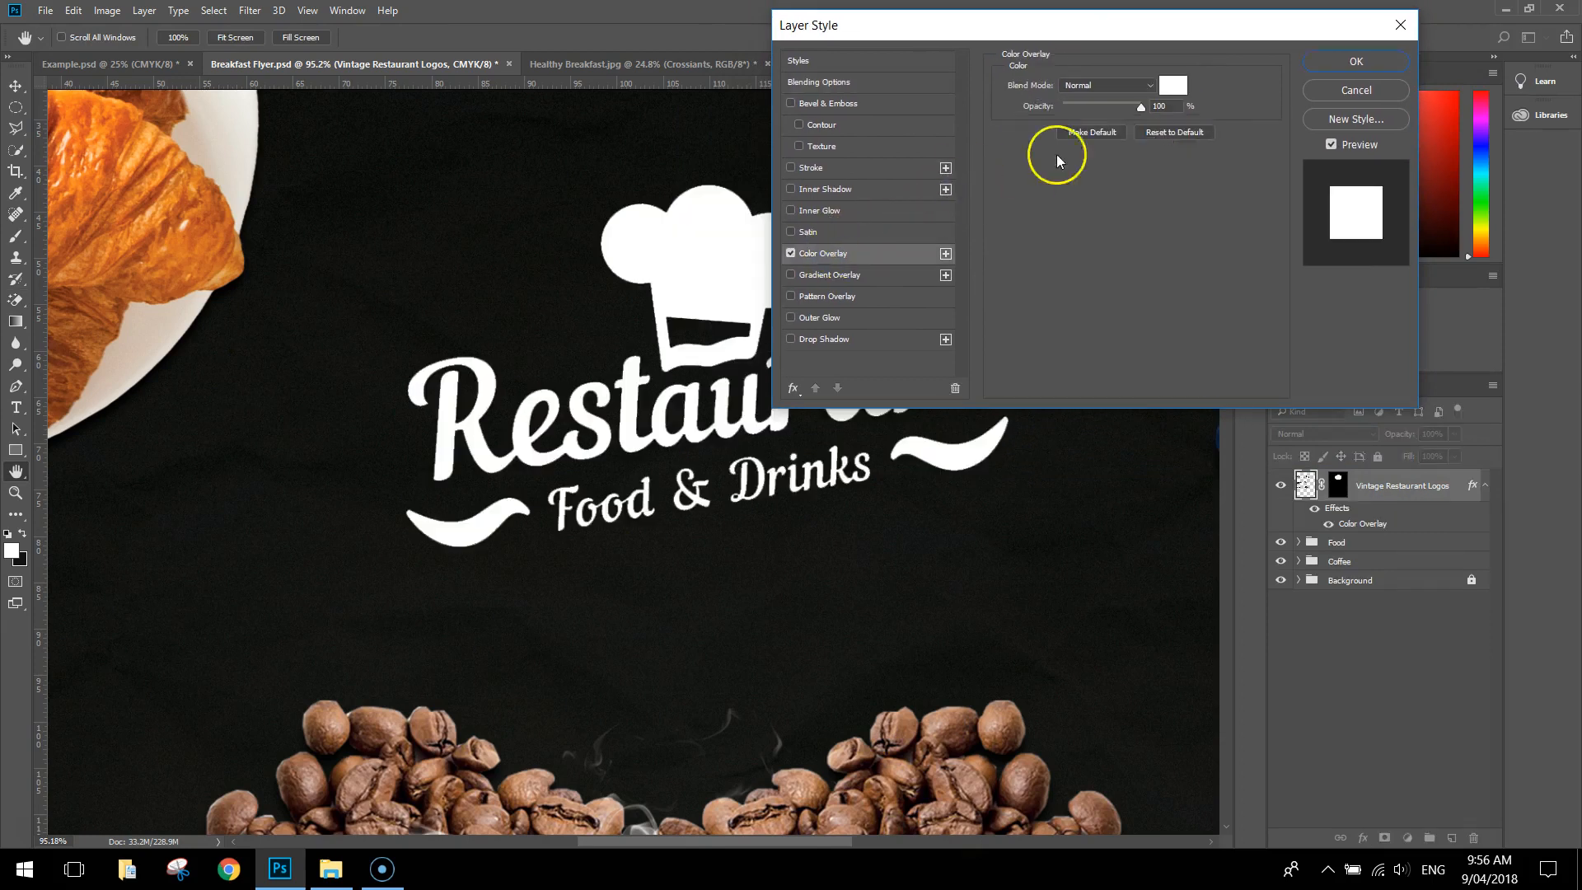
left_click(1172, 86)
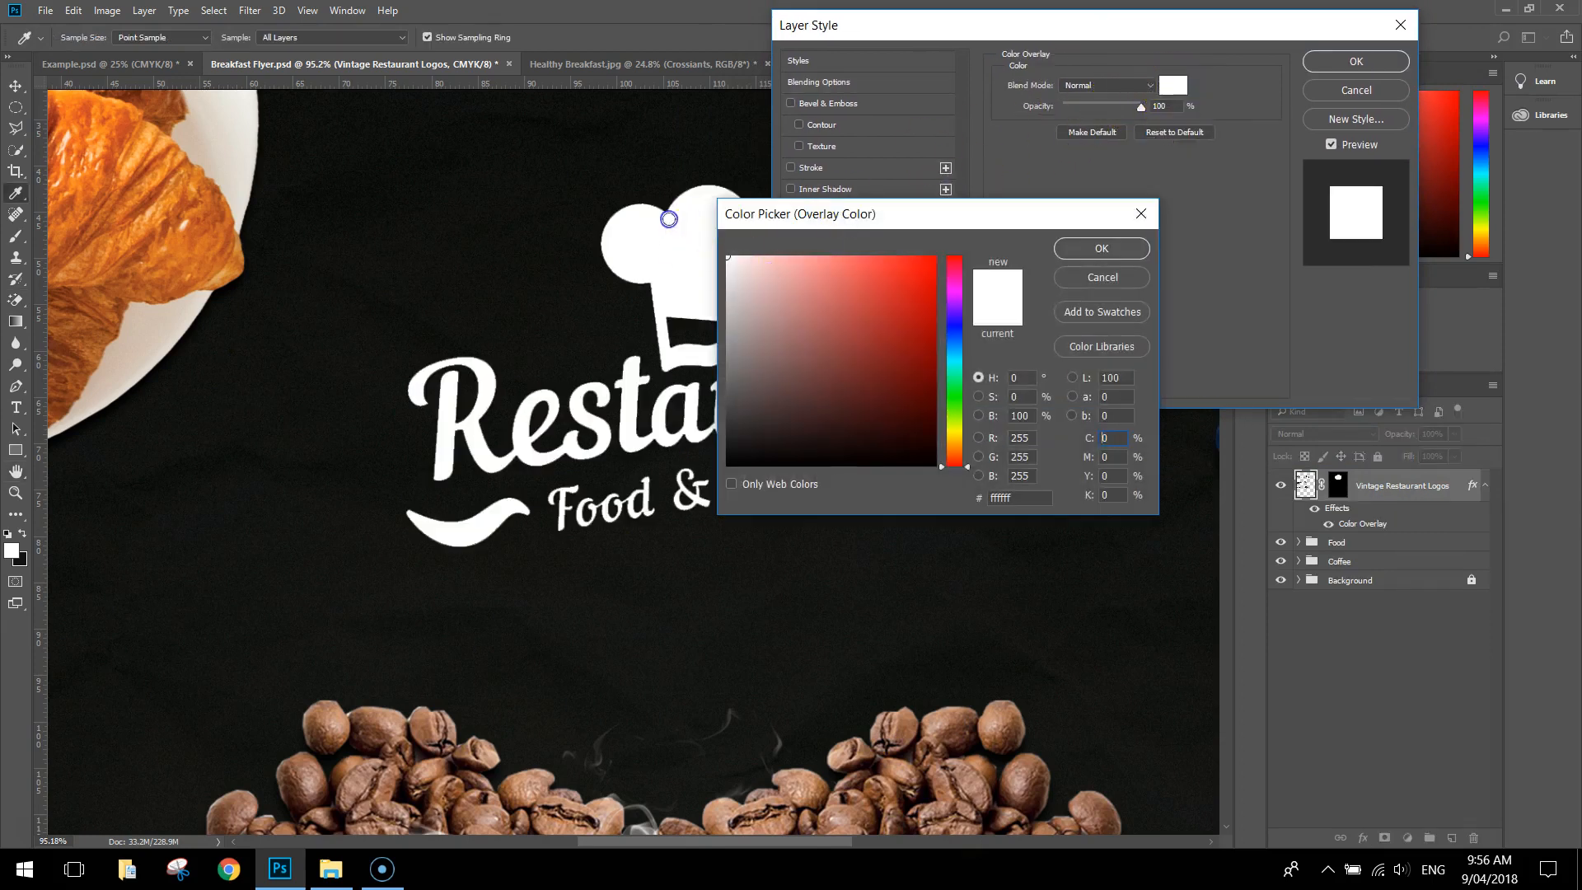
left_click(1092, 246)
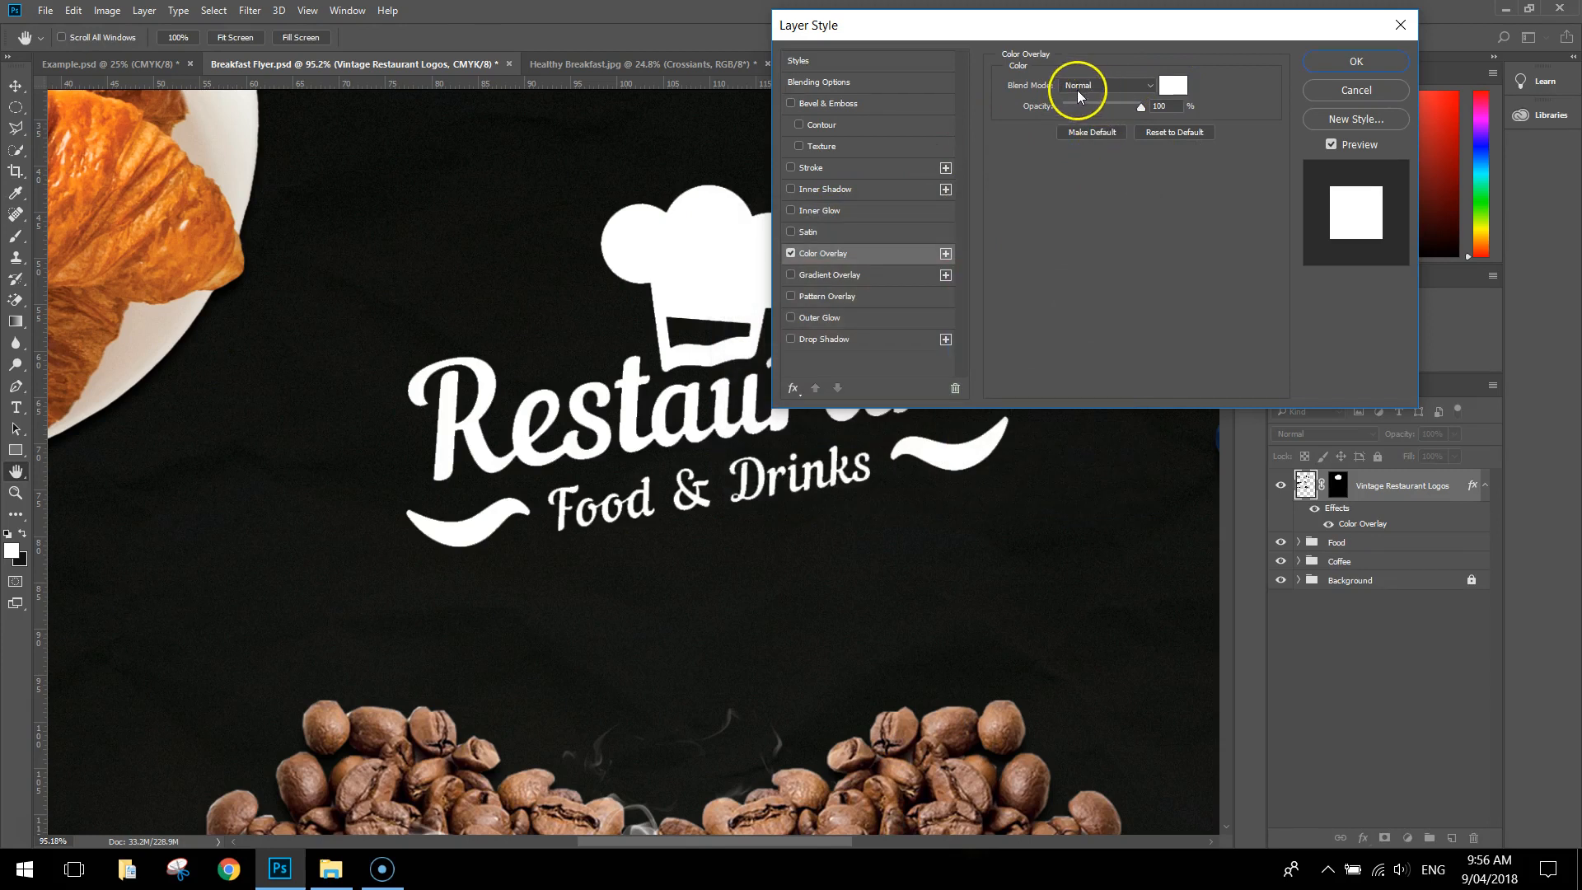
left_click(1356, 61)
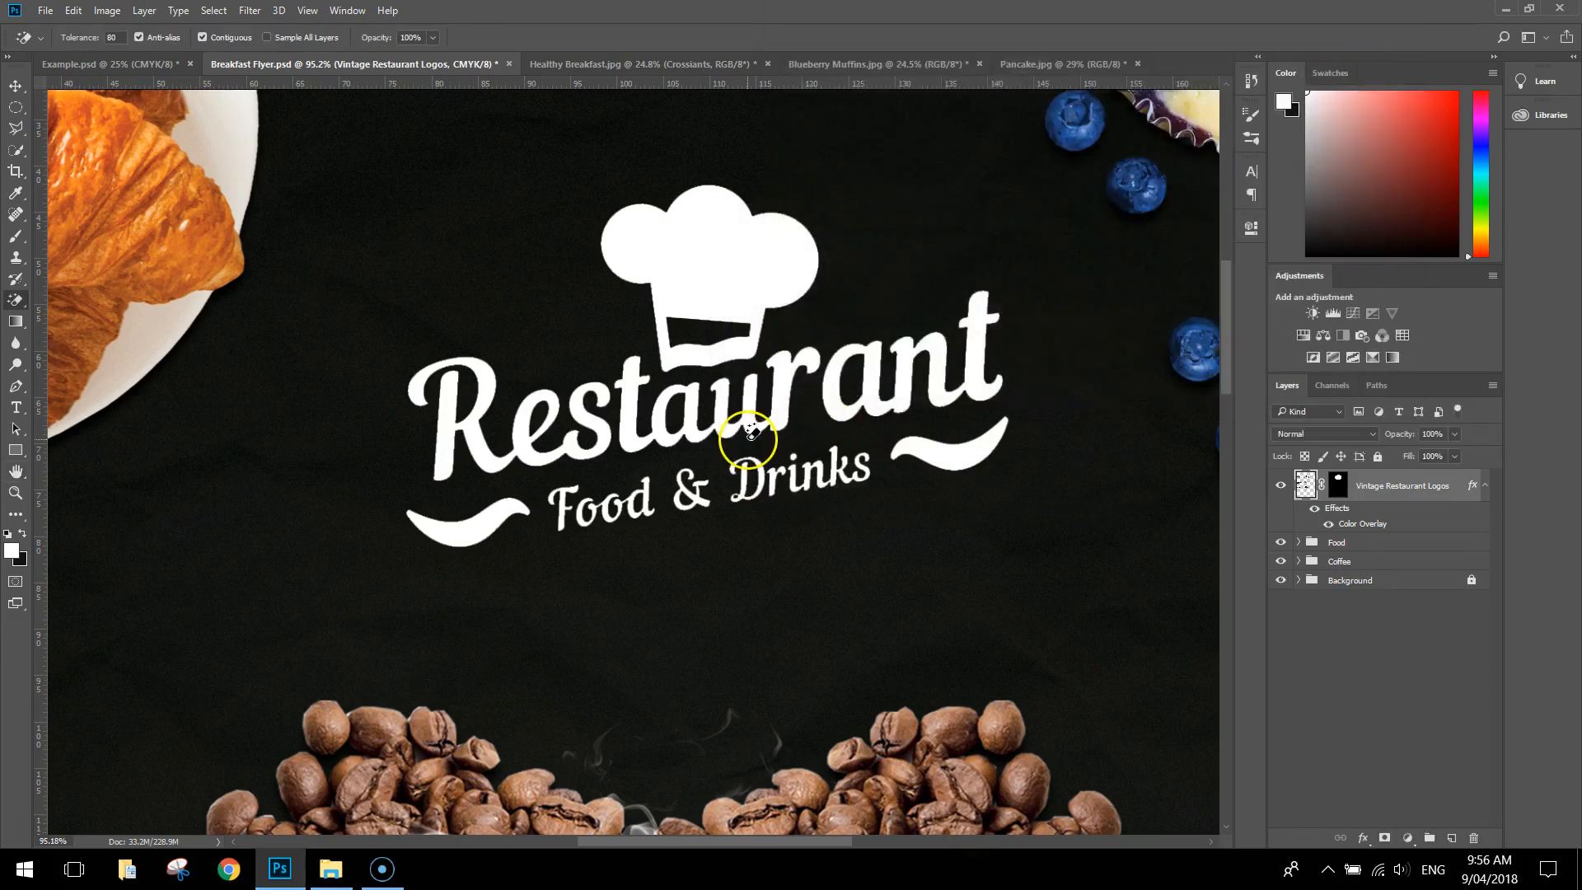
Scale the restaurant logo down and move it higher between the croissant plate and the muffins
scroll(741, 416, "down", 6)
scroll(740, 407, "down", 1)
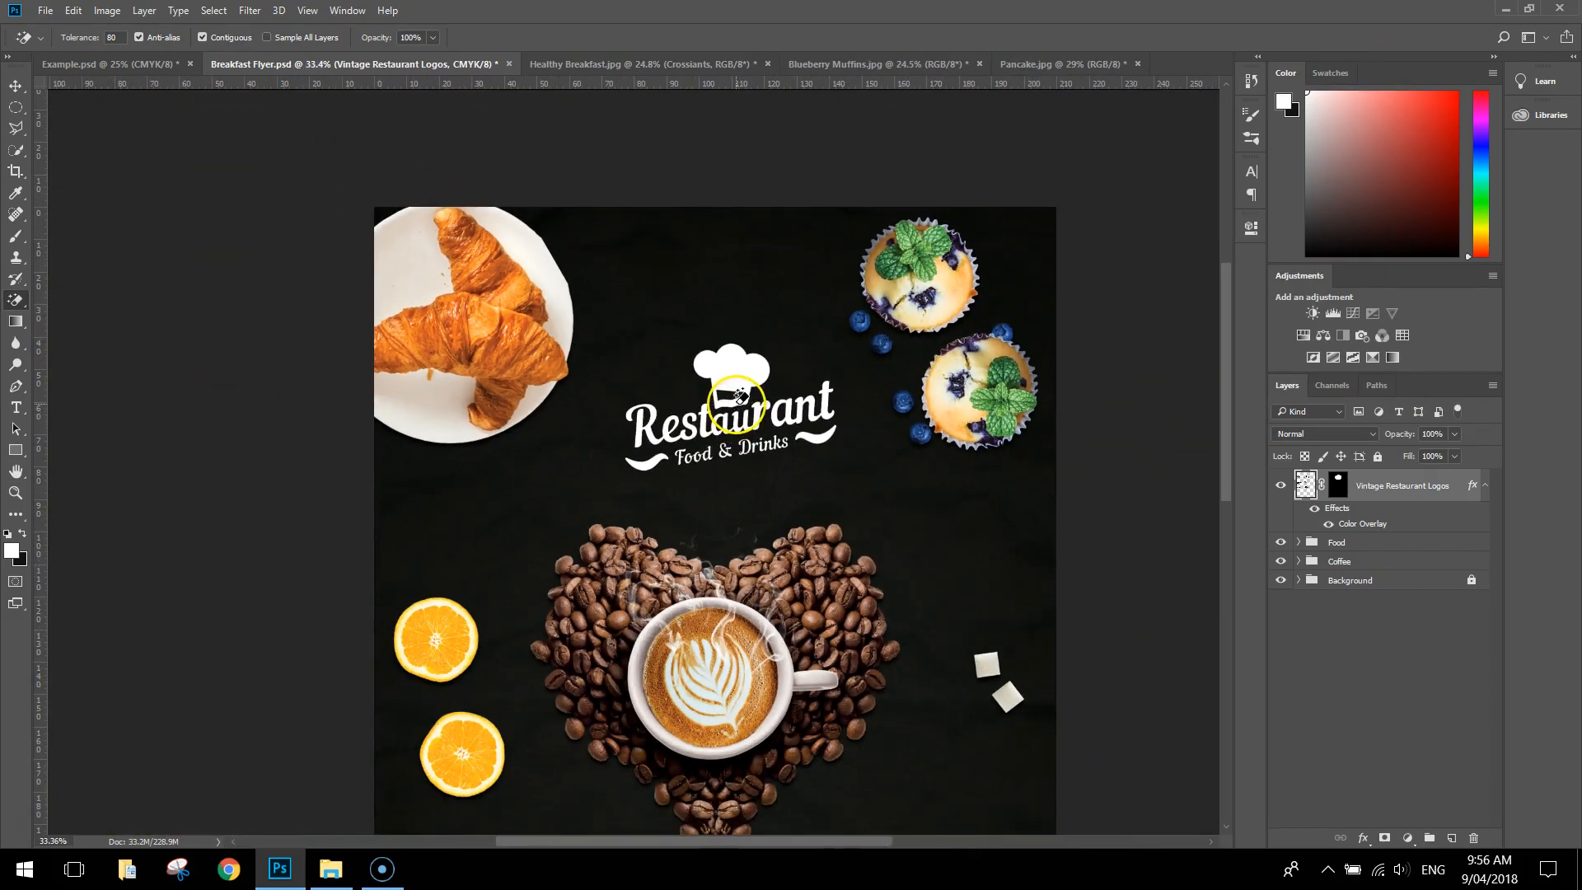
left_click(13, 85)
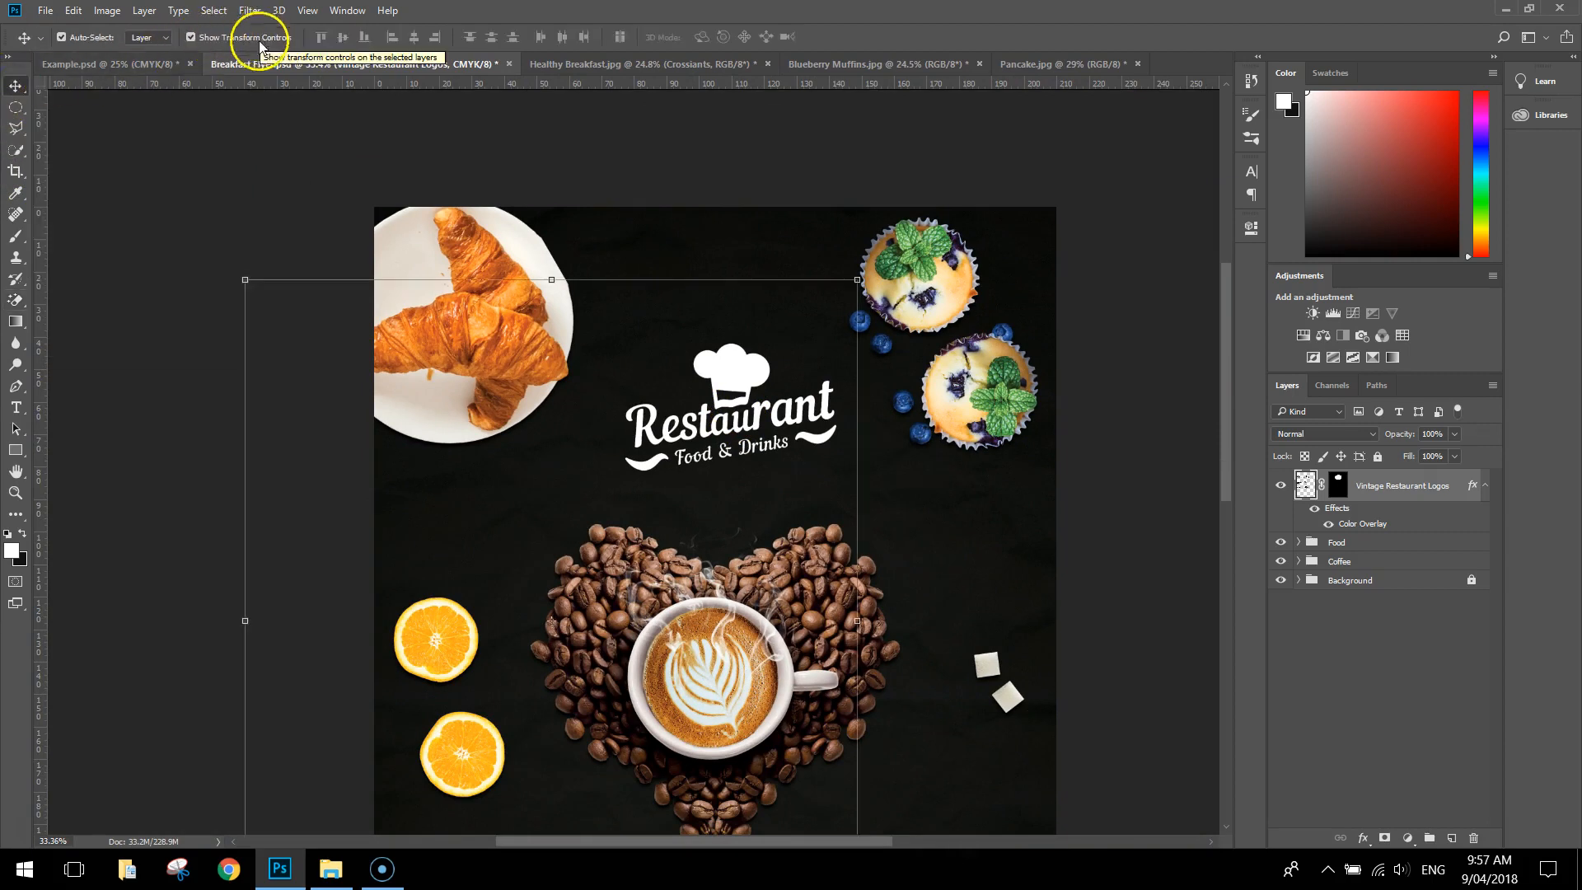
left_click_drag(244, 277, 417, 470)
left_click_drag(762, 529, 732, 304)
left_click_drag(392, 736, 463, 654)
left_click_drag(763, 334, 716, 330)
left_click(728, 37)
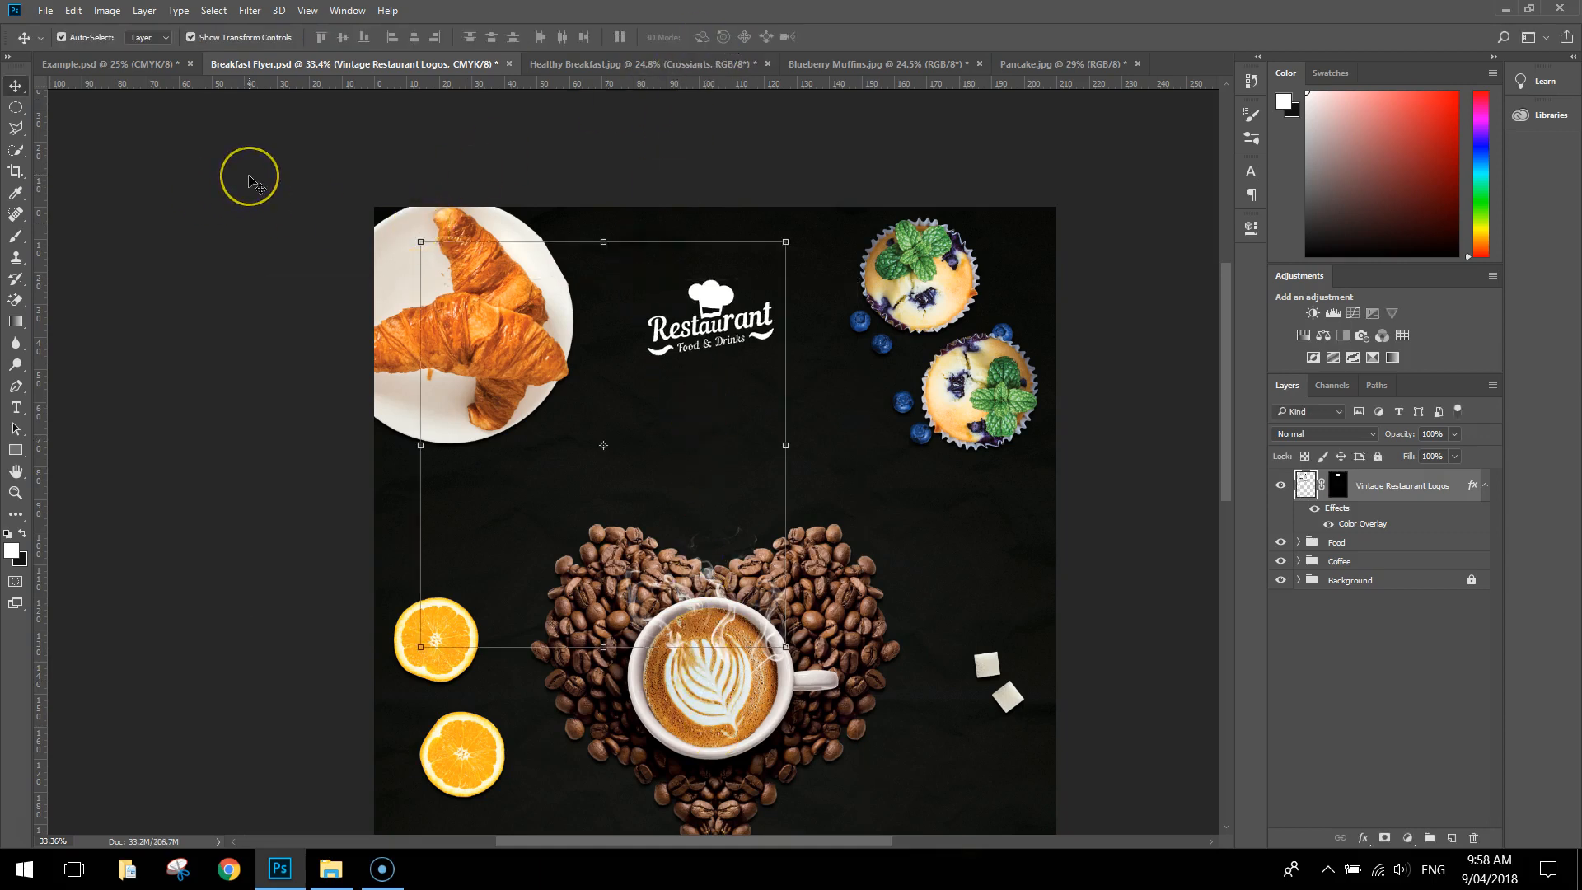
Place a vertical guide down the horizontal centre of the flyer
scroll(246, 173, "right", 2)
key("ctrl+r")
key("ctrl+r")
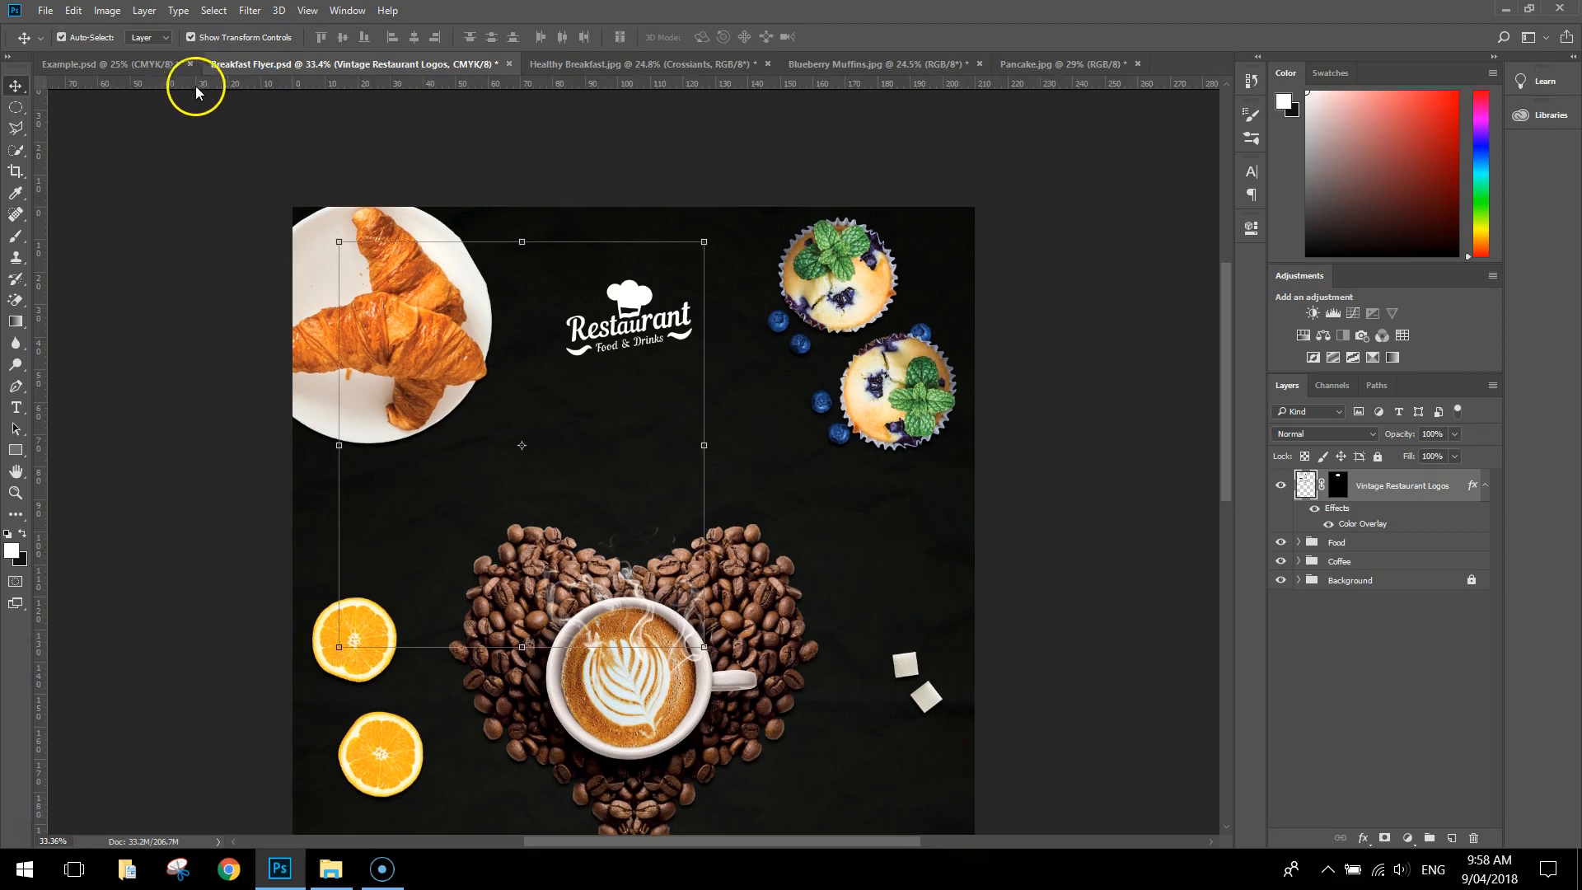
left_click_drag(42, 346, 633, 419)
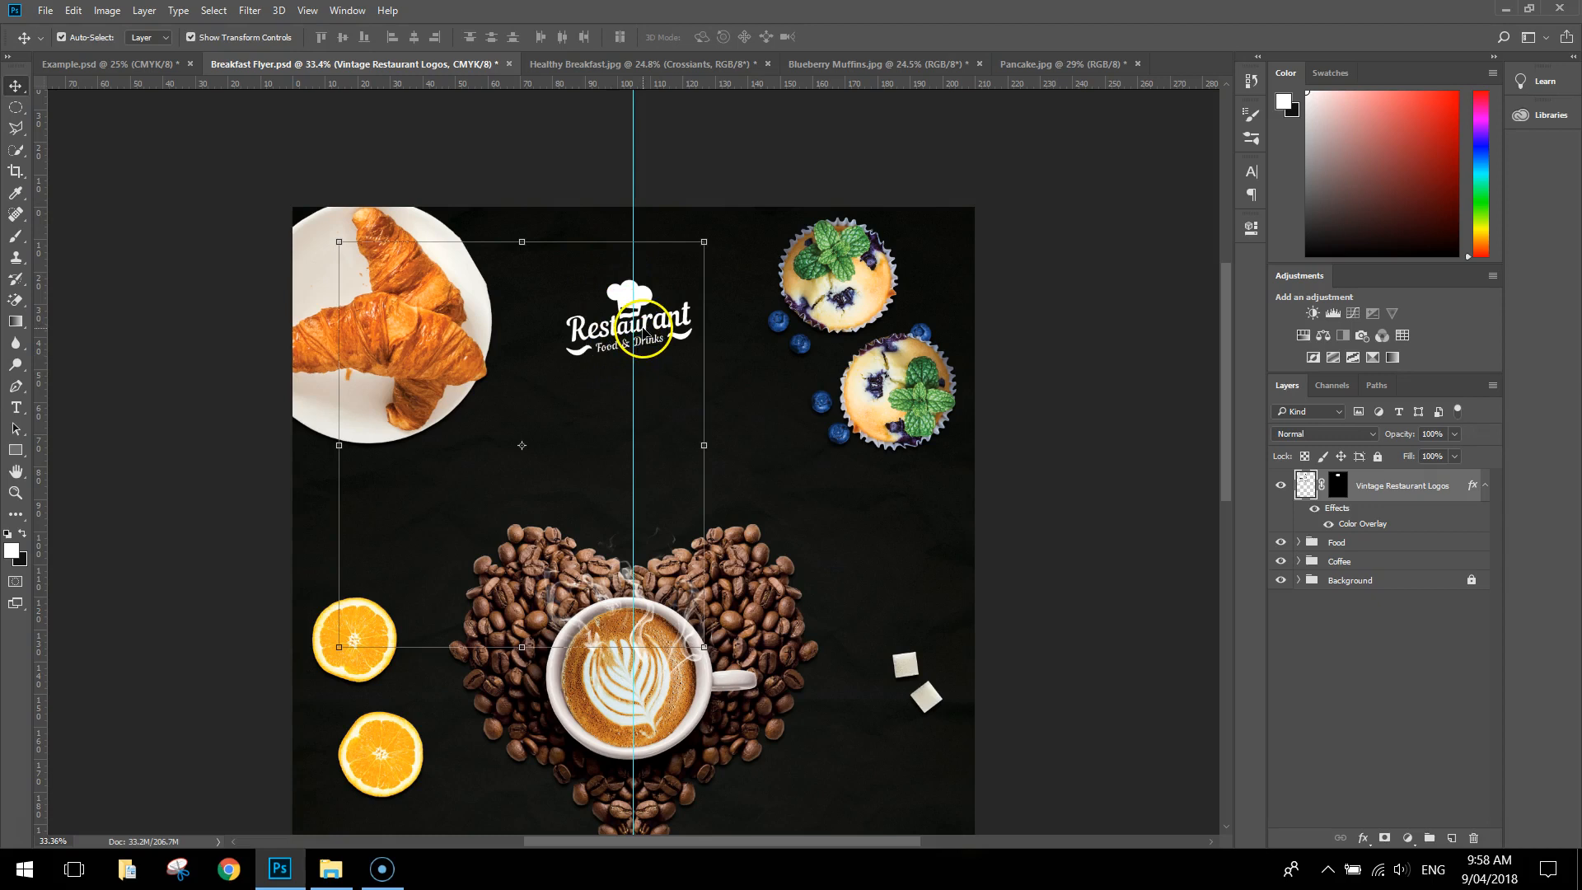
Nudge the restaurant logo sideways so it is centred on the vertical guide and deselect it
left_click_drag(643, 330, 645, 331)
left_click(715, 169)
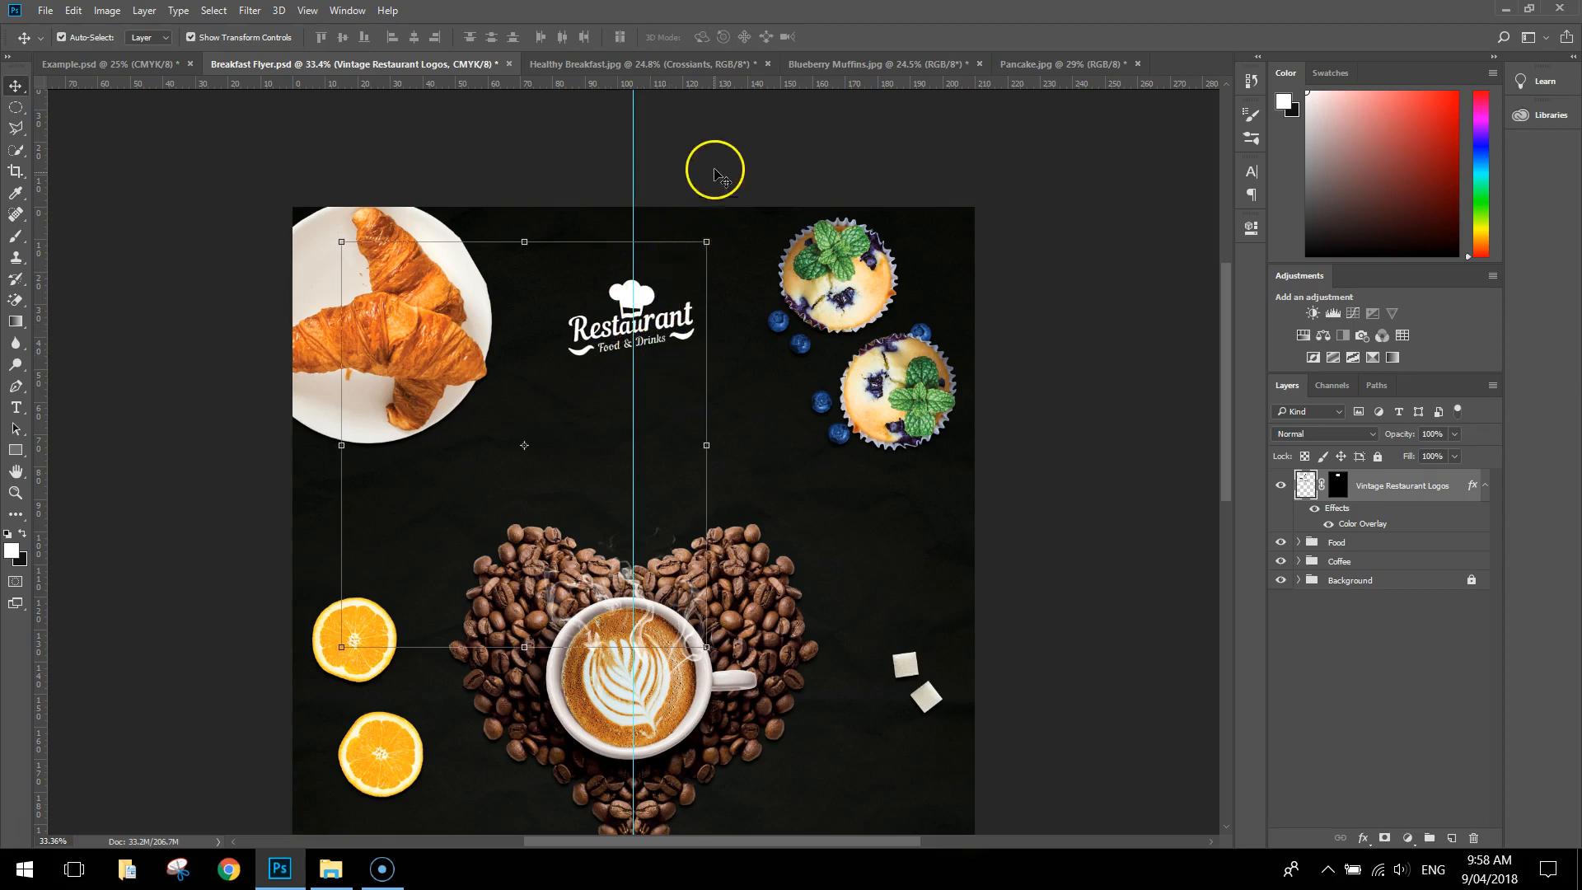
left_click(657, 333)
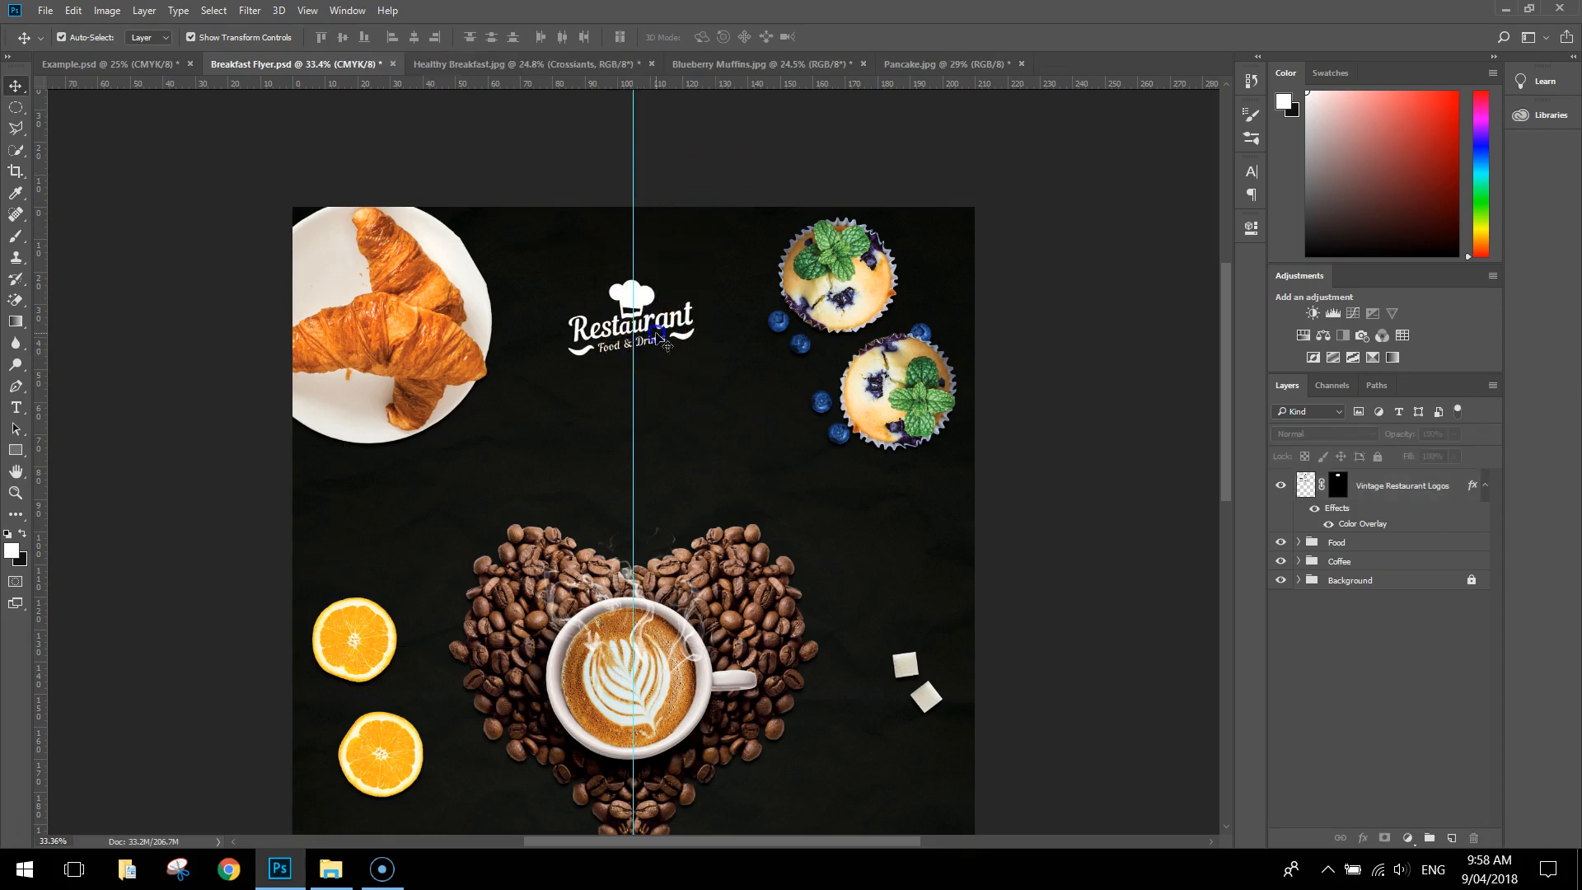
left_click(654, 305)
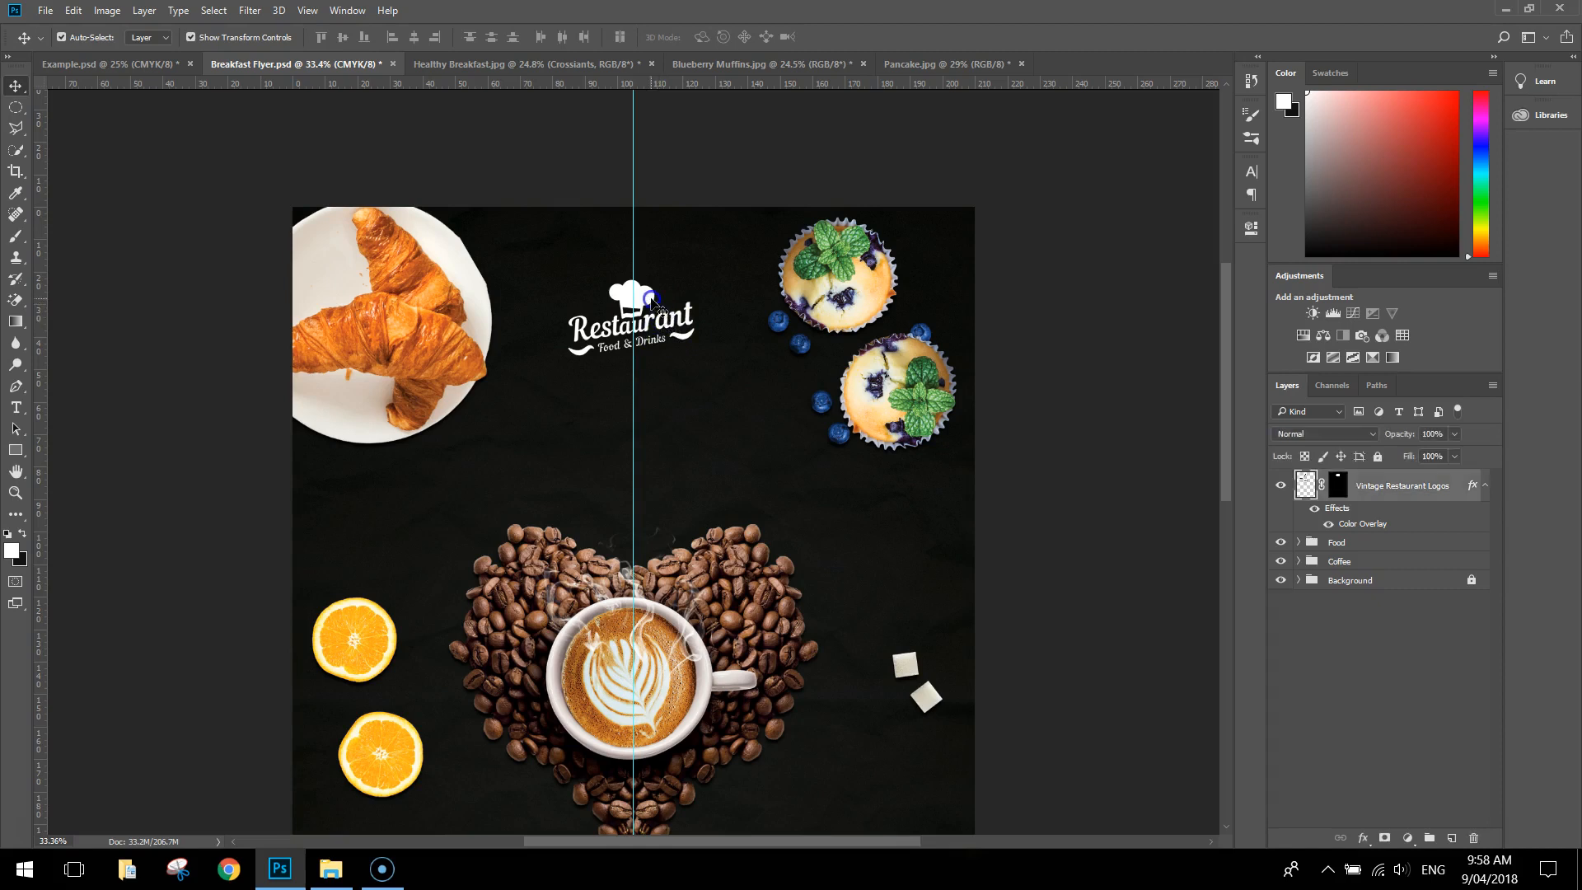
left_click(702, 170)
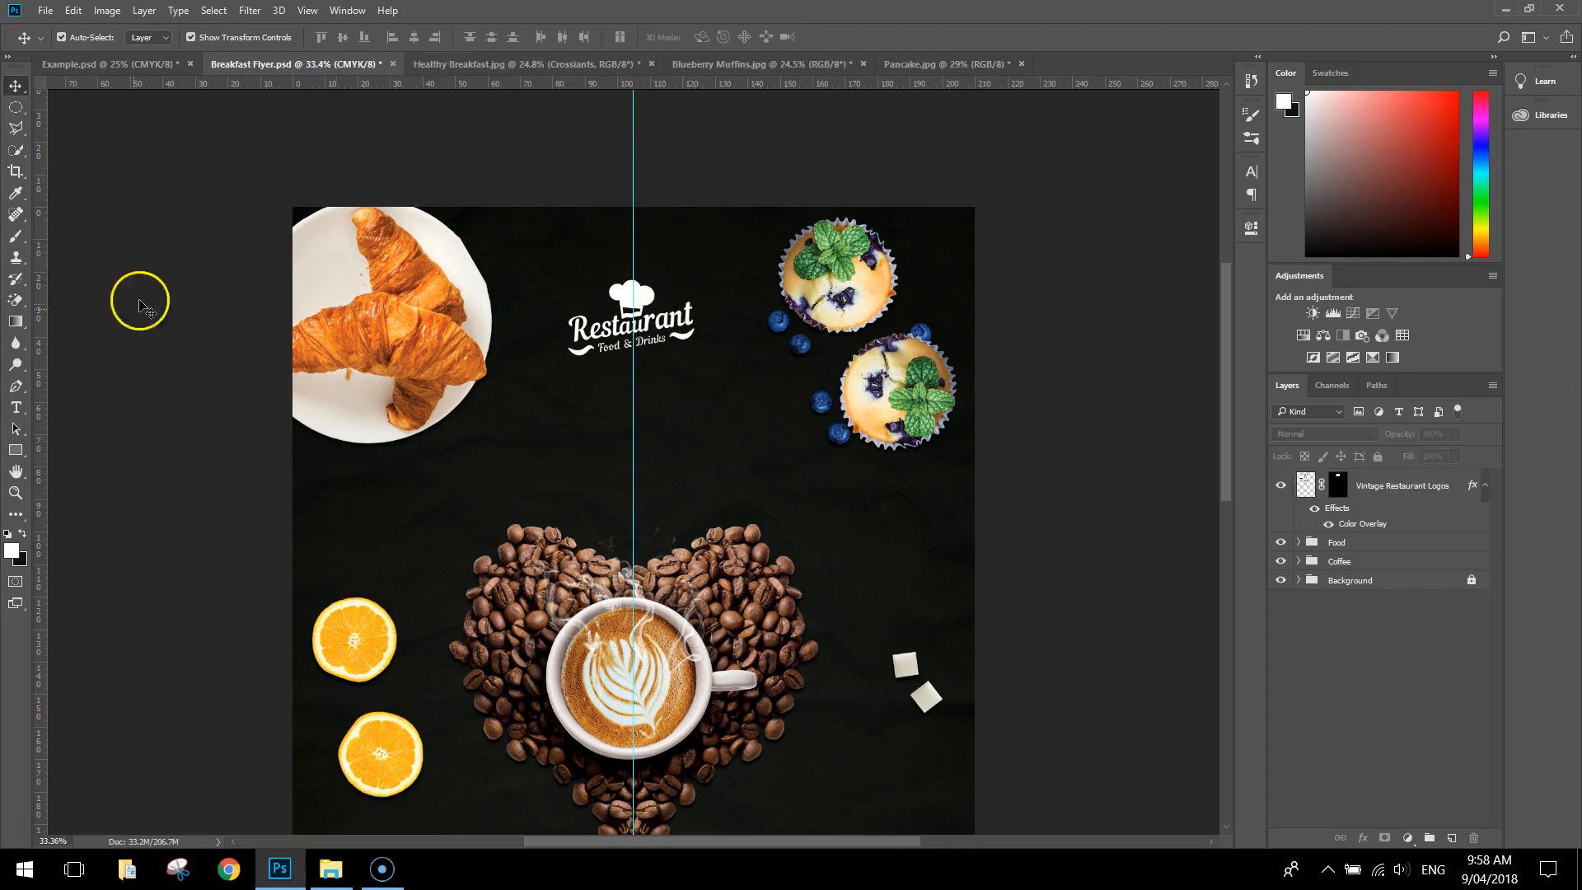
Add the text "PRESENTS" in Arial Regular, 12 pt, between the restaurant logo and the coffee-bean heart
left_click(16, 409)
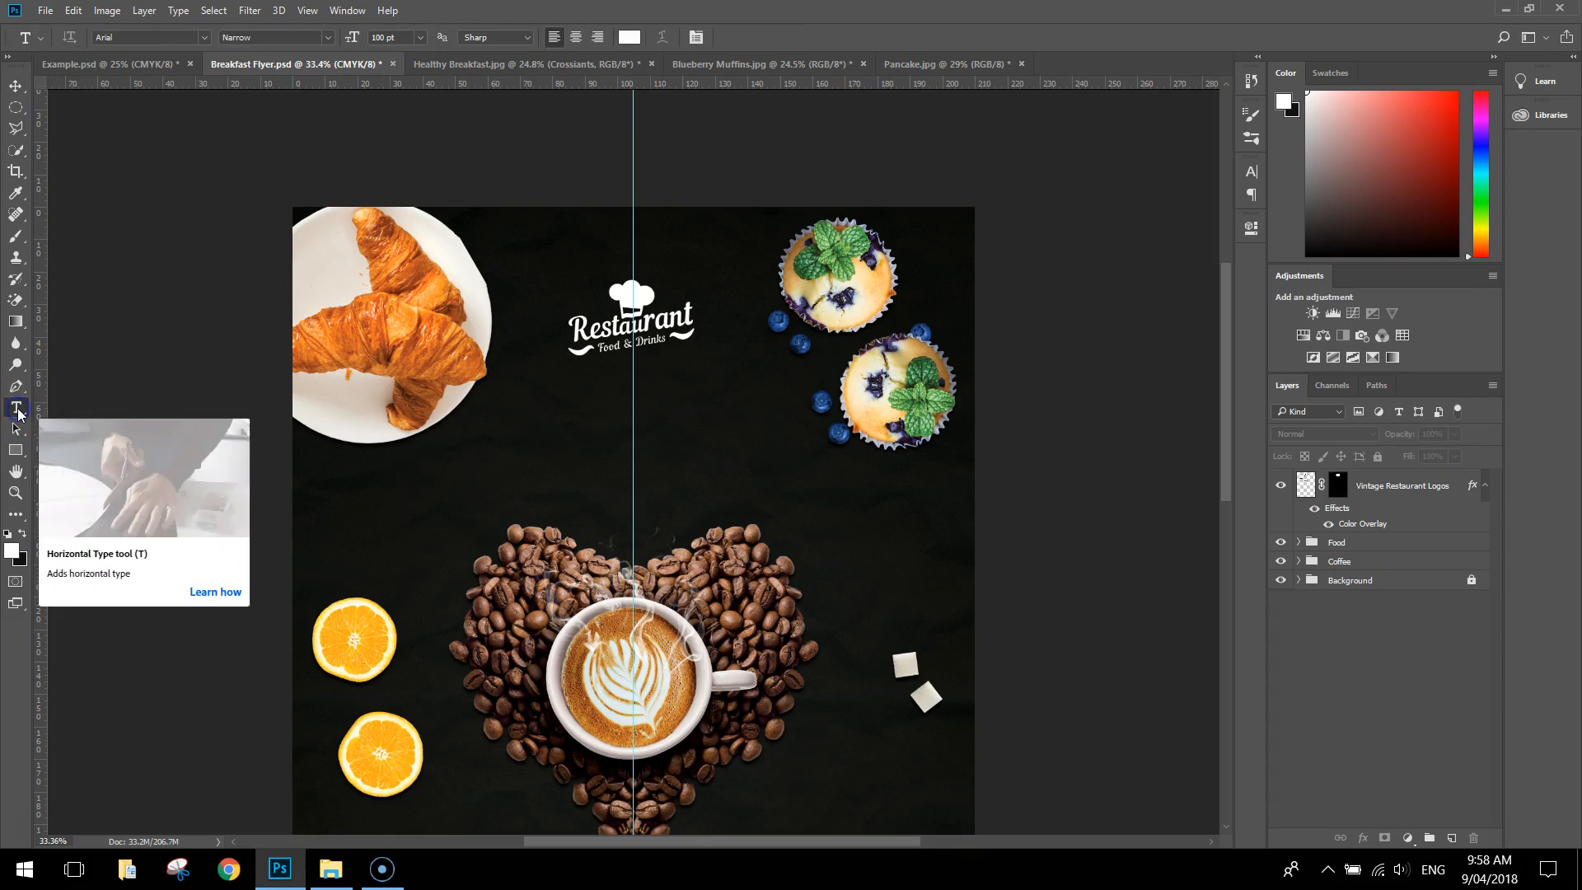
left_click(205, 38)
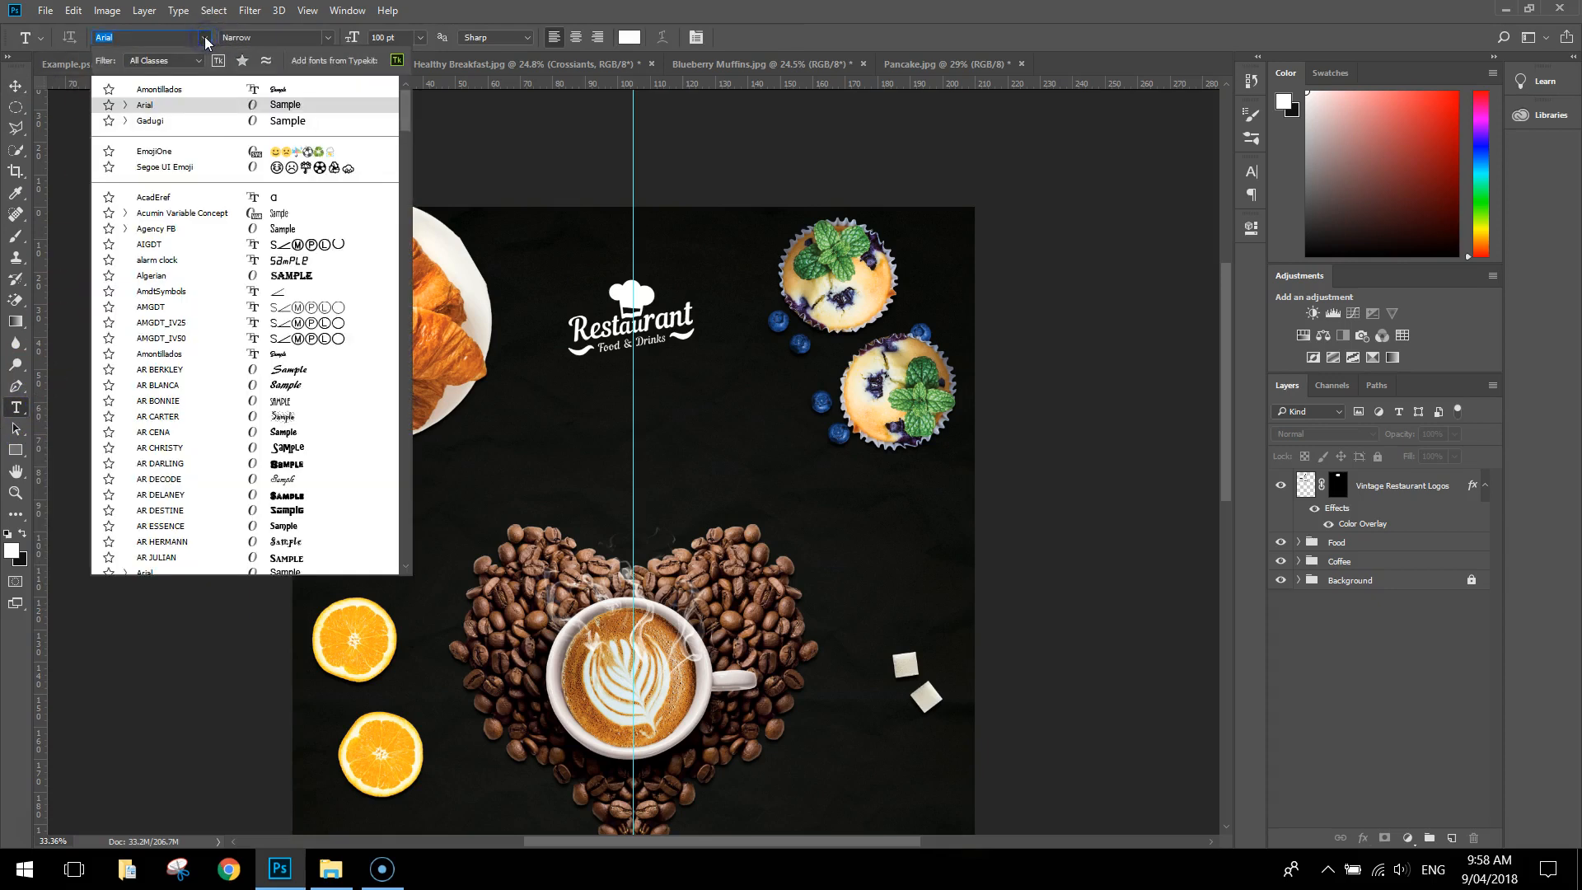
left_click(205, 38)
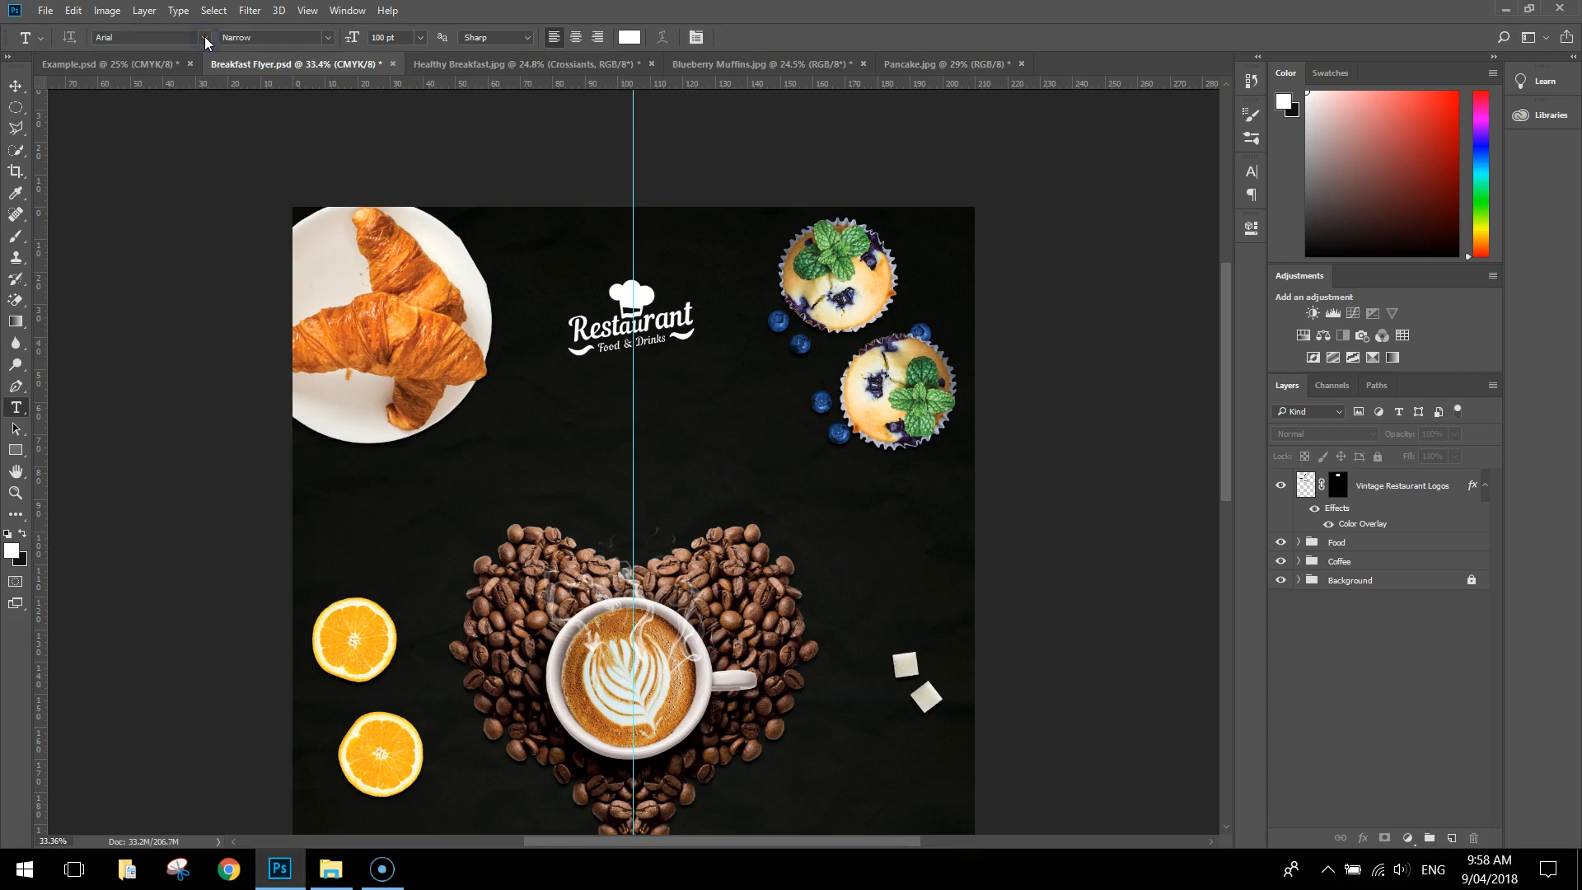
left_click(329, 36)
left_click(290, 103)
left_click(421, 37)
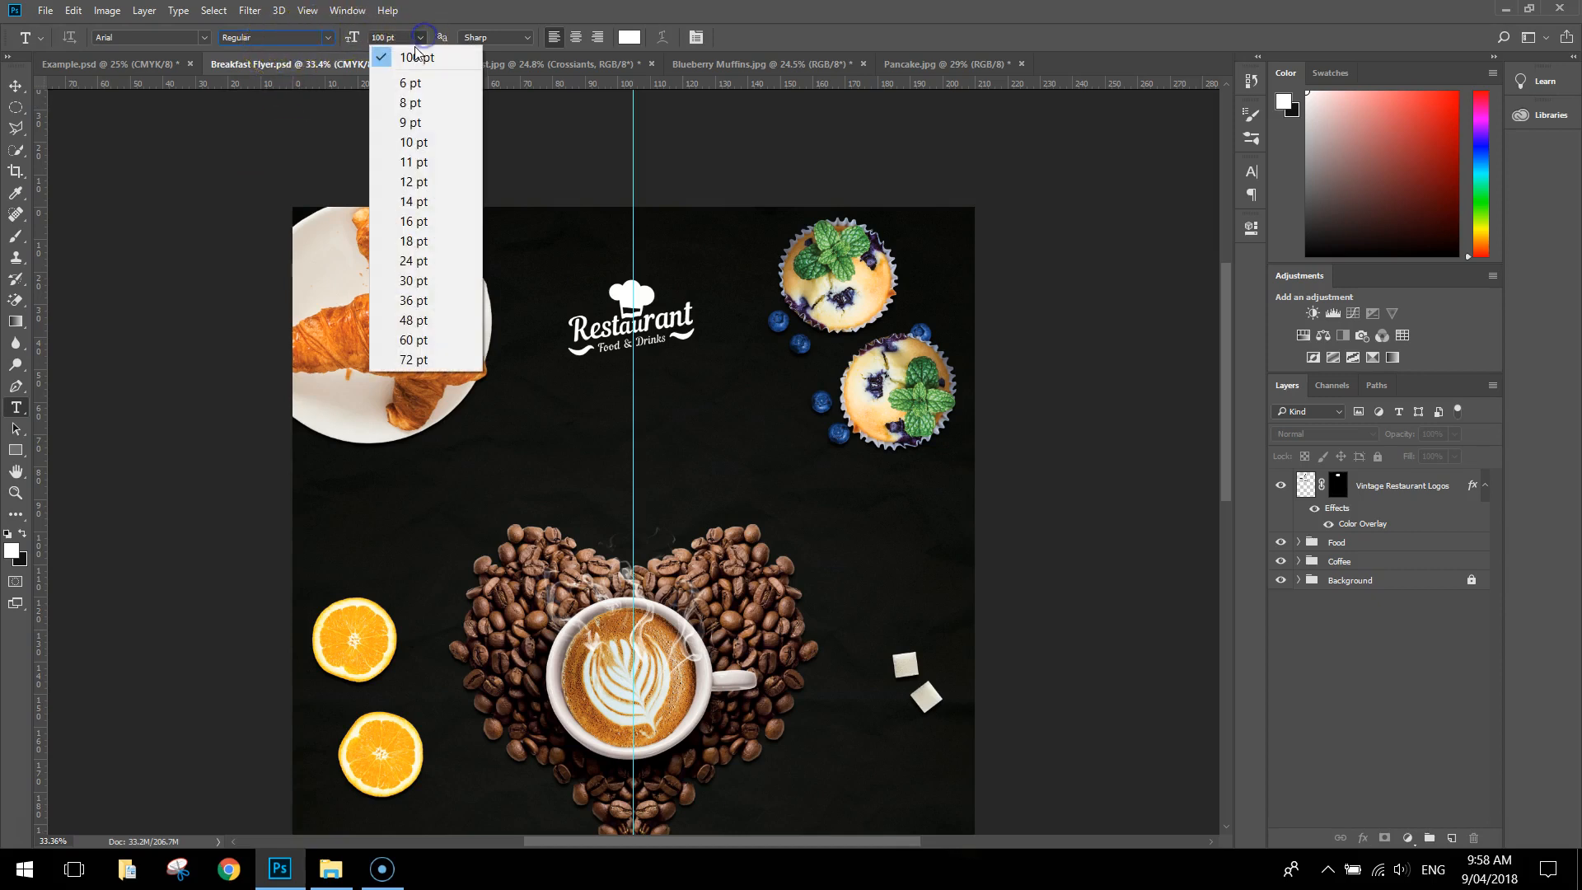
left_click(424, 183)
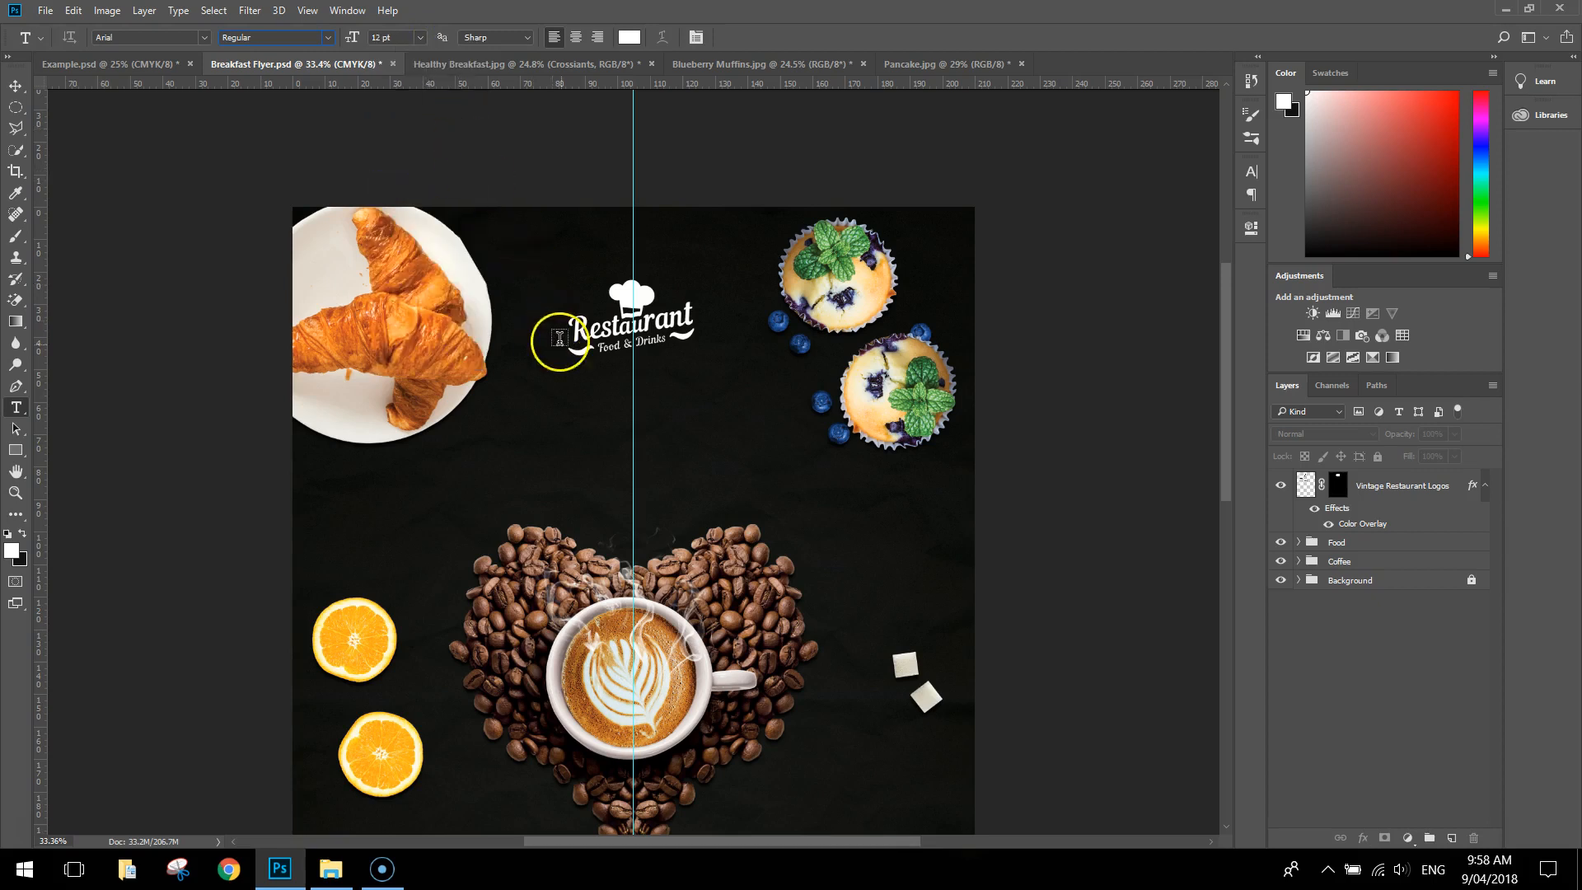
left_click(568, 436)
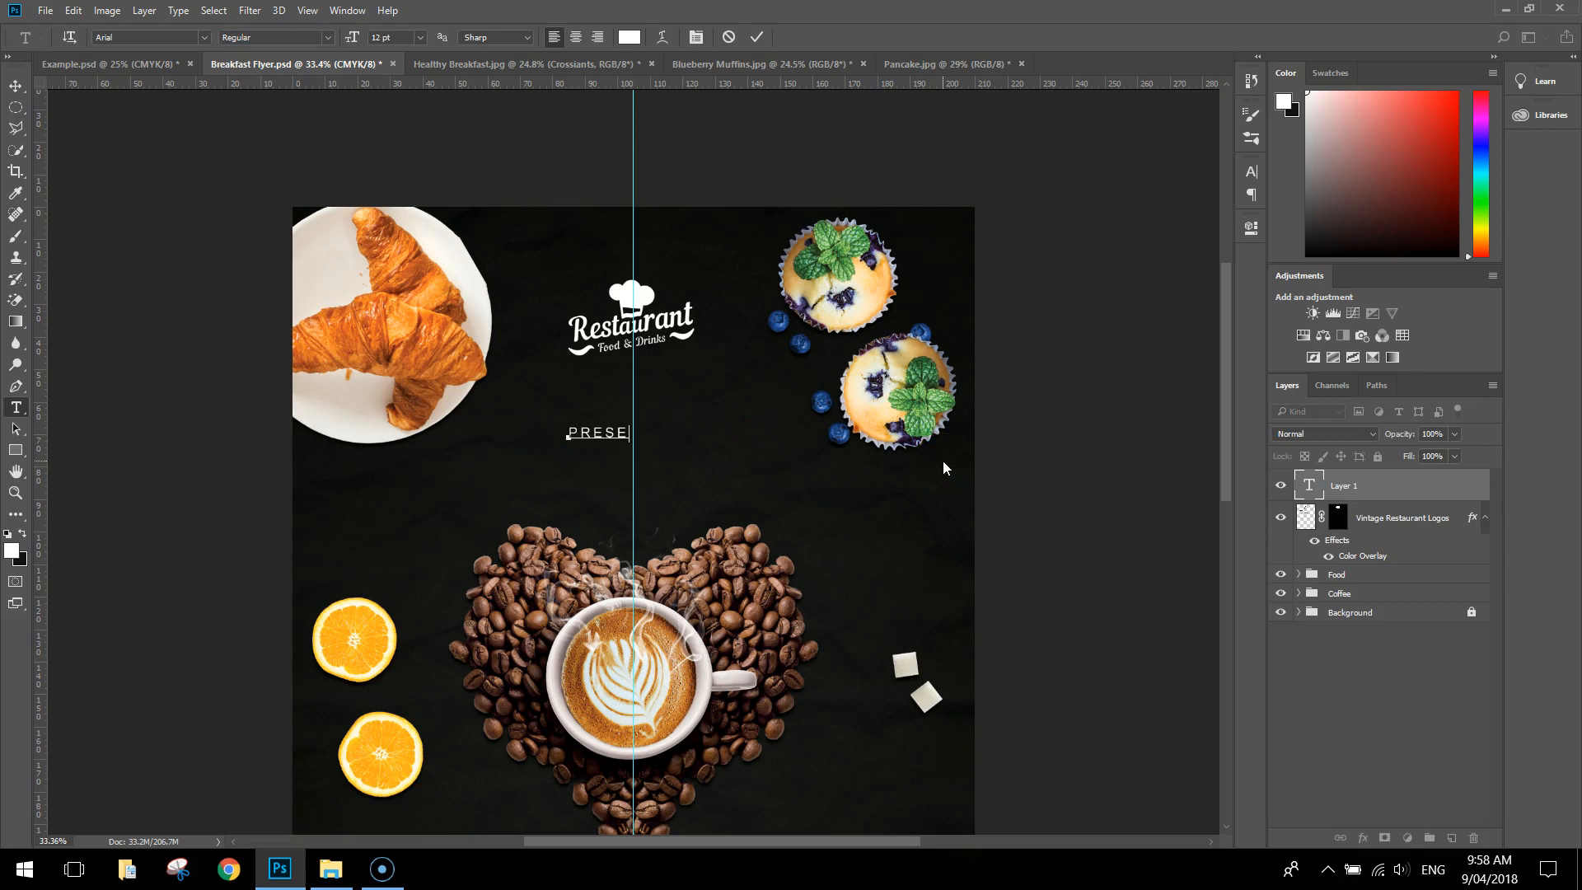
Try a tracking of 1000 on the entire "PRESENTS" text and settle on 400
key("ctrl+a")
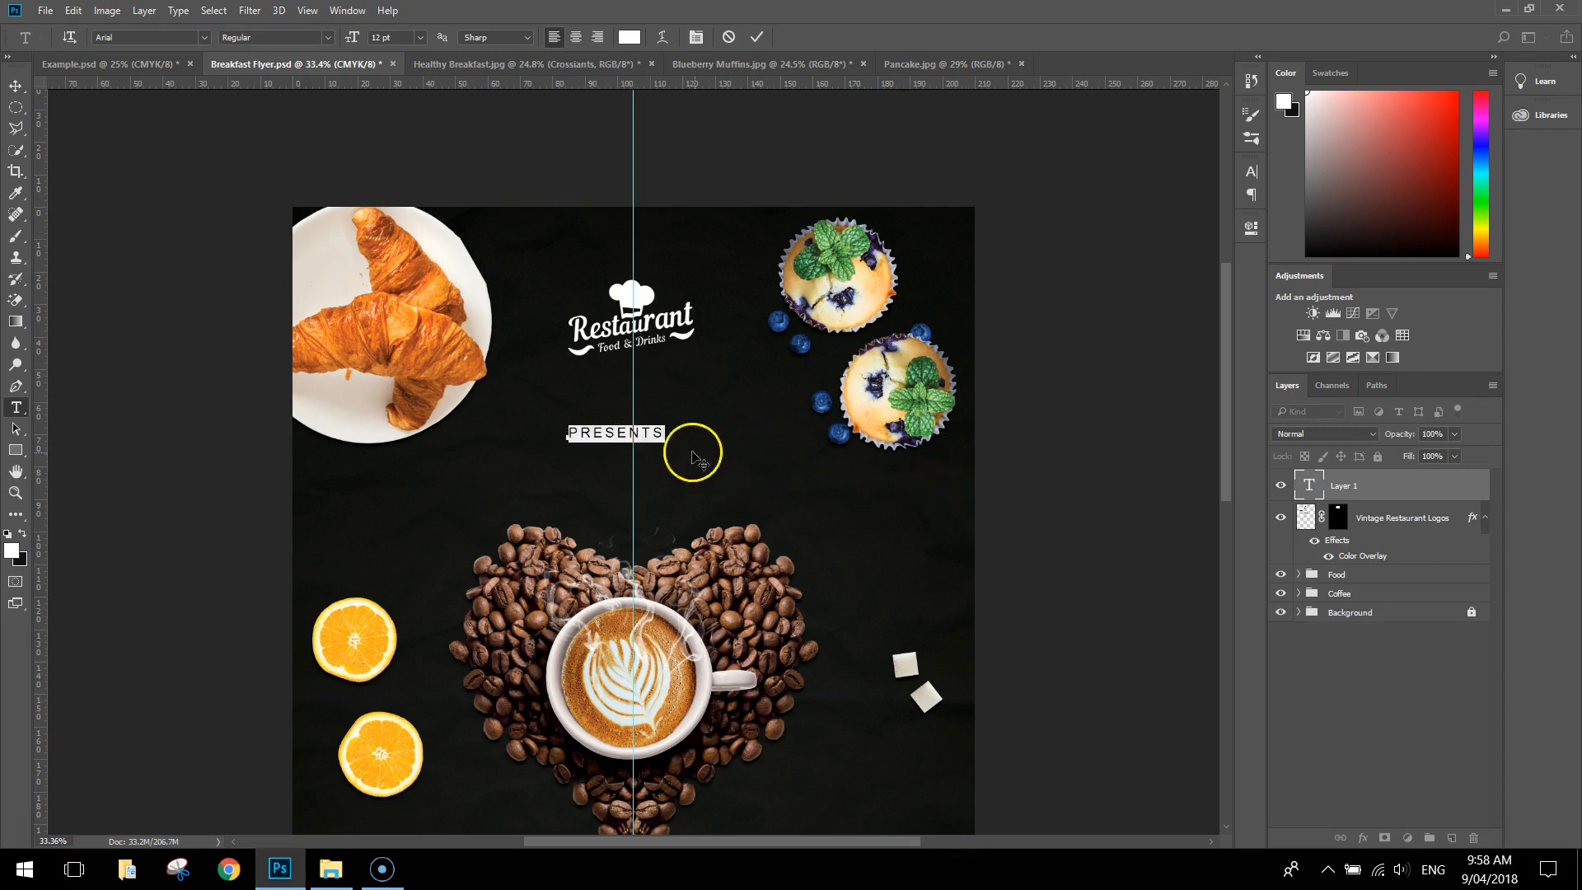
left_click(697, 37)
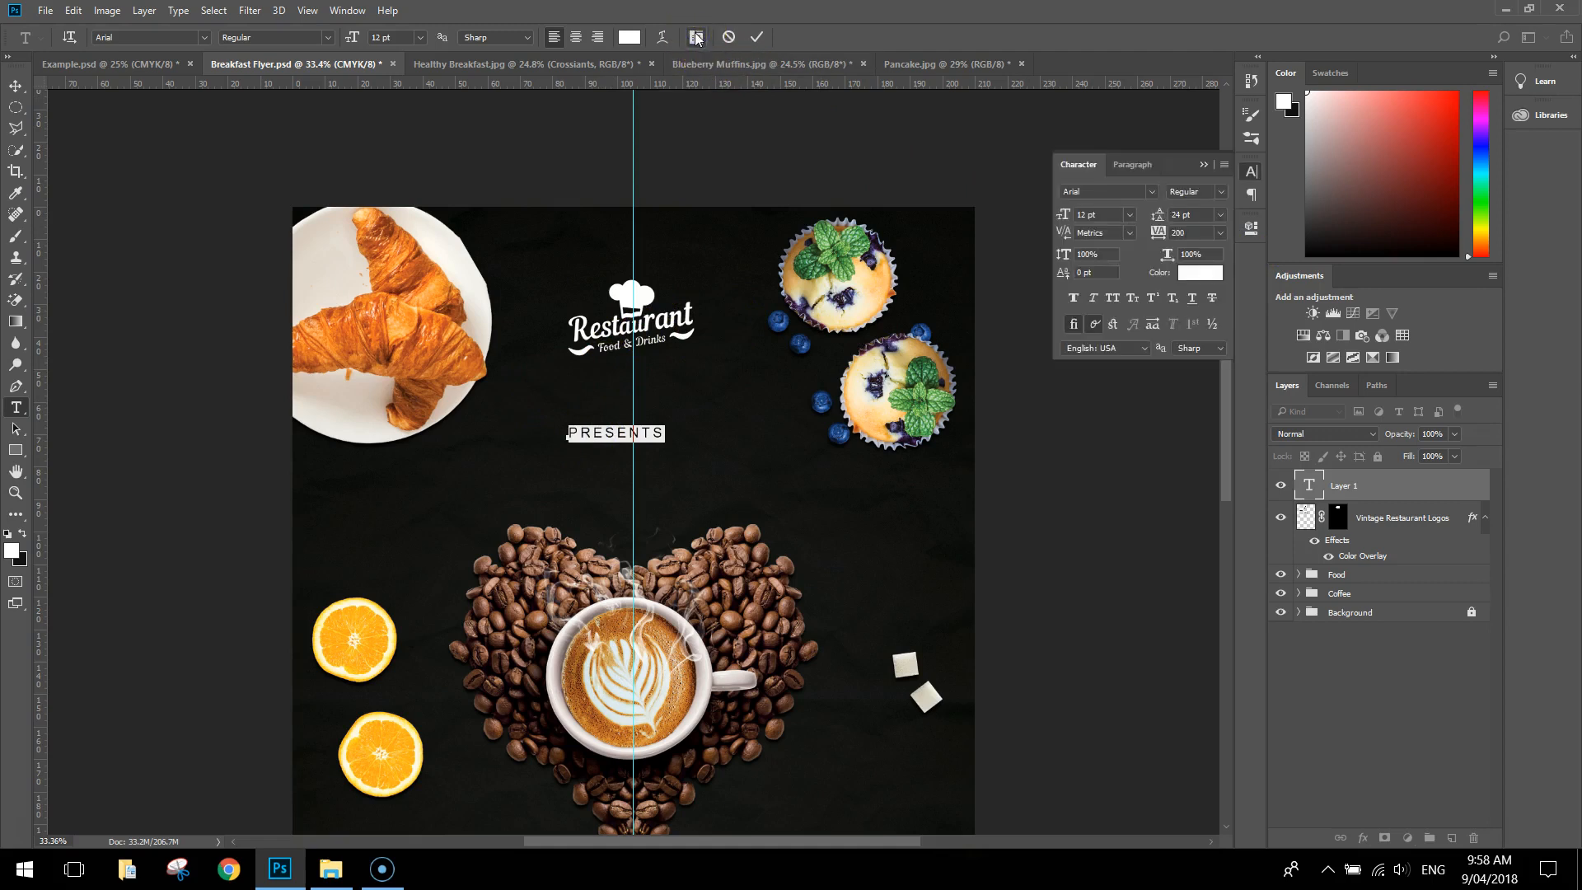
left_click(1219, 234)
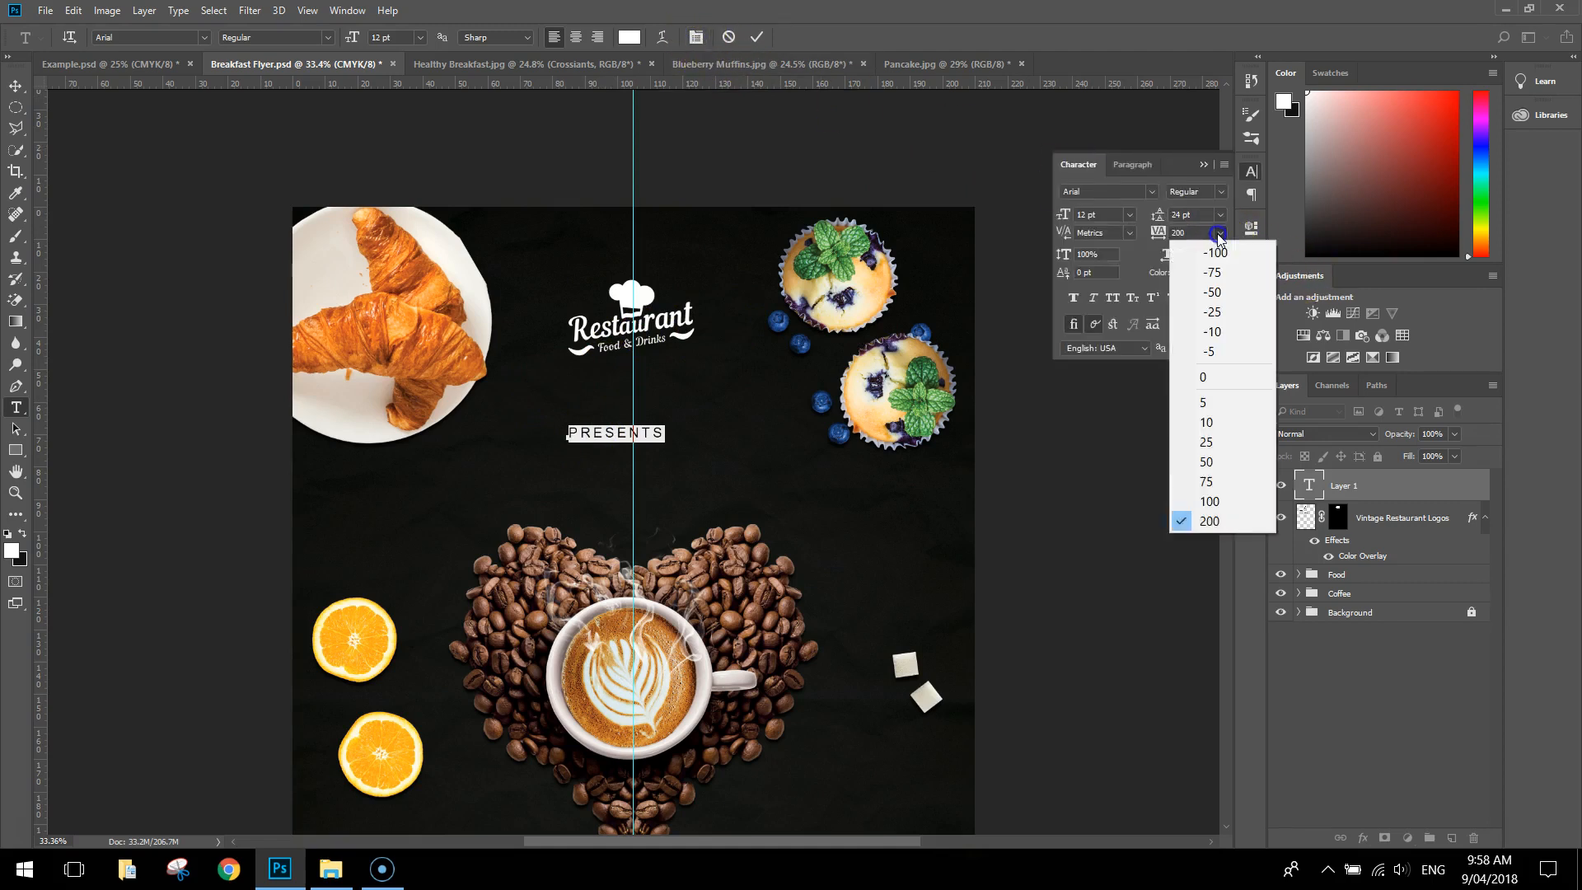
left_click(1159, 234)
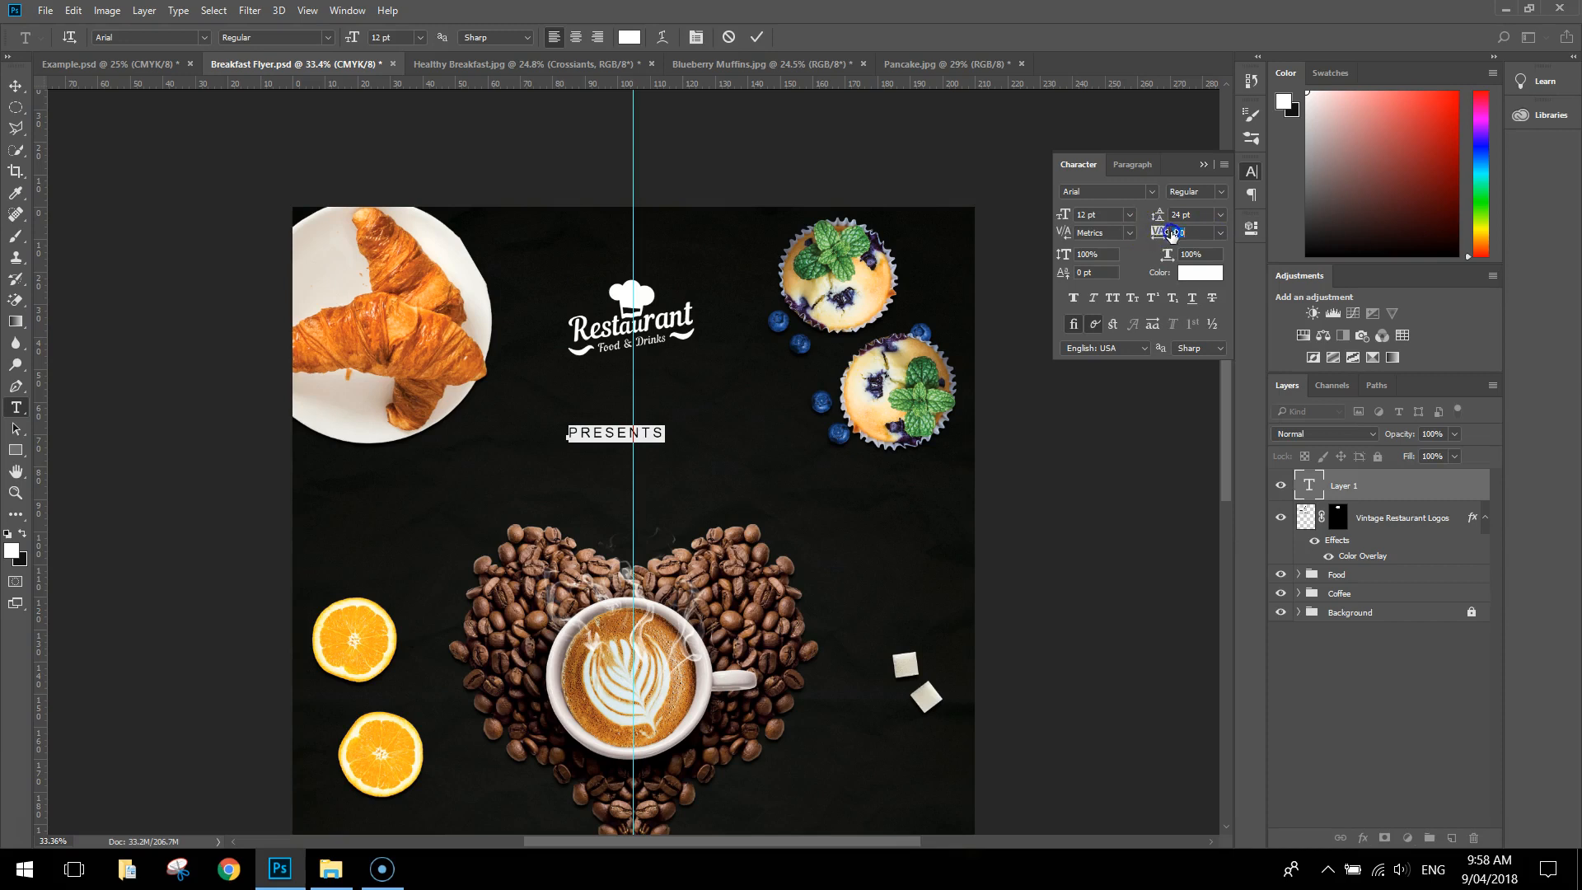
left_click_drag(1171, 234, 1180, 234)
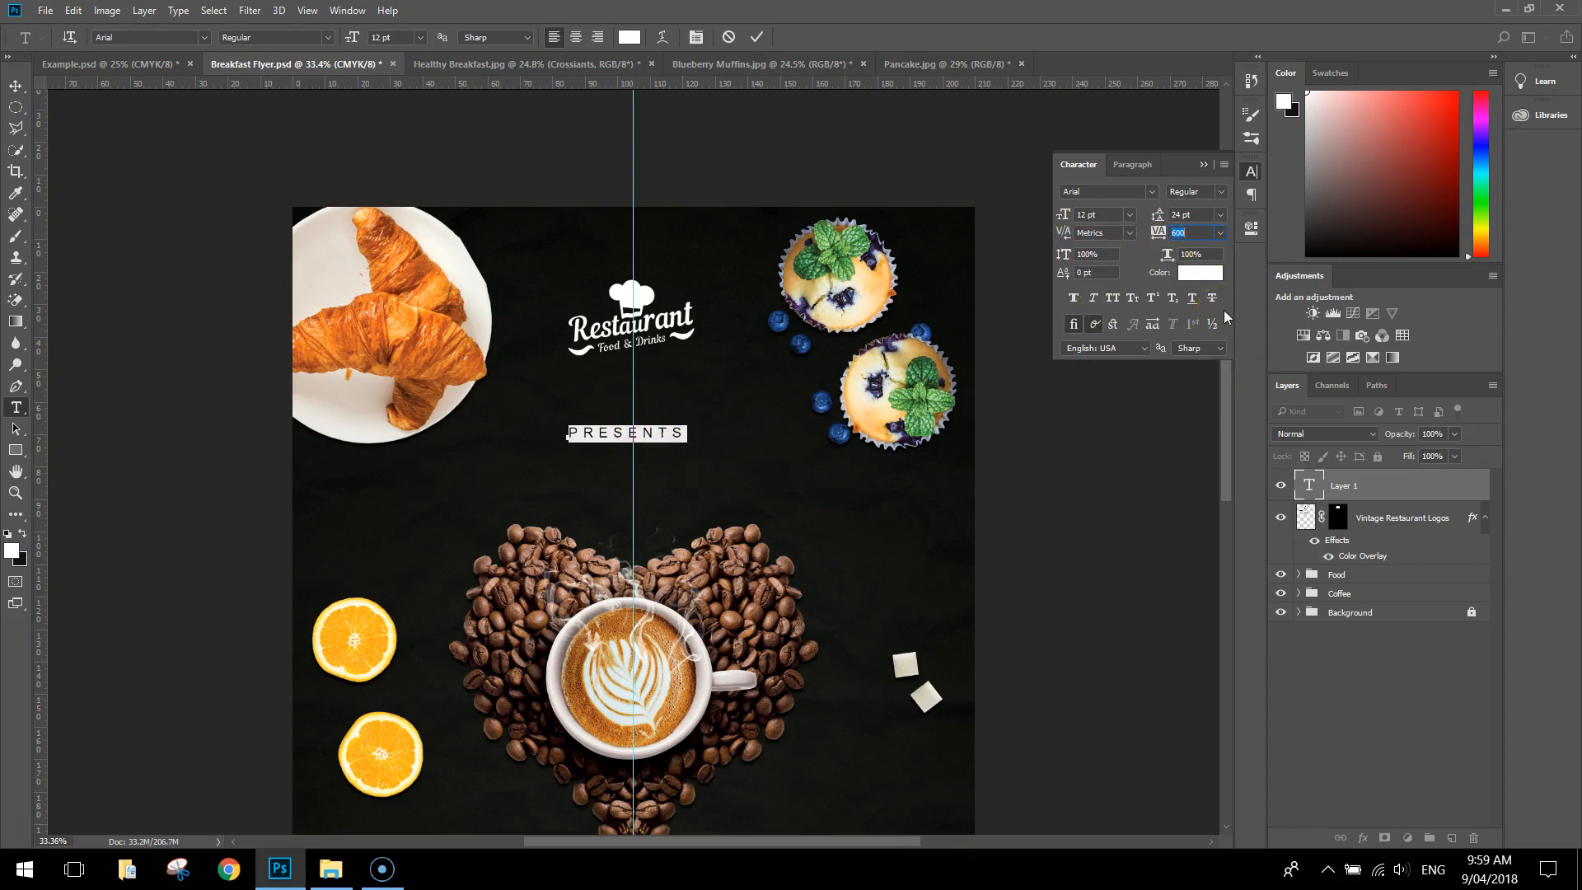
type("1000")
key("Return")
key("Tab")
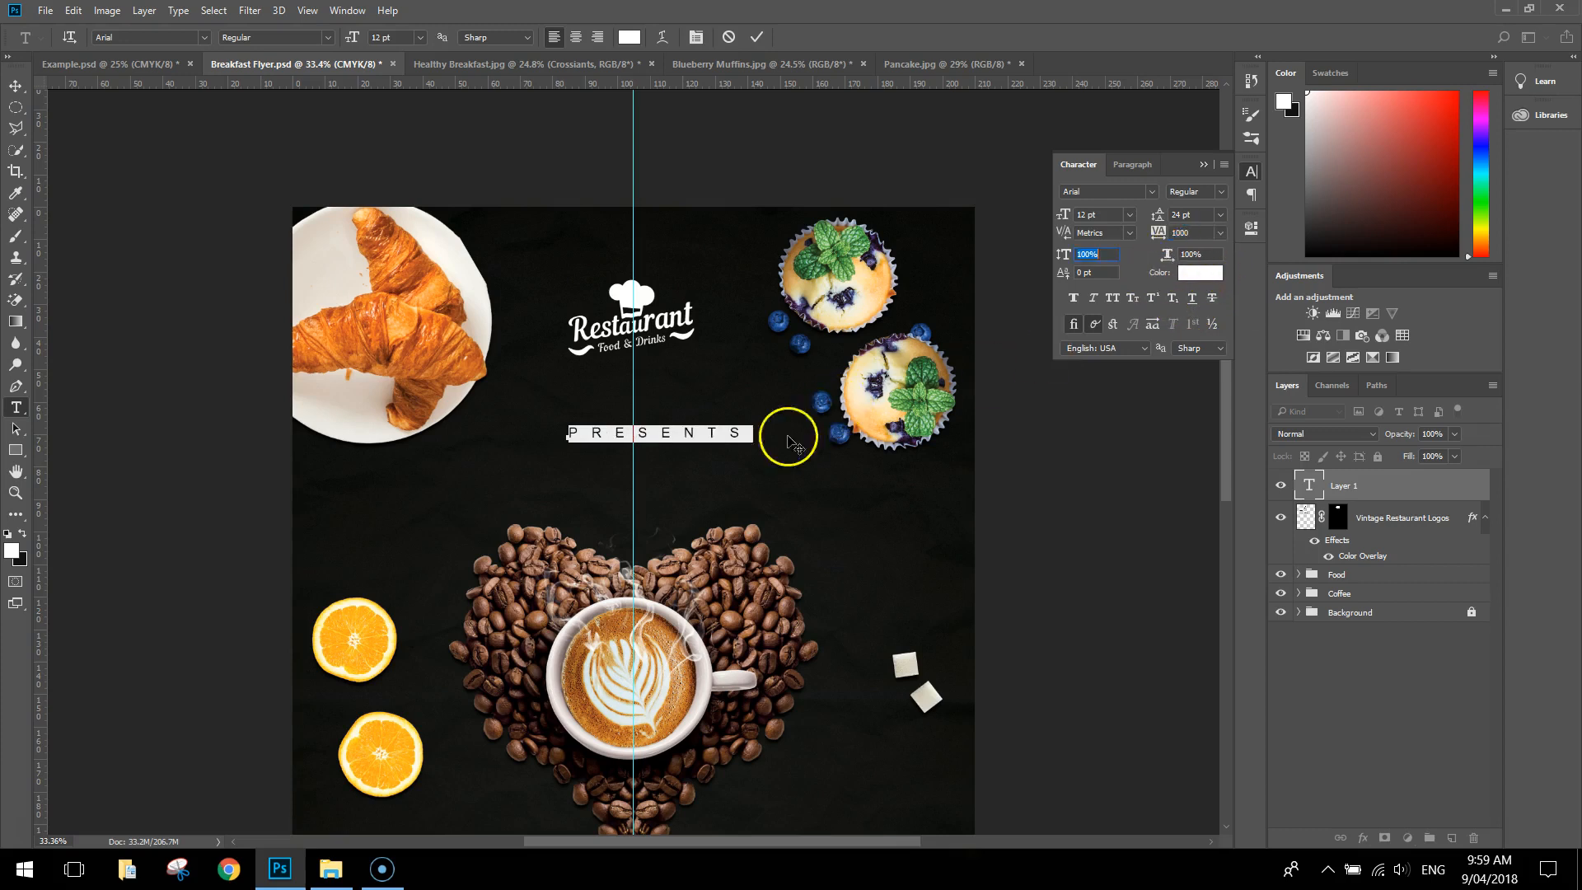
left_click(1189, 232)
key("Tab")
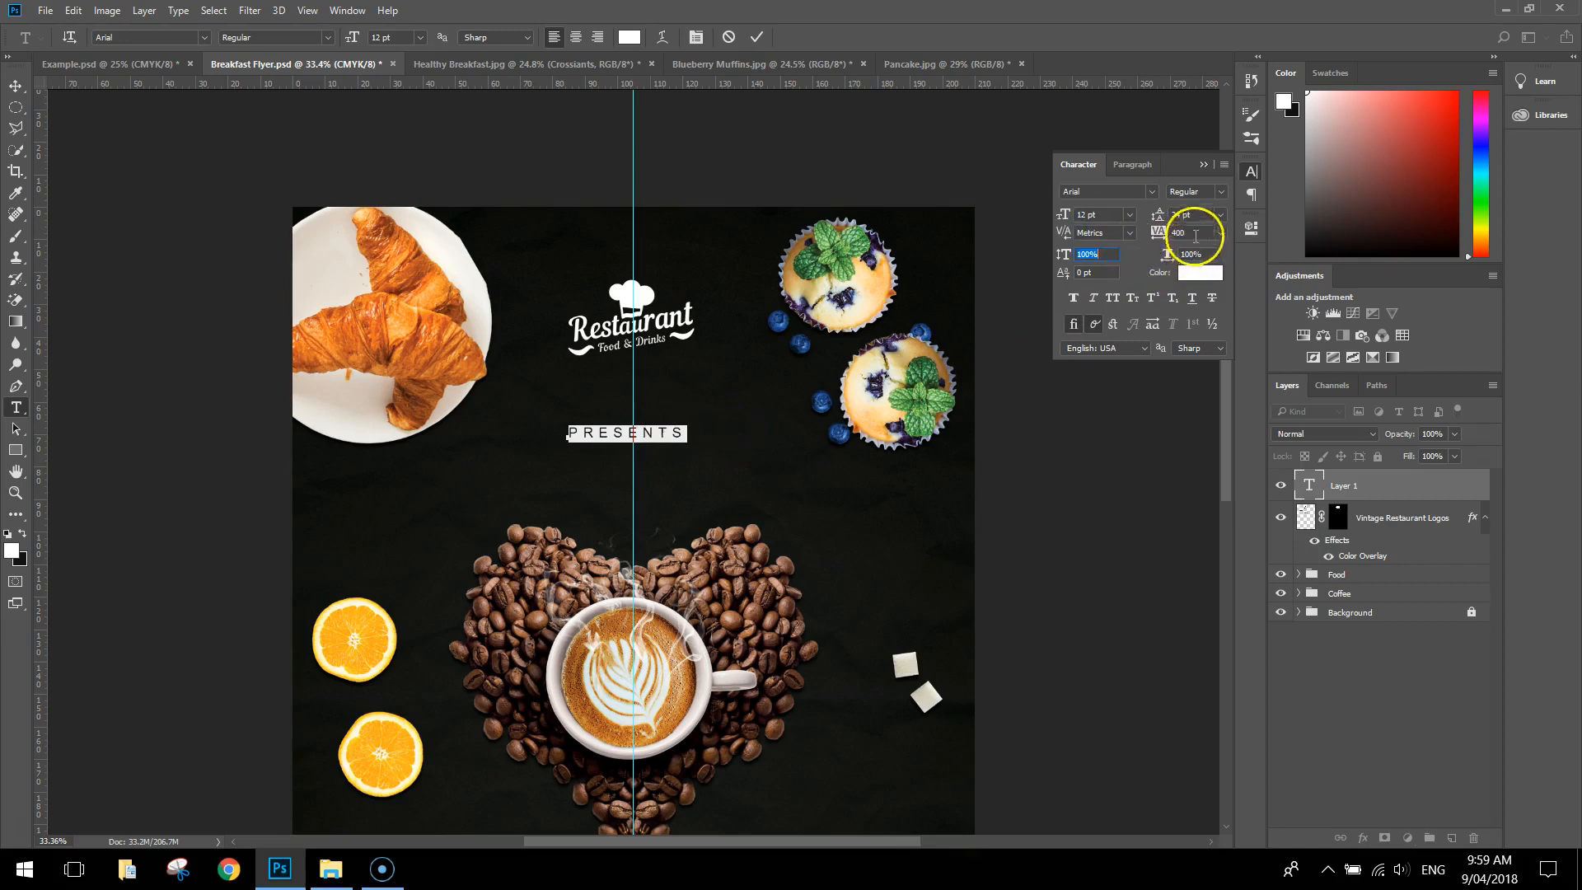
Move the "PRESENTS" text up to just beneath the restaurant logo, centred on the vertical guide
left_click(16, 85)
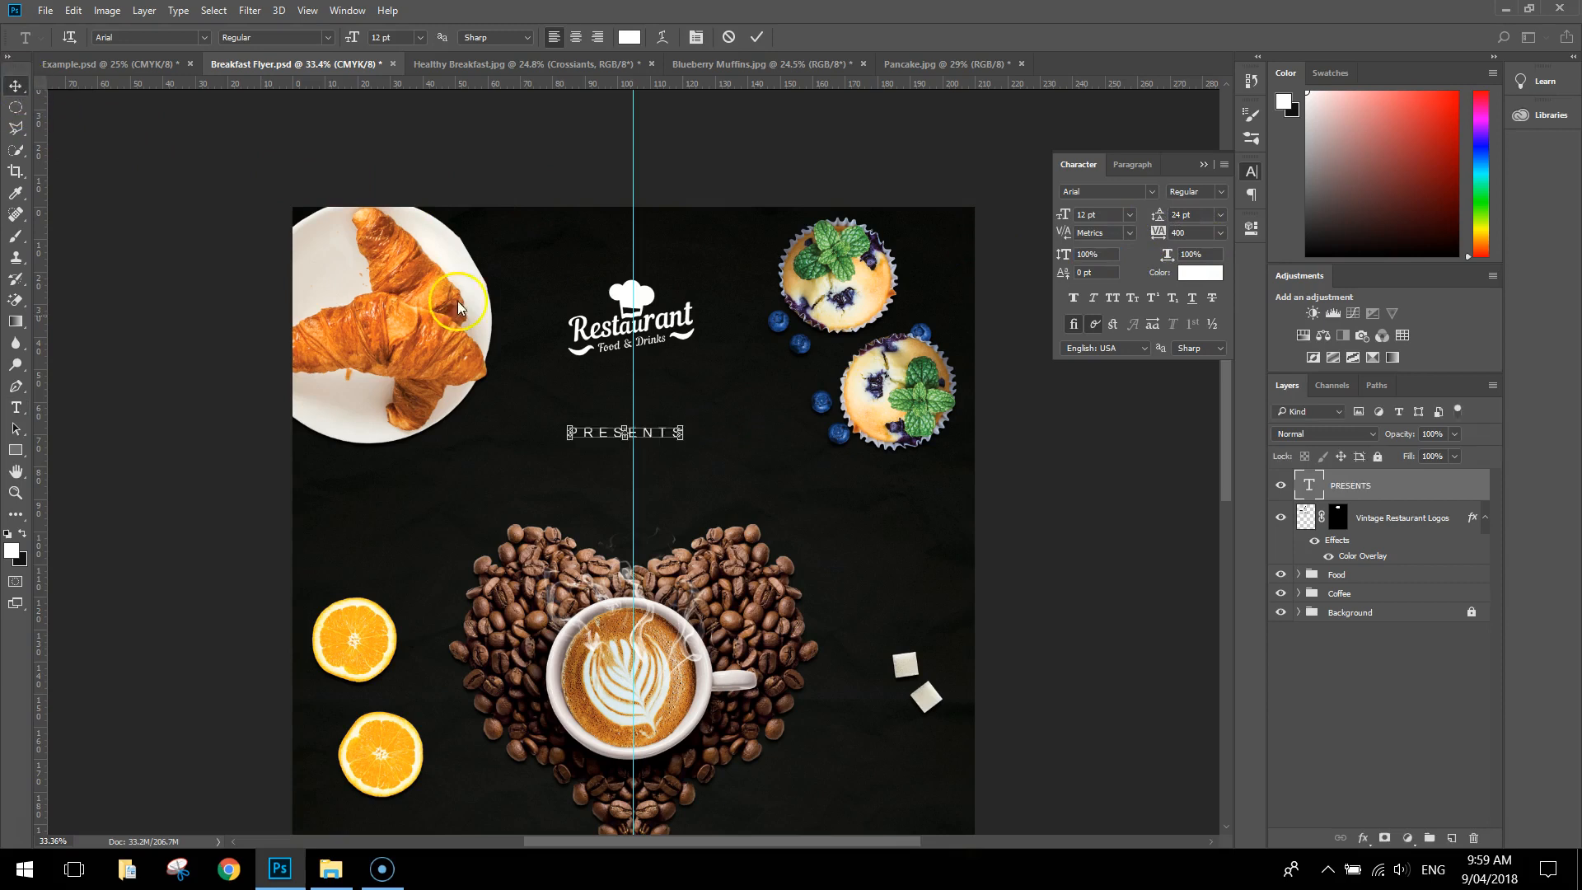
left_click_drag(657, 438, 673, 395)
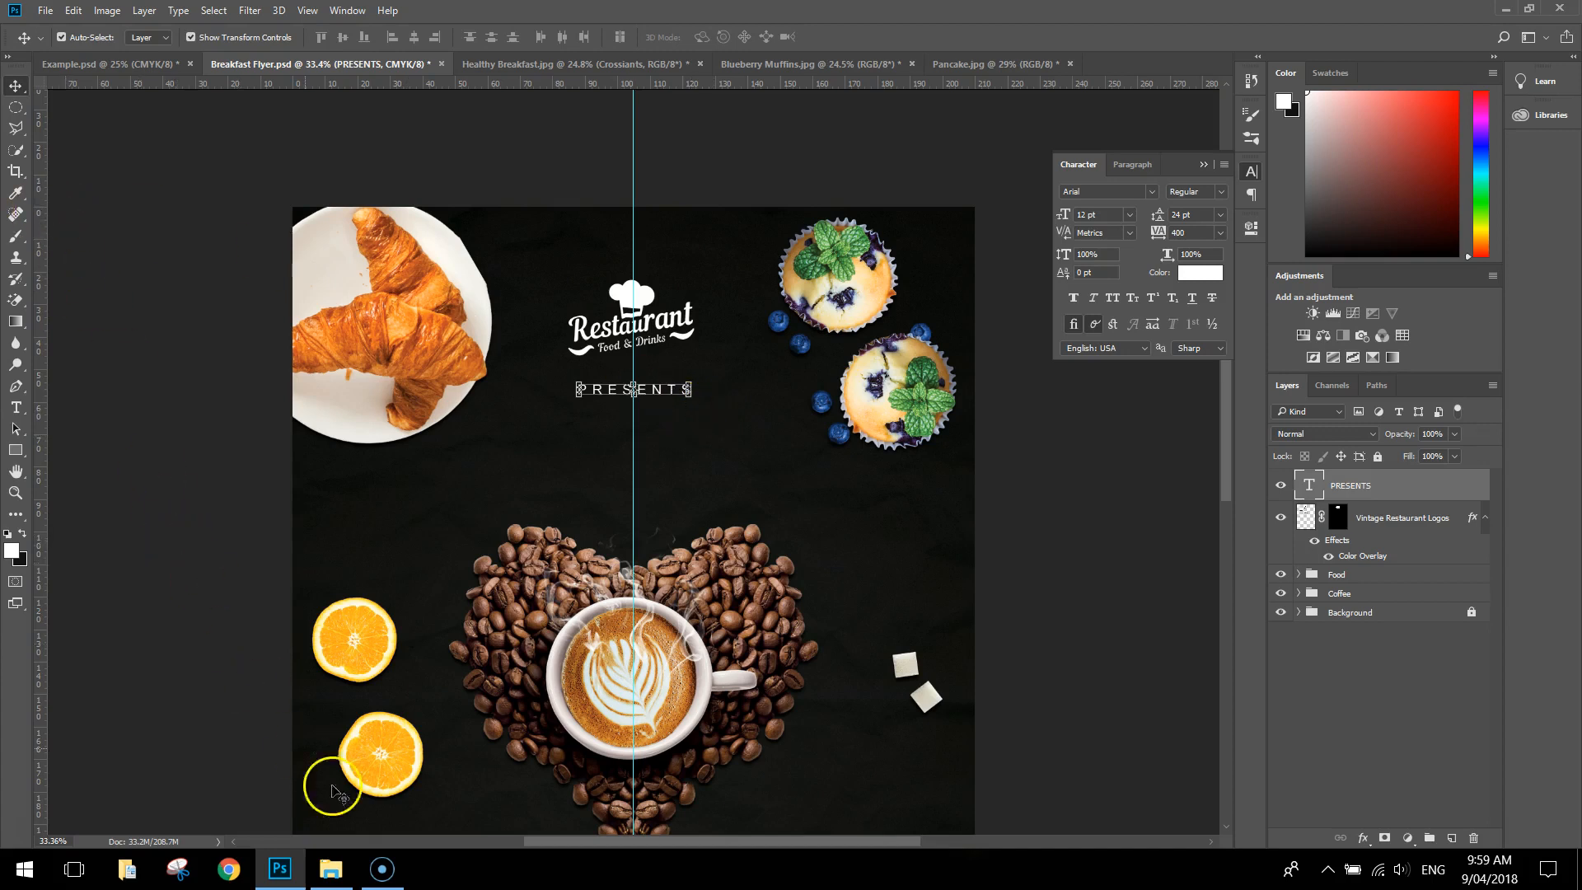
Switch to File Explorer, install the Amontillados font from the Breakfast Flyer folder, and return to Photoshop
left_click(330, 868)
left_click(482, 261)
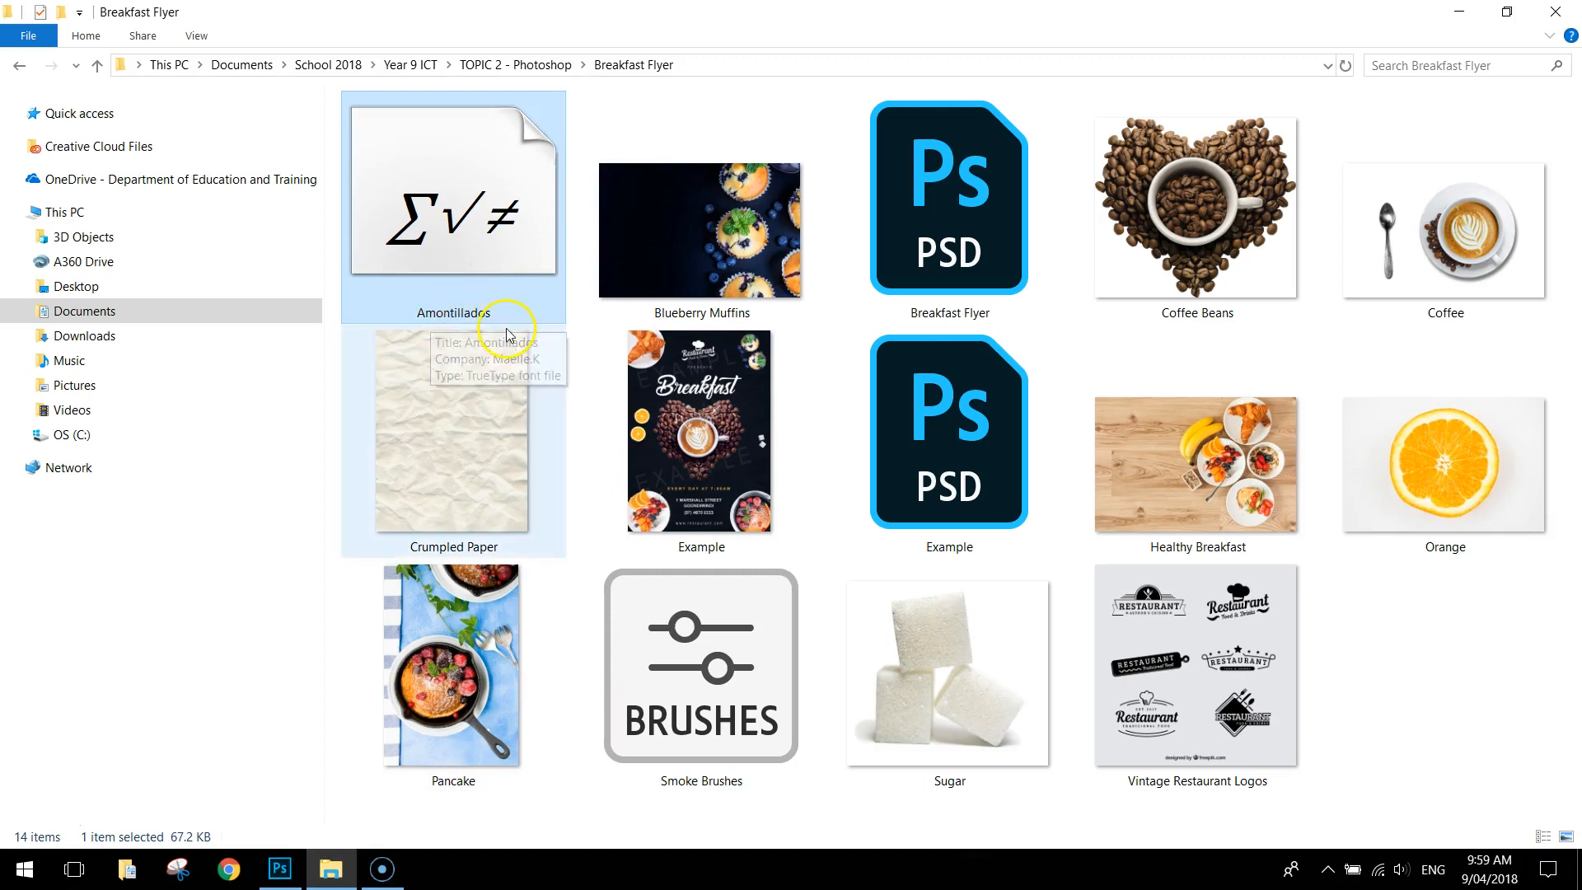
double_click(443, 241)
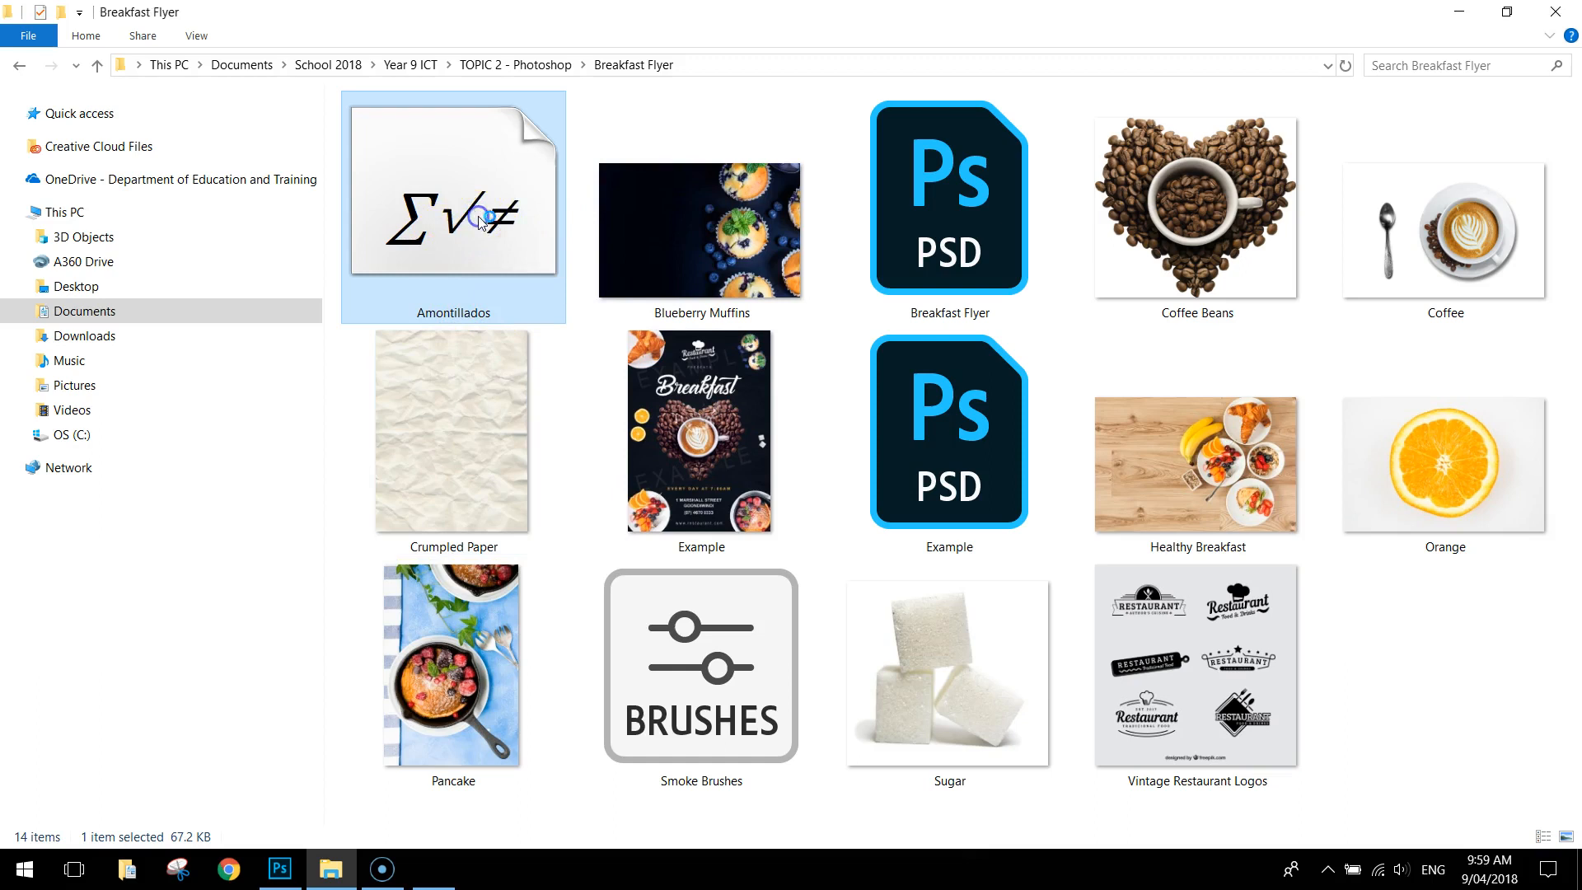
left_click(283, 185)
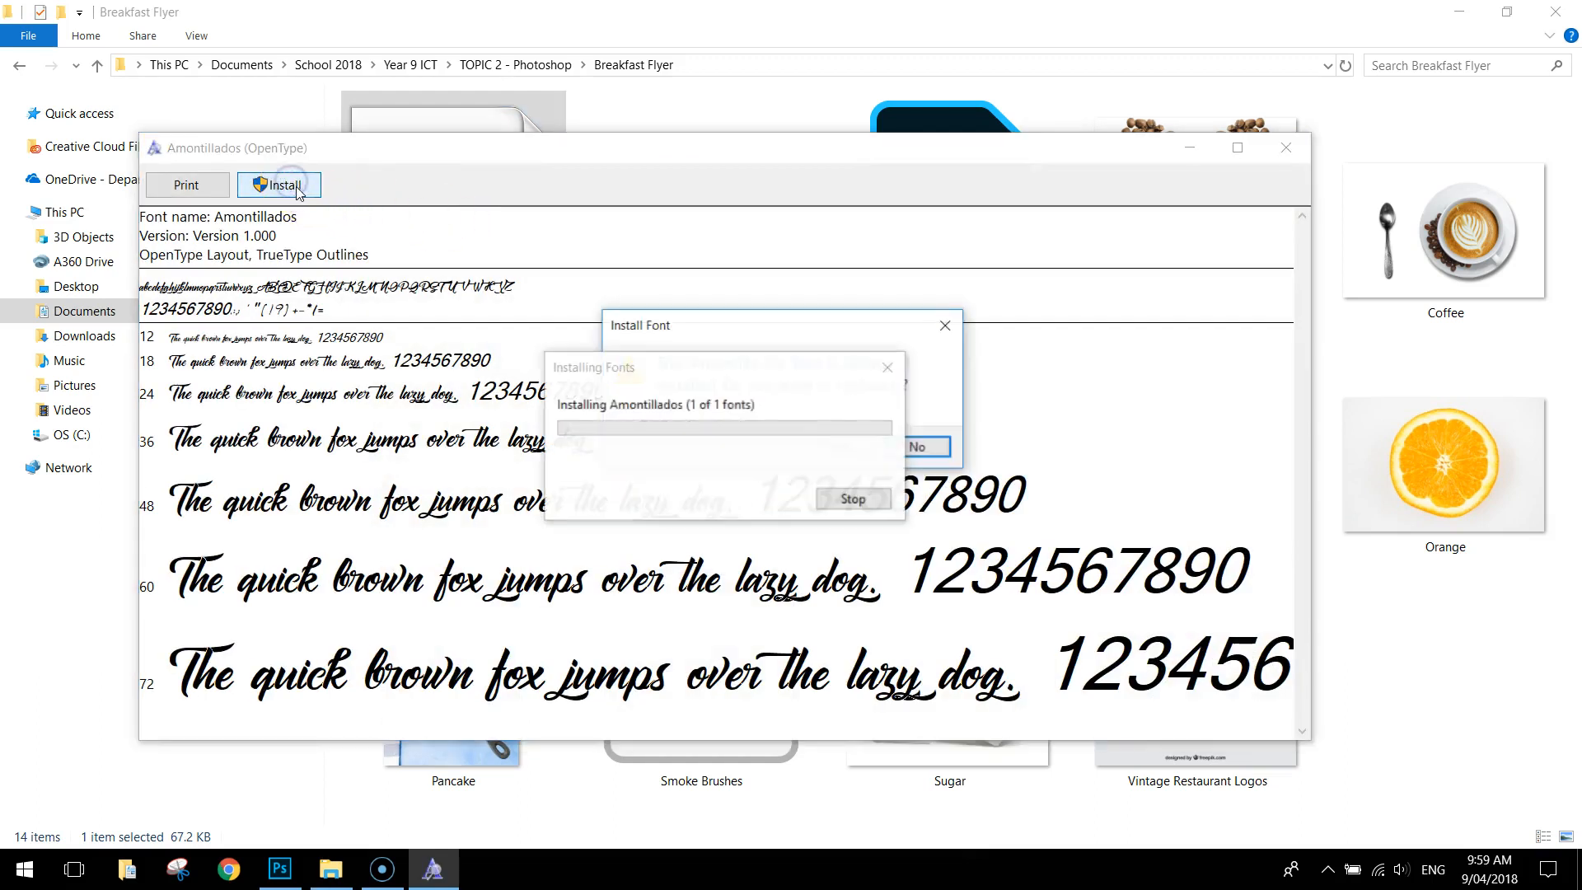
left_click(839, 446)
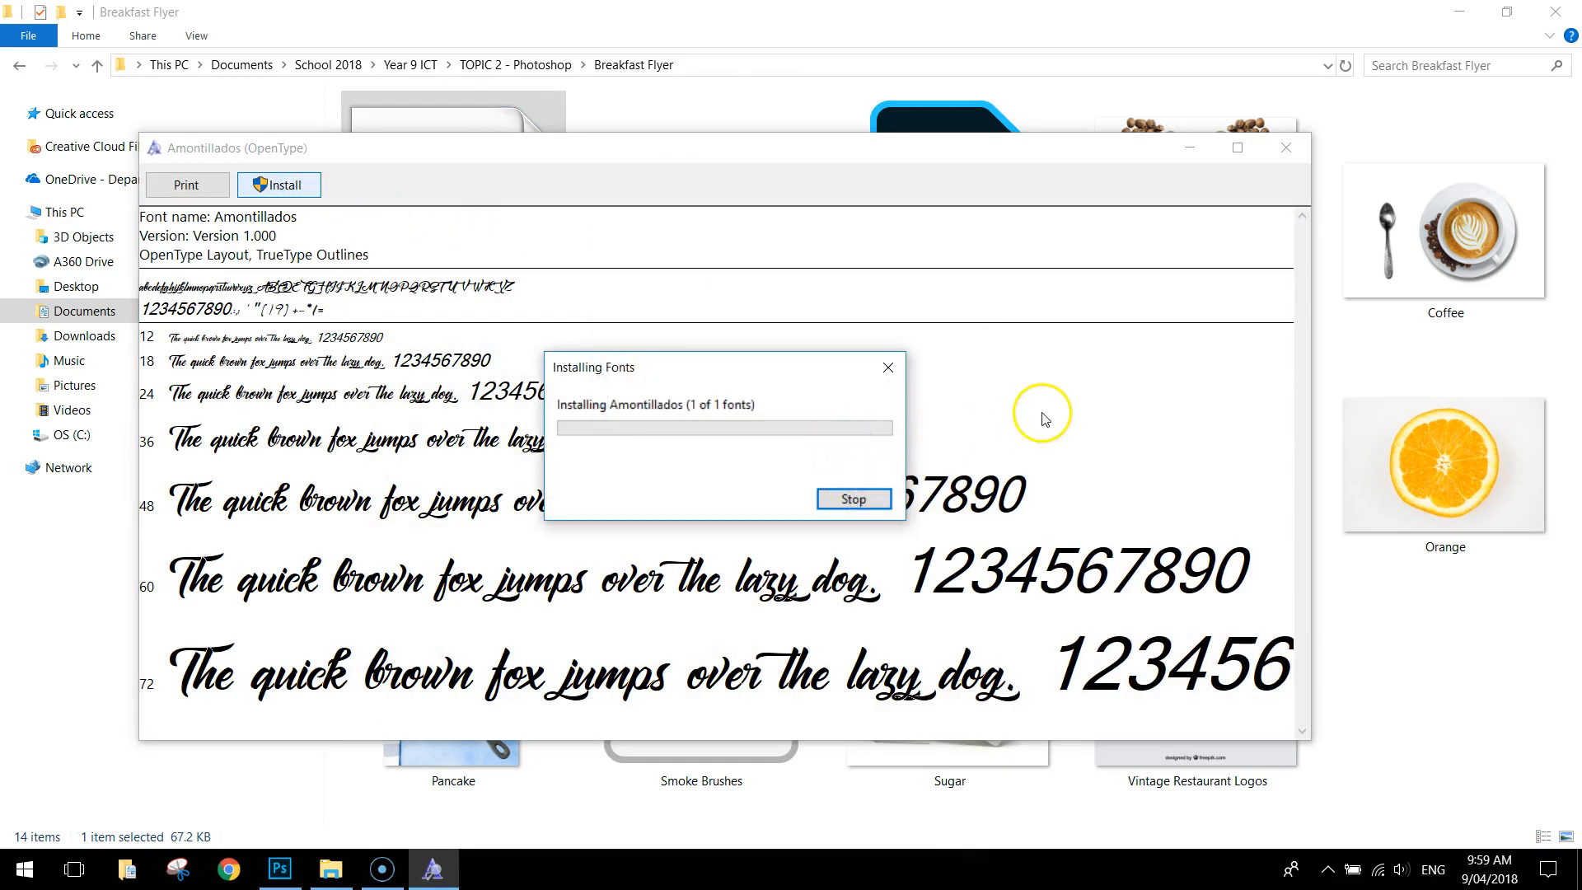
left_click(1284, 152)
left_click(280, 868)
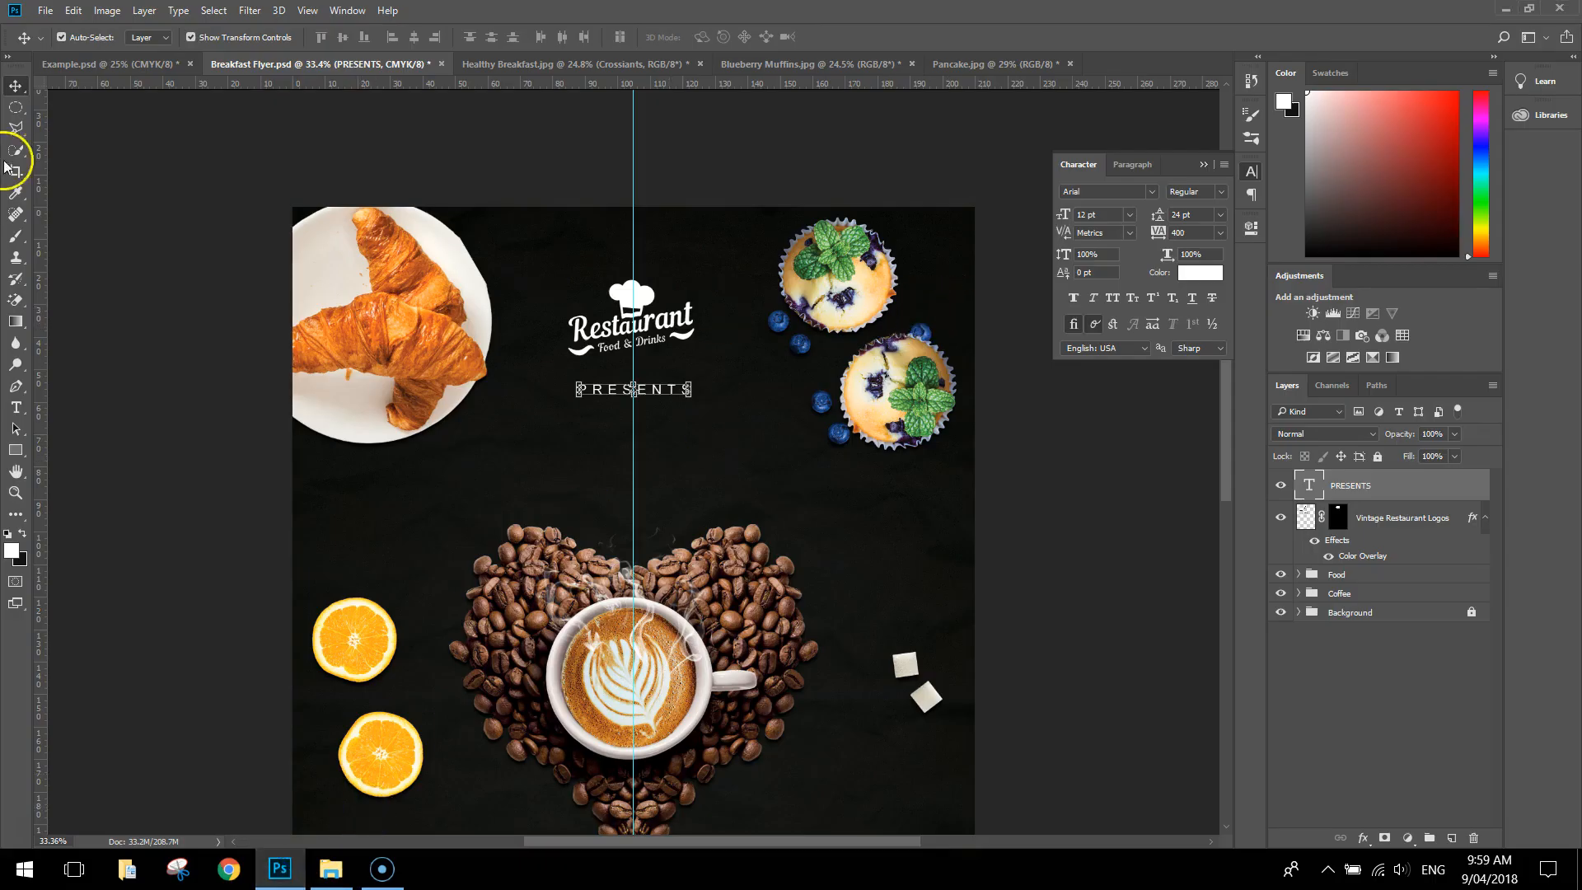
Add the text "Breakfast" between "PRESENTS" and the coffee-bean heart, with its tracking set to 0
left_click(16, 407)
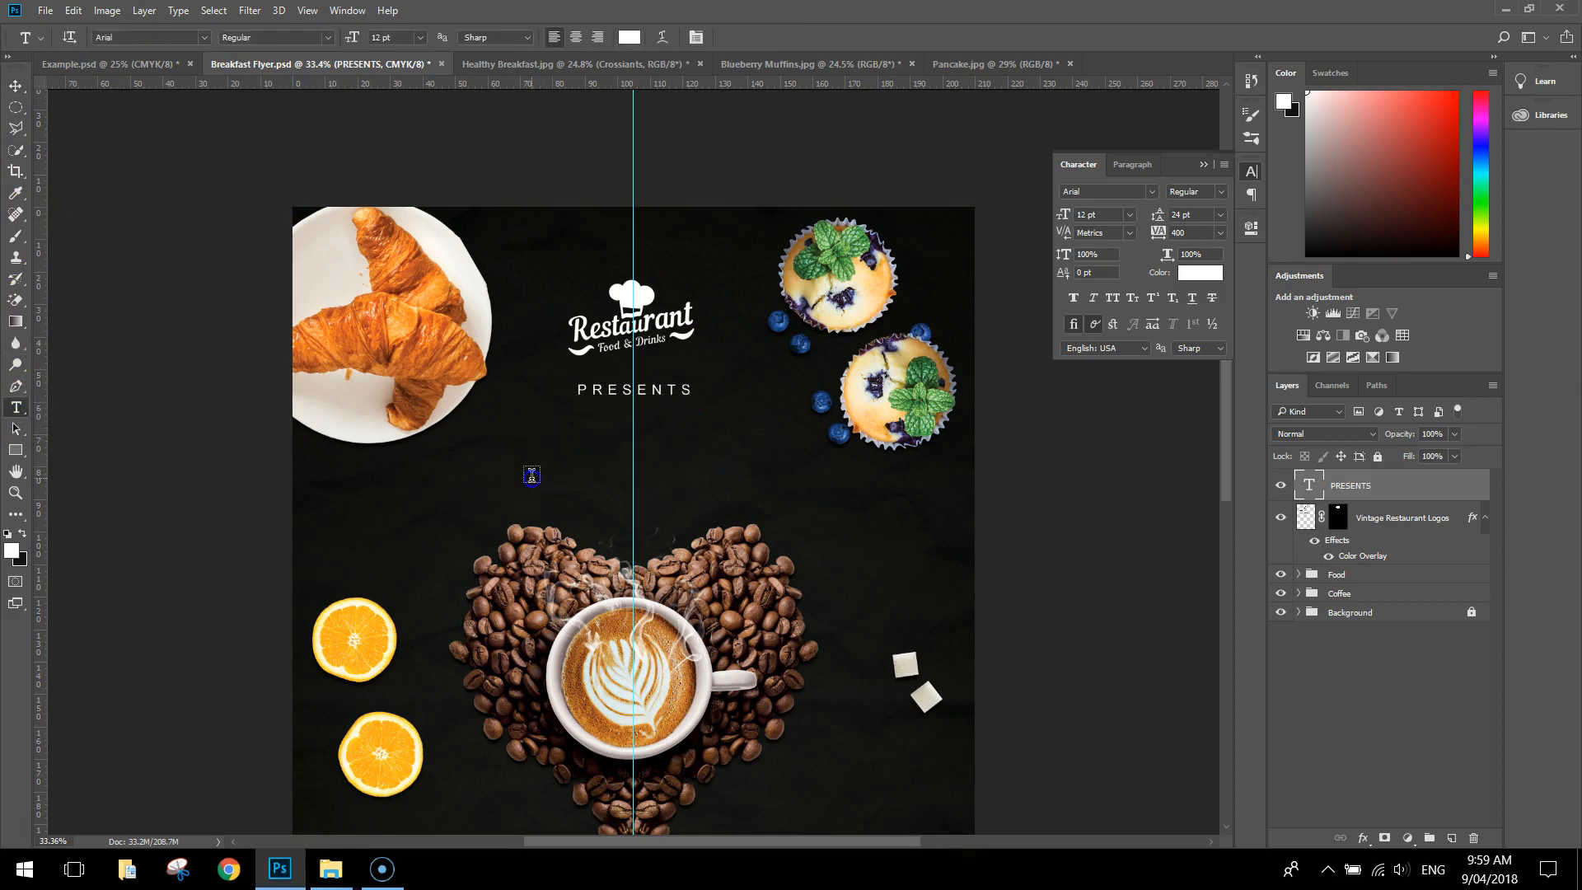
left_click(532, 476)
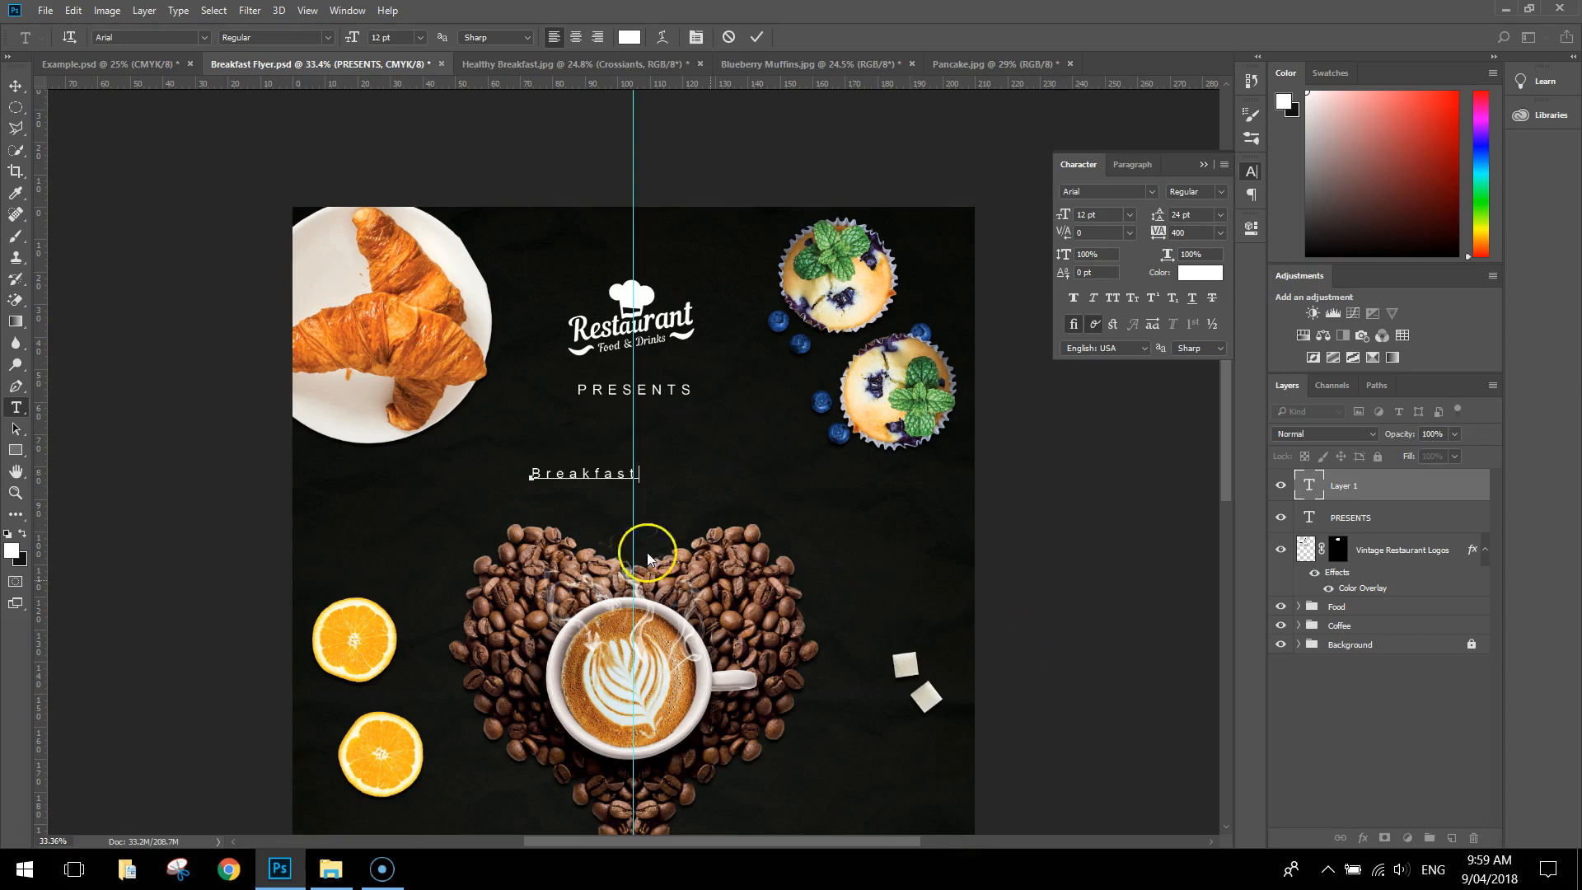
double_click(569, 473)
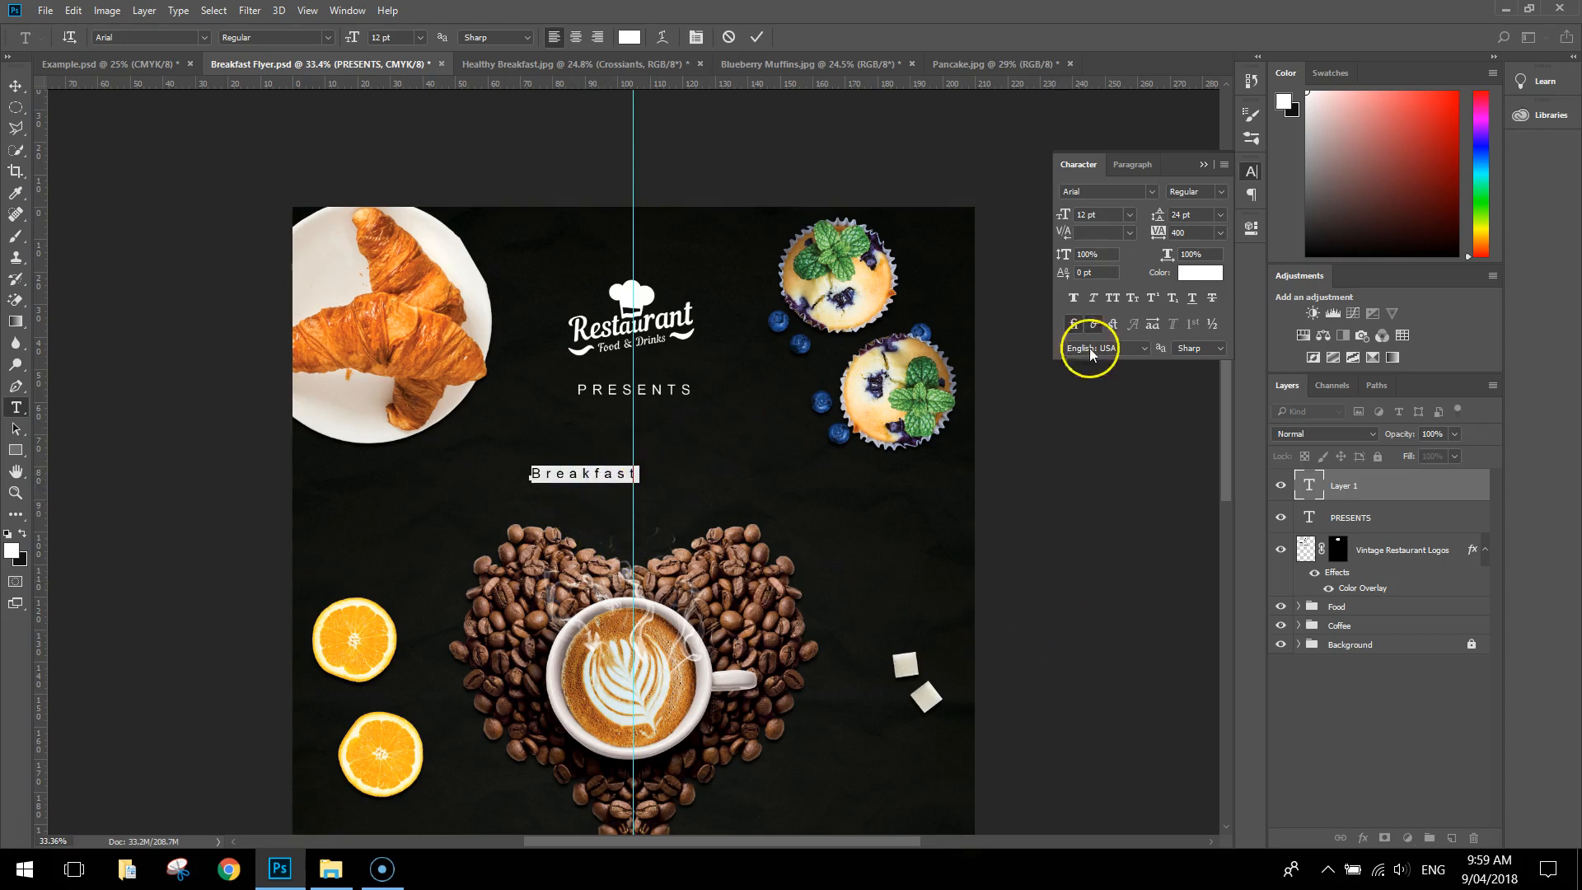
left_click(1220, 232)
left_click(1222, 379)
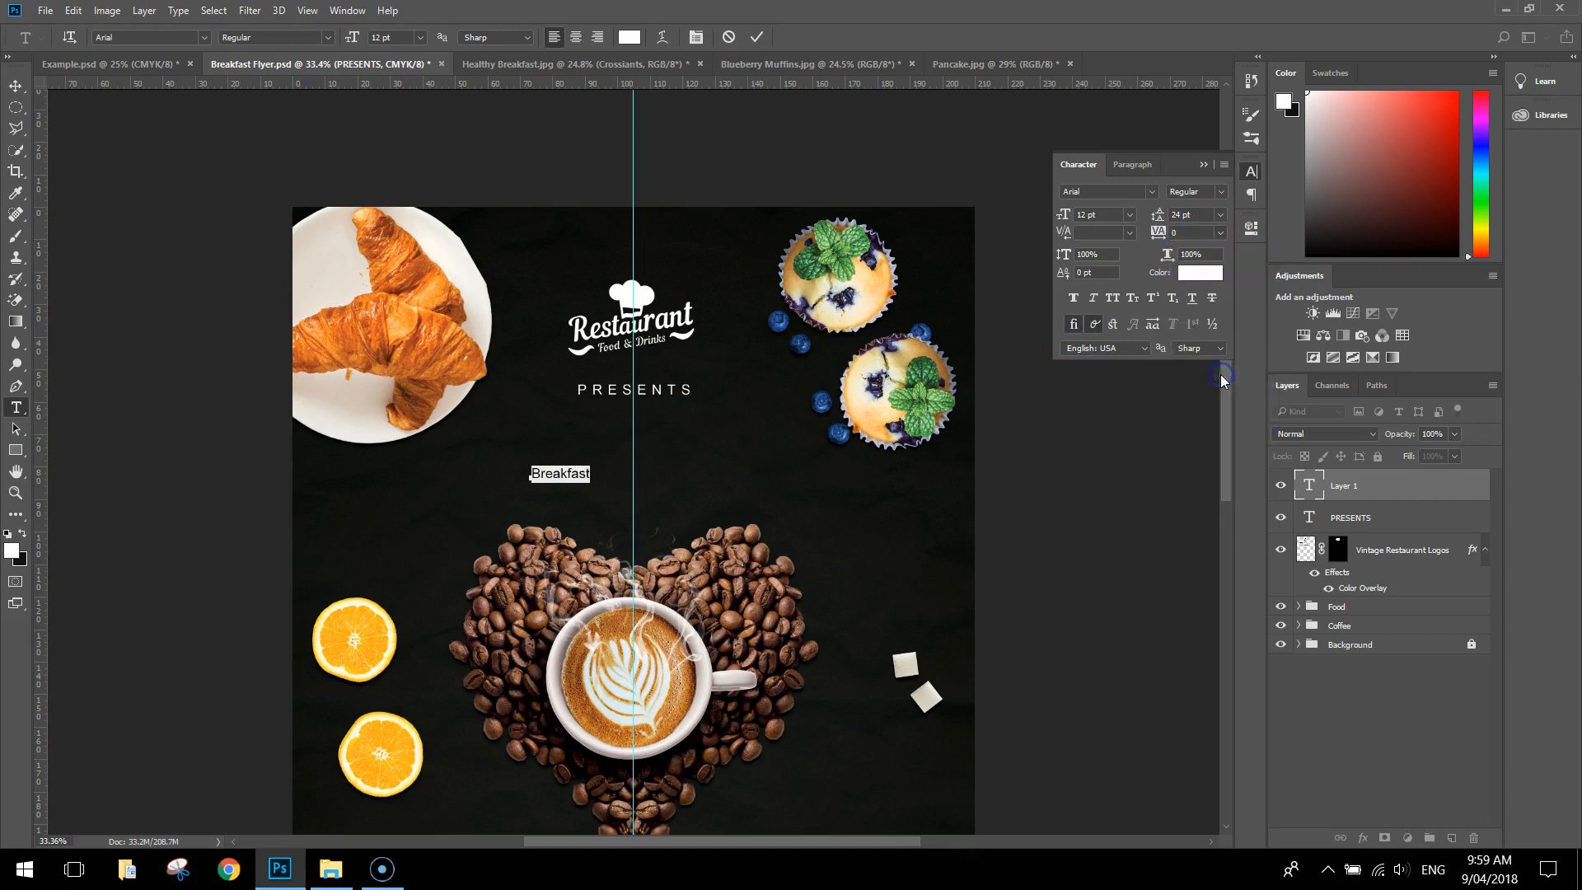
Set the "Breakfast" text in the Amontillados font at 185 pt
left_click(1154, 193)
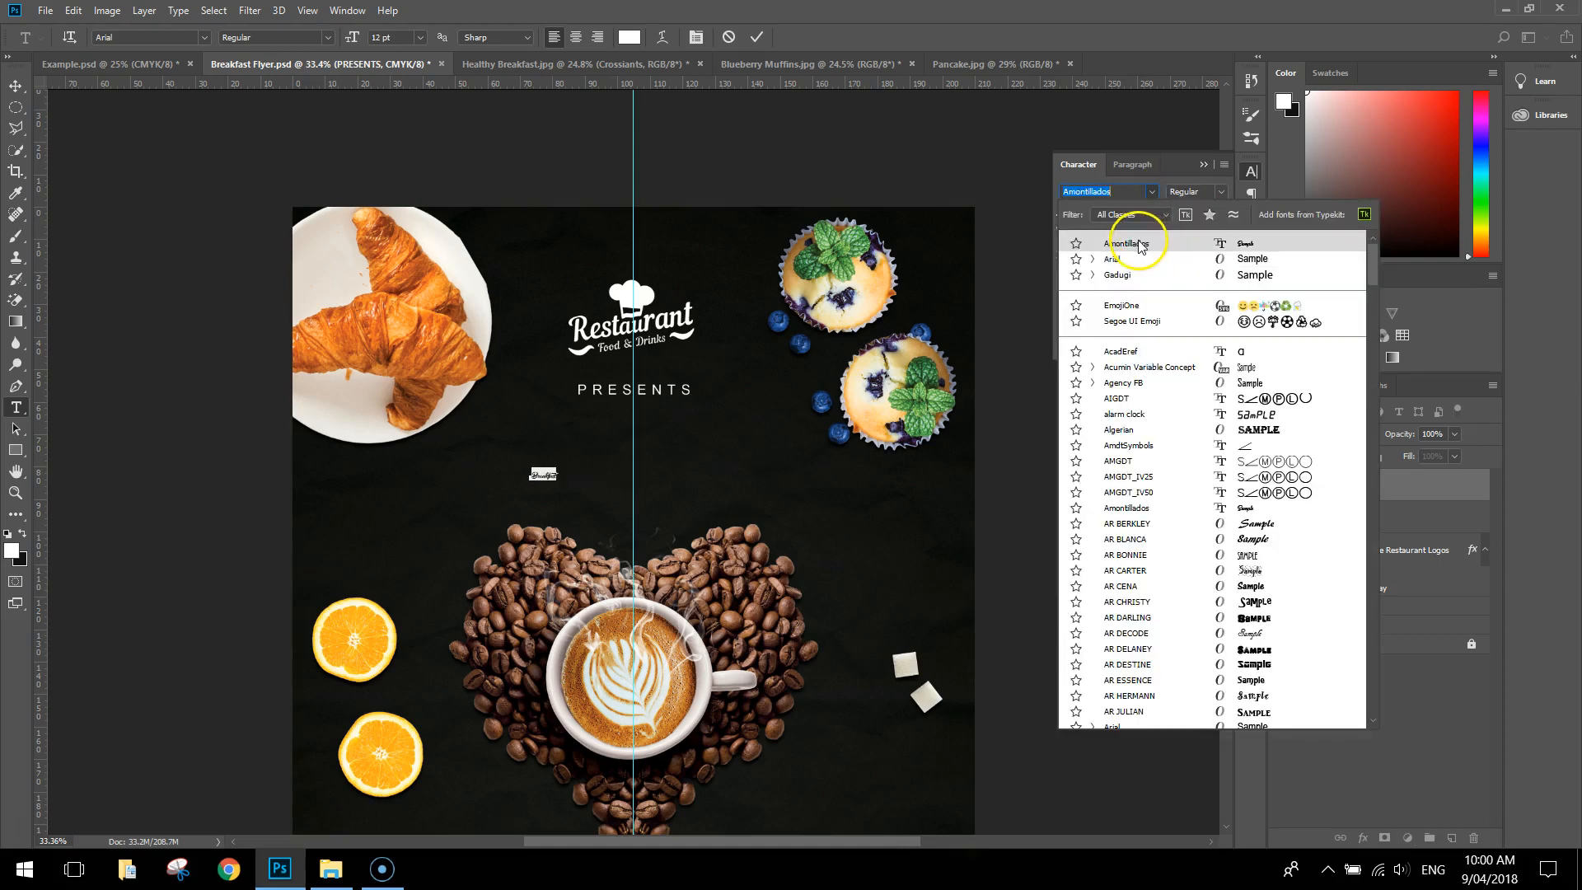
left_click(1141, 245)
left_click(1130, 215)
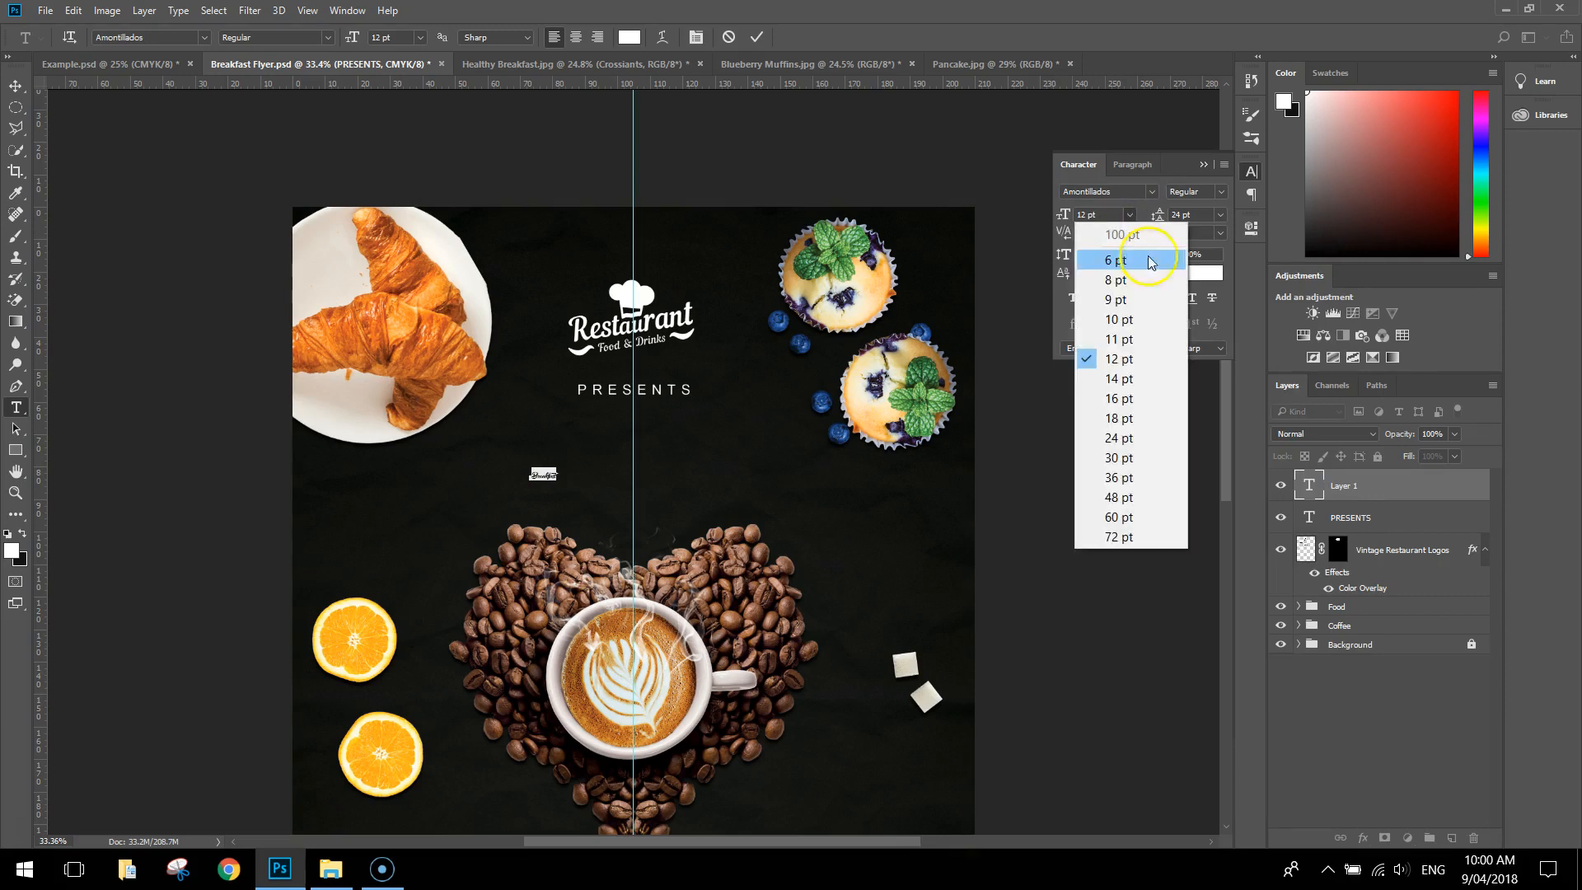
left_click(1143, 537)
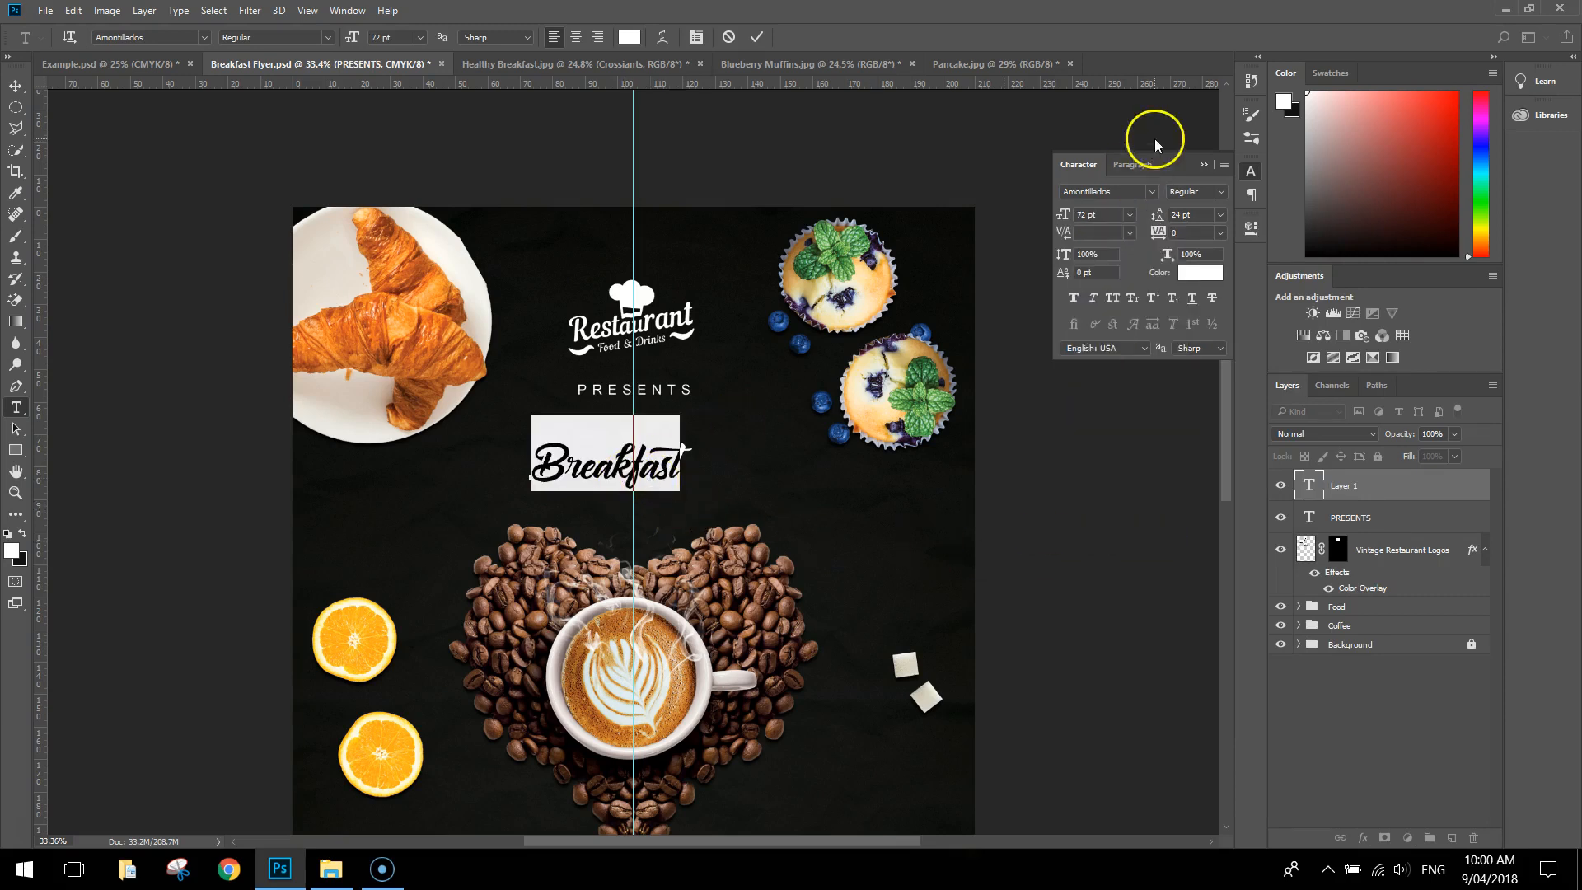
type("185")
key("Tab")
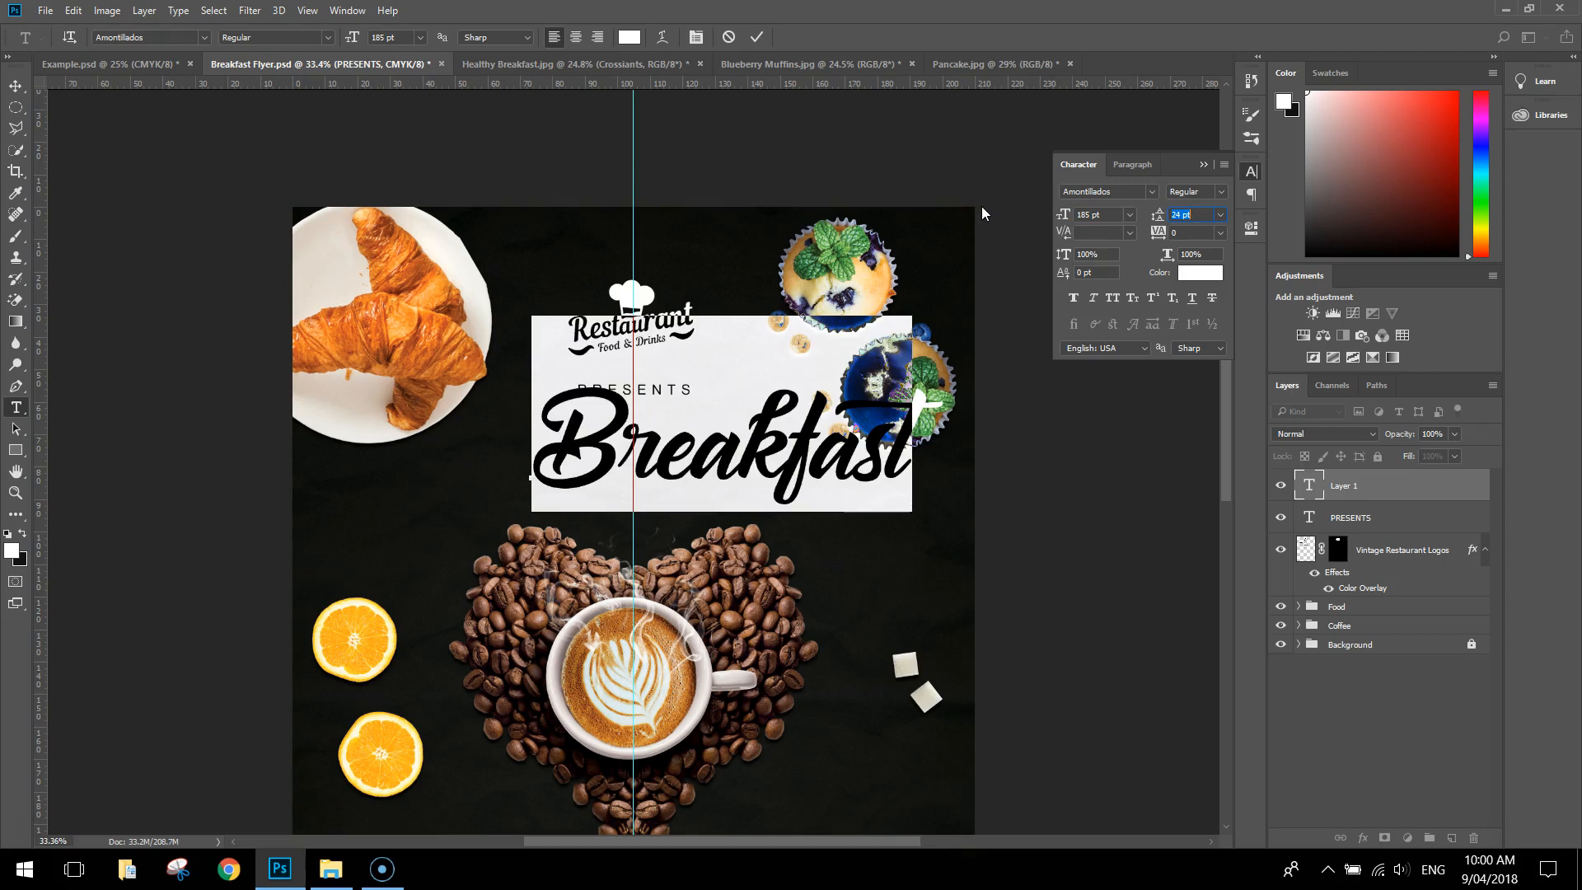
Centre the "Breakfast" title on the vertical guide between "PRESENTS" and the coffee-bean heart, and deselect it
left_click(16, 86)
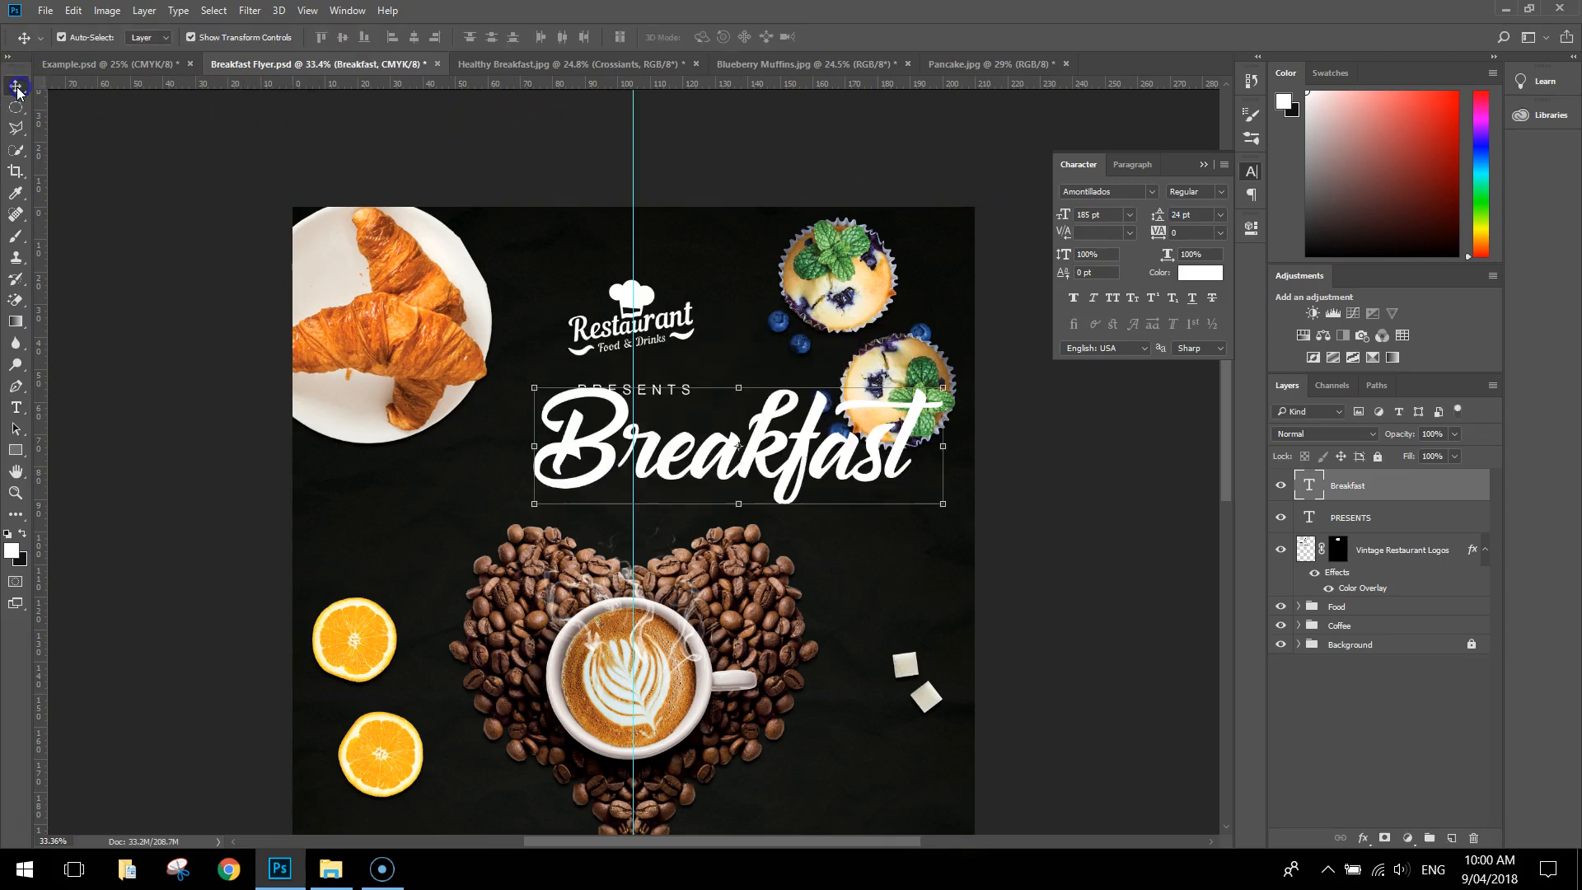
left_click_drag(790, 475, 692, 488)
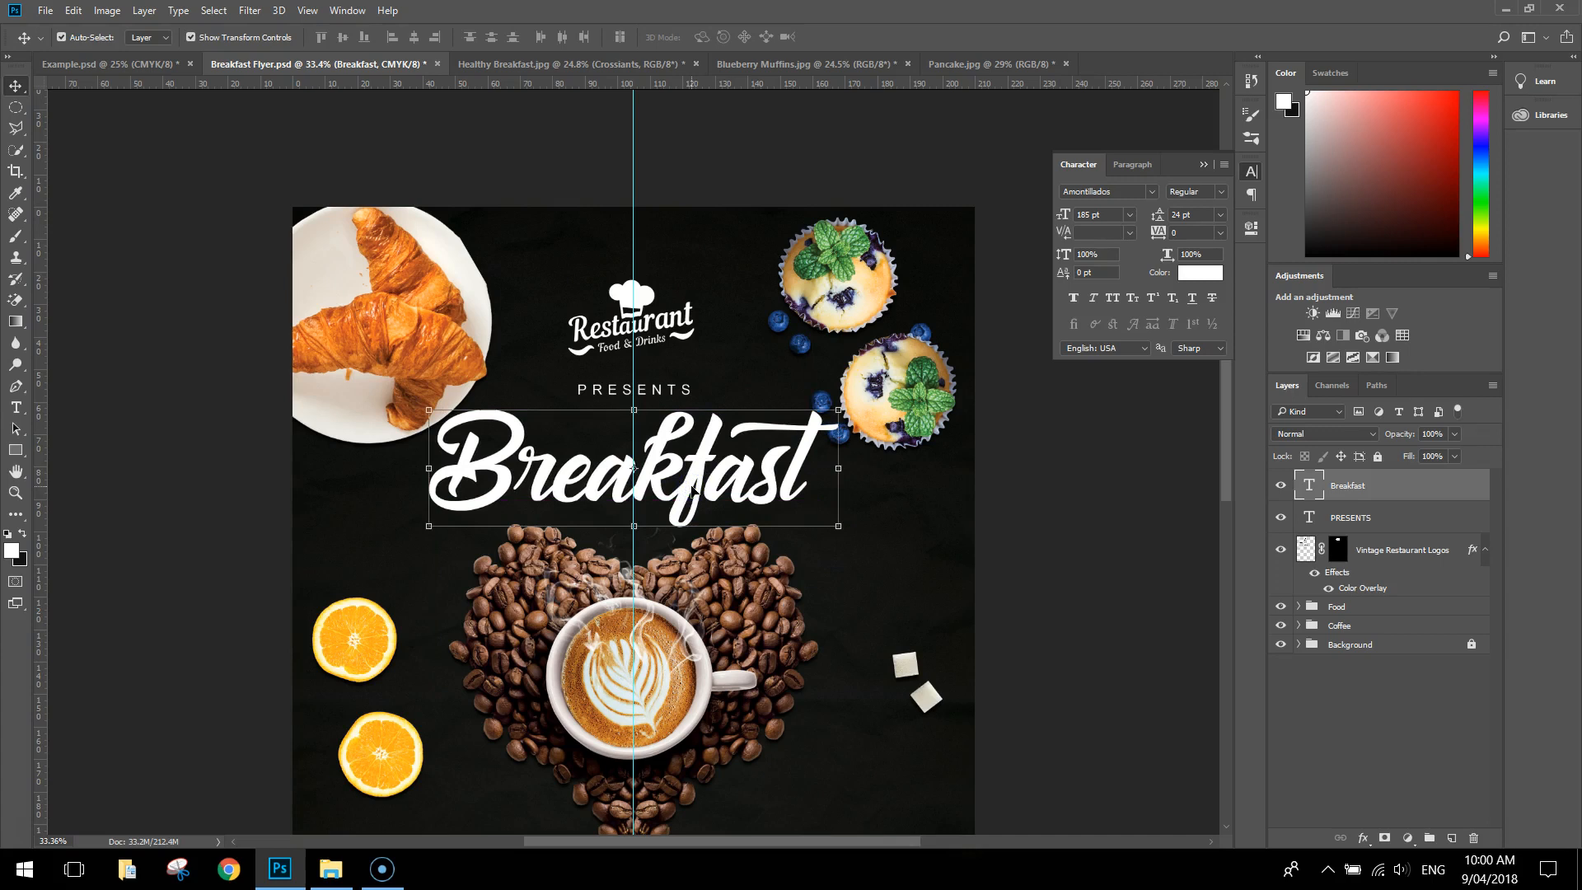
key("ctrl+t")
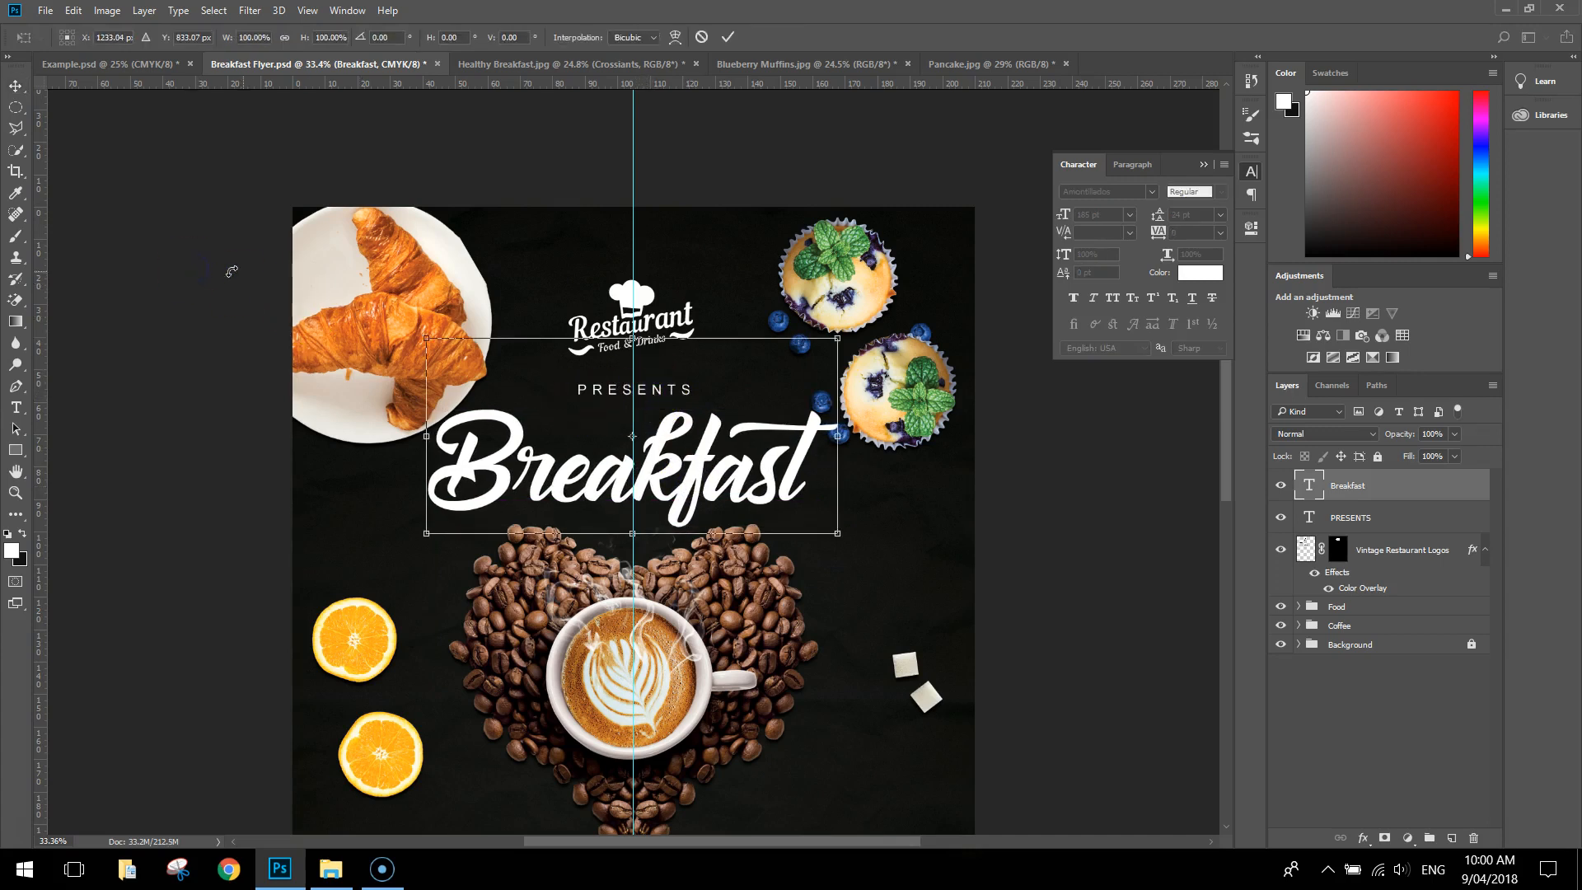
left_click(728, 37)
left_click(774, 122)
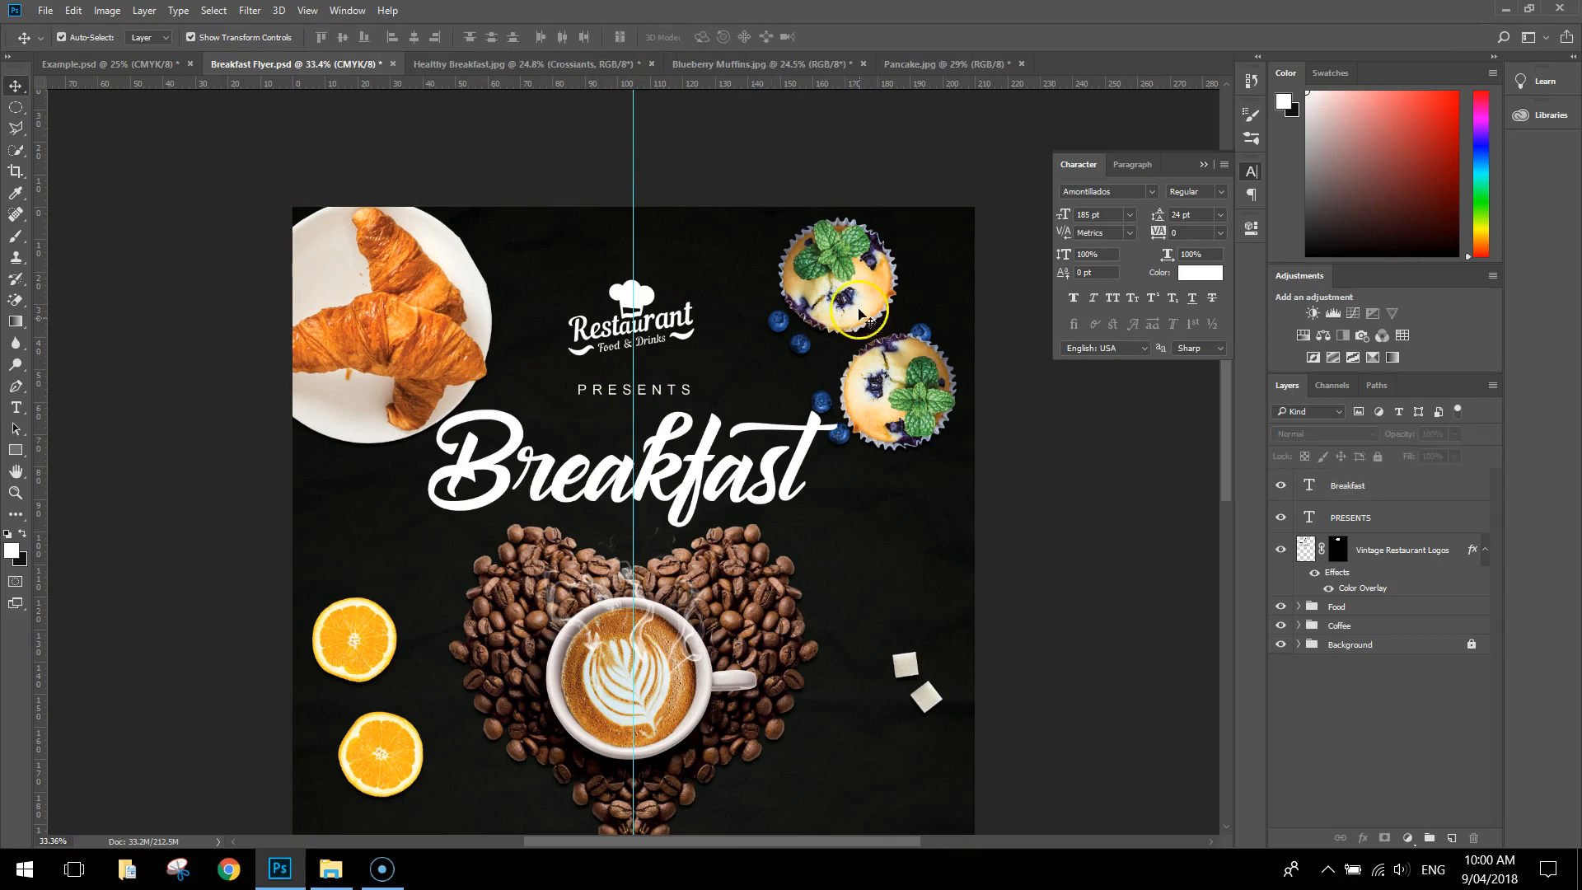
Scale the croissant plate down proportionally to about 80%, keeping it in the flyer's upper-left corner
left_click(460, 381)
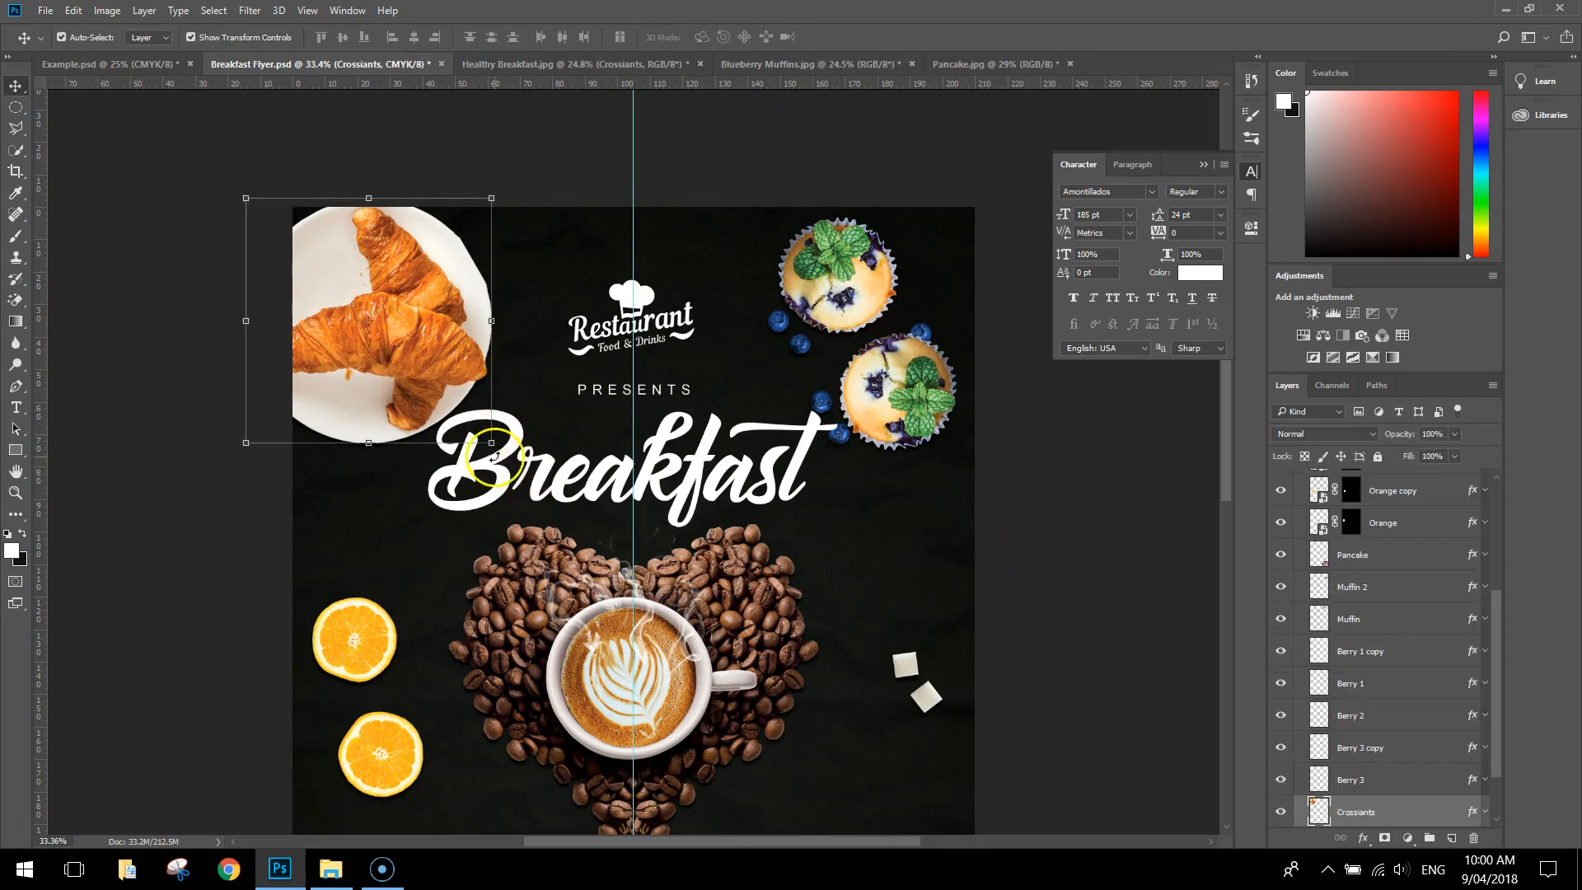
left_click_drag(494, 456, 445, 393)
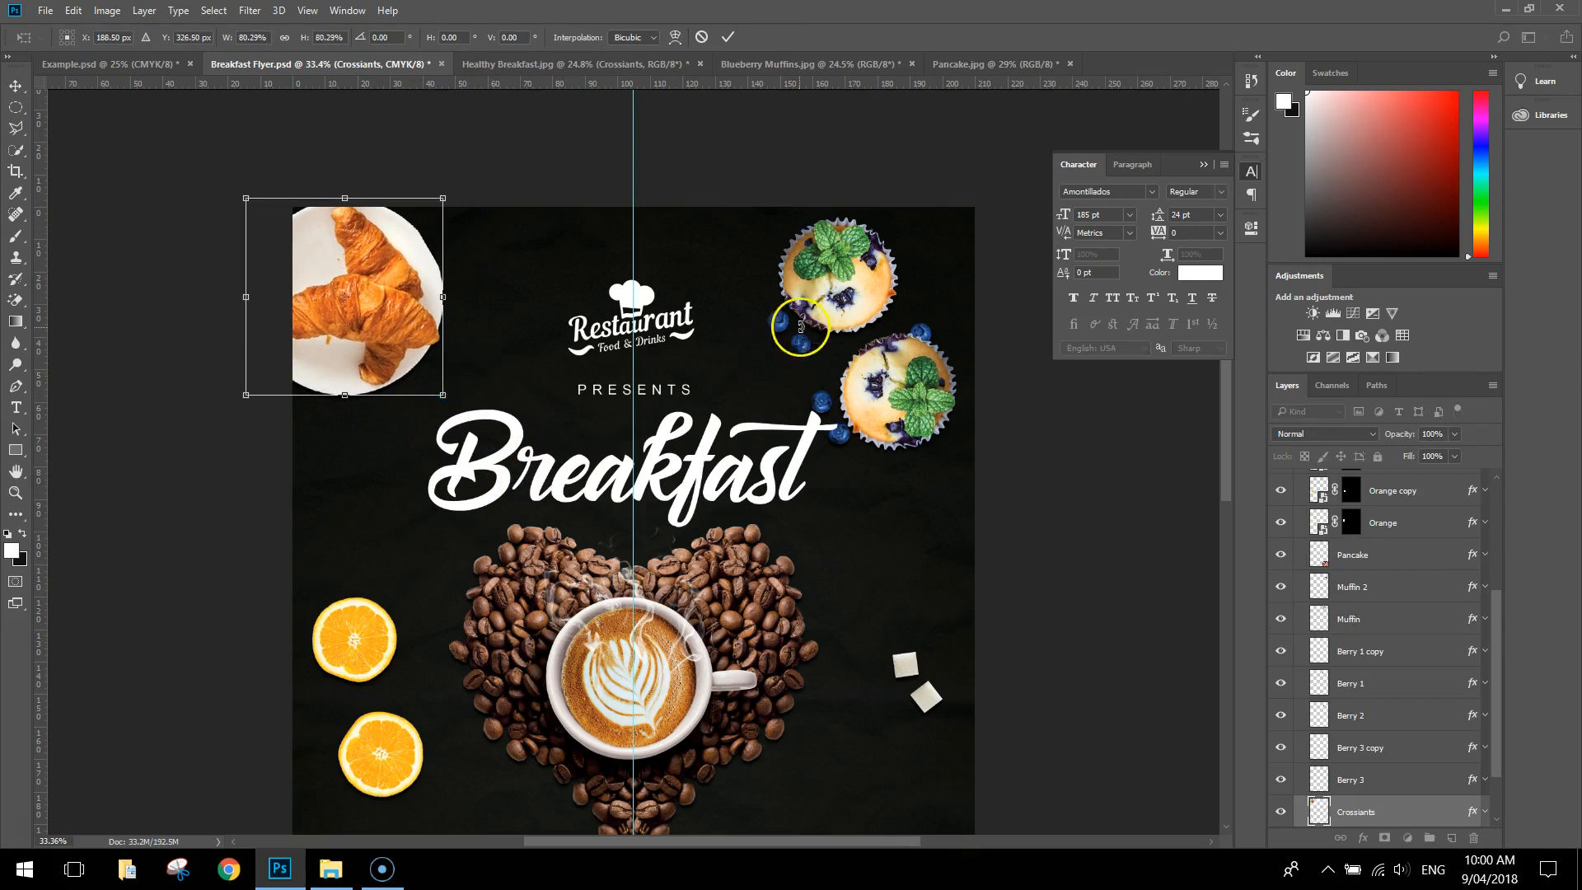
left_click(728, 37)
Scale the two muffins down together to about 85%, keeping them in the flyer's upper-right corner, and deselect them
left_click(865, 283)
left_click(916, 408, "shift")
left_click_drag(779, 450, 808, 418)
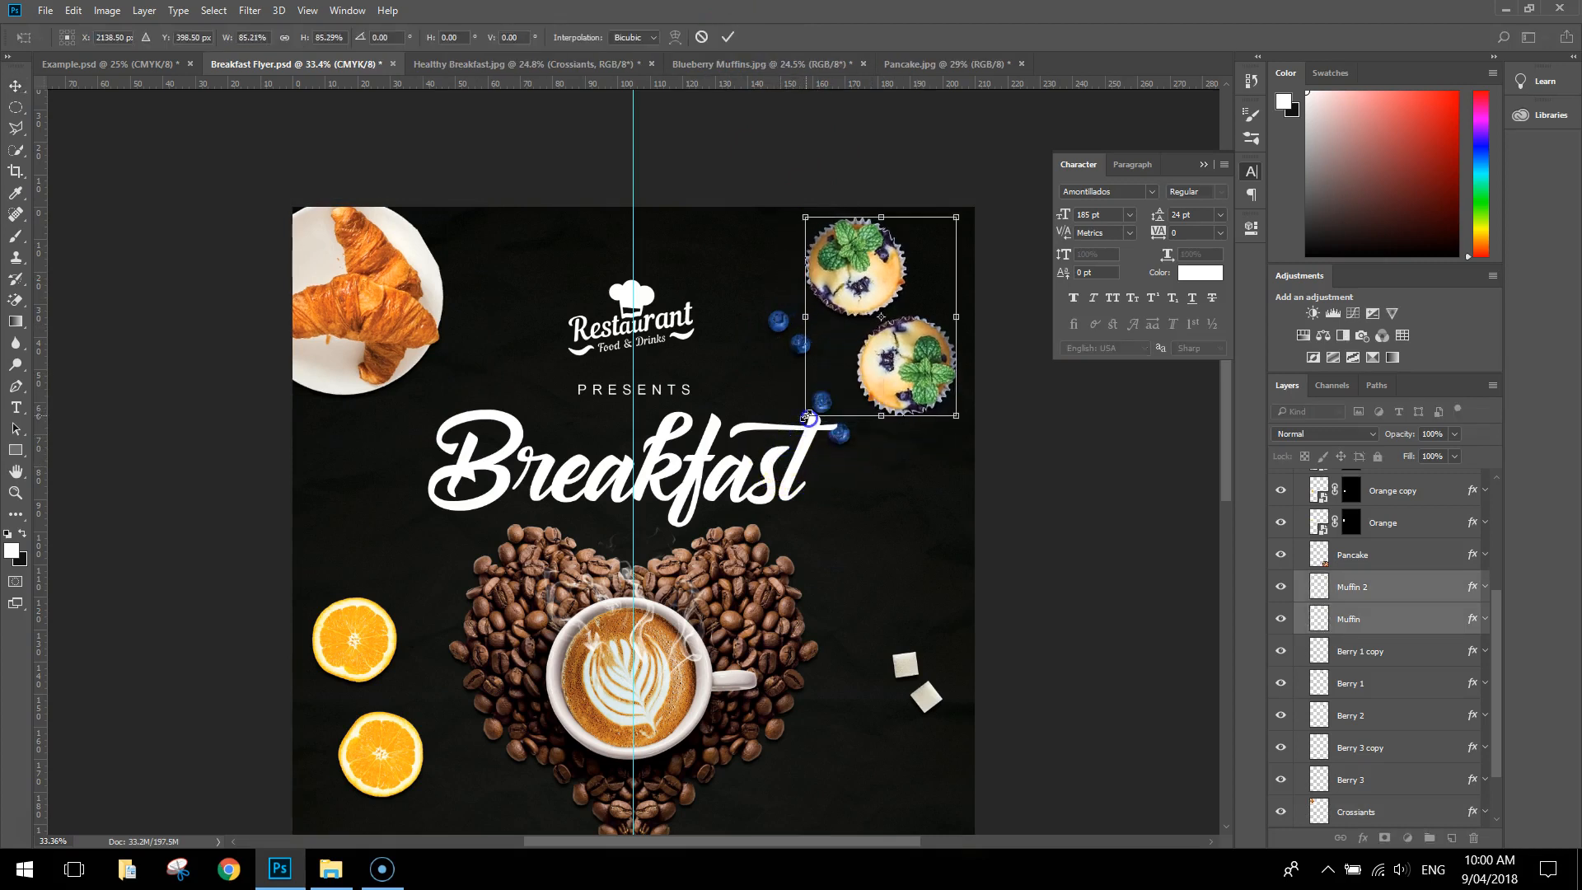
left_click(728, 36)
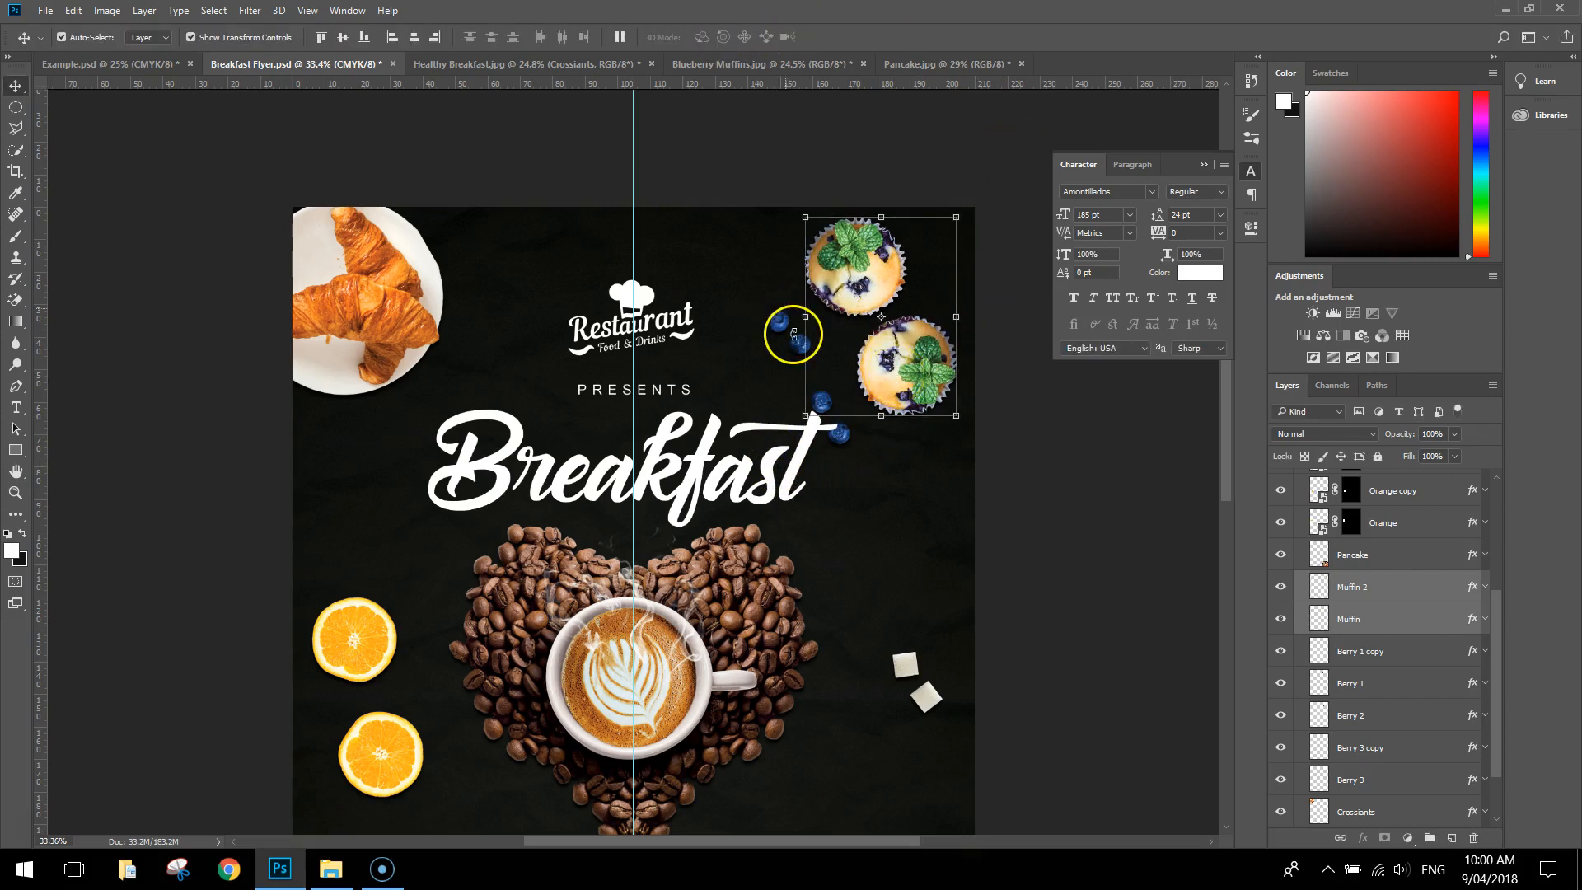
left_click(777, 254)
Select all five blueberry layers and nudge them together up and to the right, closer to the muffins
left_click(779, 321)
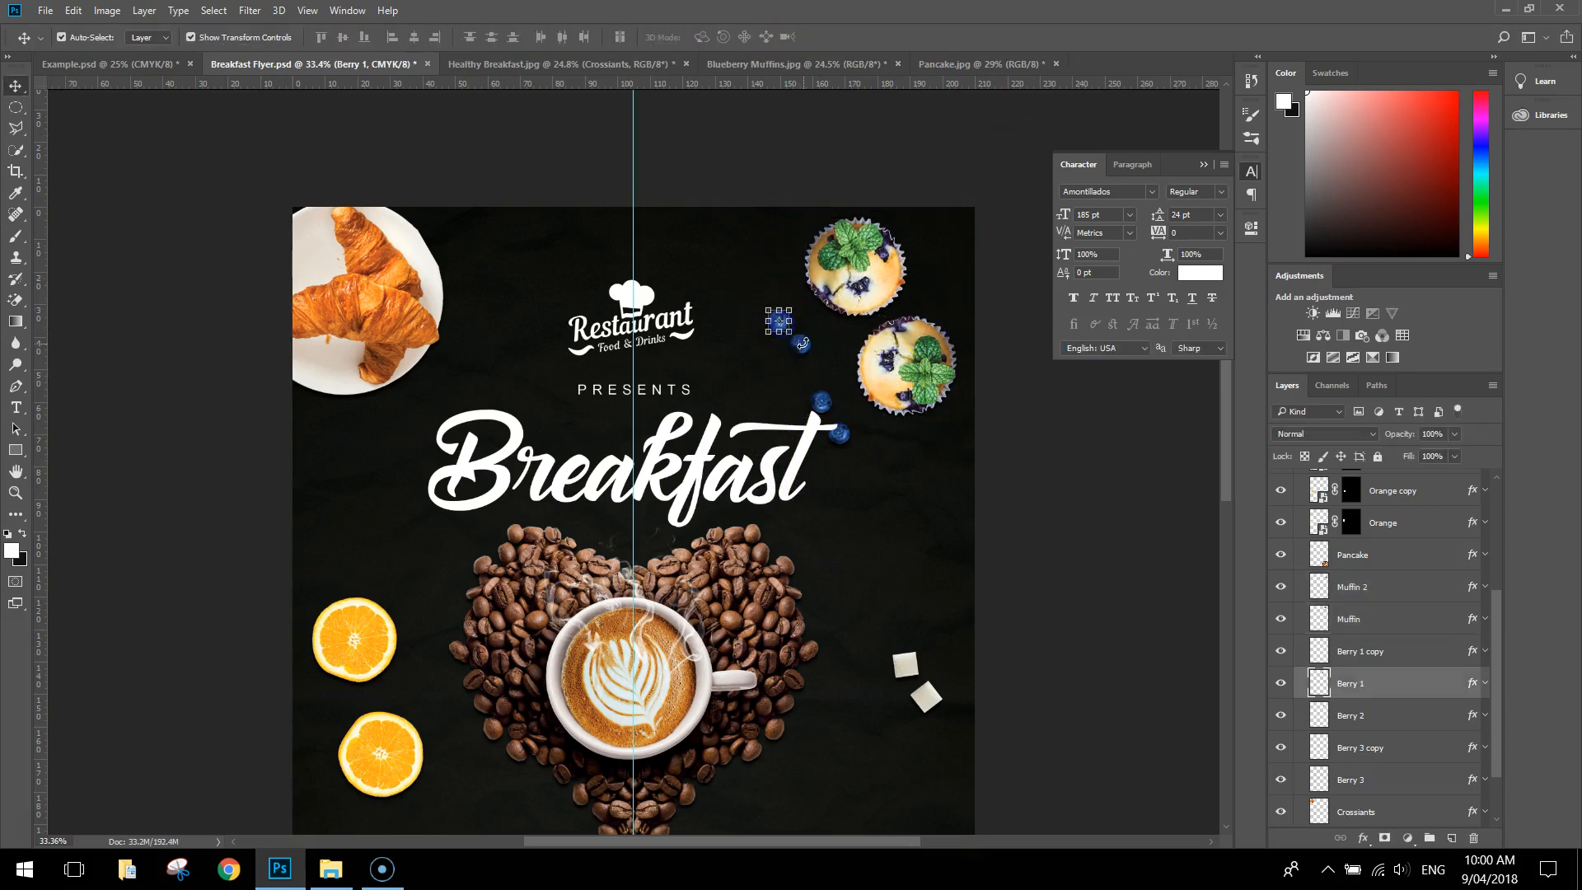
left_click(1403, 714, "ctrl")
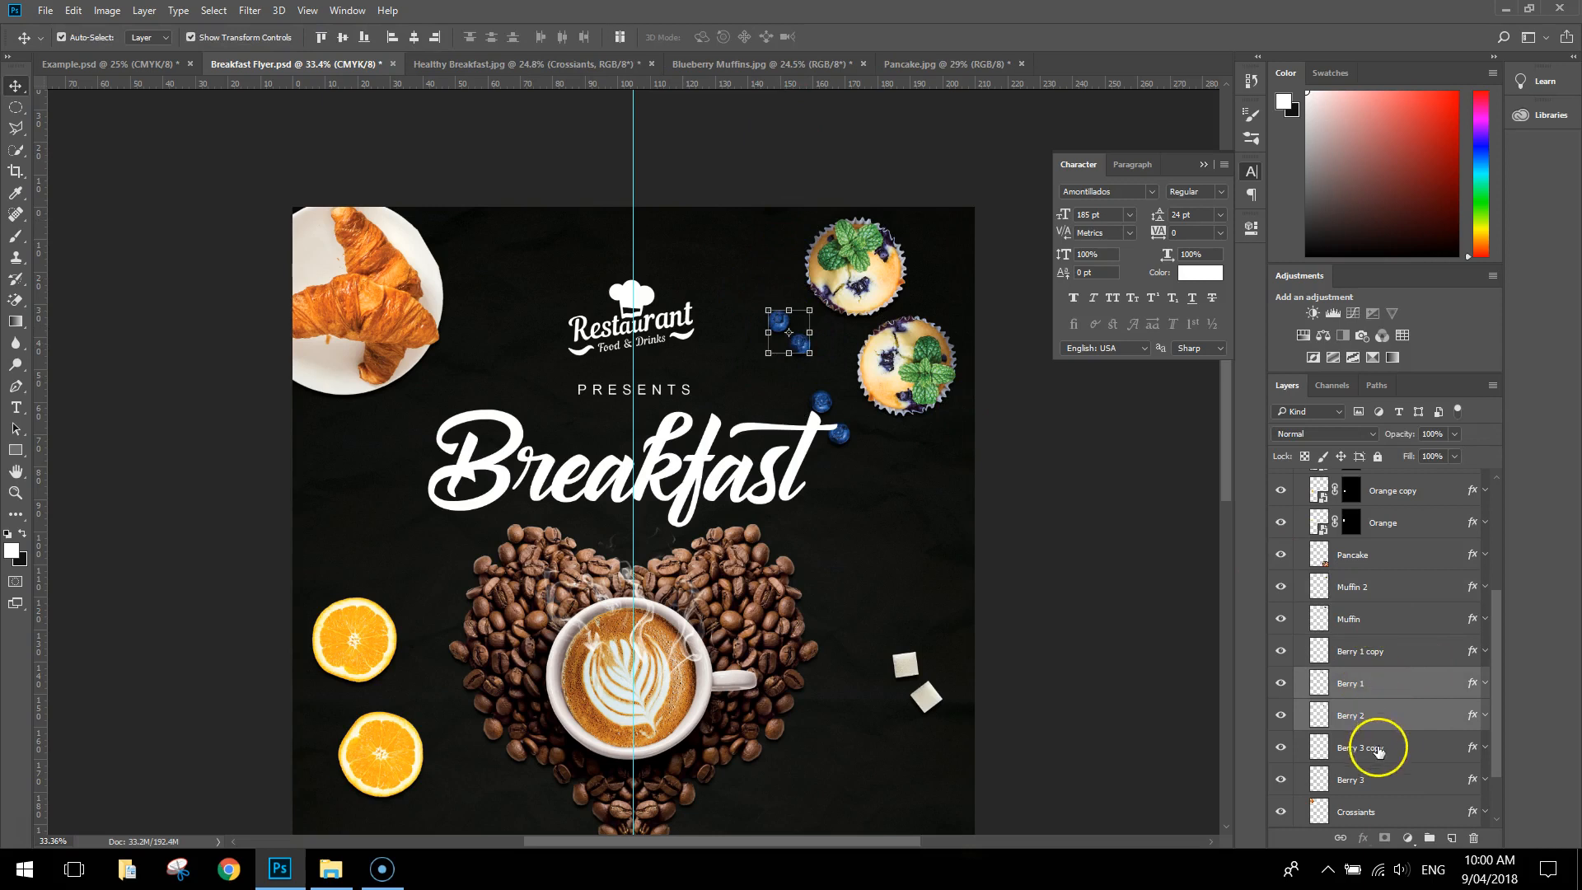
left_click(1378, 748, "ctrl")
left_click(1378, 780, "ctrl")
left_click(1356, 653, "ctrl")
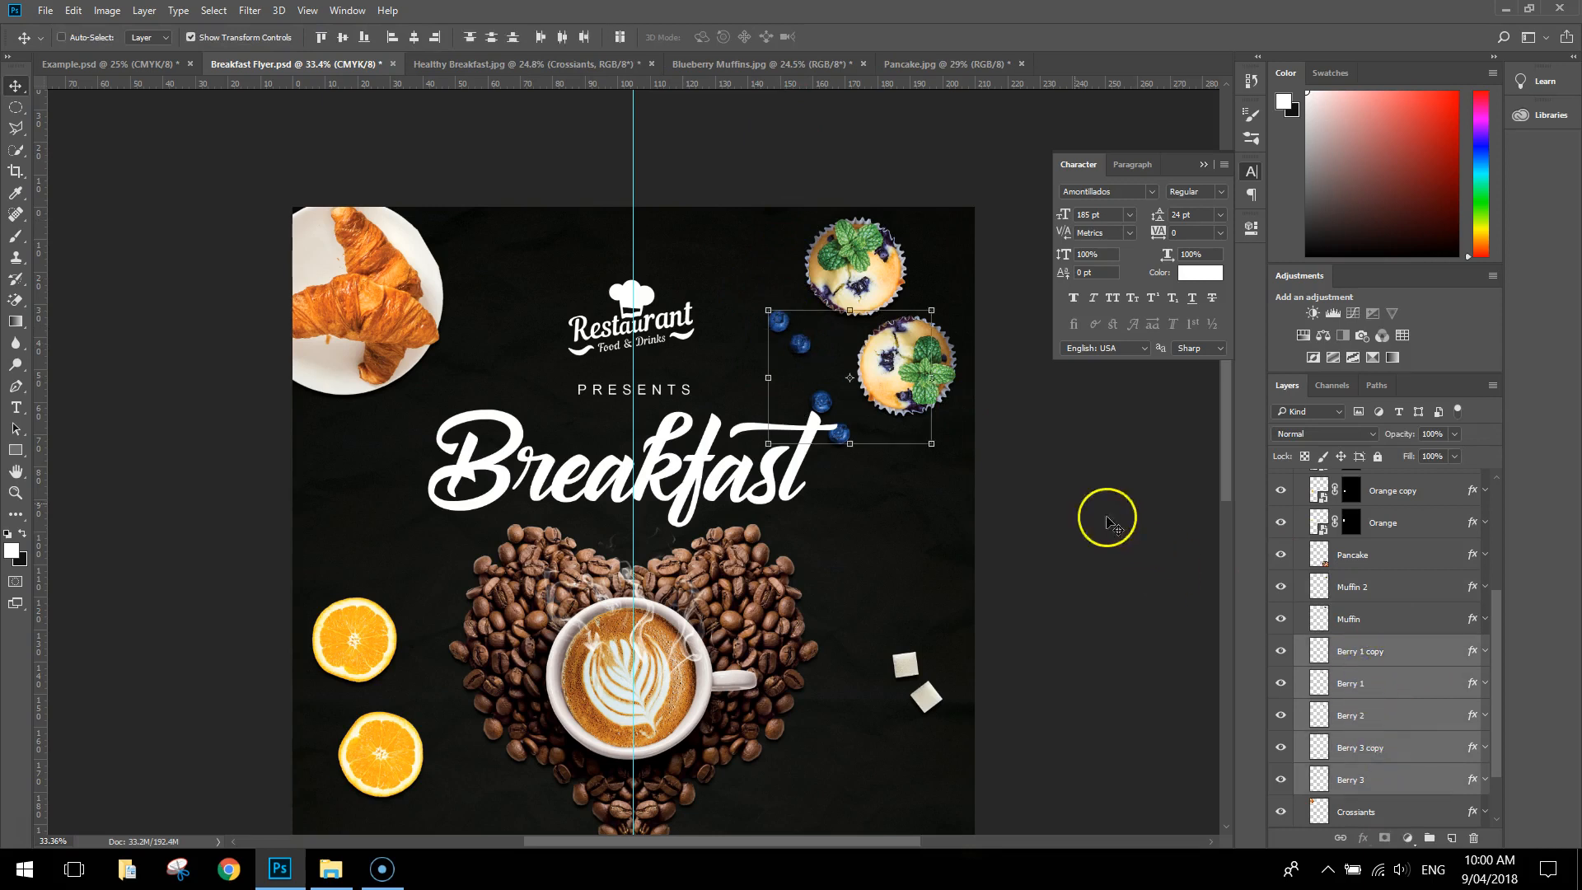
key("shift+Up")
key("shift+Up")
key("shift+Up")
key("shift+Up")
key("shift+Up")
key("shift+Up")
key("shift+Up")
key("shift+Up")
key("shift+Up")
key("shift+Up")
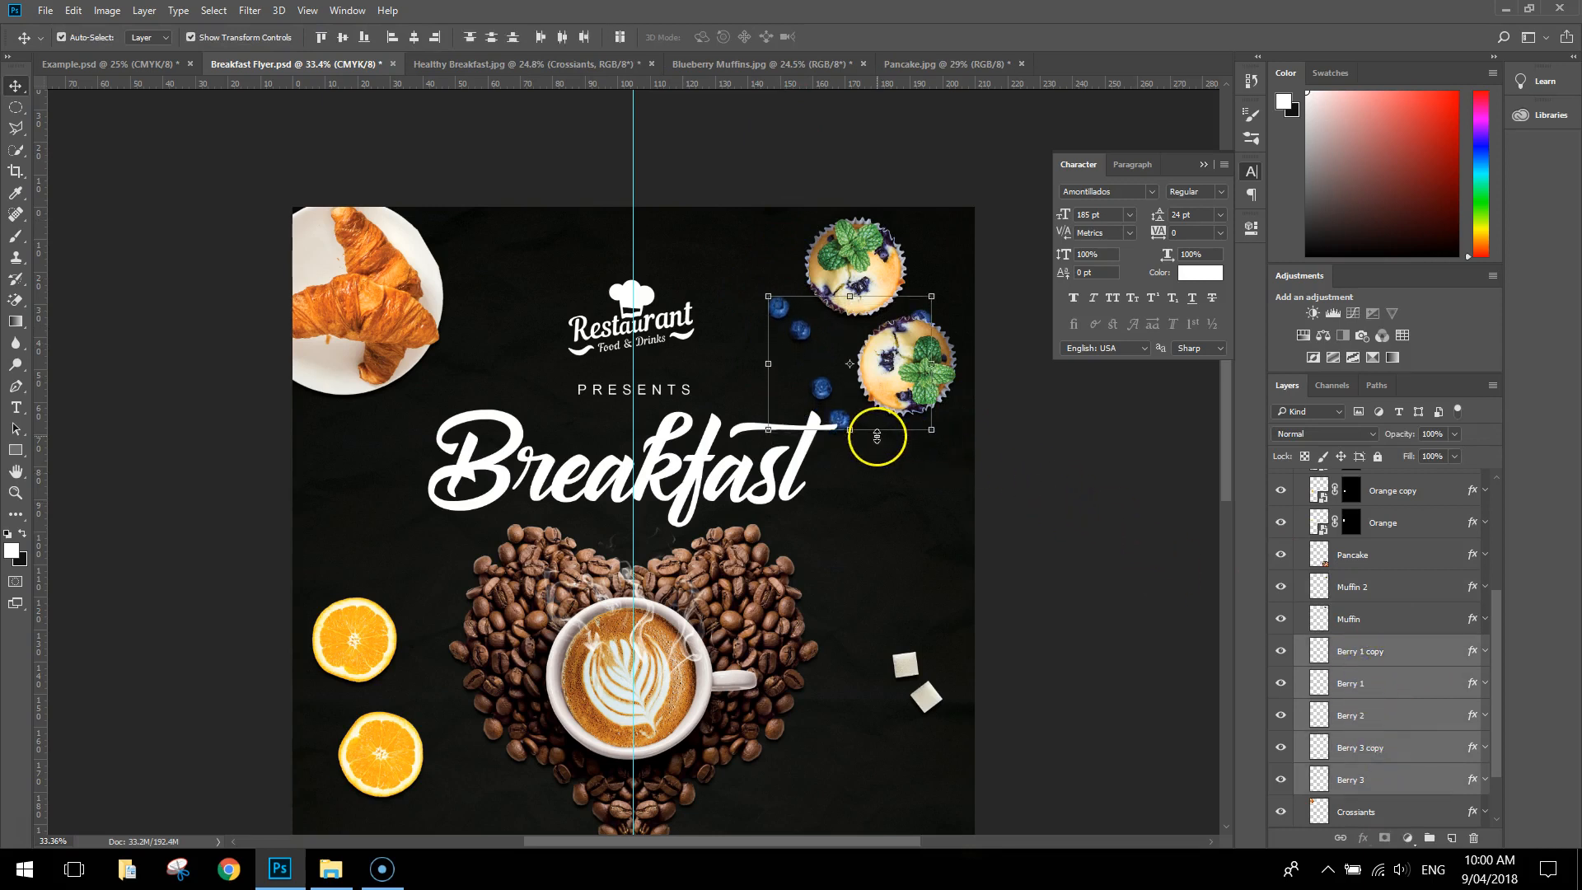
key("shift+Right")
key("shift+Right")
key("shift+Right")
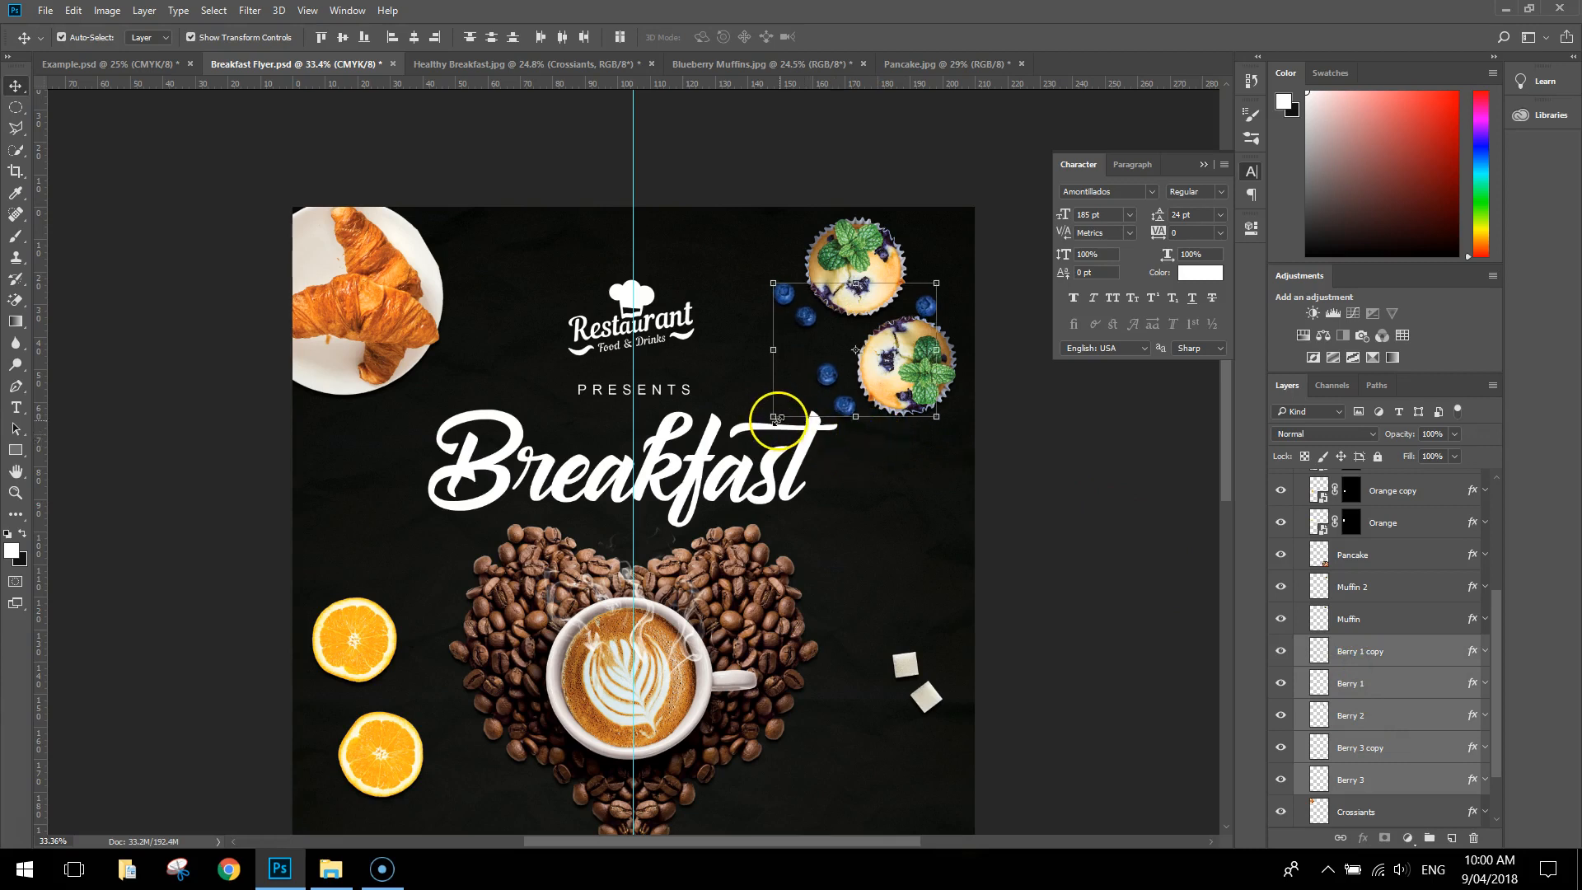
Scale the selected blueberries to about 84% and nudge them slightly right so they sit around the muffins
left_click_drag(773, 416, 787, 410)
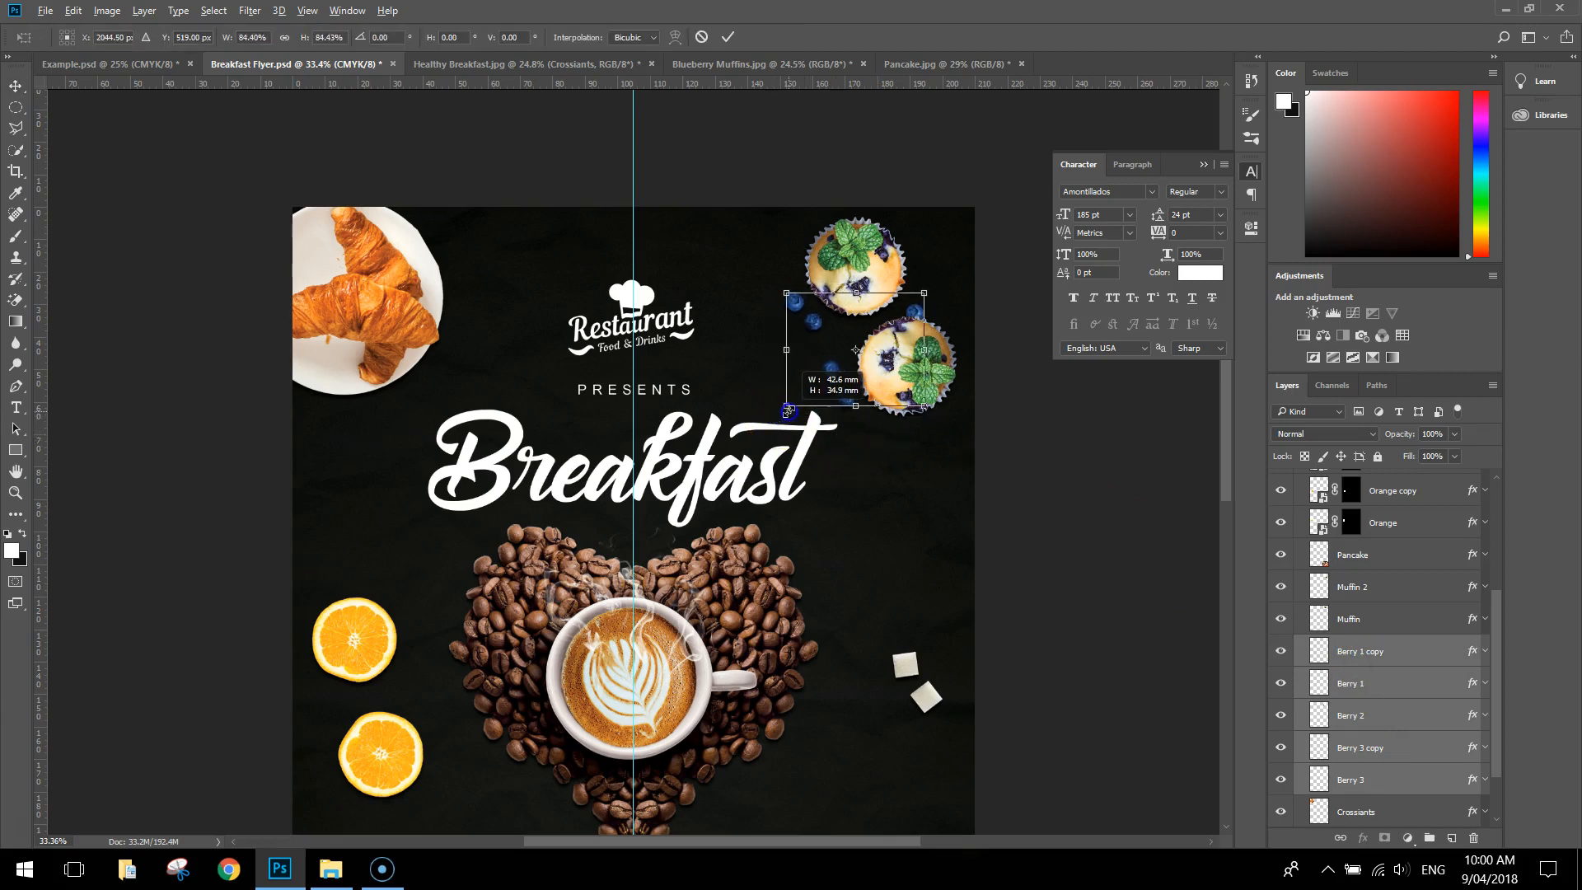
key("shift+Right")
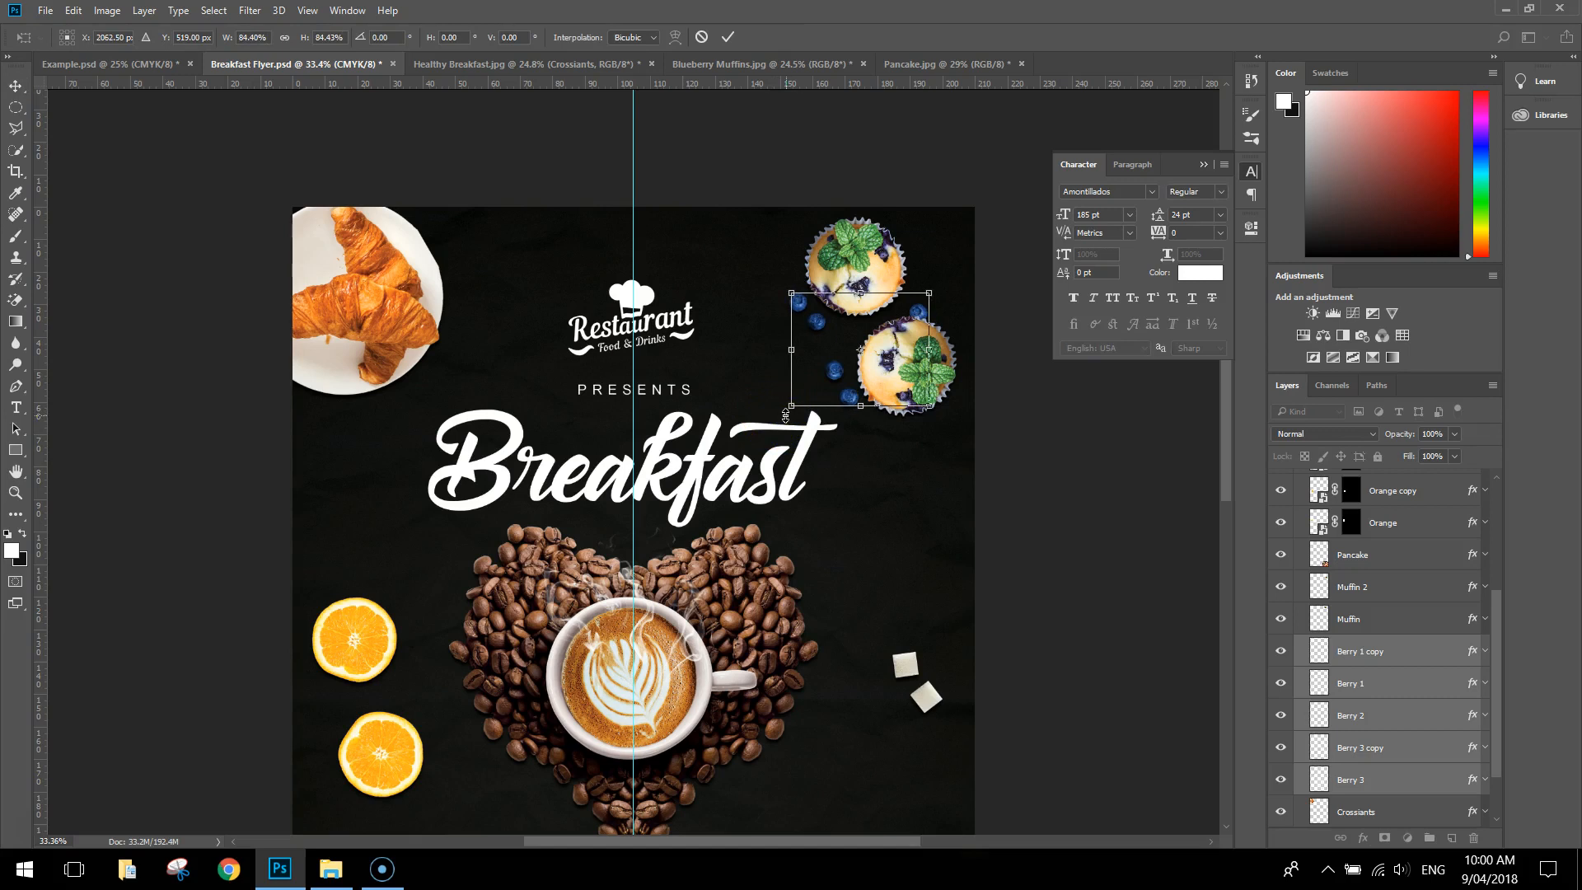
left_click(728, 36)
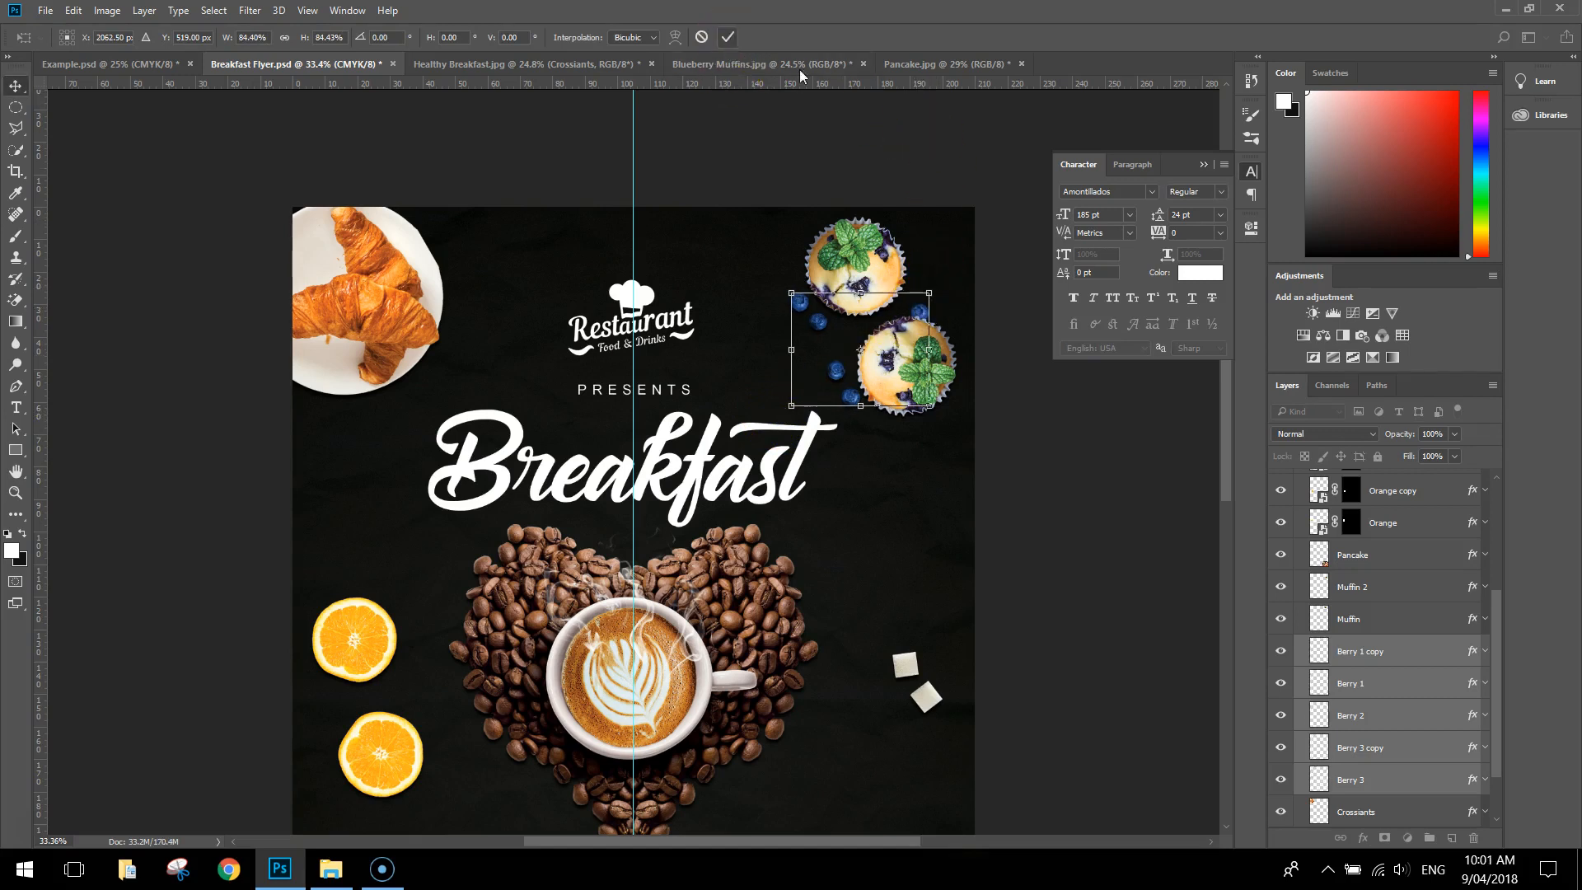
left_click(1034, 416)
Enlarge the restaurant logo slightly, recentre it on the vertical guide above "PRESENTS", and deselect it
scroll(1034, 416, "down", 2)
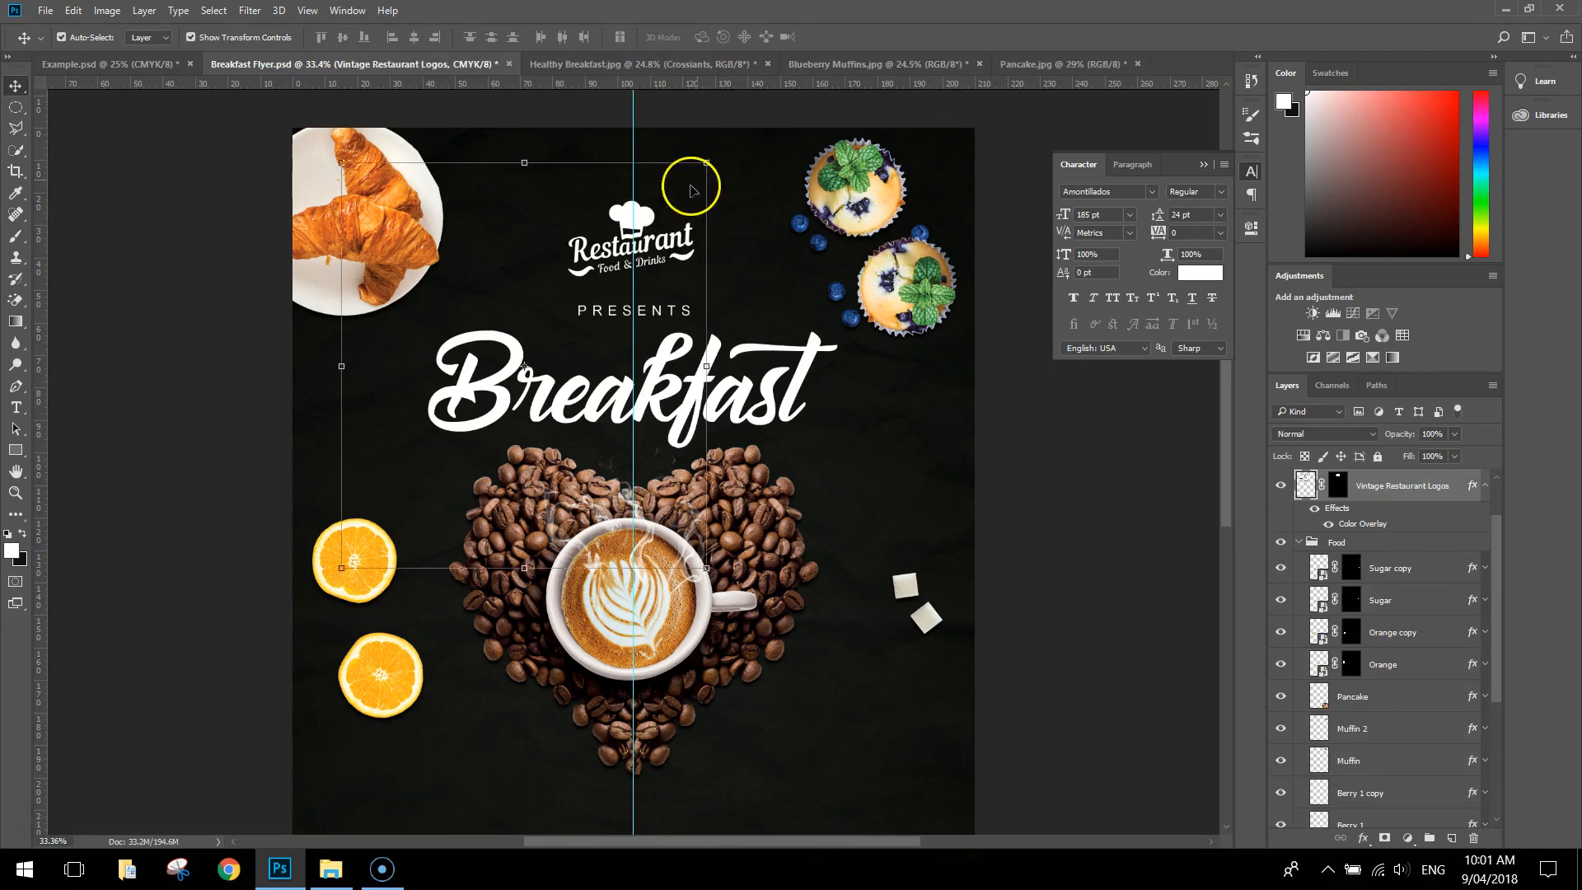
left_click_drag(707, 162, 739, 144)
left_click(727, 37)
left_click_drag(669, 234, 665, 231)
left_click(784, 116)
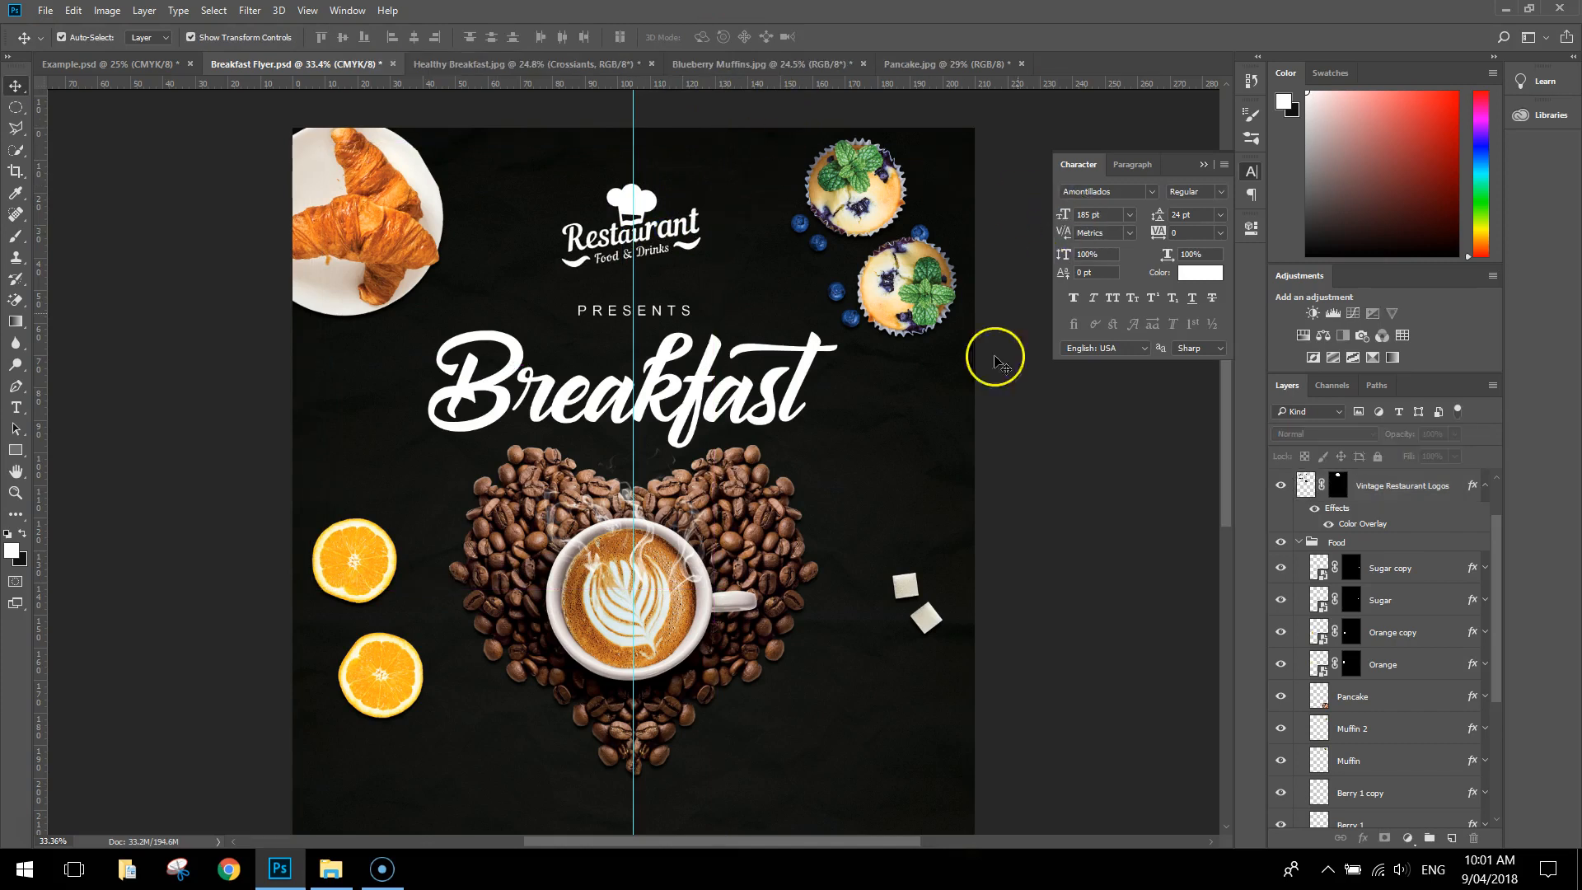
Move the "PRESENTS" text slightly up so it sits evenly between the restaurant logo and the "Breakfast" title
scroll(944, 486, "down", 1)
scroll(1172, 413, "down", 1)
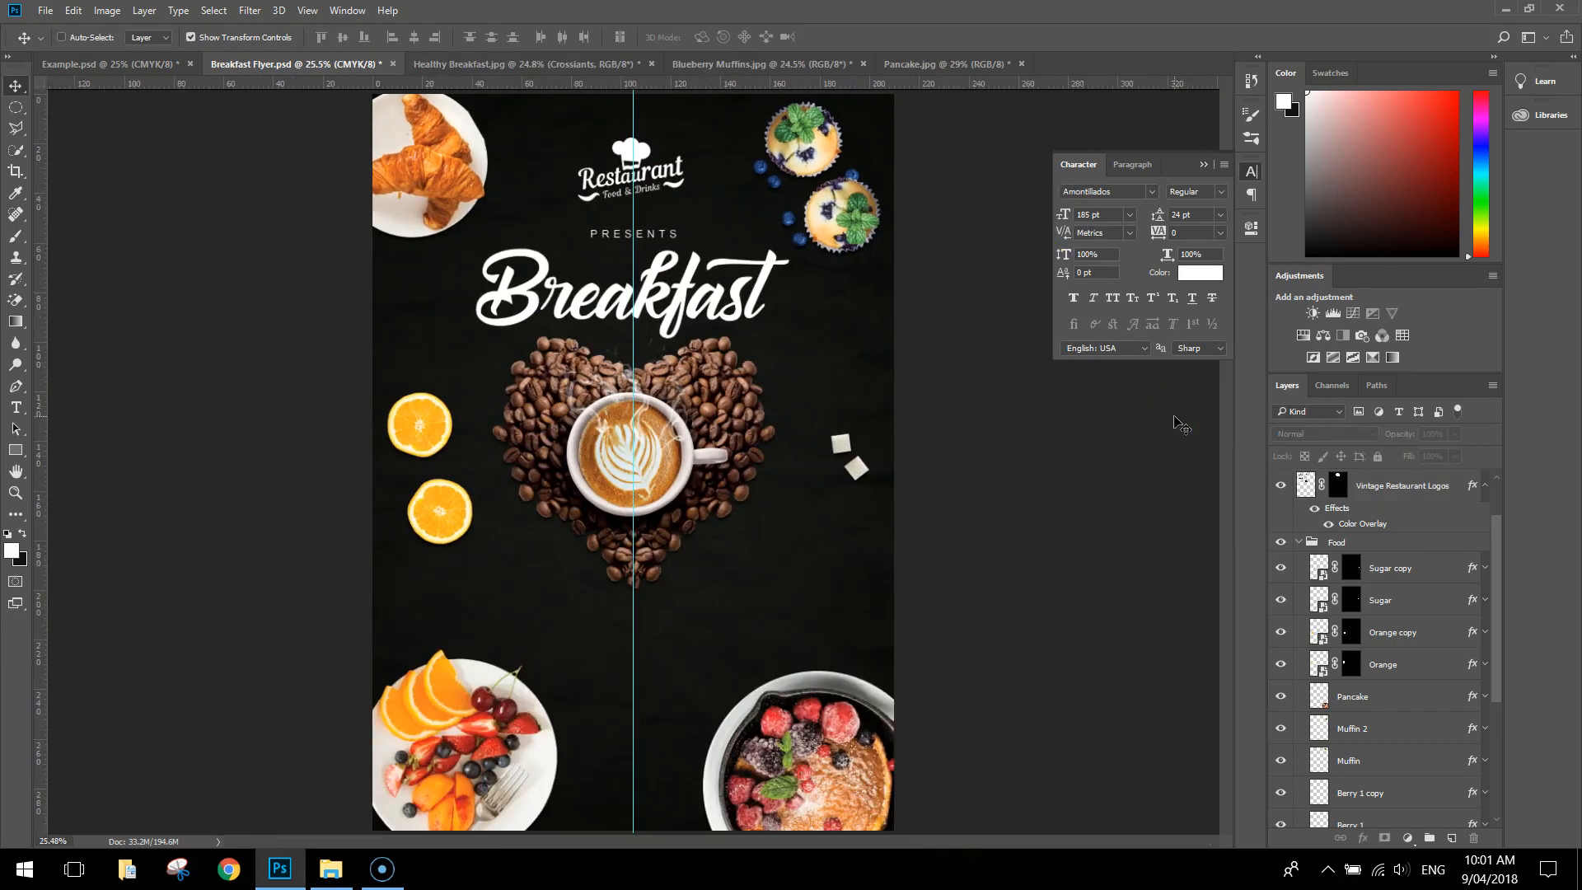
left_click(651, 237)
left_click_drag(651, 238, 651, 231)
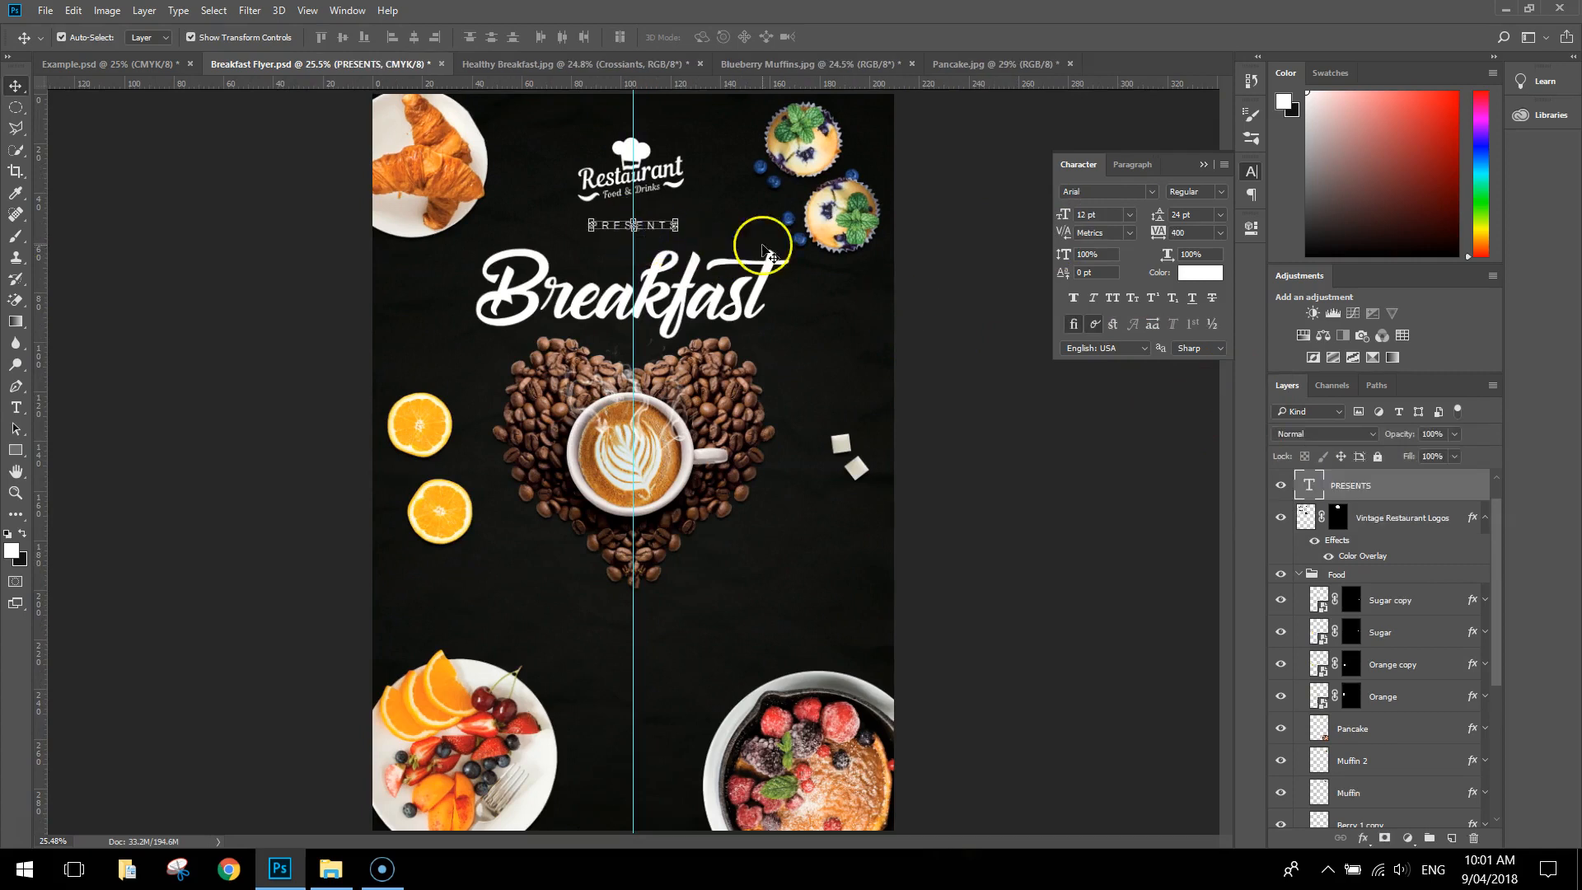
Set up the Type tool with Arial Bold, 16 pt, 300 tracking and the yellow-orange sampled from the upper orange slice
left_click(960, 176)
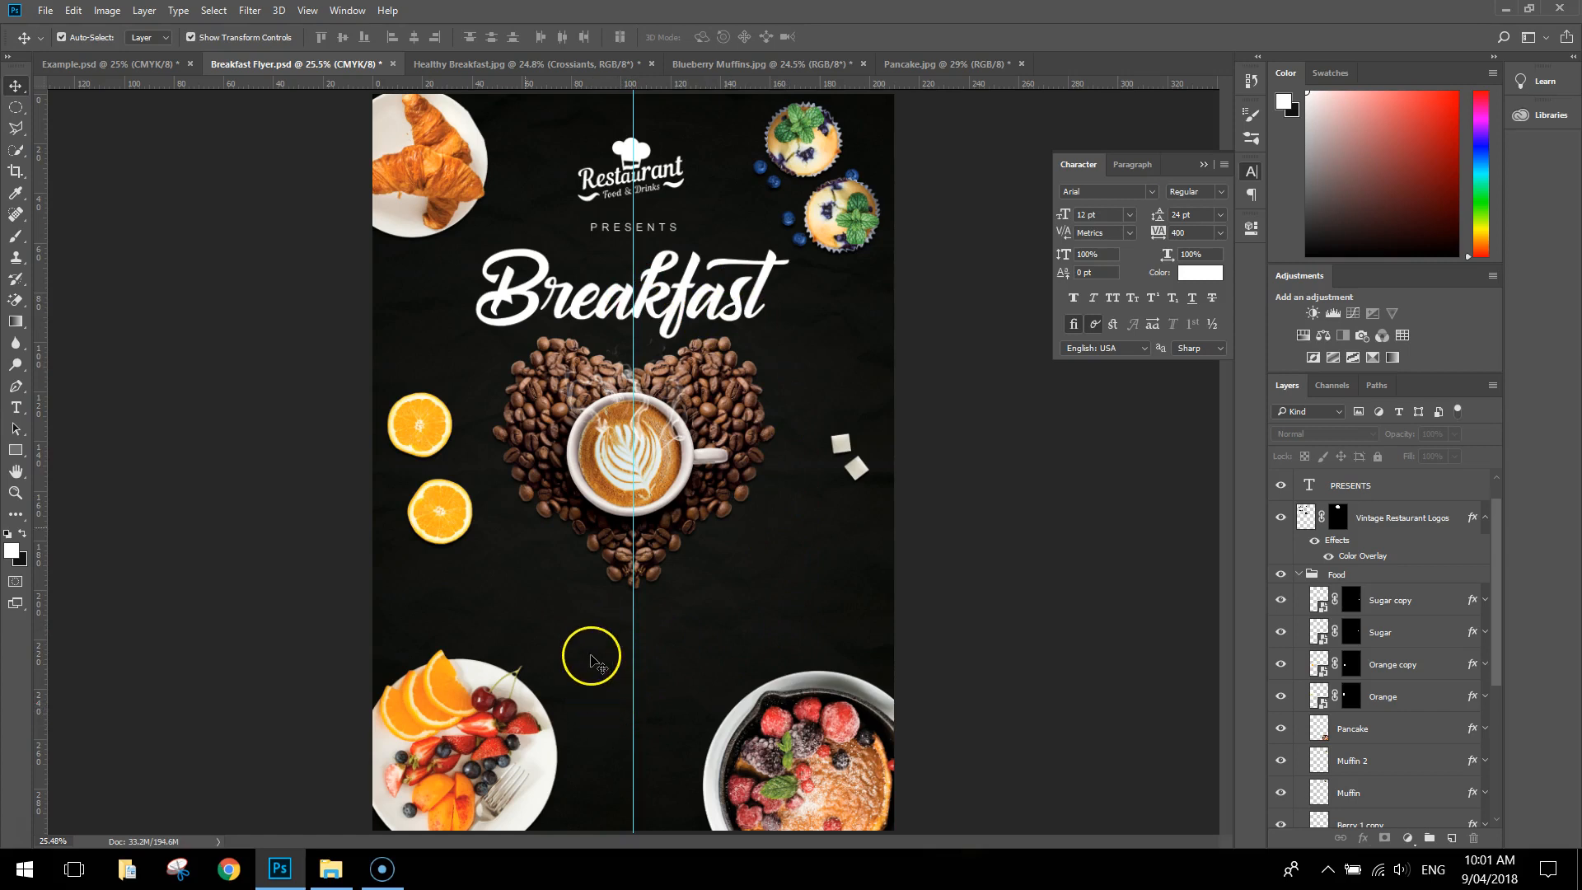
left_click(17, 408)
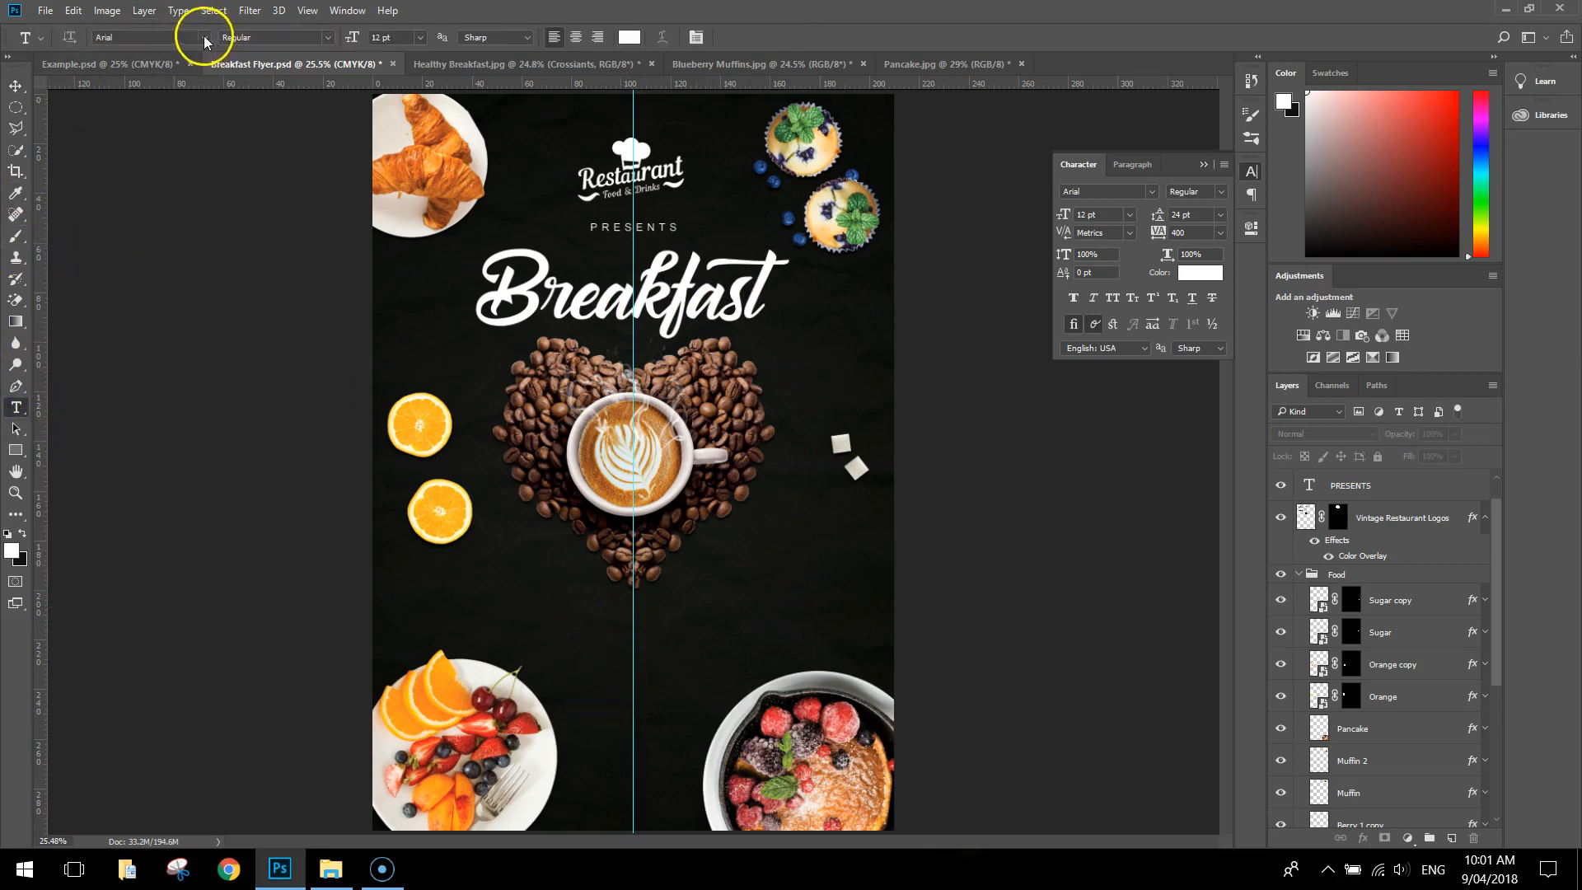
left_click(328, 41)
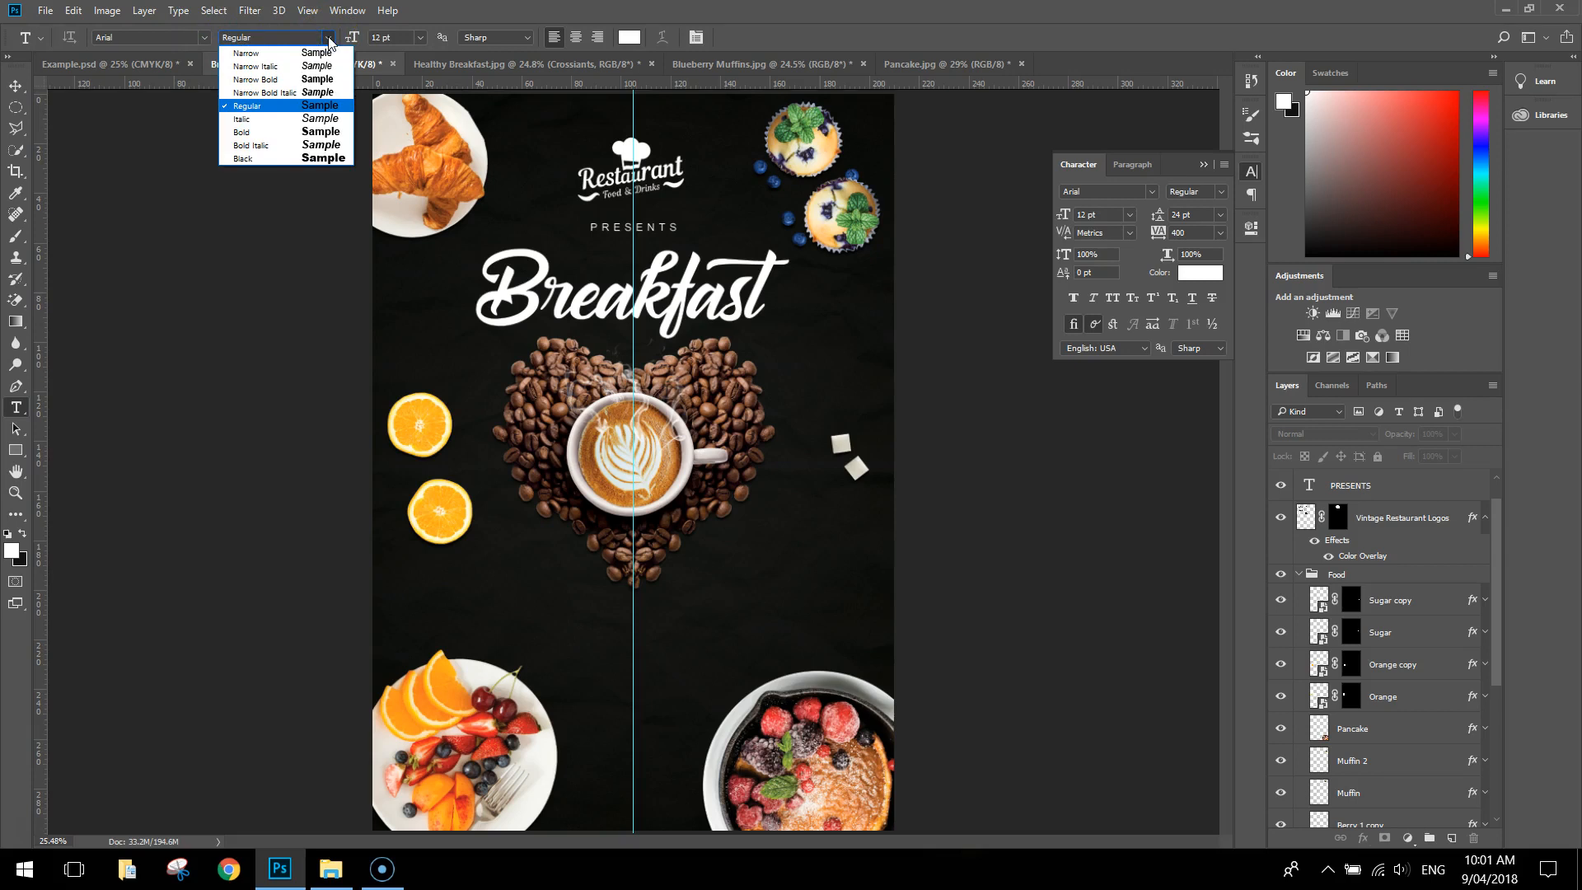
left_click(247, 132)
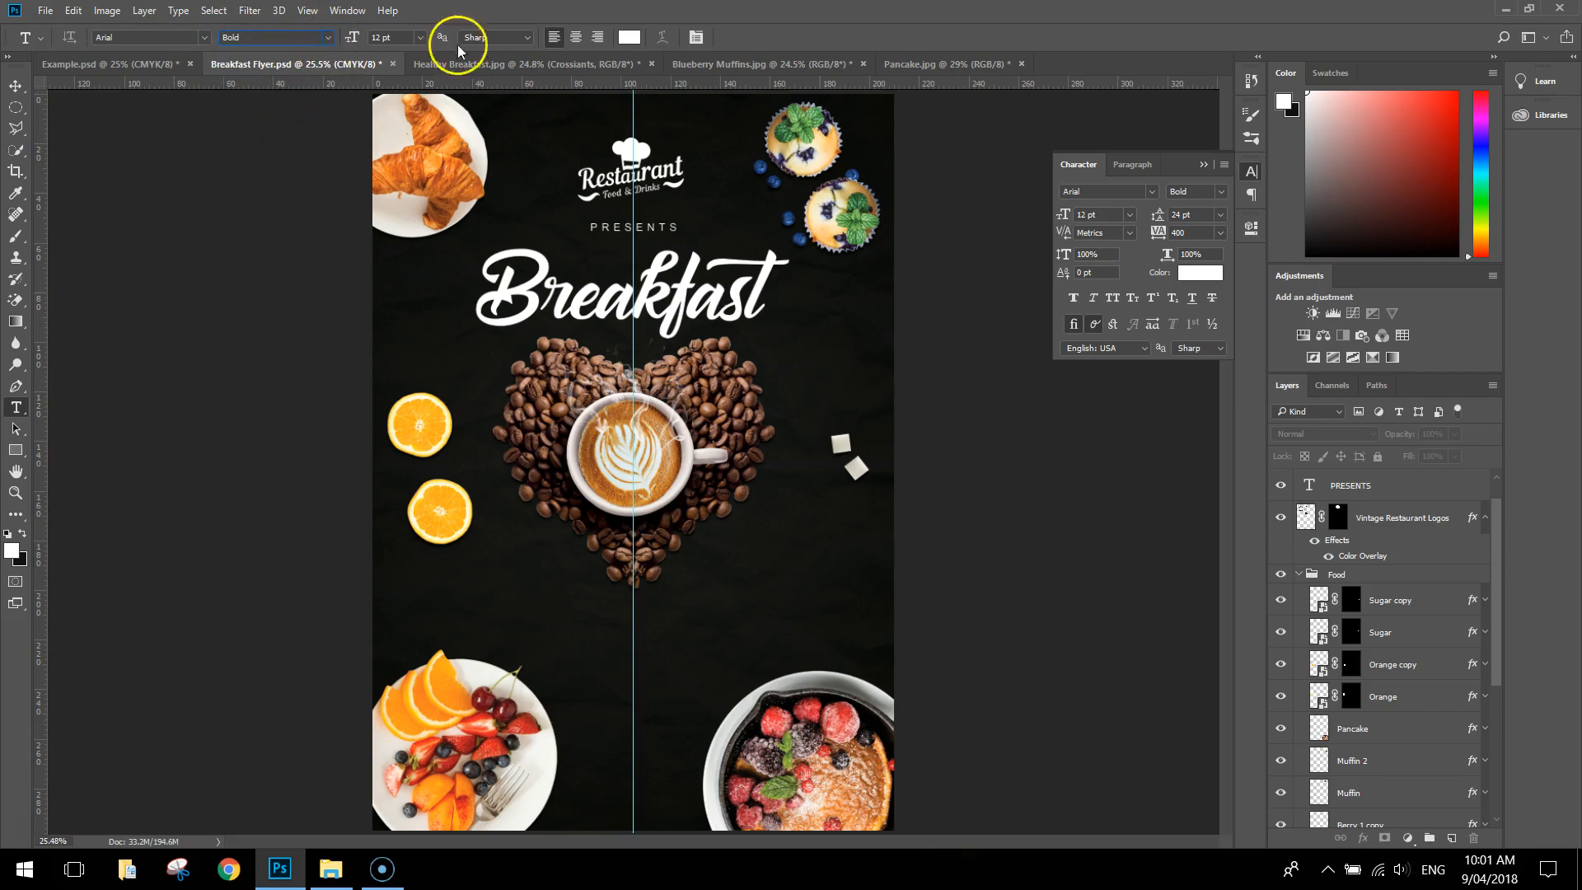
left_click(630, 37)
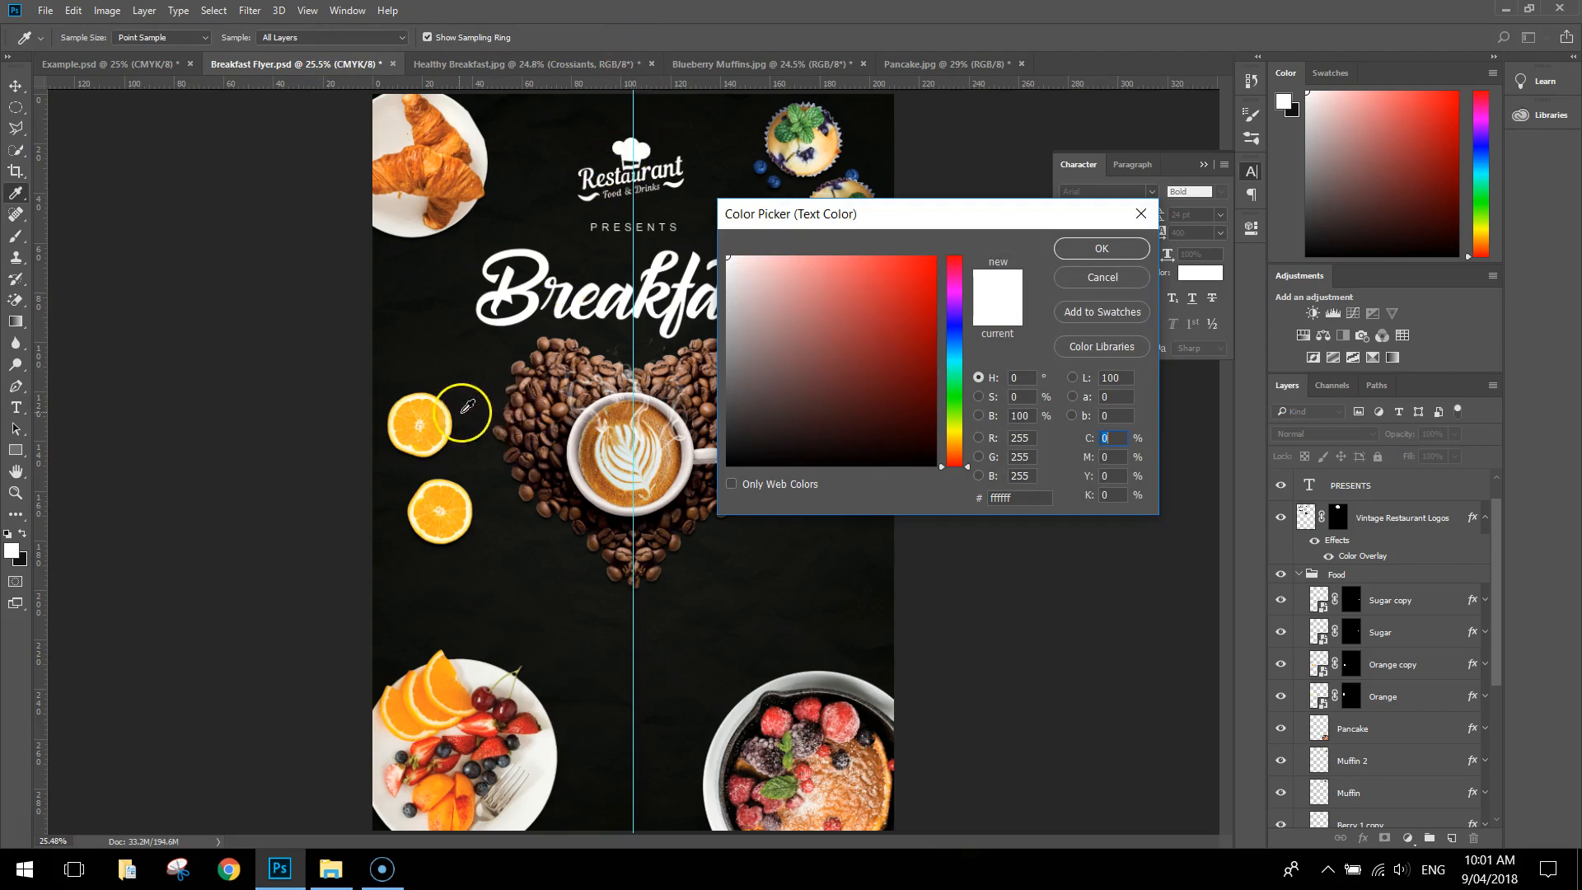
left_click(433, 410)
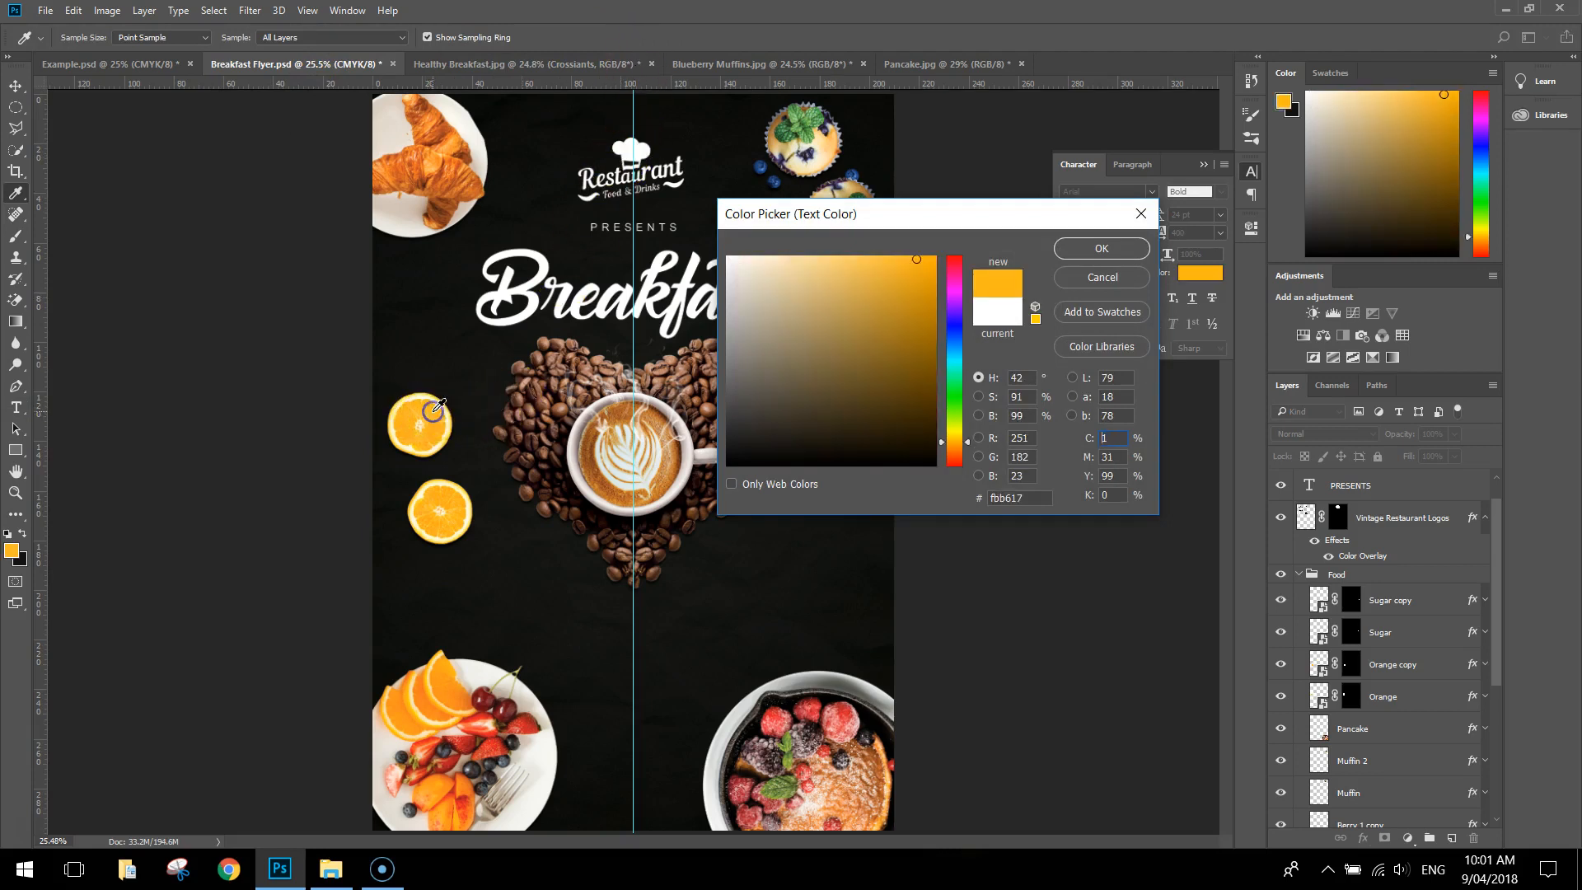
left_click(1076, 247)
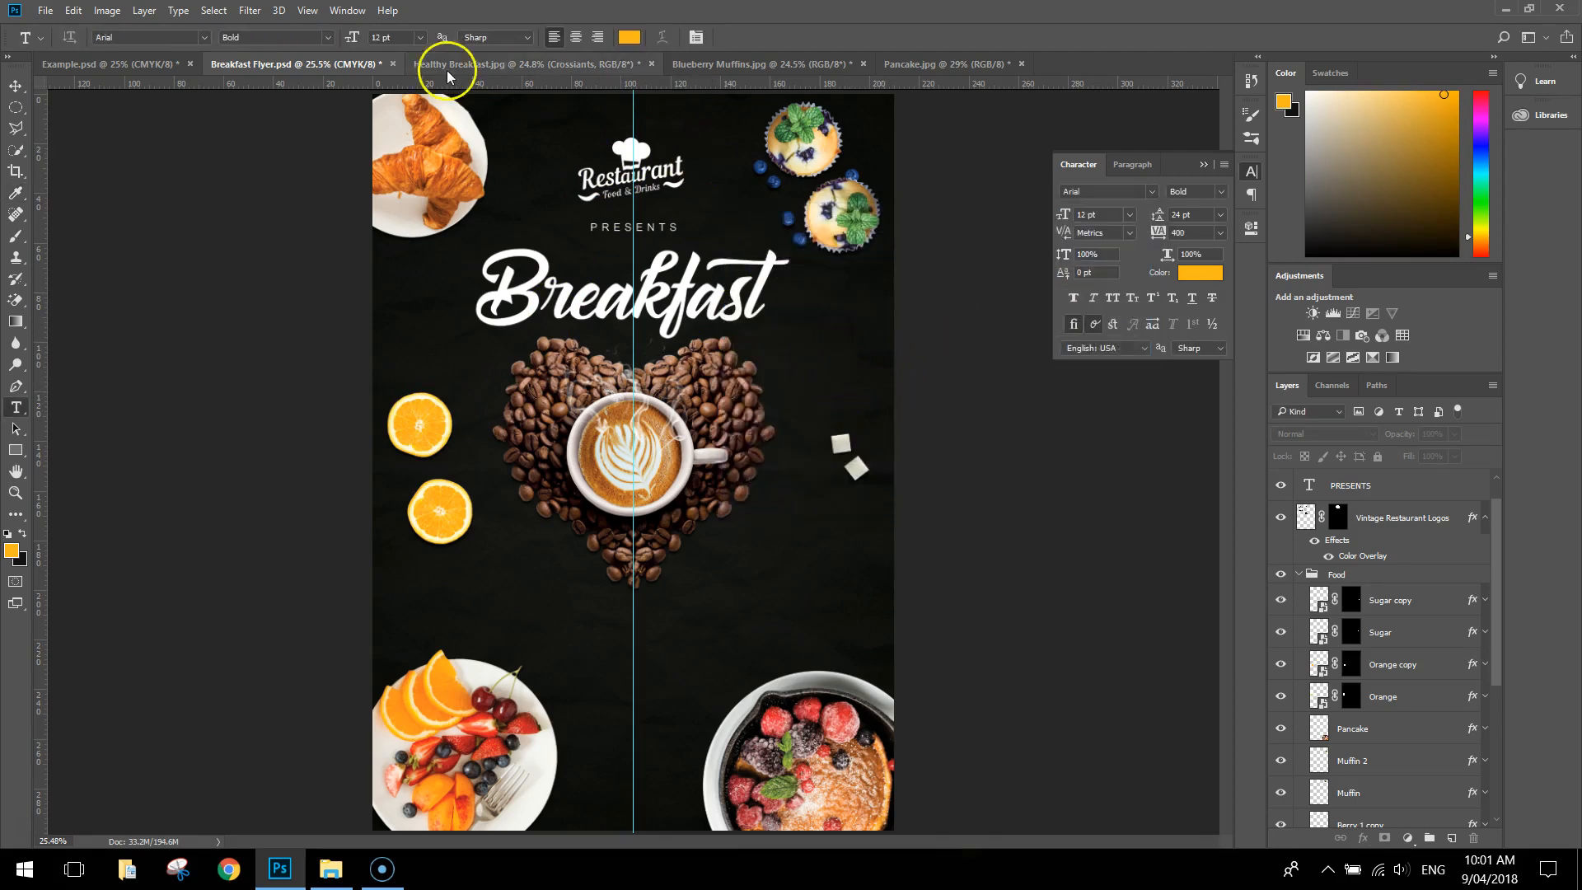
left_click(421, 37)
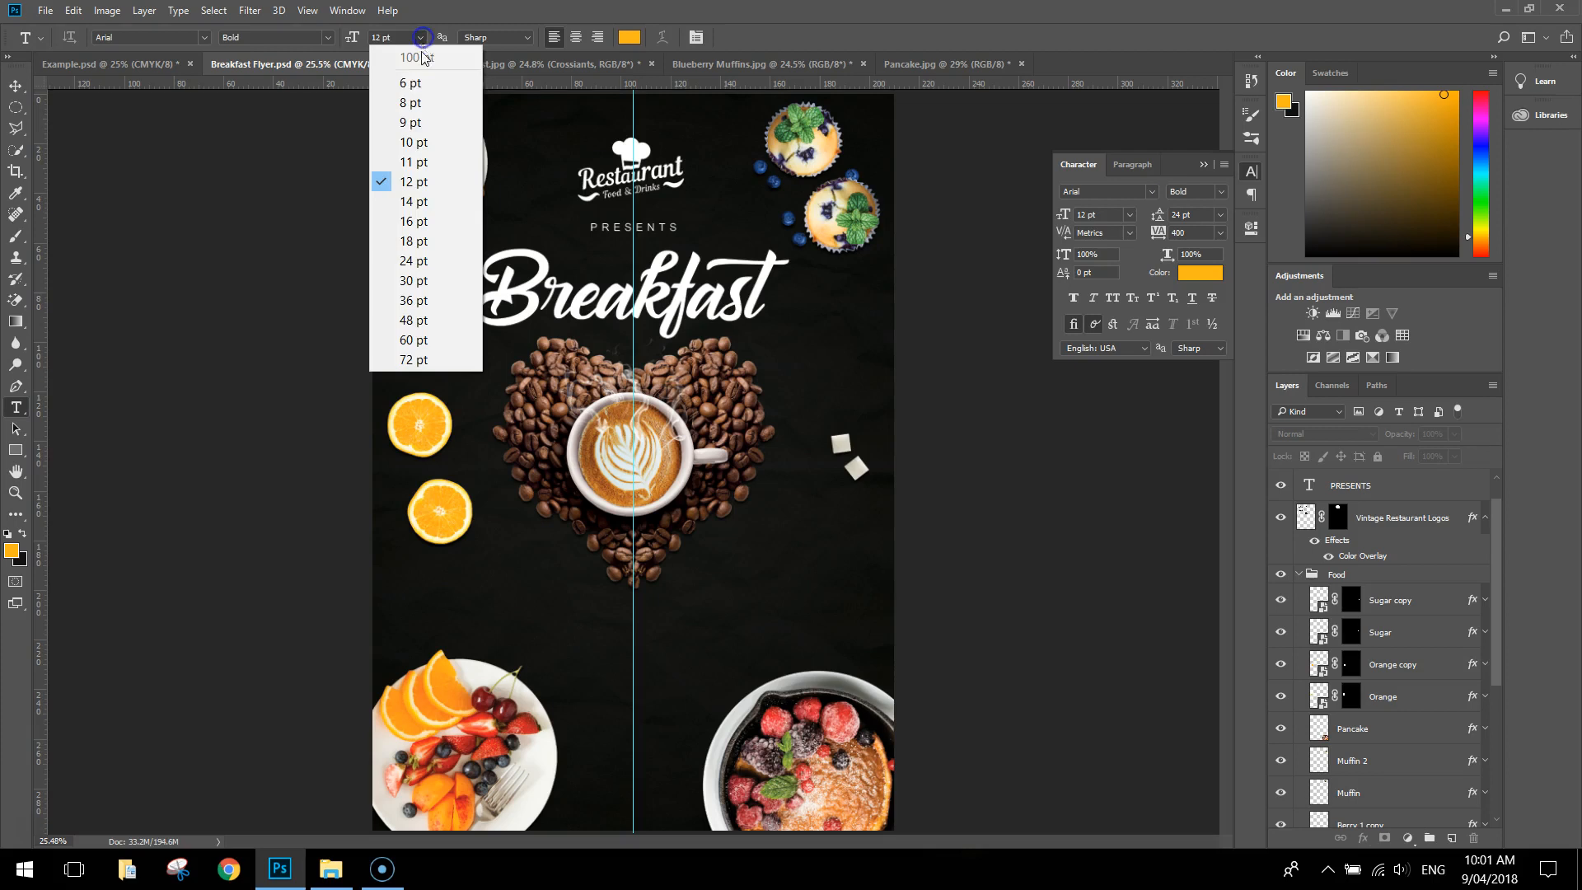
left_click(429, 223)
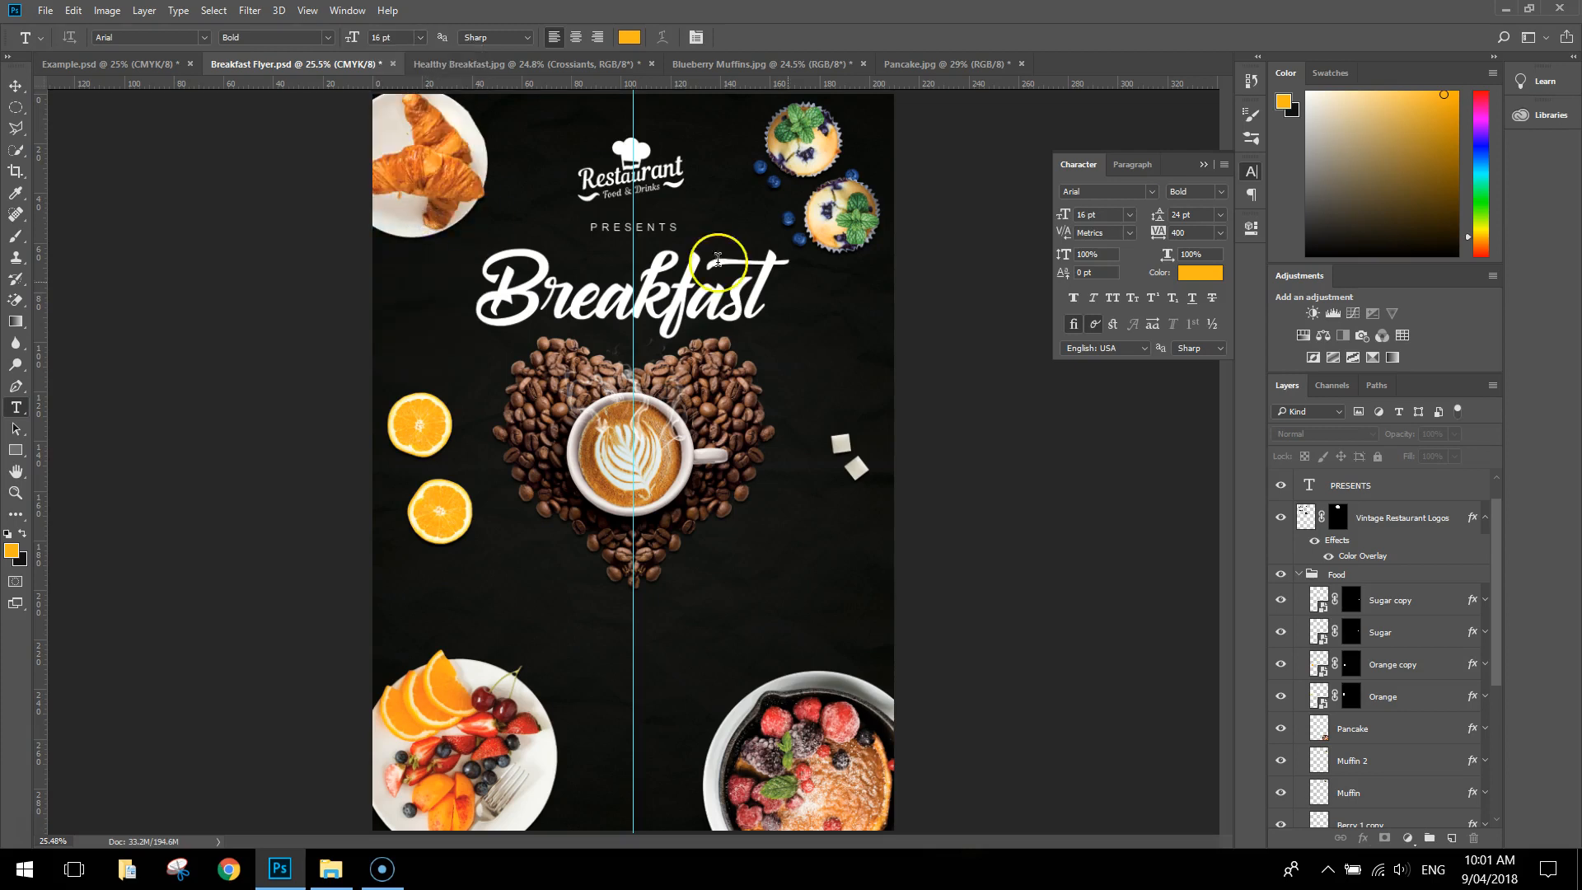
left_click(1146, 228)
Add the text "EVERY DAY AT 7:00AM" below the coffee-bean heart, centre it on the vertical guide and deselect it
left_click(576, 654)
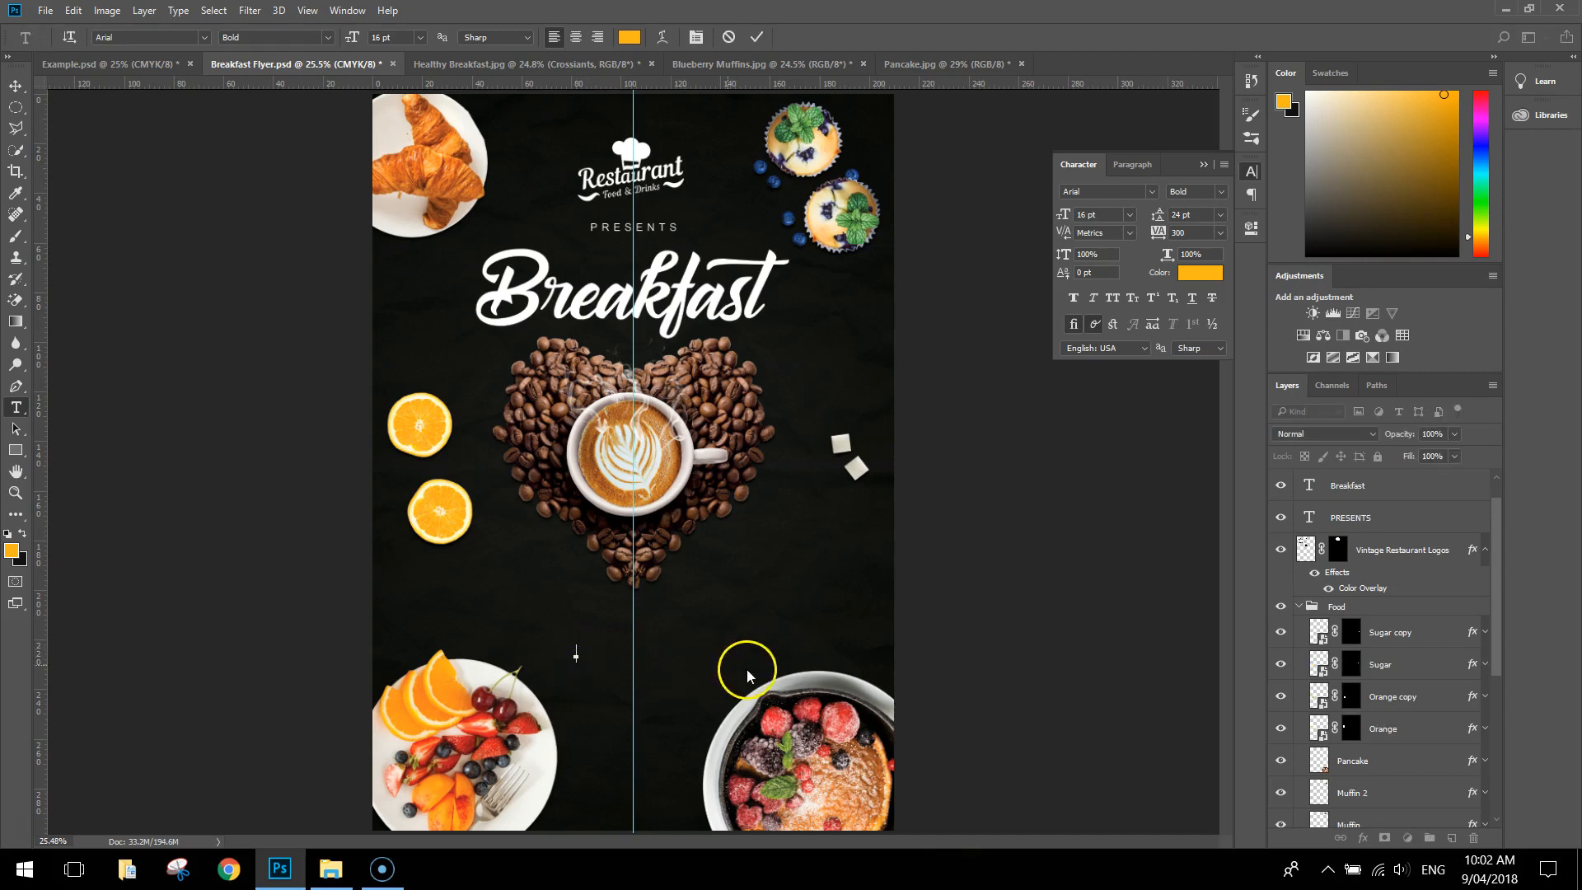
type("EVERY DAY AT 7:00AM")
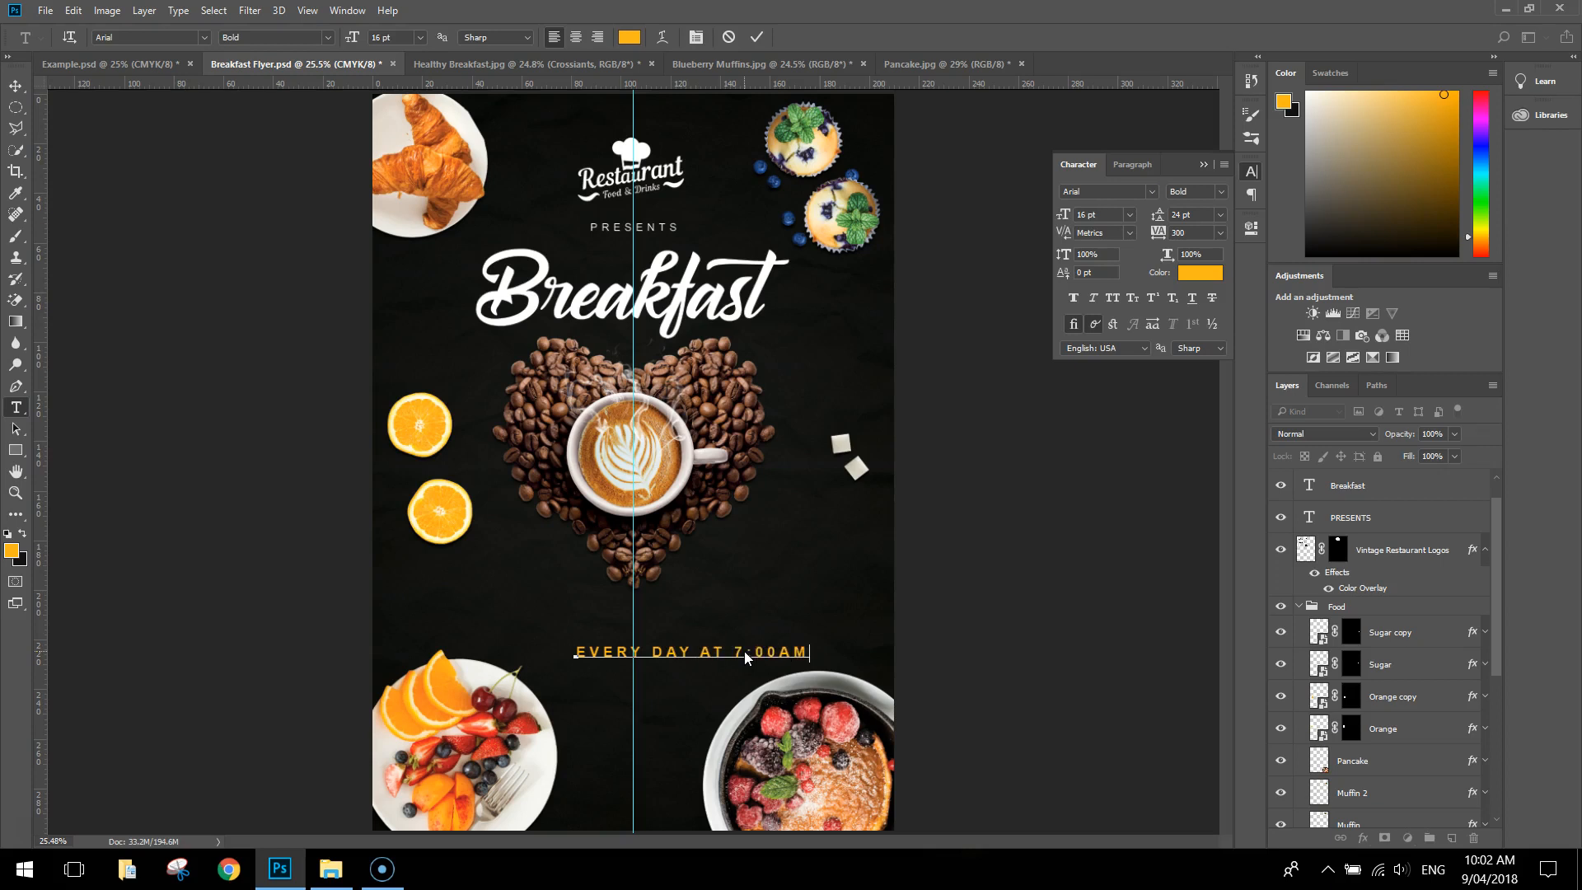
left_click(16, 86)
left_click_drag(743, 656, 685, 631)
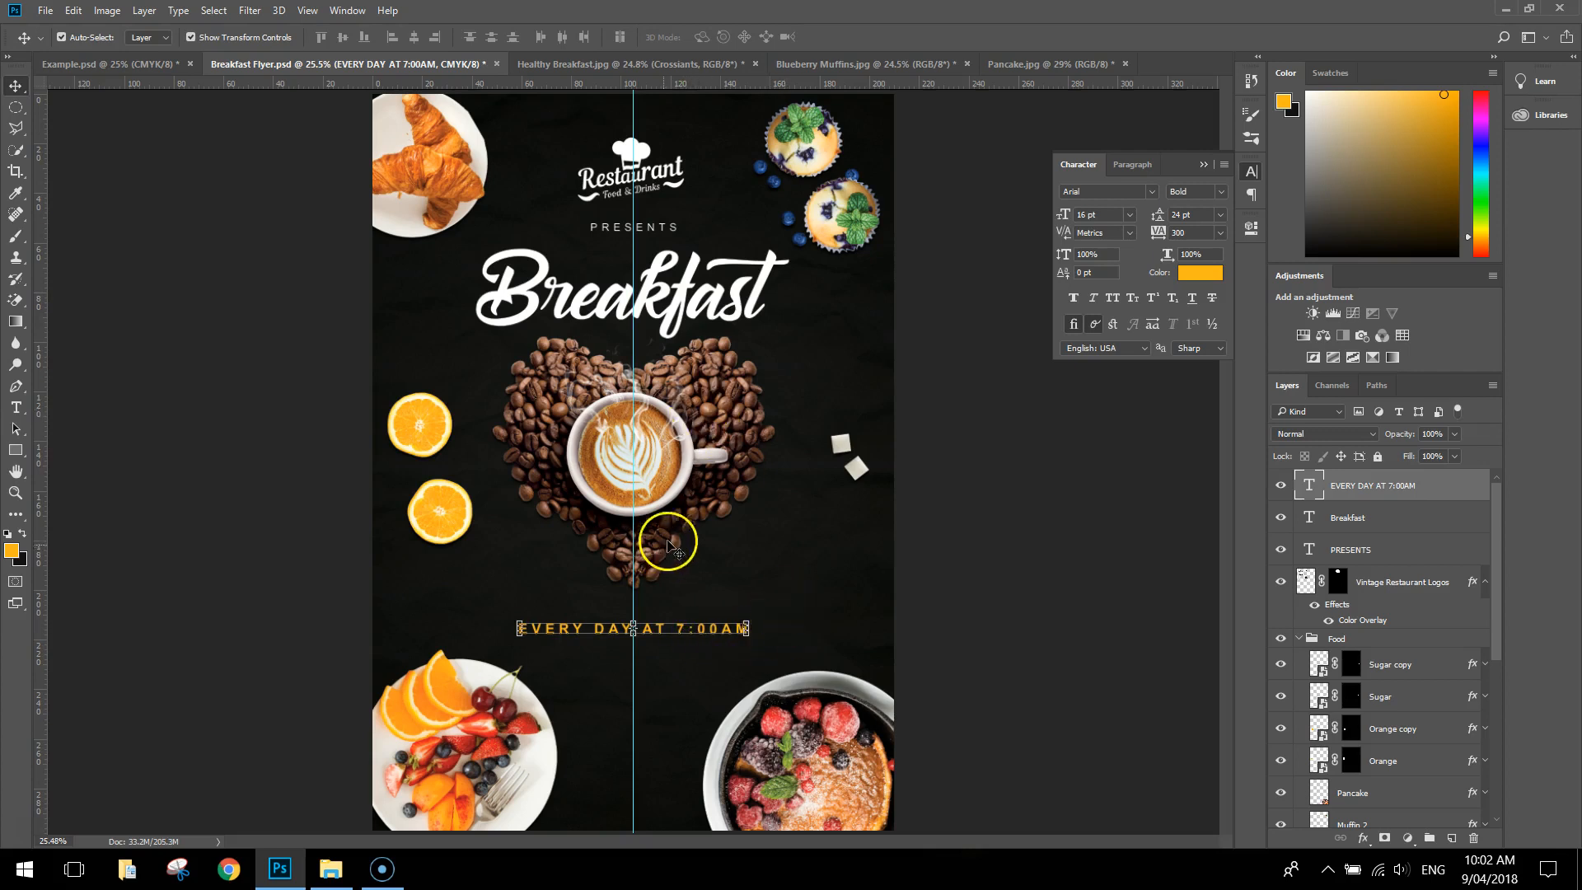
left_click(1082, 663)
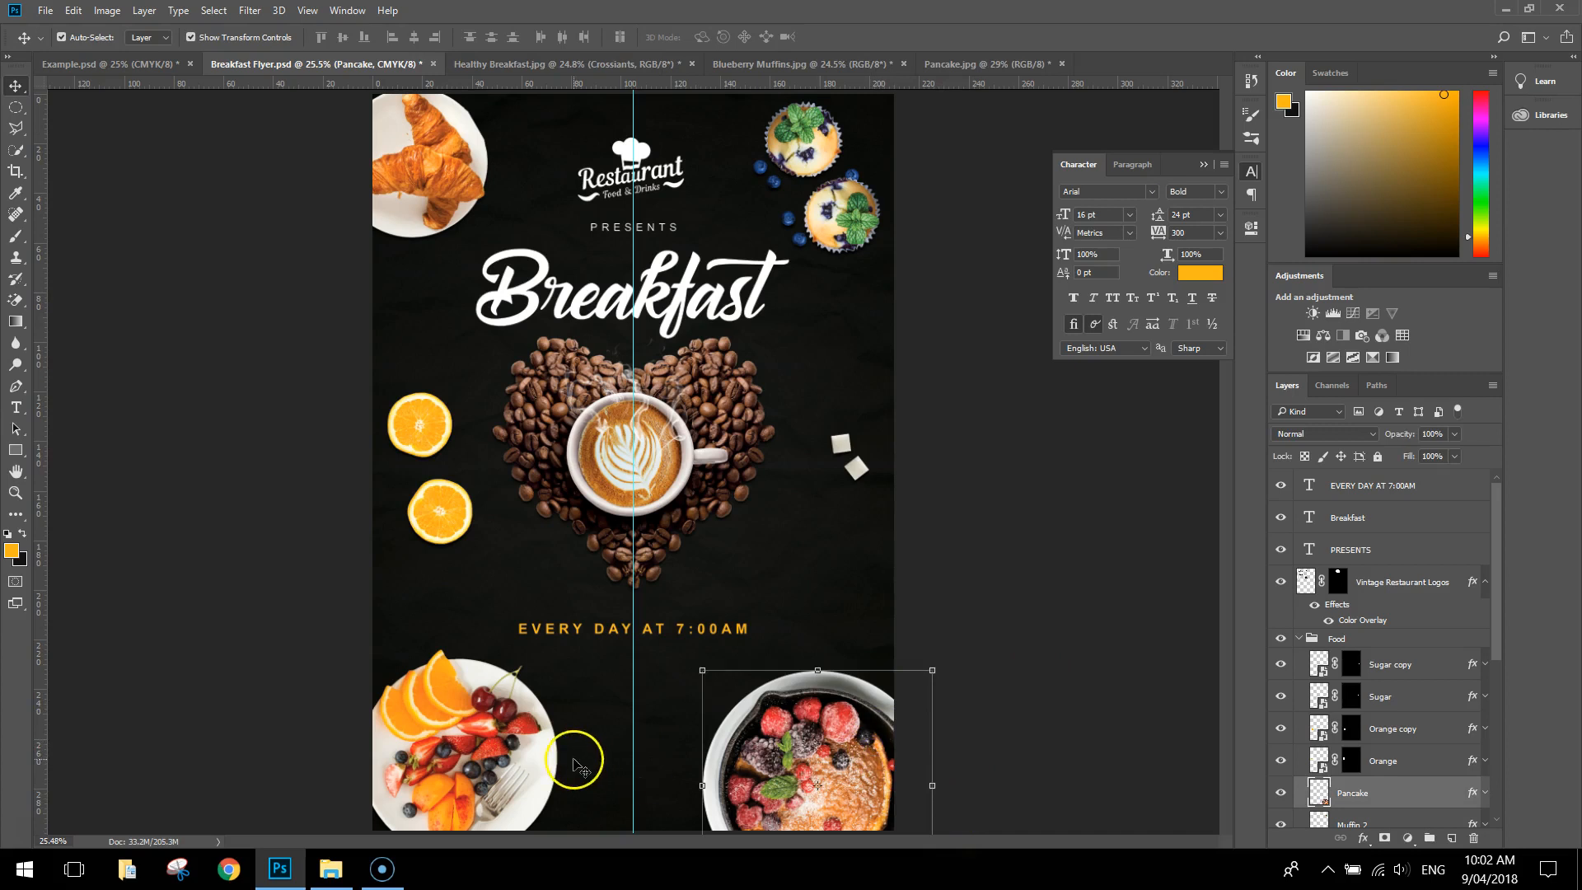
Scale the fruit plate down to about 85%, keeping it in the flyer's lower-left corner
left_click(495, 758)
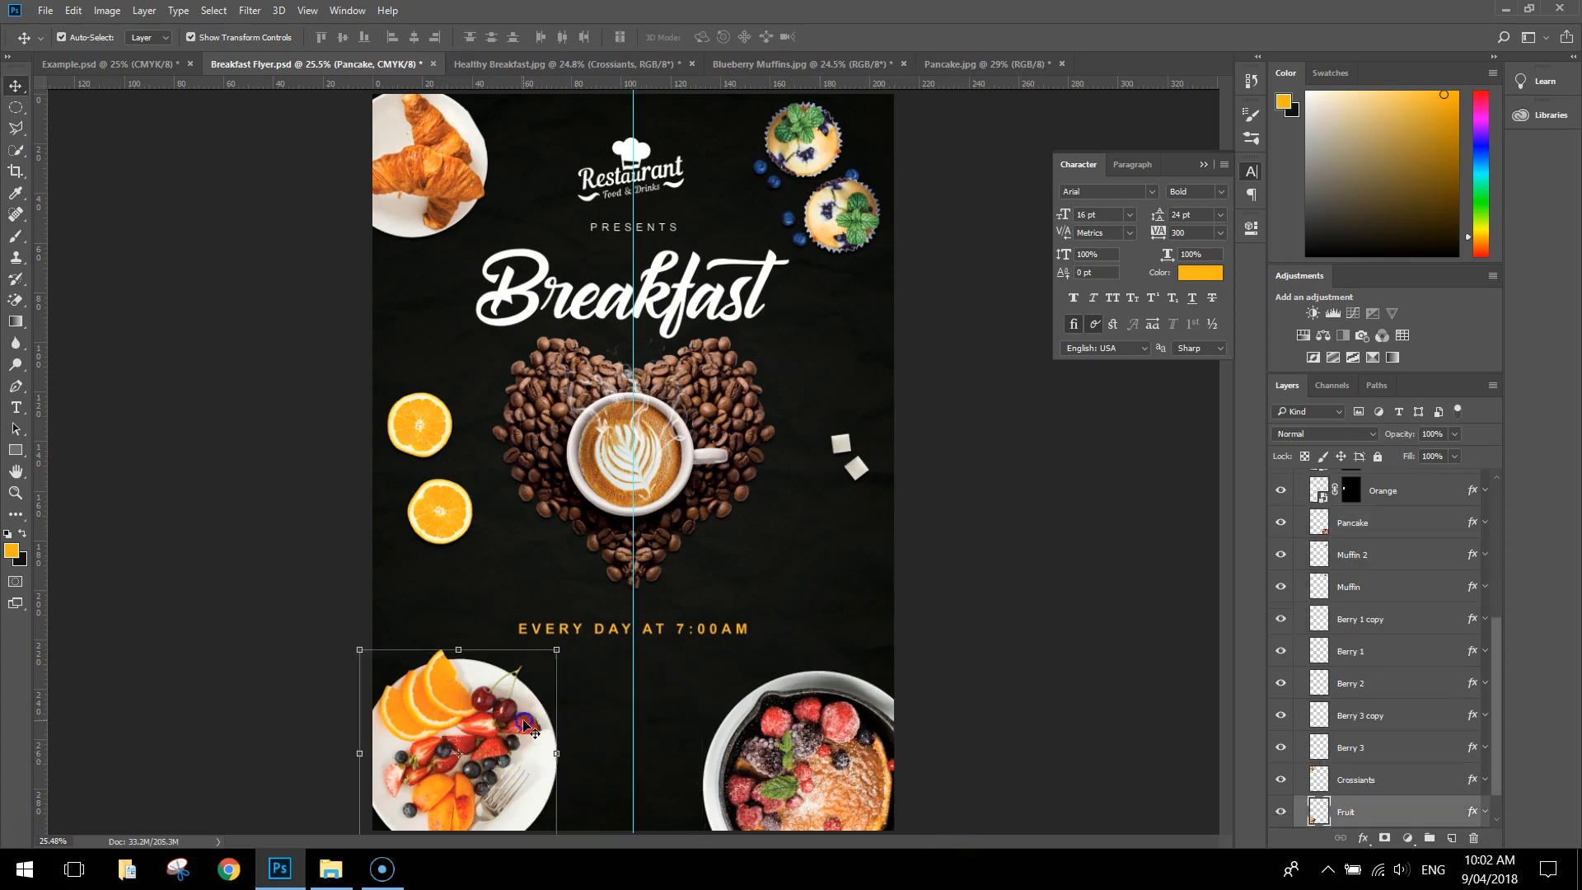
left_click_drag(554, 651, 518, 675)
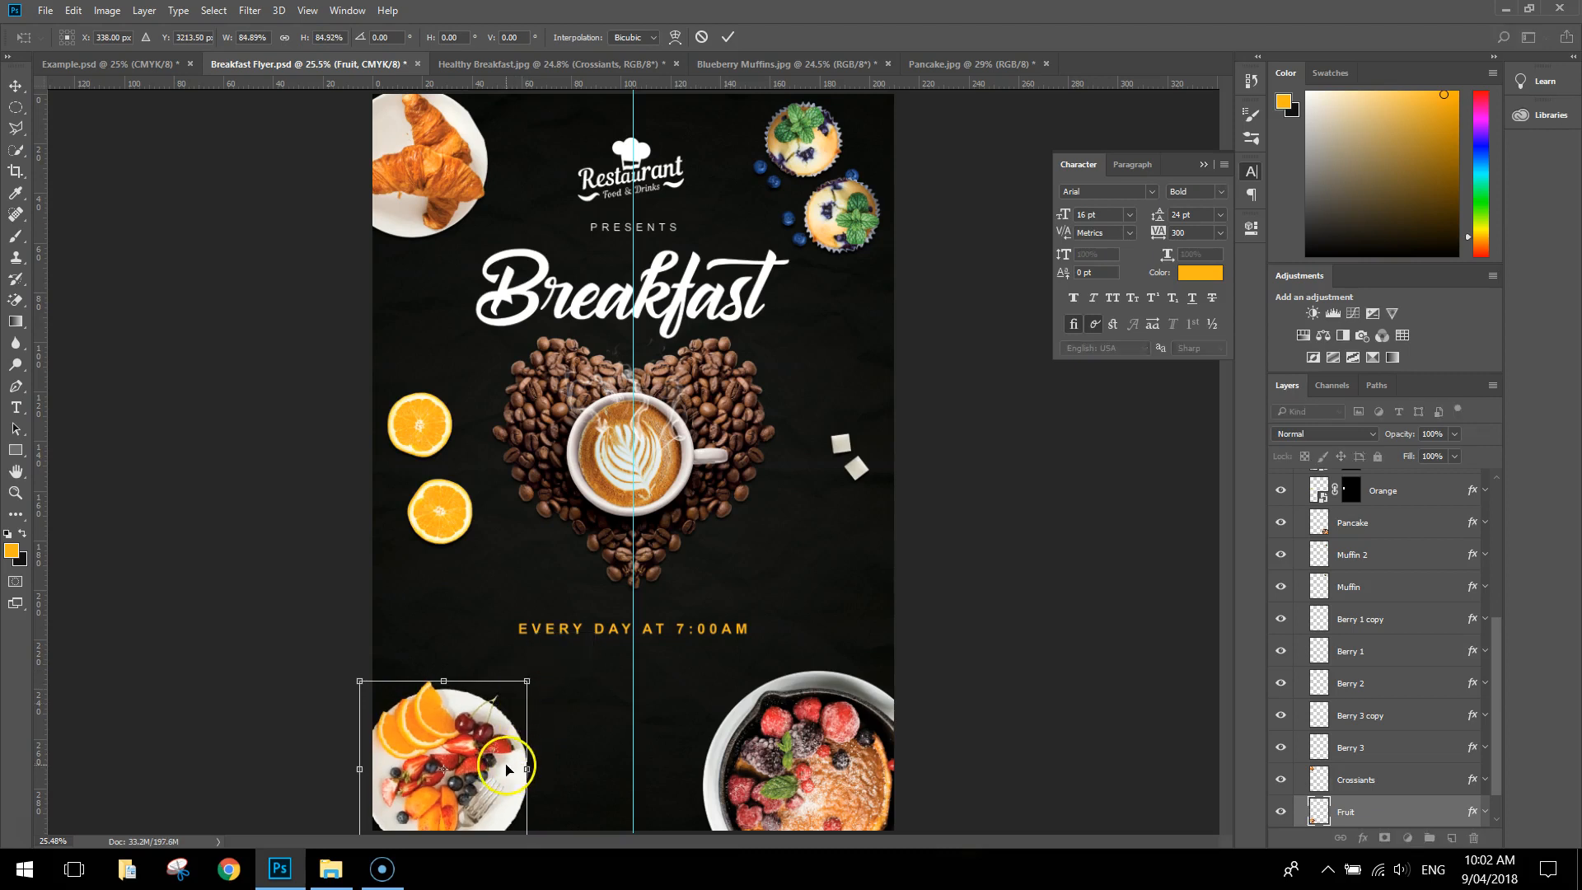
key("Return")
Scale the pancake pan down to match the fruit plate, nudge it up within the lower-right corner and deselect it
left_click(782, 730)
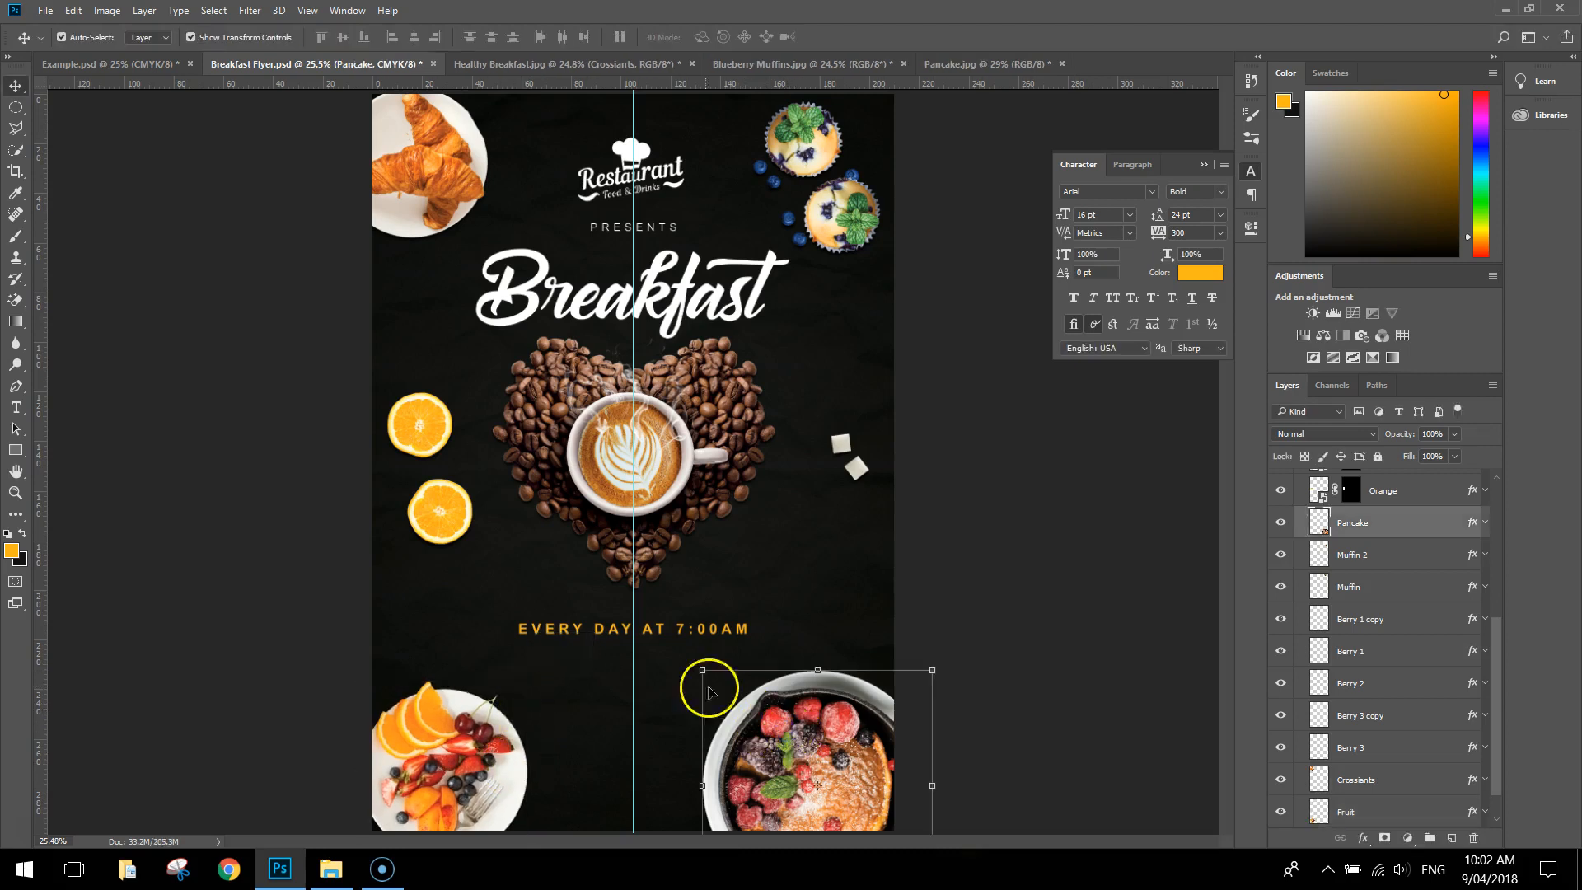
left_click_drag(701, 670, 744, 711)
left_click_drag(842, 749, 833, 725)
key("Return")
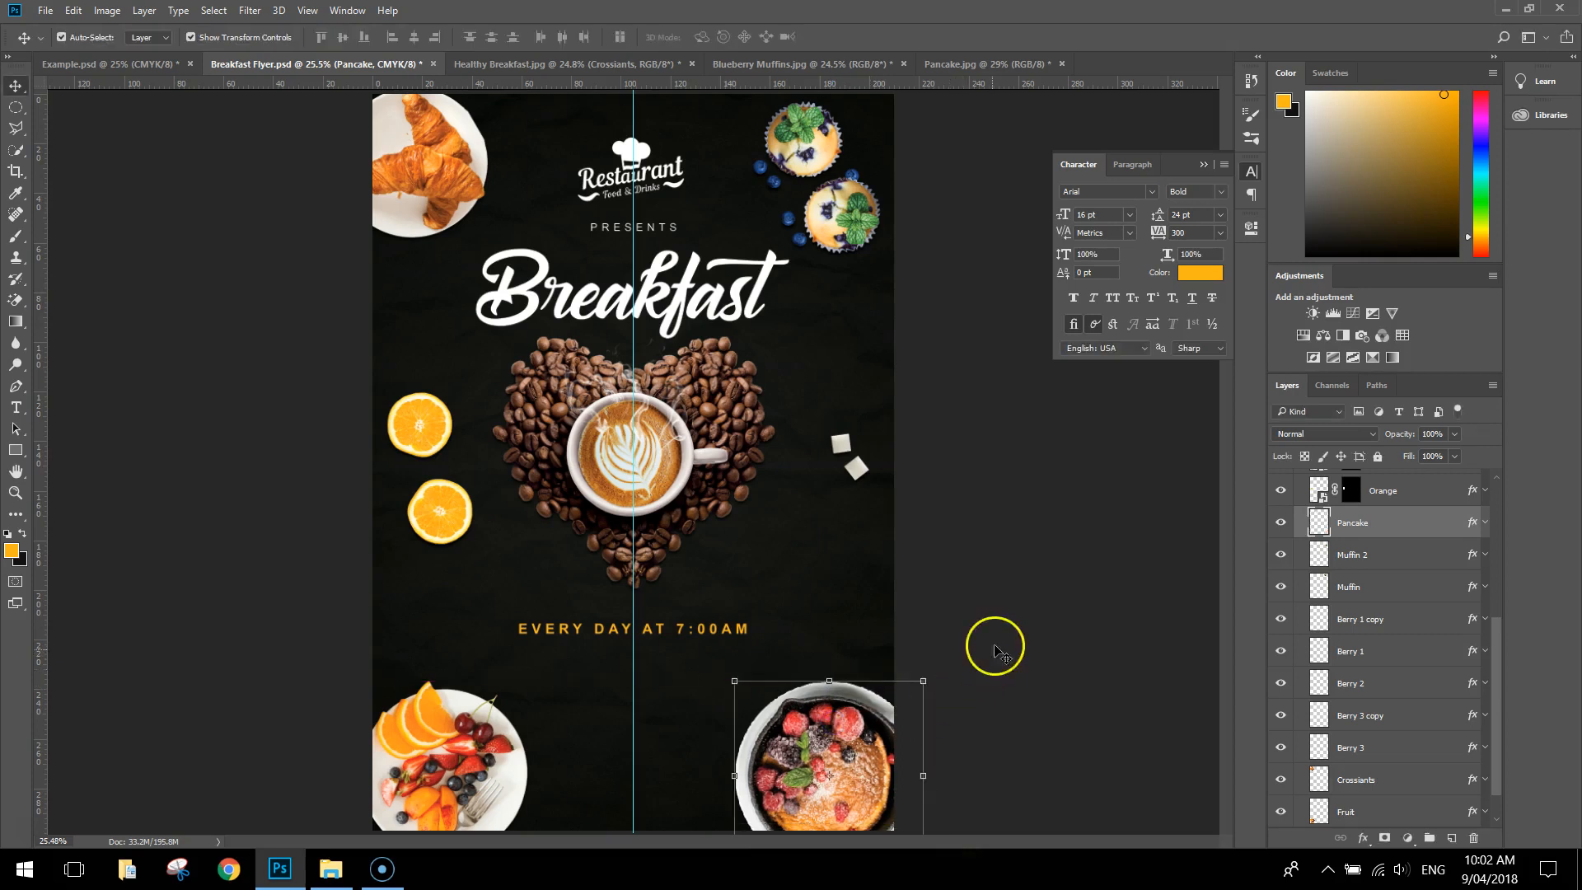
left_click(960, 659)
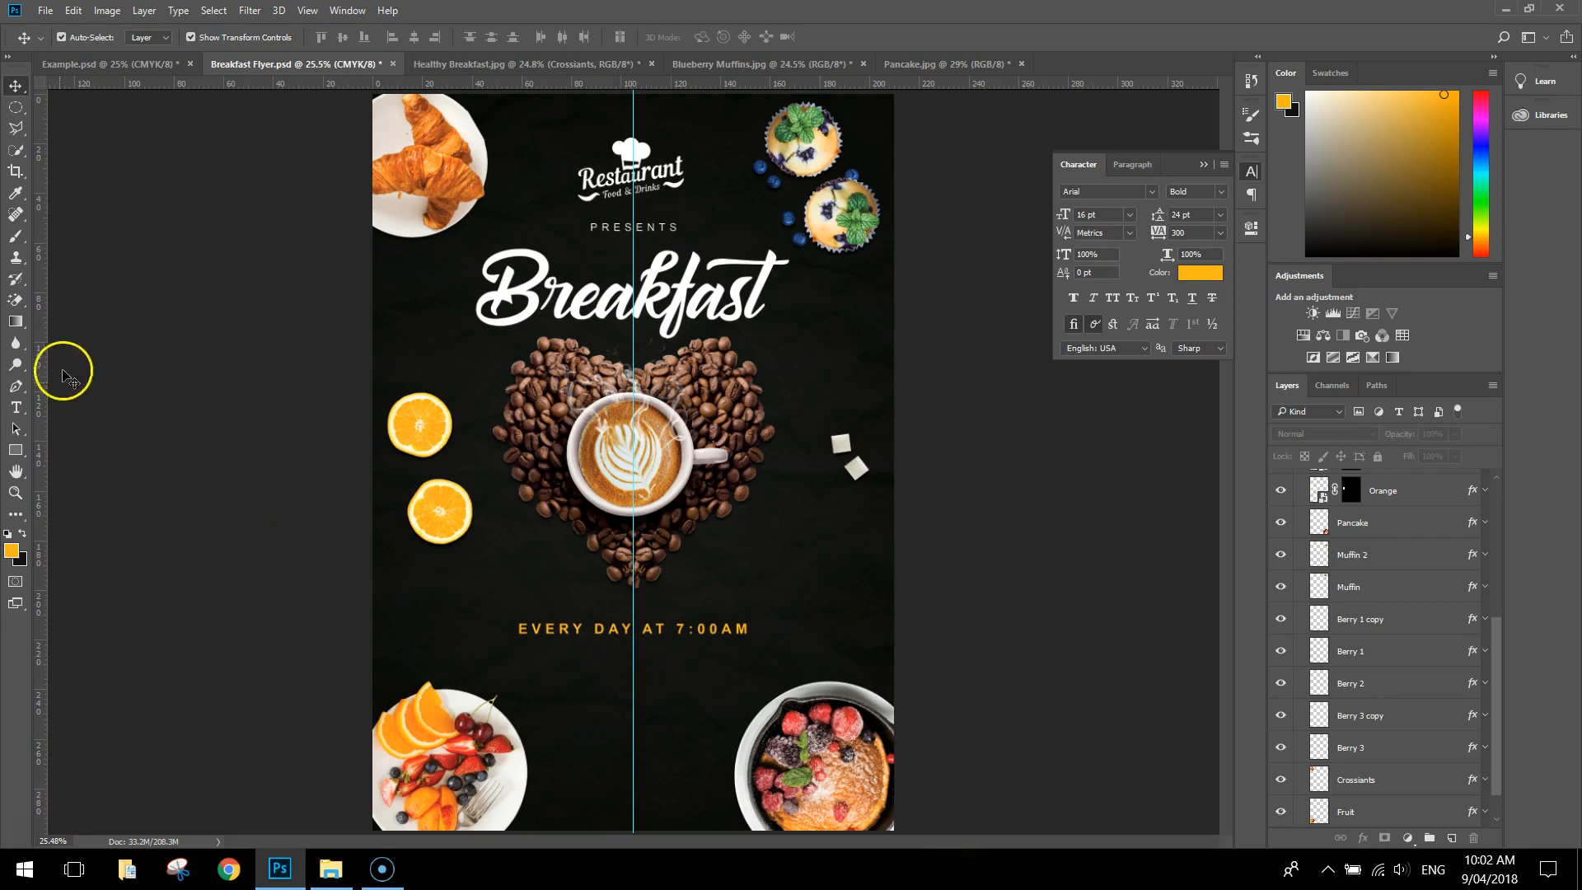
Set up the Type tool with 18 pt size, centred alignment, white colour and 0 tracking for the contact details
left_click(16, 408)
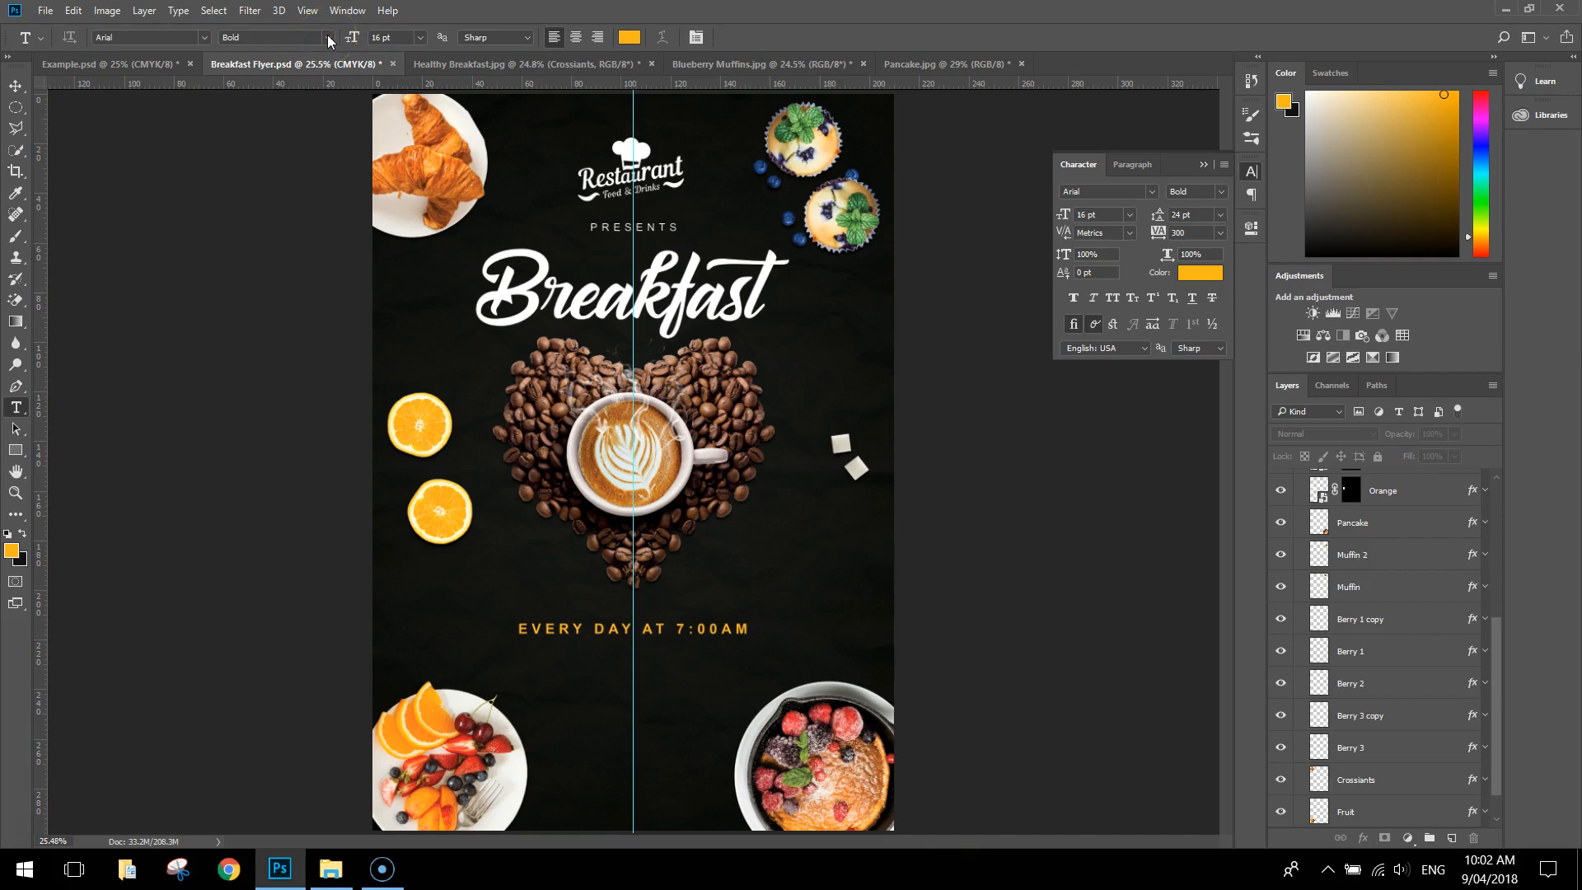
left_click(420, 38)
left_click(443, 239)
left_click(576, 38)
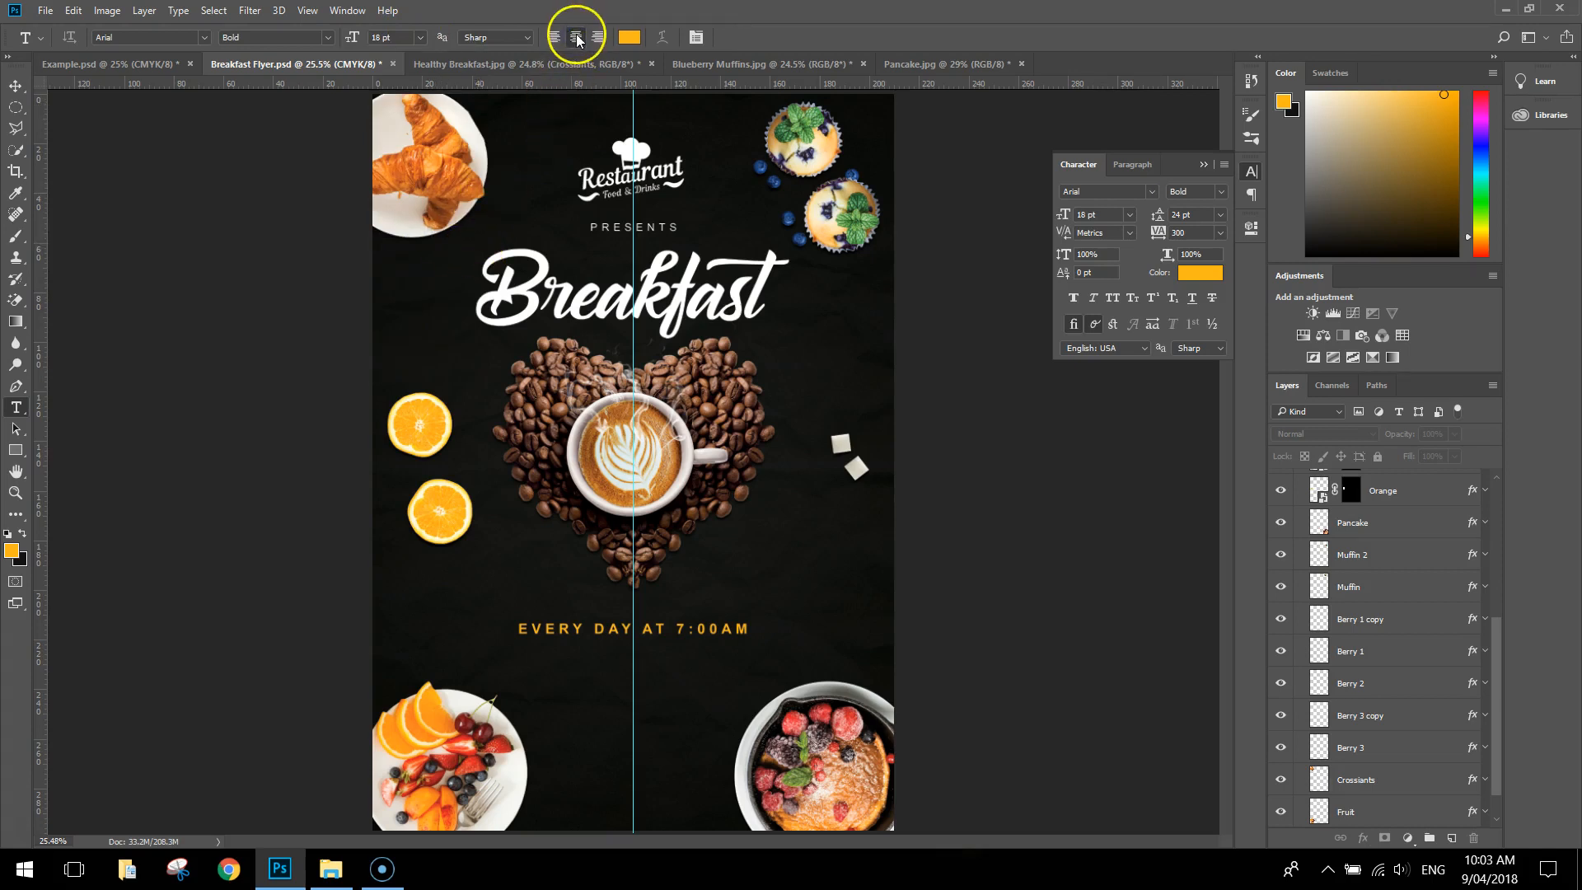
left_click(629, 37)
left_click(727, 257)
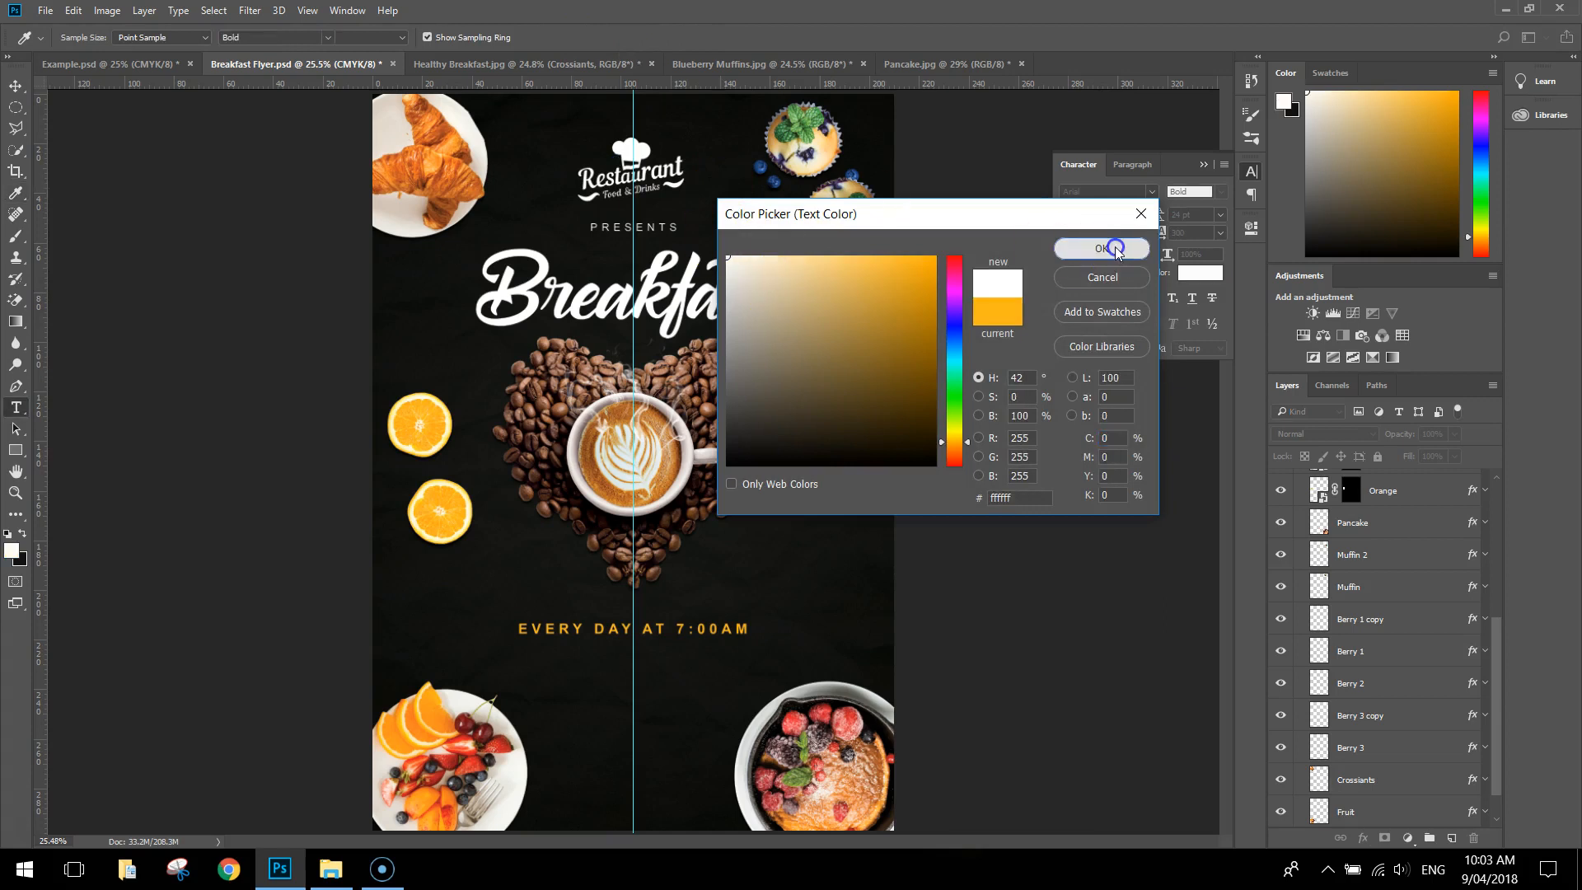
left_click(1116, 252)
left_click(1220, 239)
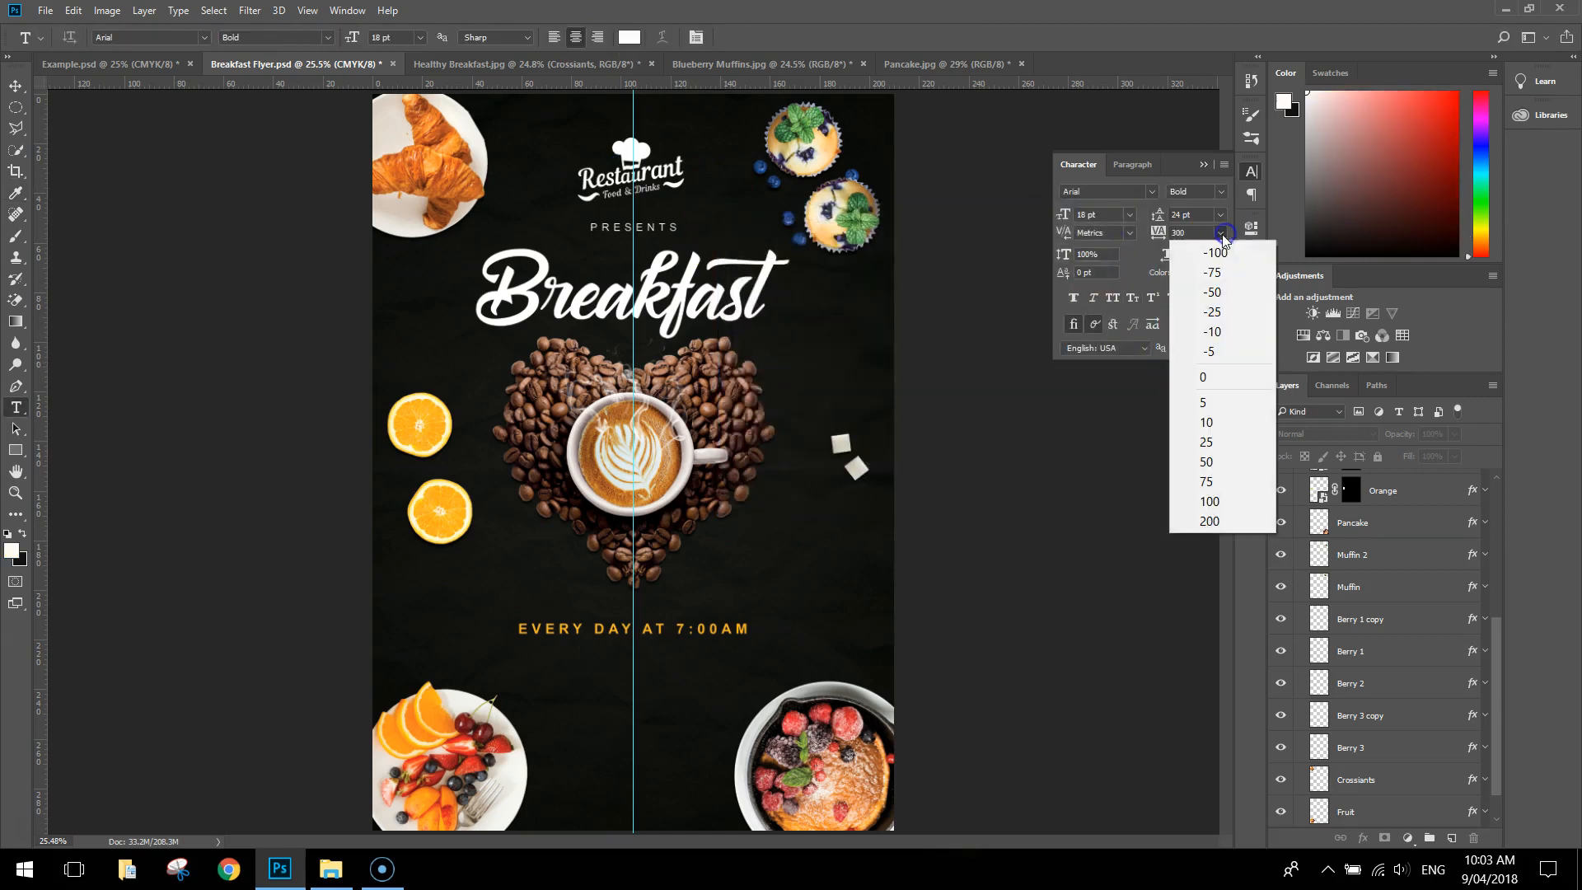
left_click(1207, 370)
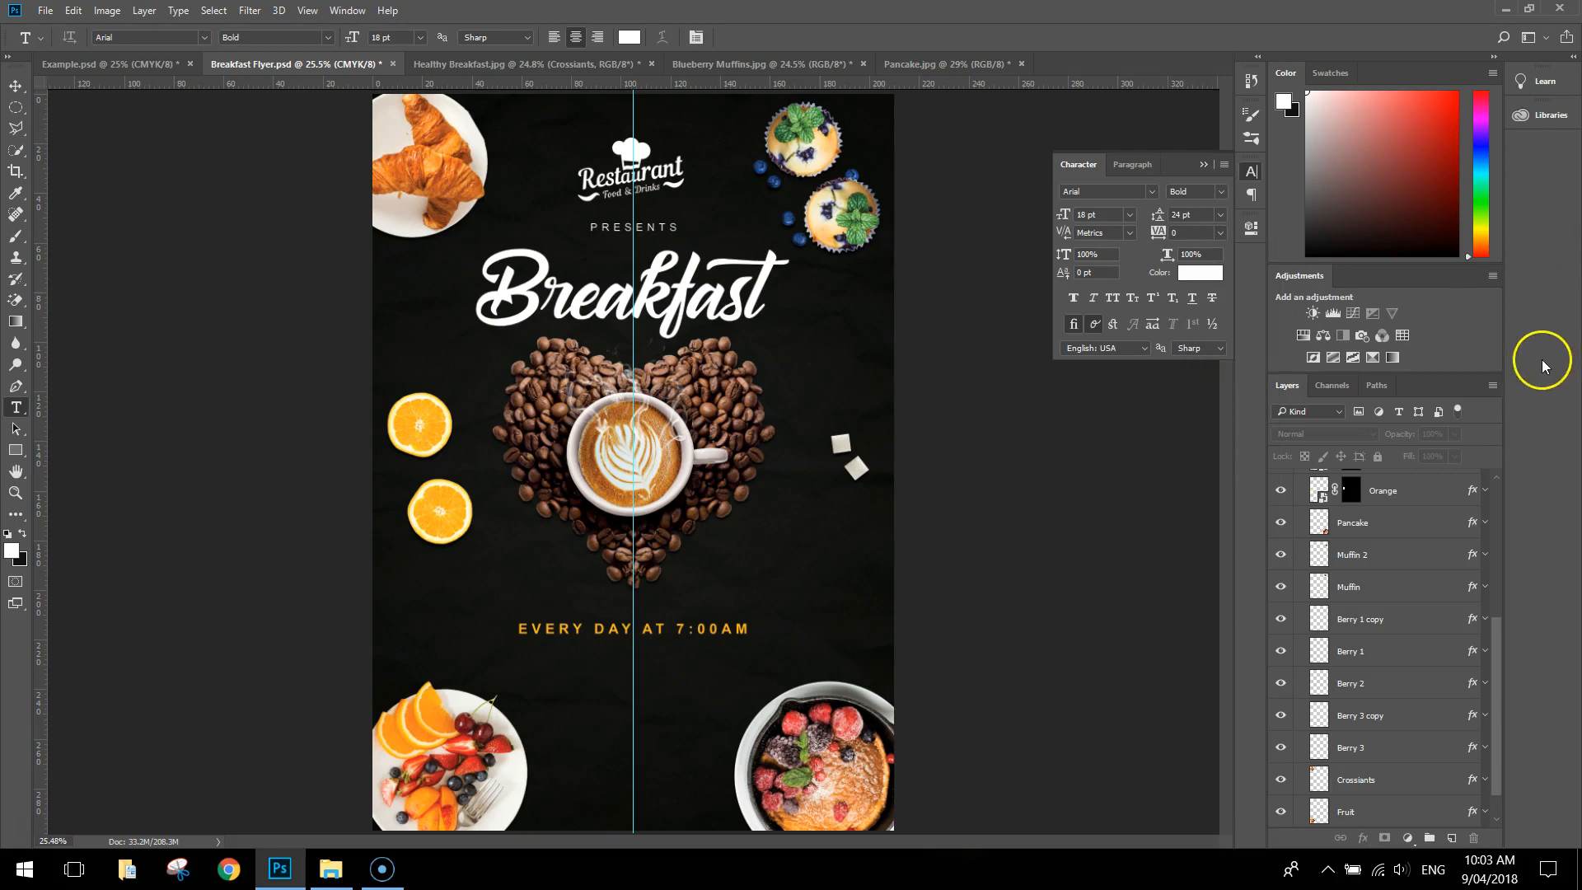
Add the restaurant's two-line street address in capitals and centre it on the guide below the "EVERY DAY AT 7:00AM" line
left_click(556, 721)
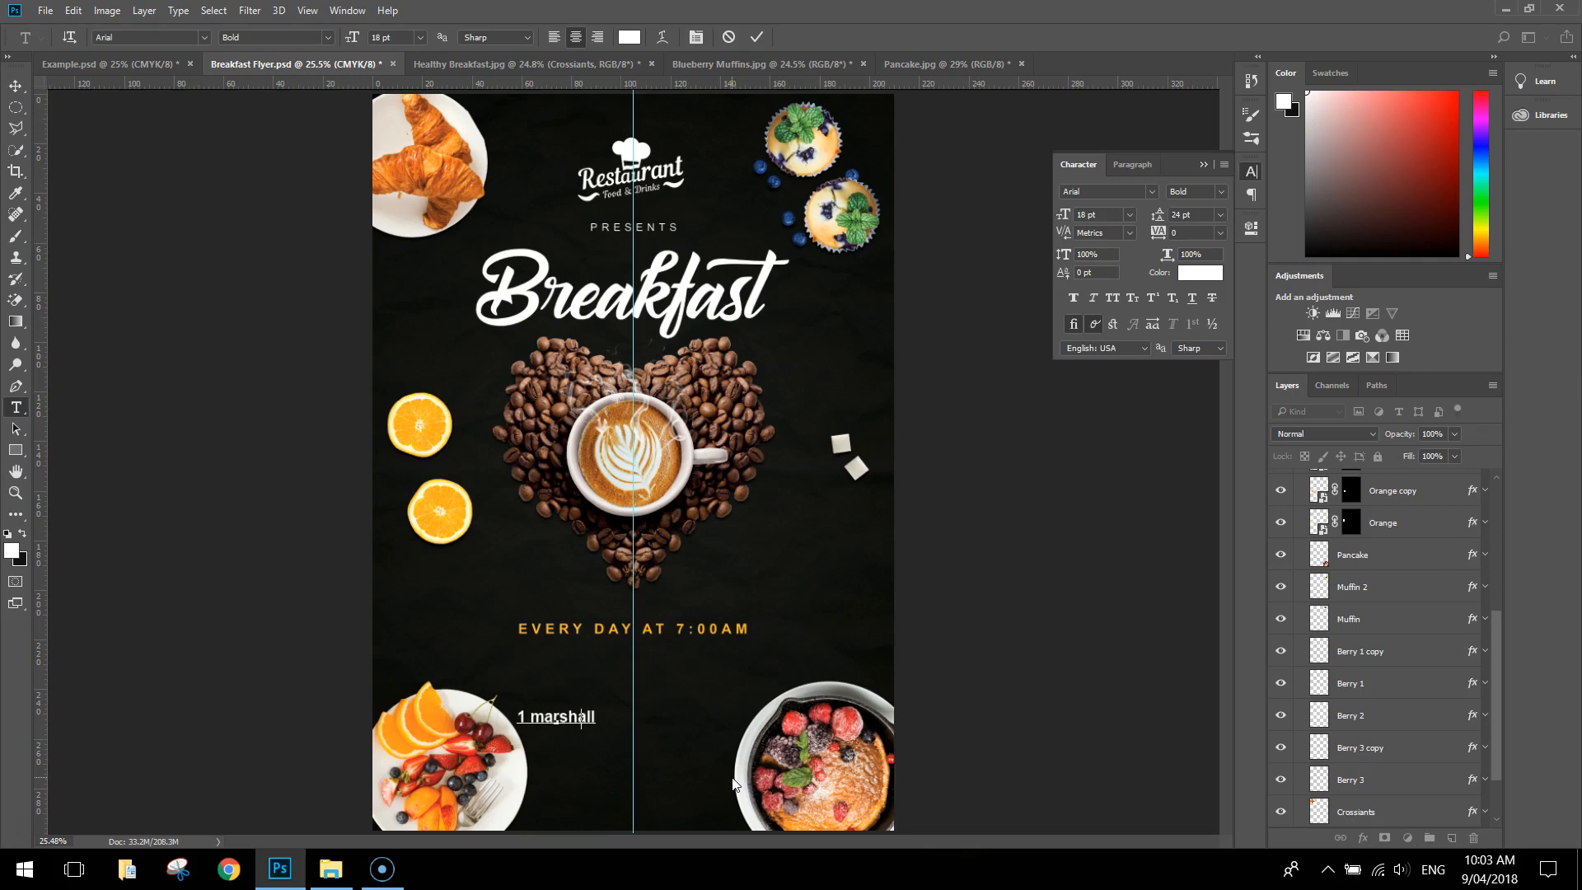
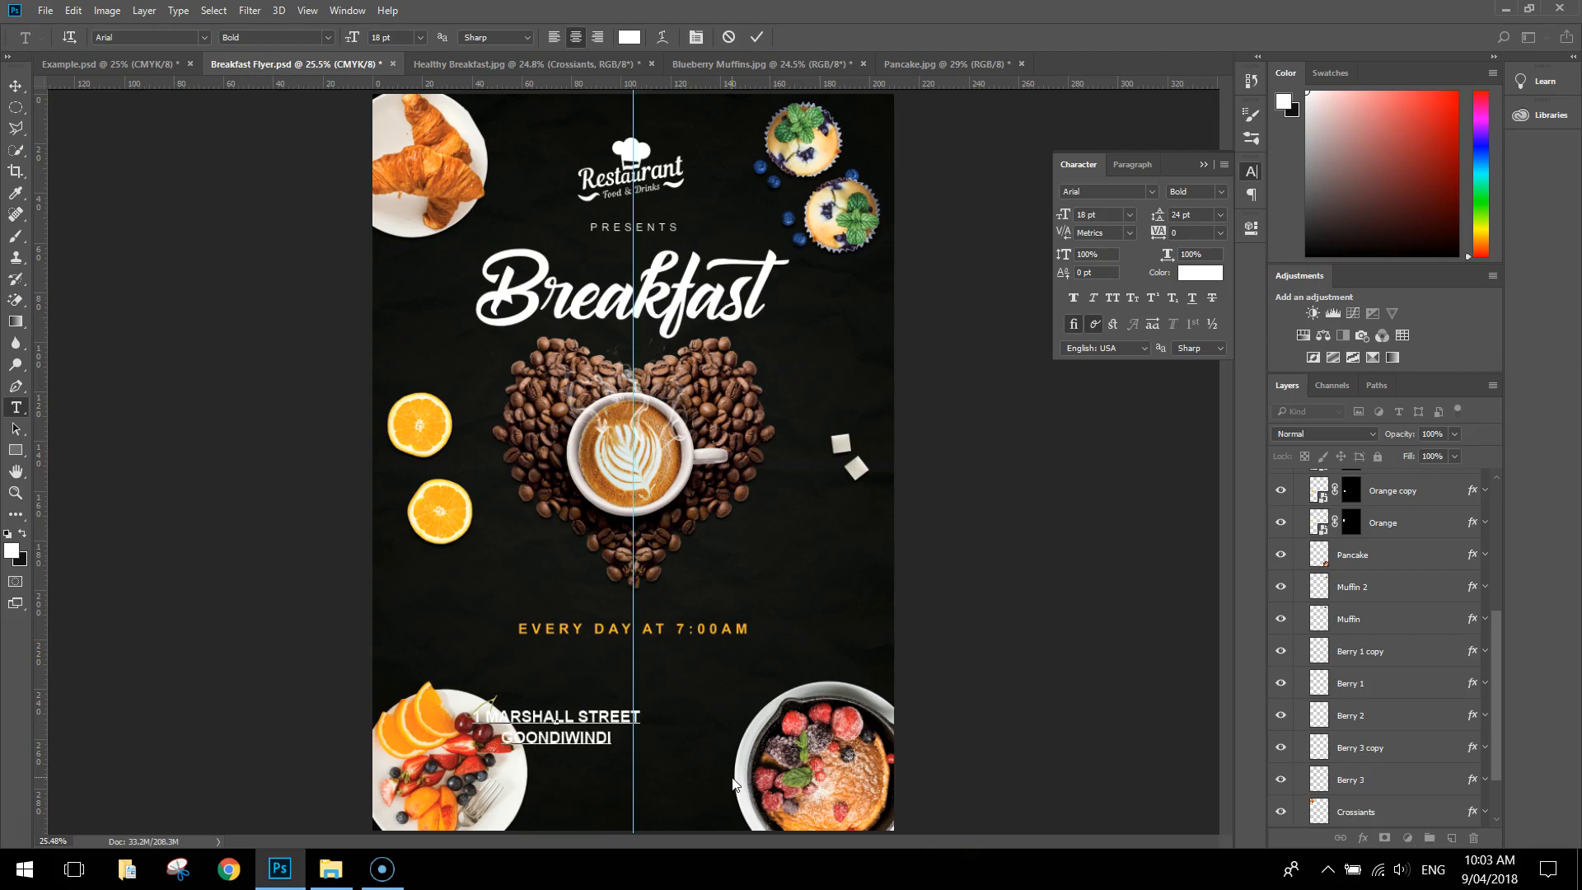
left_click(15, 85)
left_click(582, 717)
left_click_drag(582, 717, 661, 683)
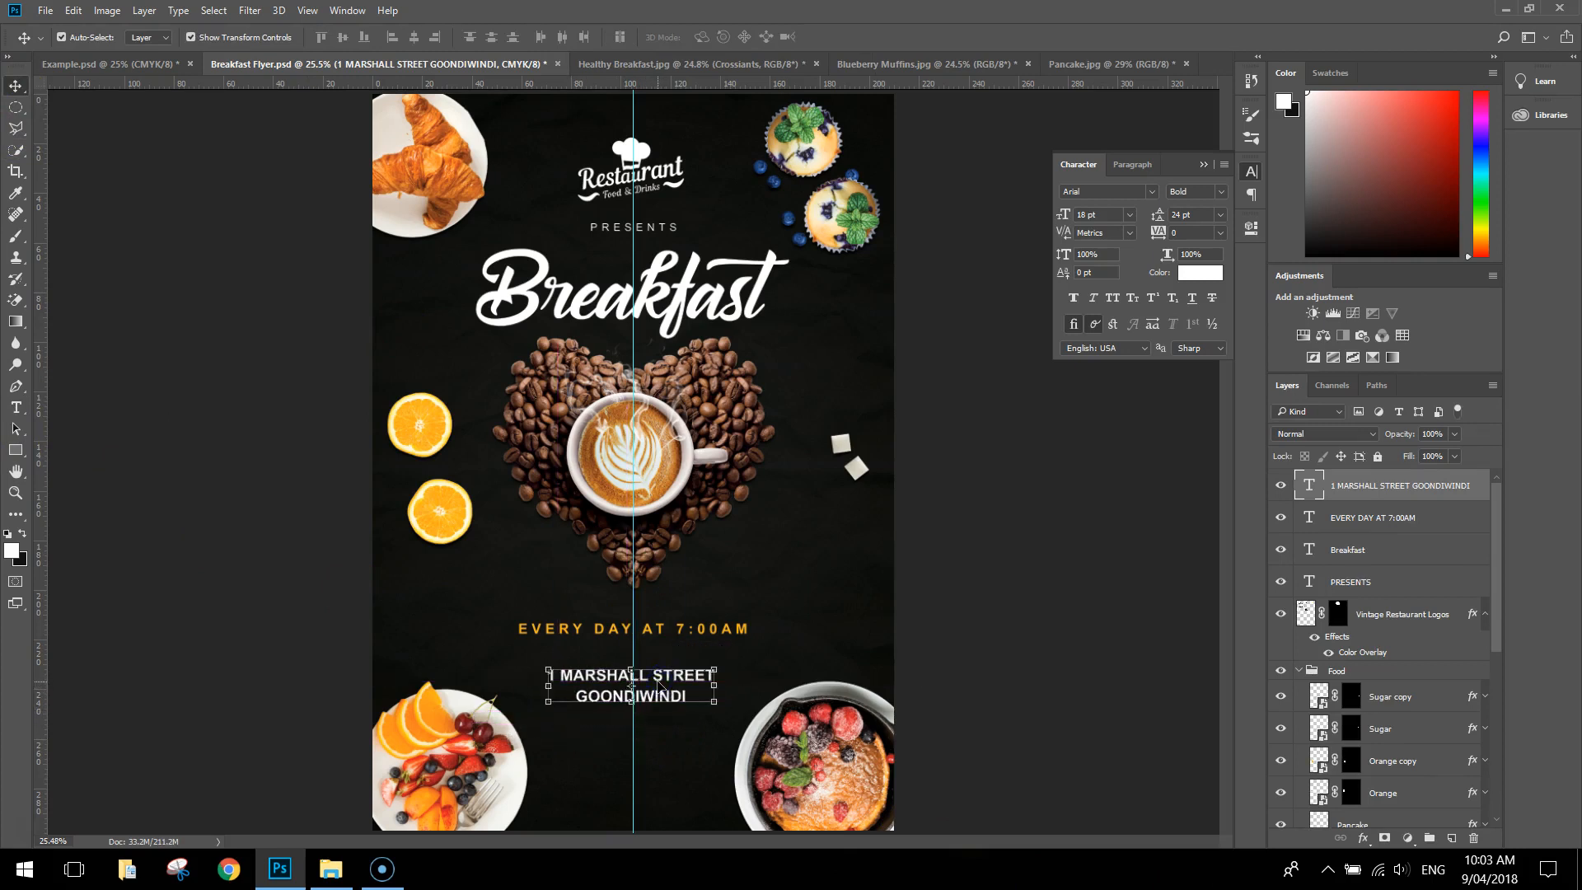
Extend the address text with a blank line and the restaurant's phone number including the area code
key("t")
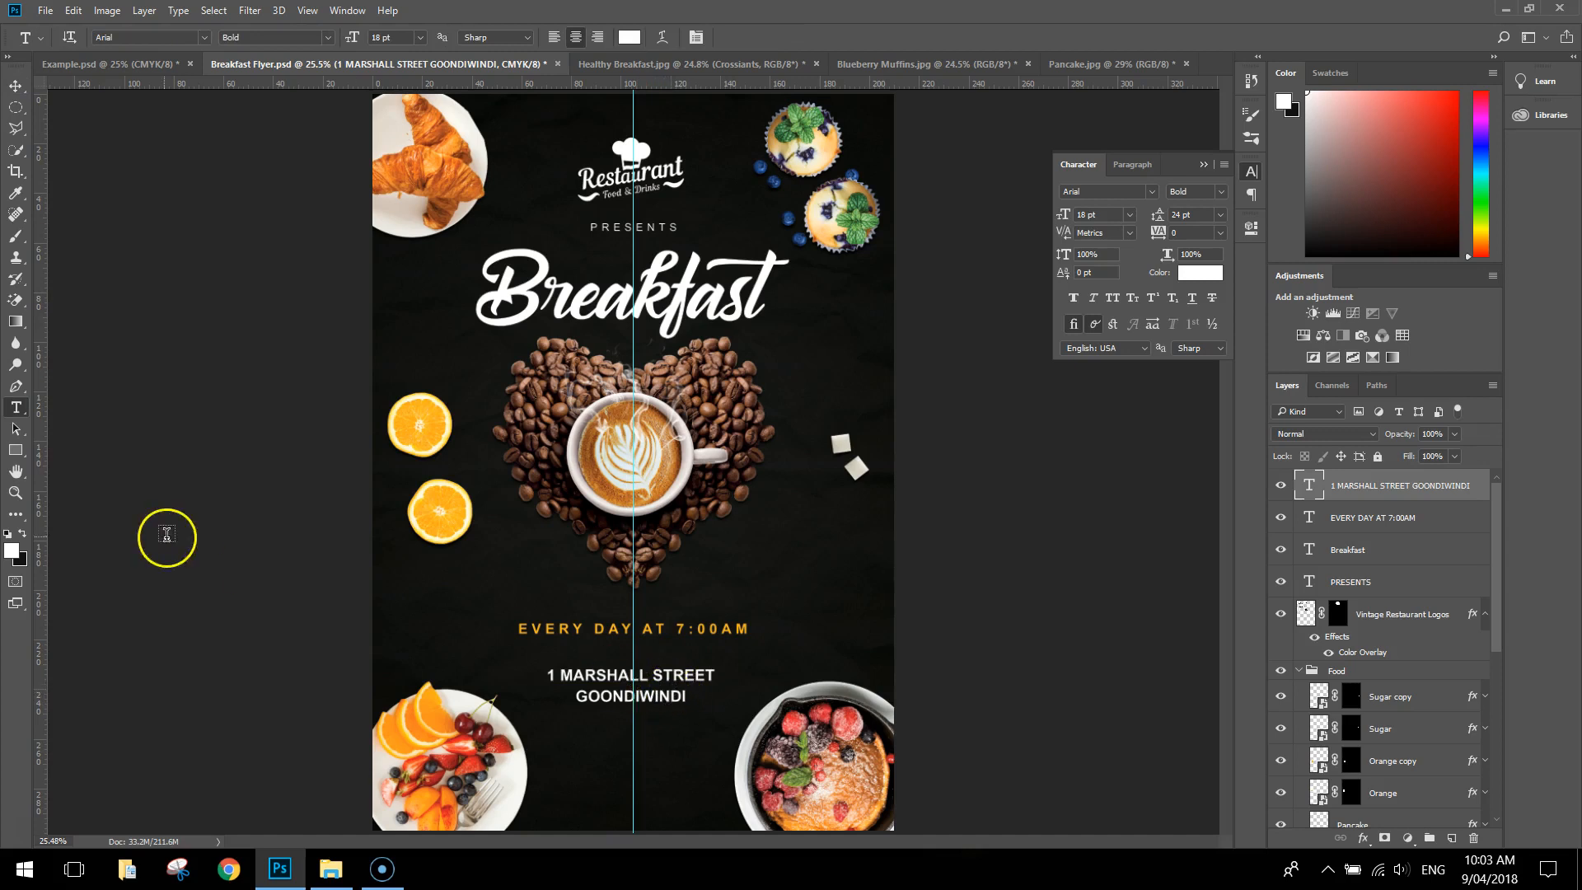
left_click(655, 678)
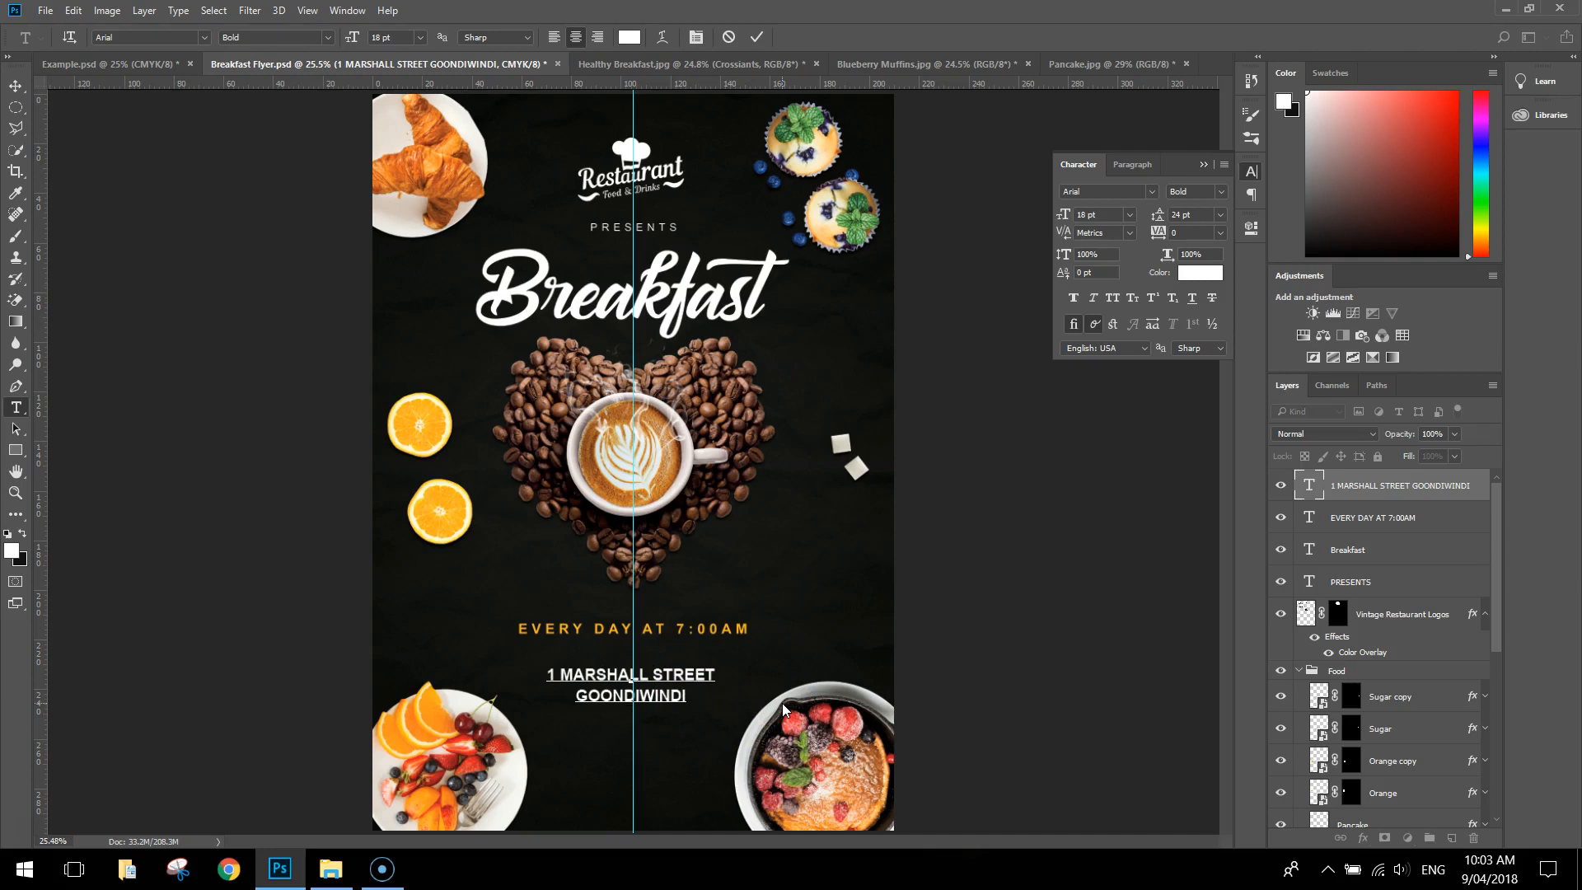
key("Return")
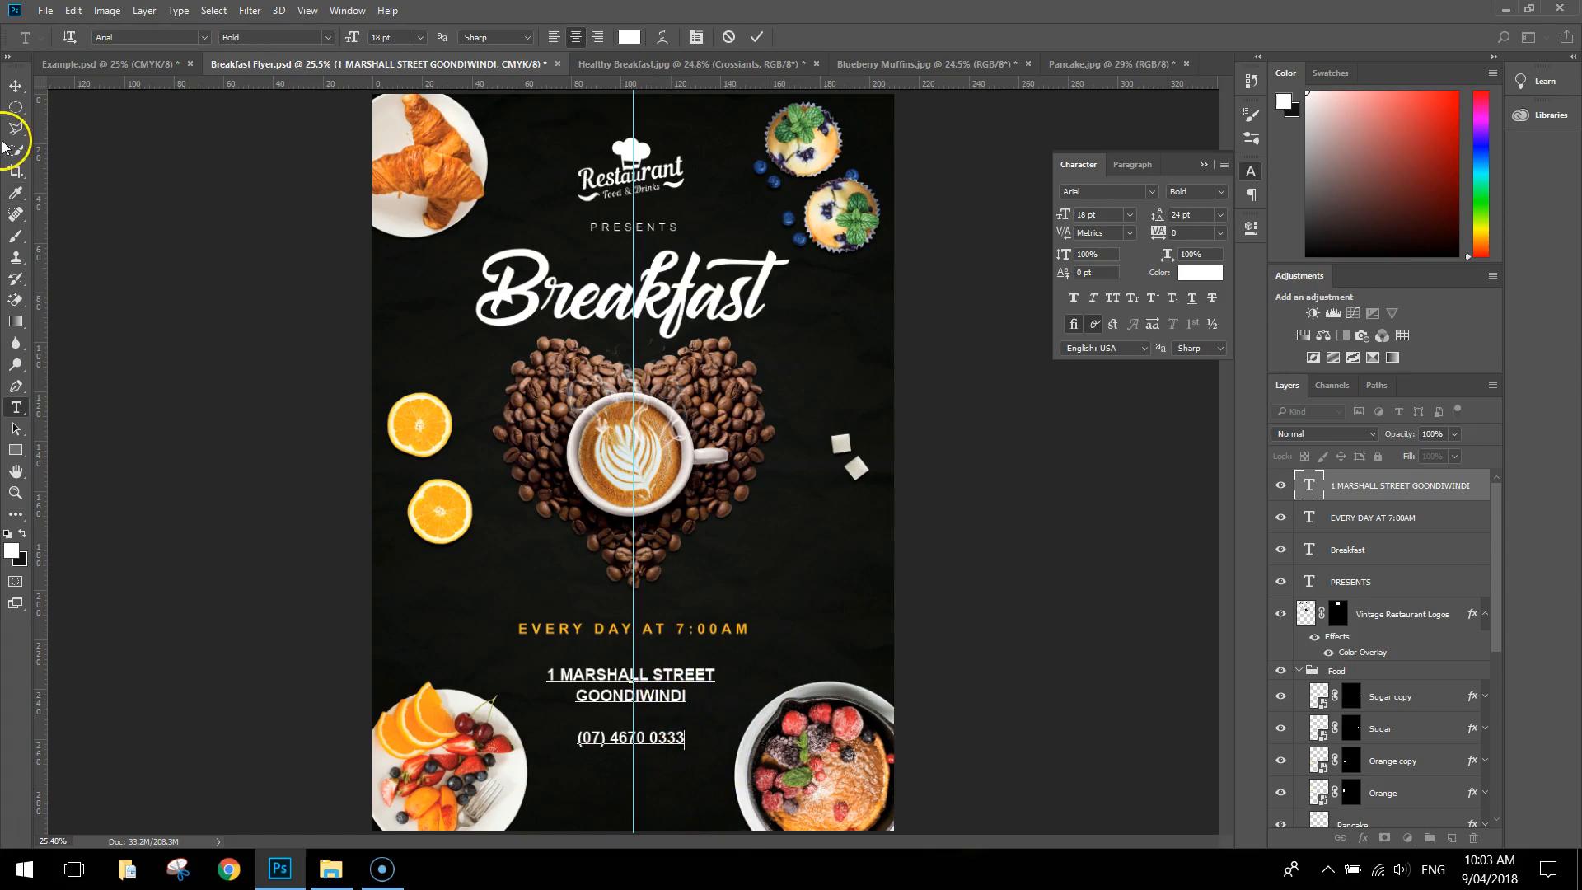
Move the address and phone text block slightly up towards the "EVERY DAY AT 7:00AM" line and deselect it
left_click(15, 85)
left_click_drag(666, 684, 666, 678)
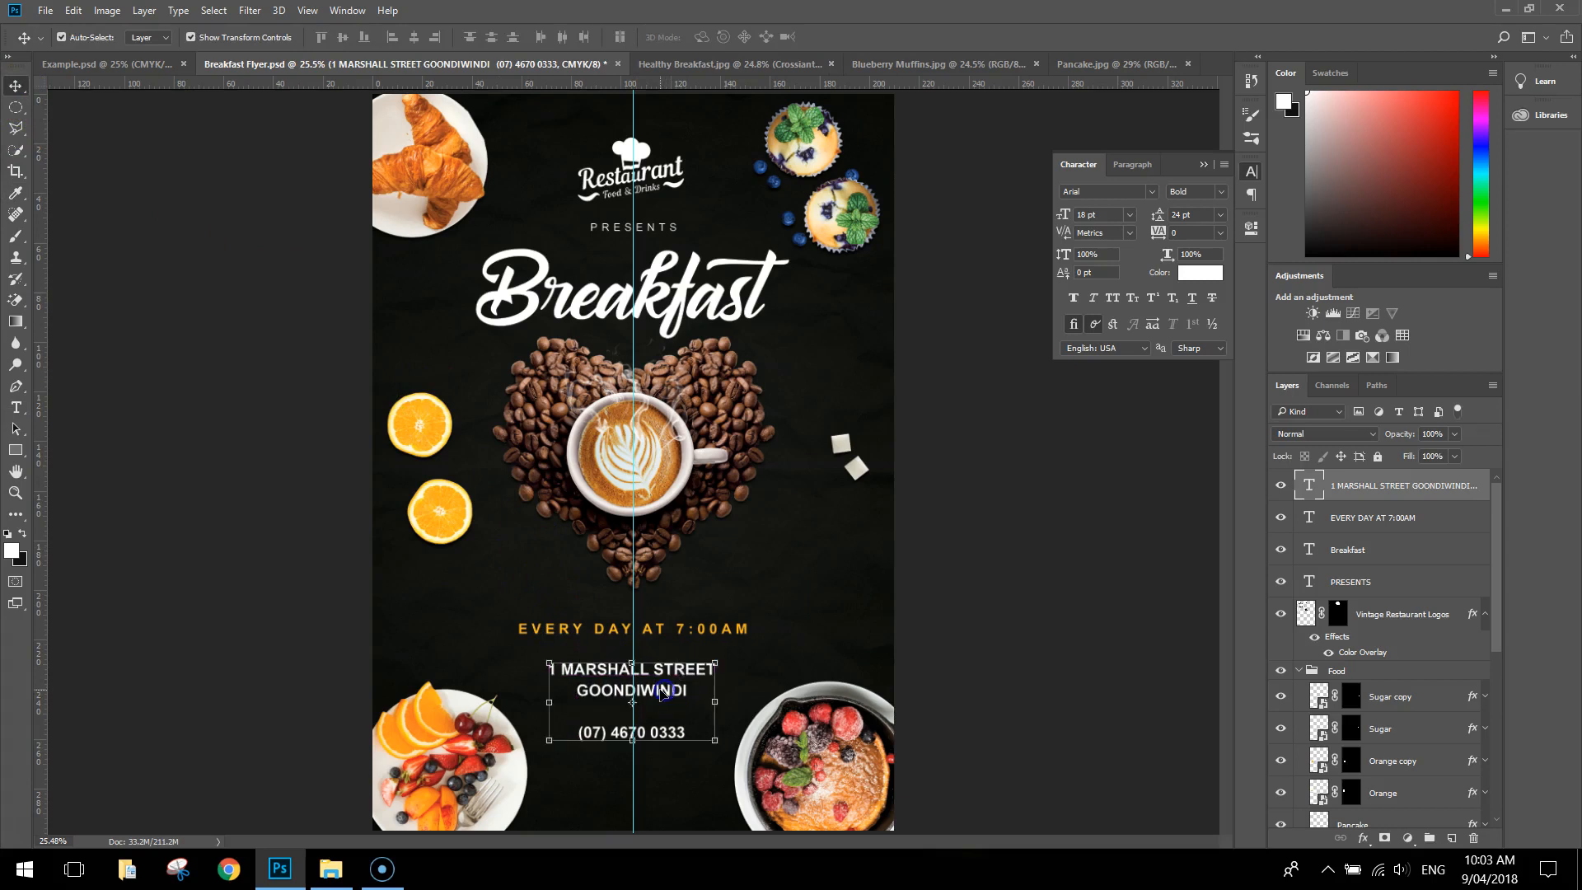
left_click(925, 618)
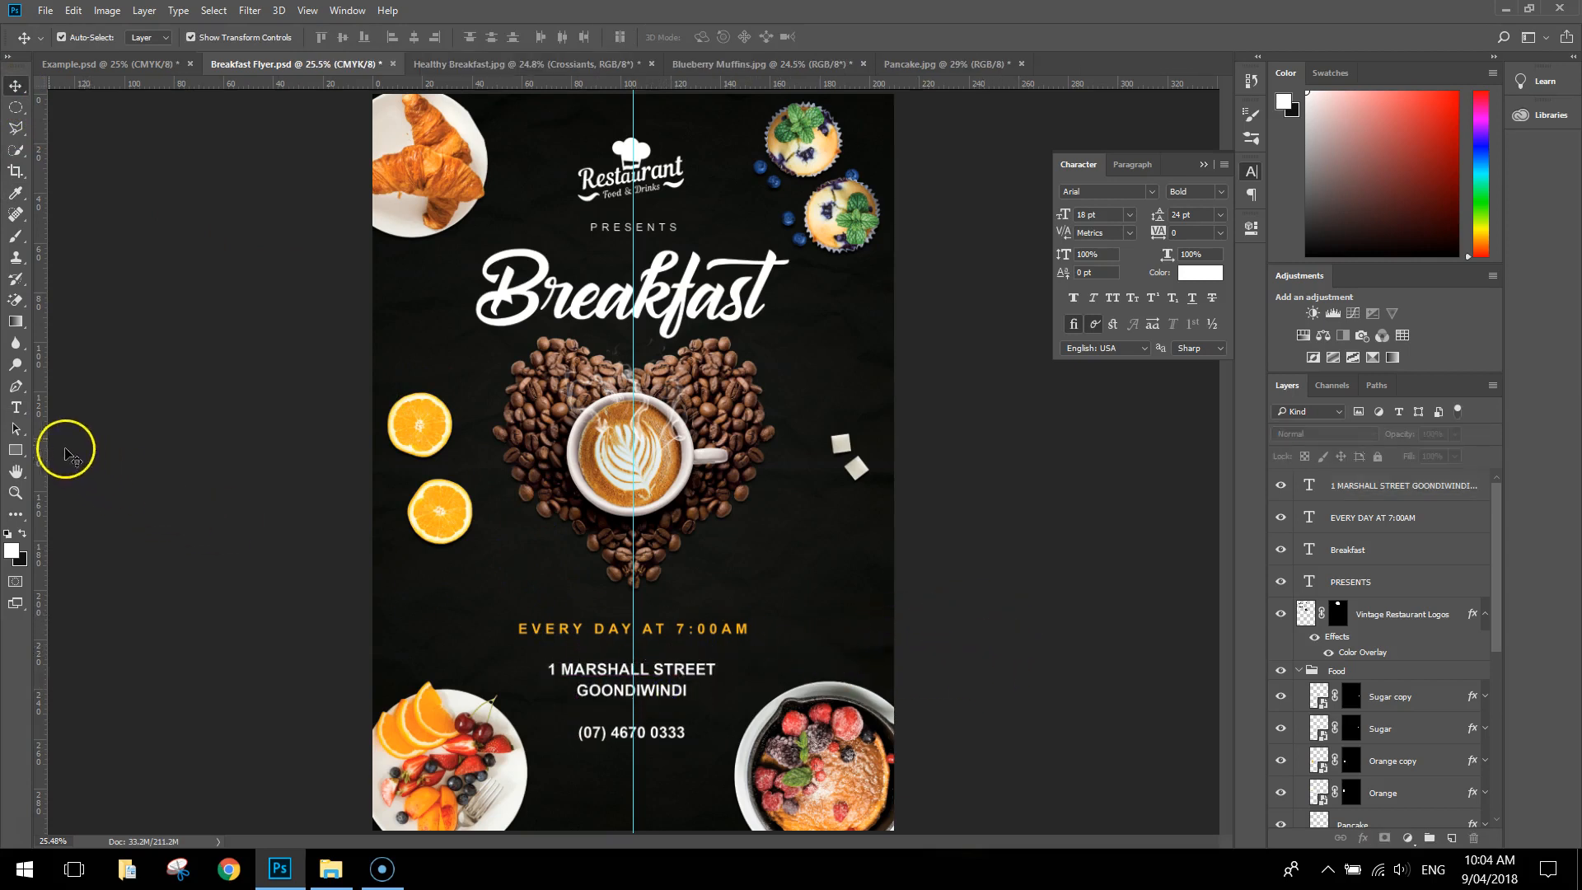
left_click(16, 408)
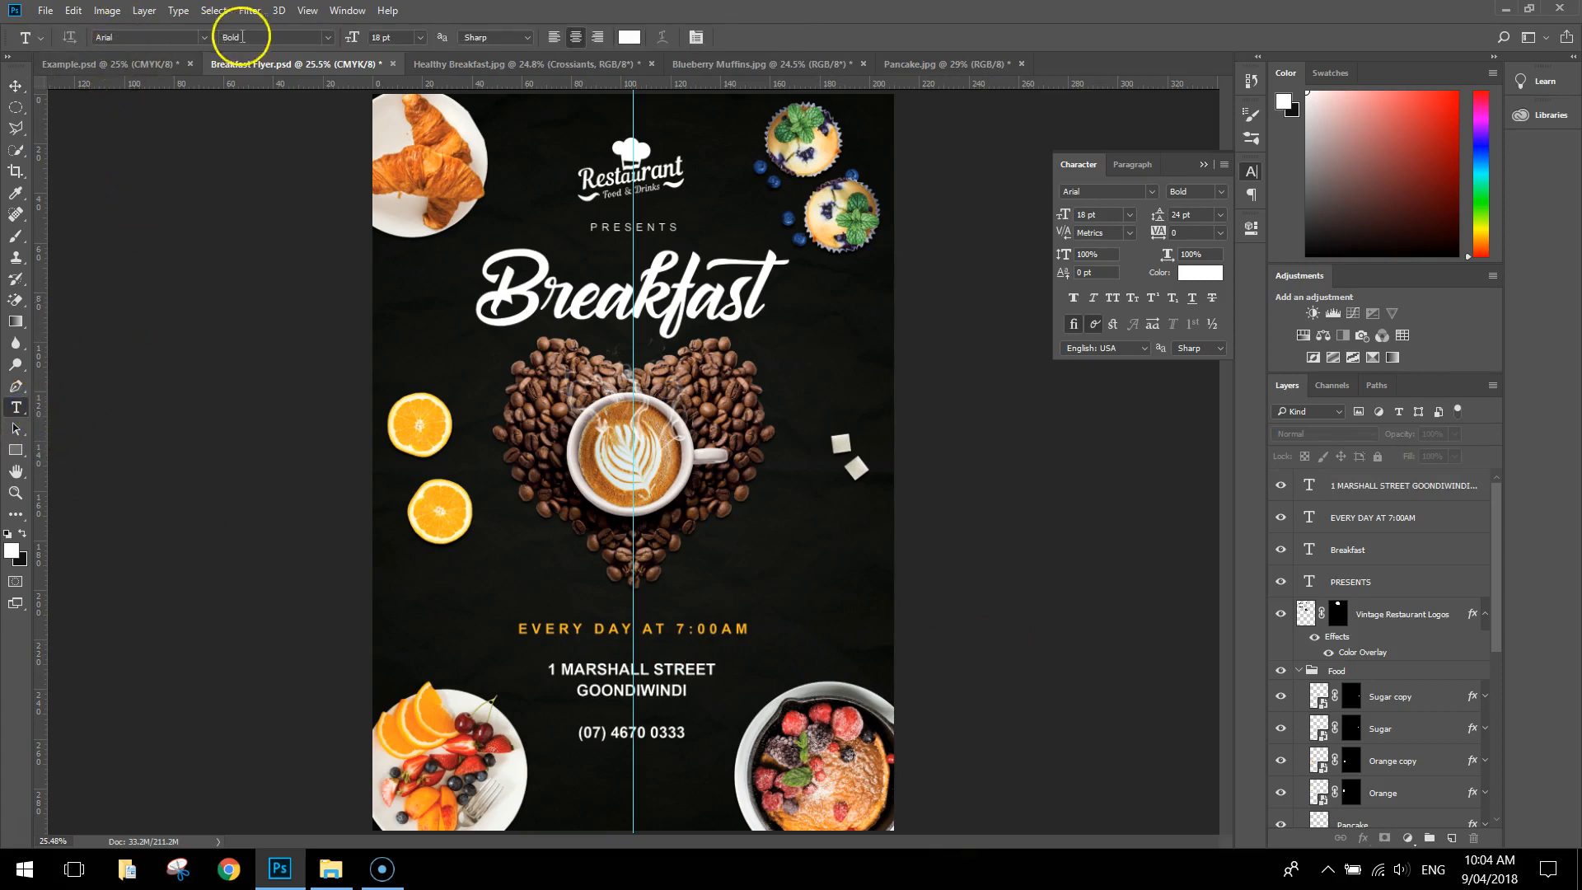
left_click(327, 37)
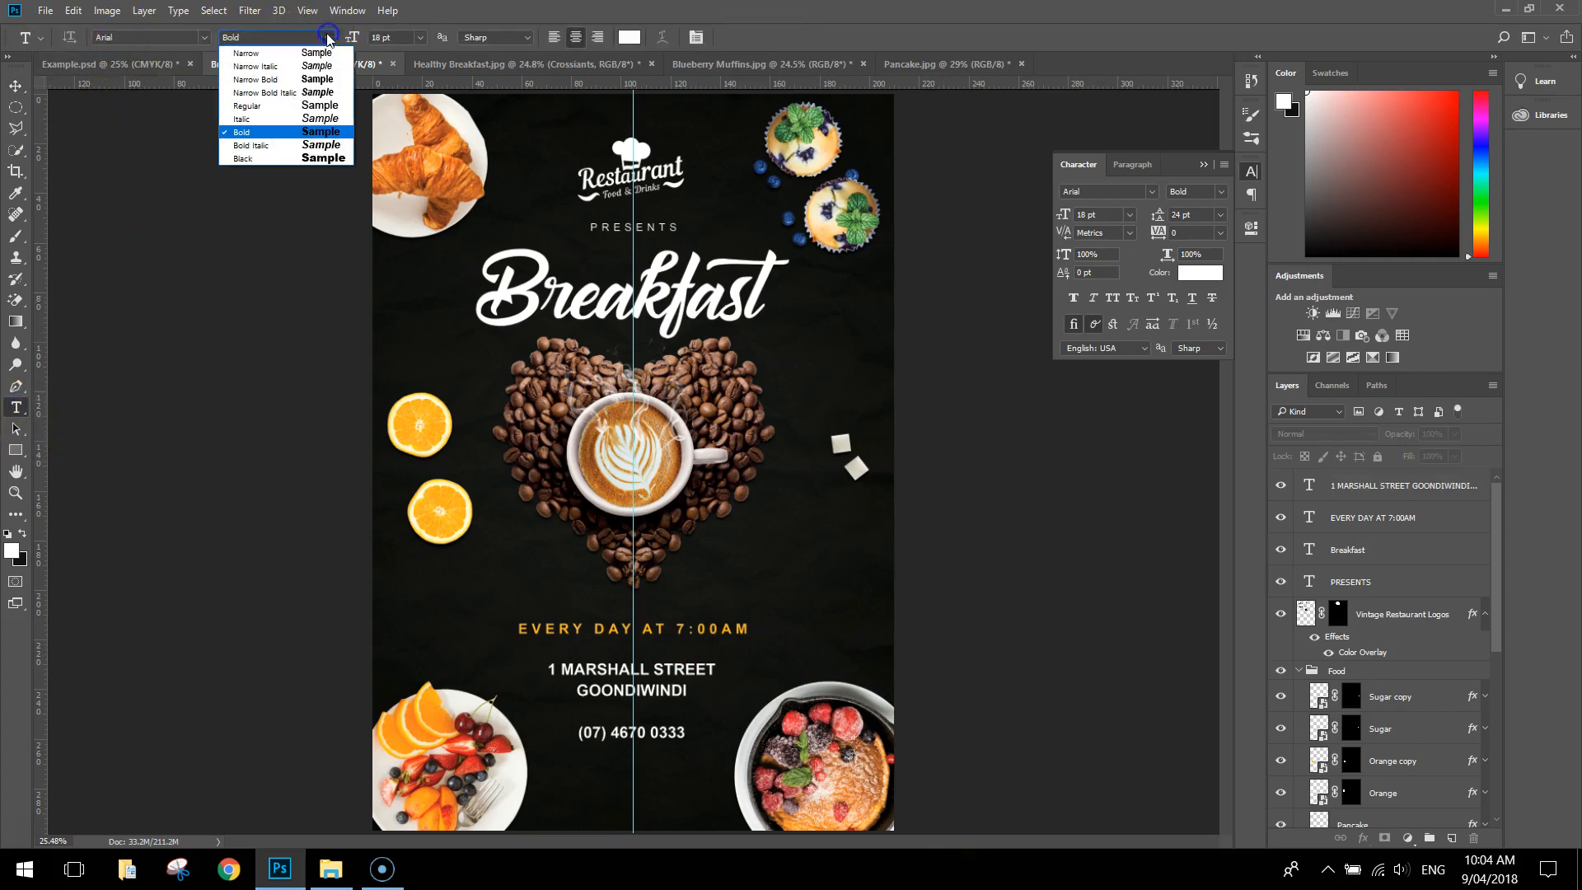
left_click(287, 54)
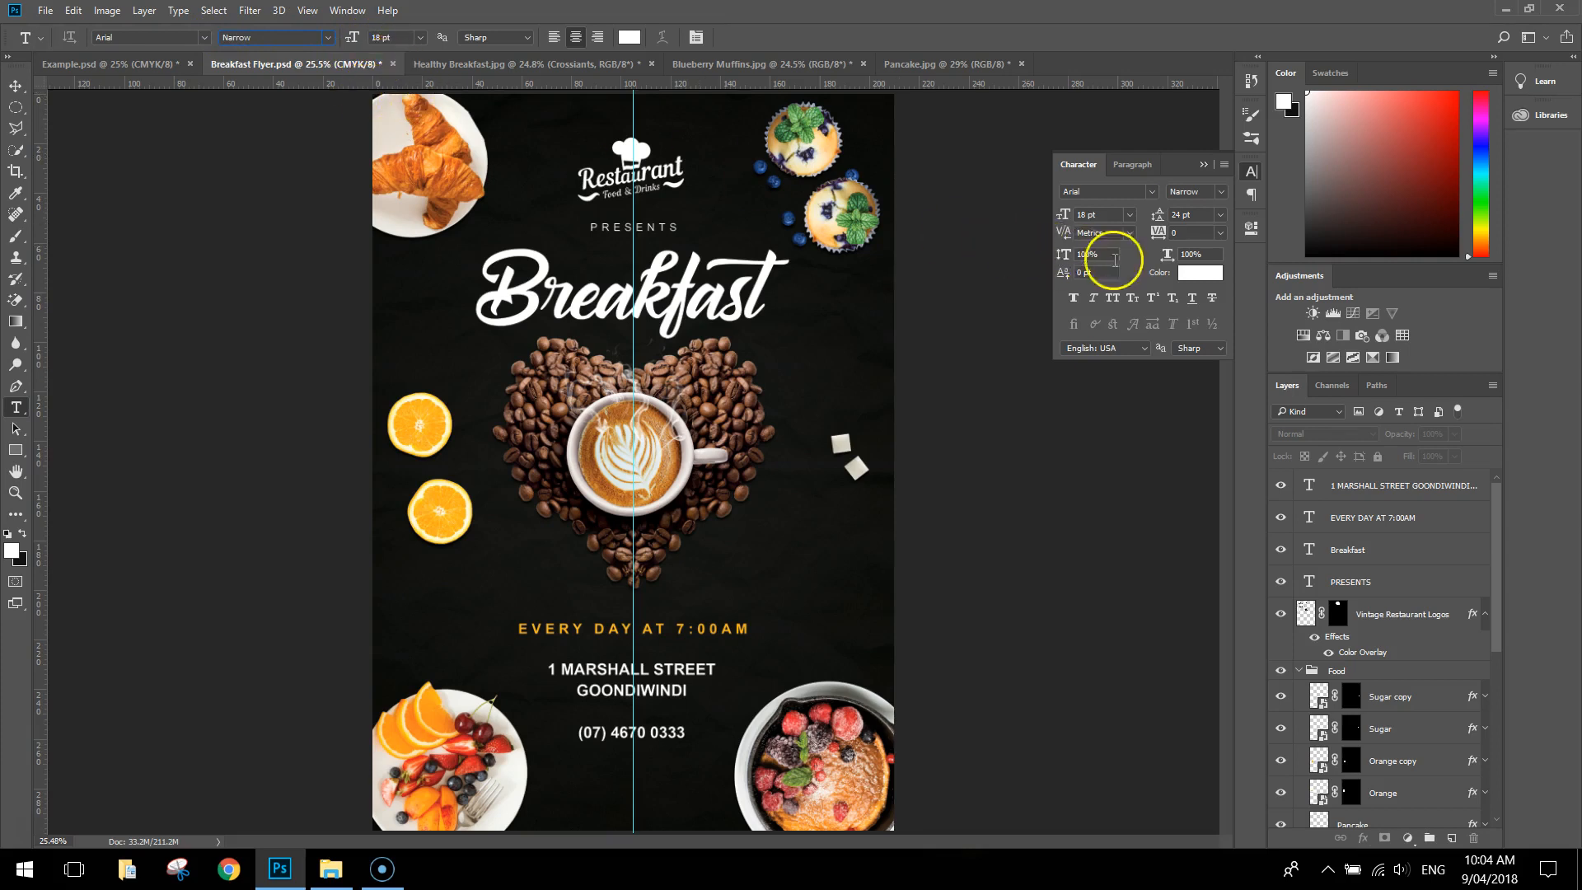
left_click(1221, 234)
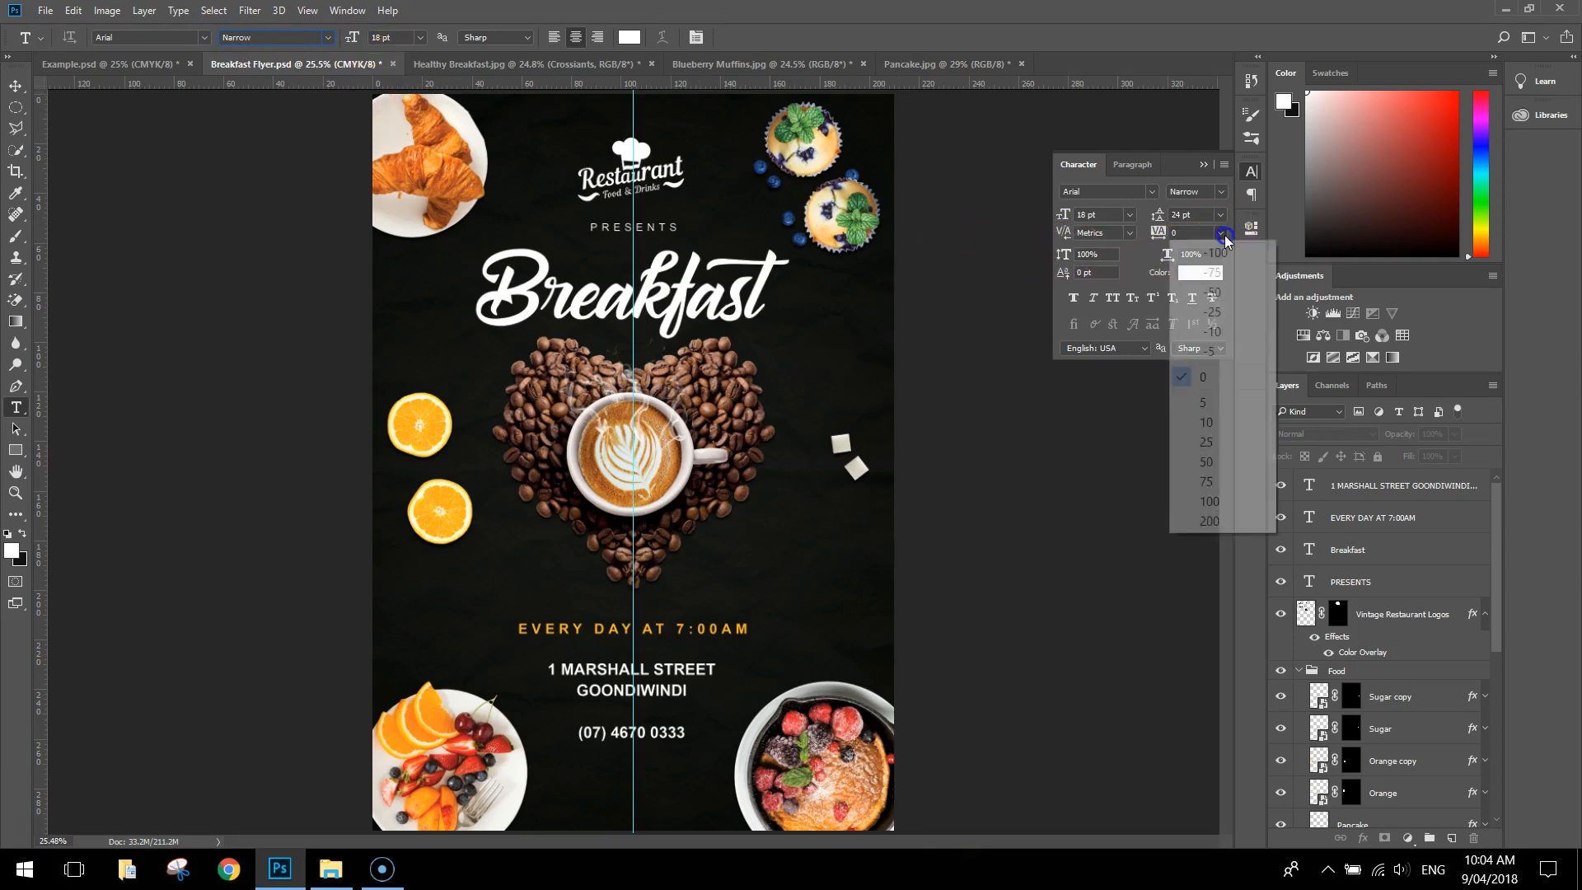
left_click(1210, 520)
left_click(551, 809)
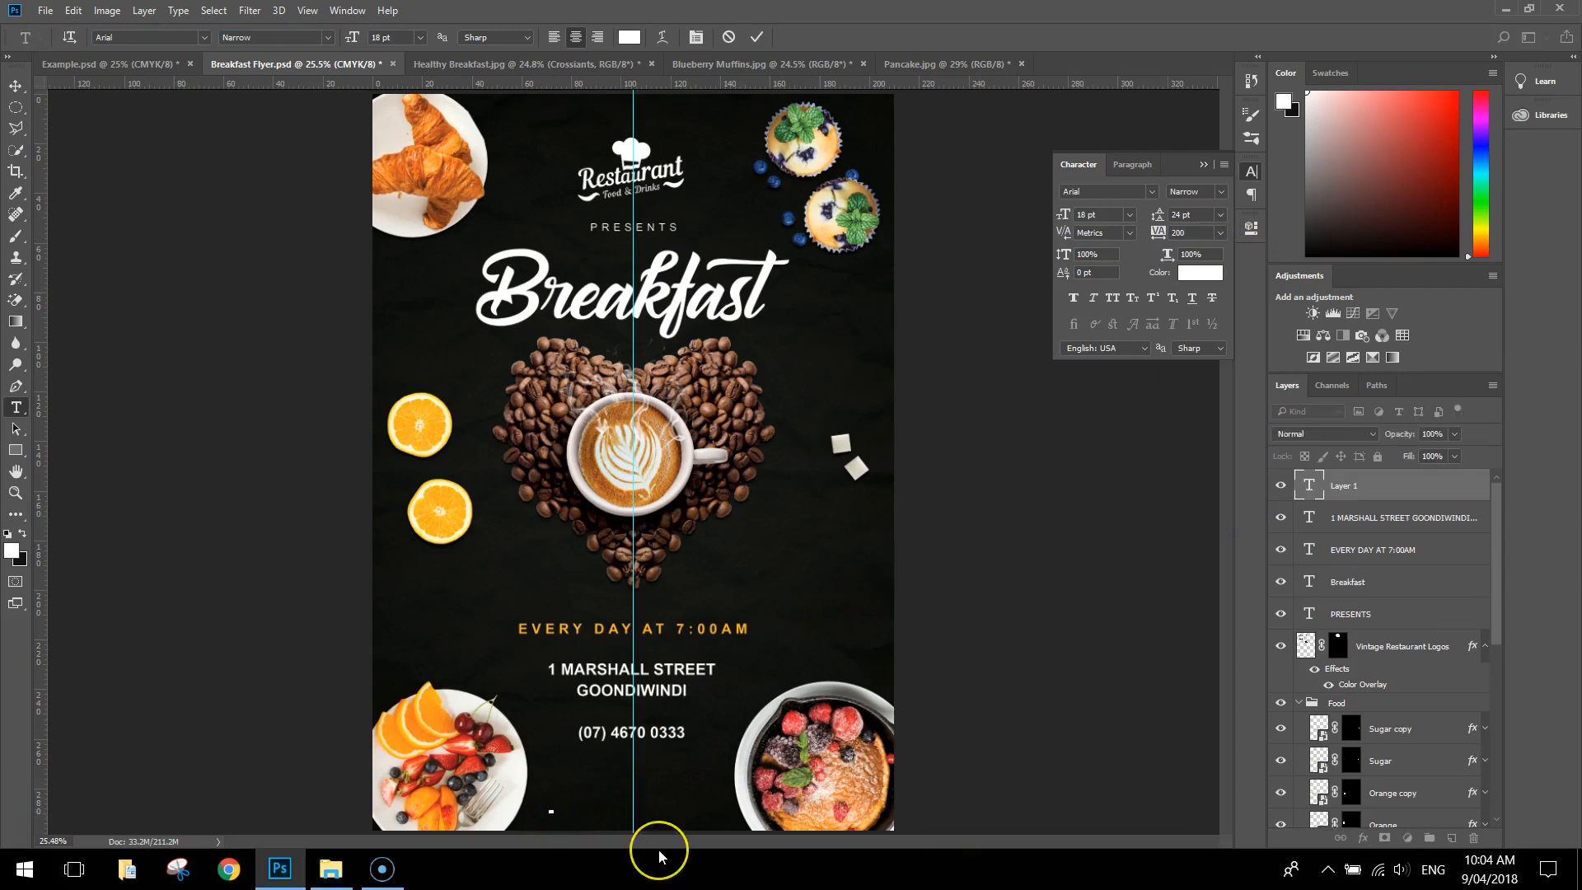
type("www.restaurant.com")
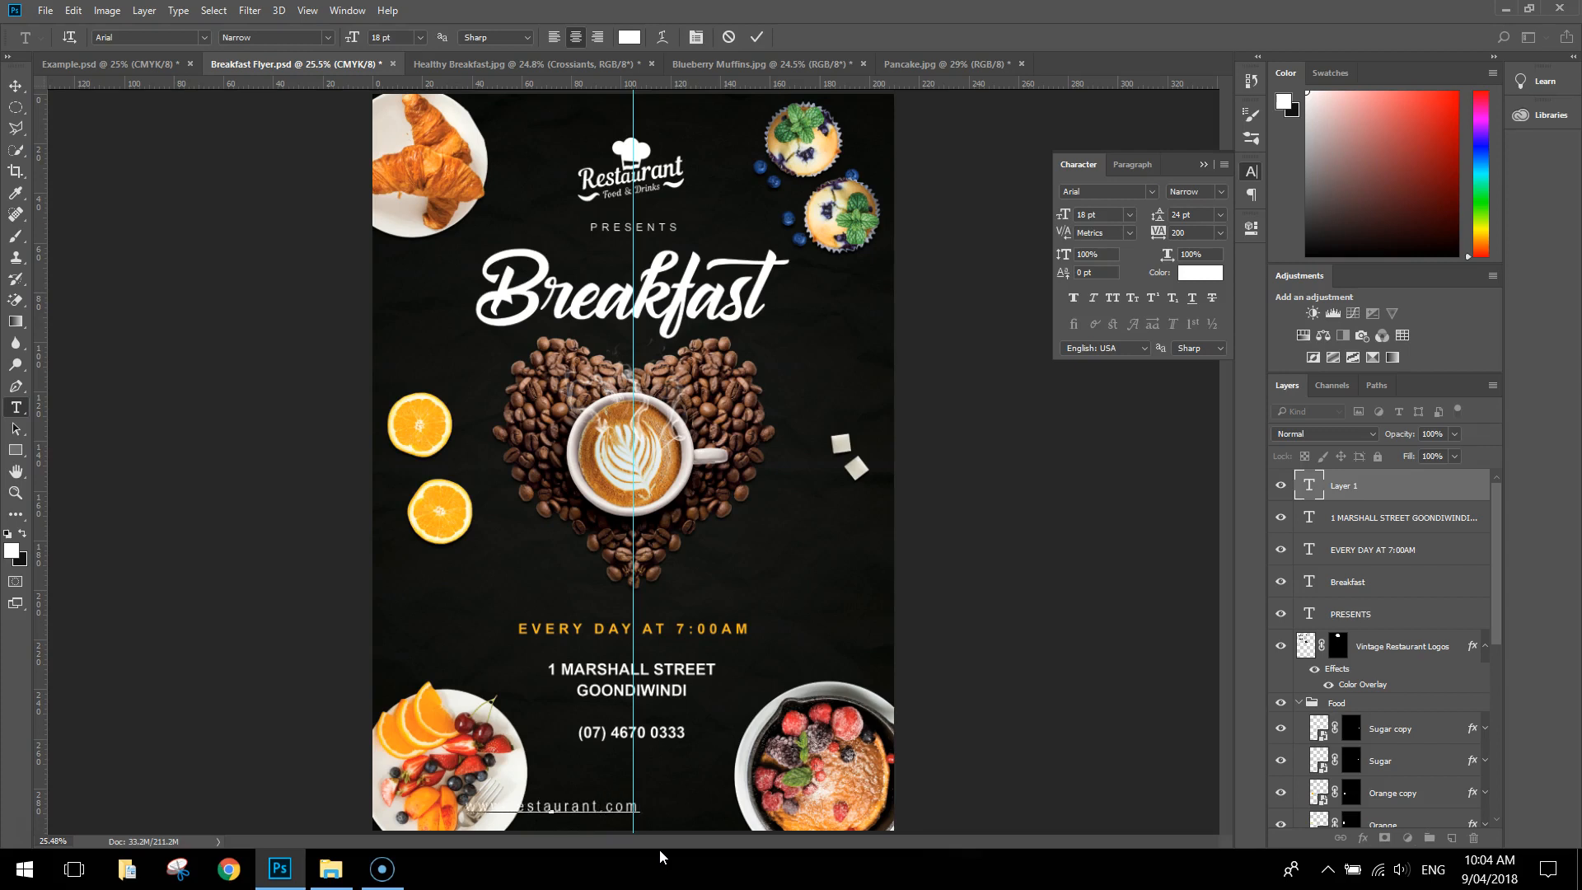
Move the website line so it is centred on the vertical guide, below the phone number
left_click(16, 85)
left_click_drag(577, 811, 661, 798)
key("shift+Right")
key("shift+Right")
key("shift+Right")
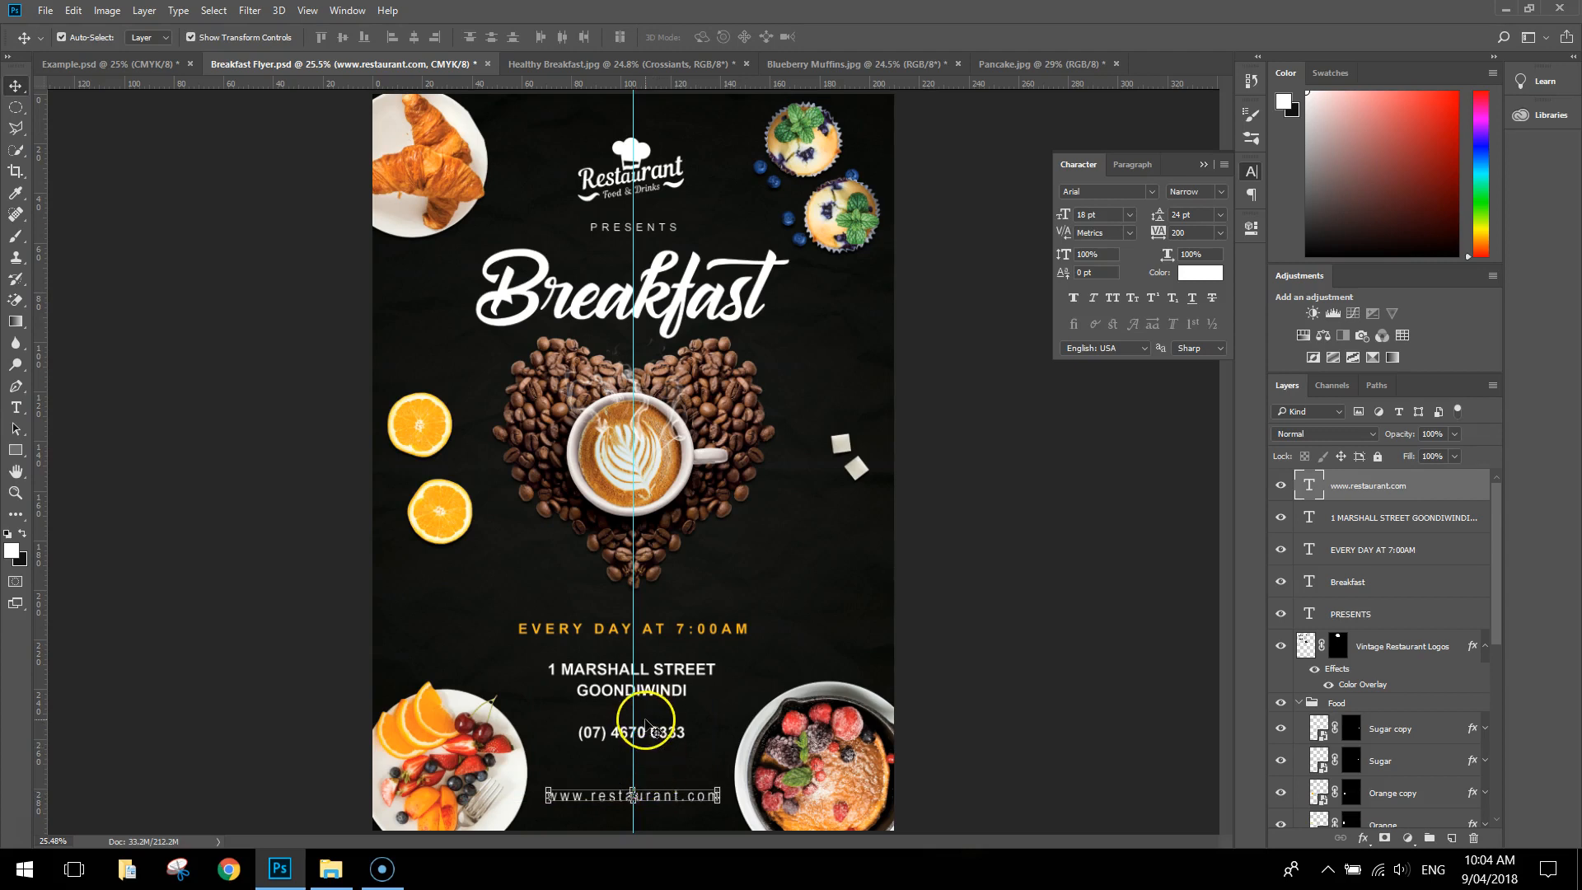
Move the address and phone text block slightly down towards the website line, and remove the vertical centre guide
left_click(646, 731)
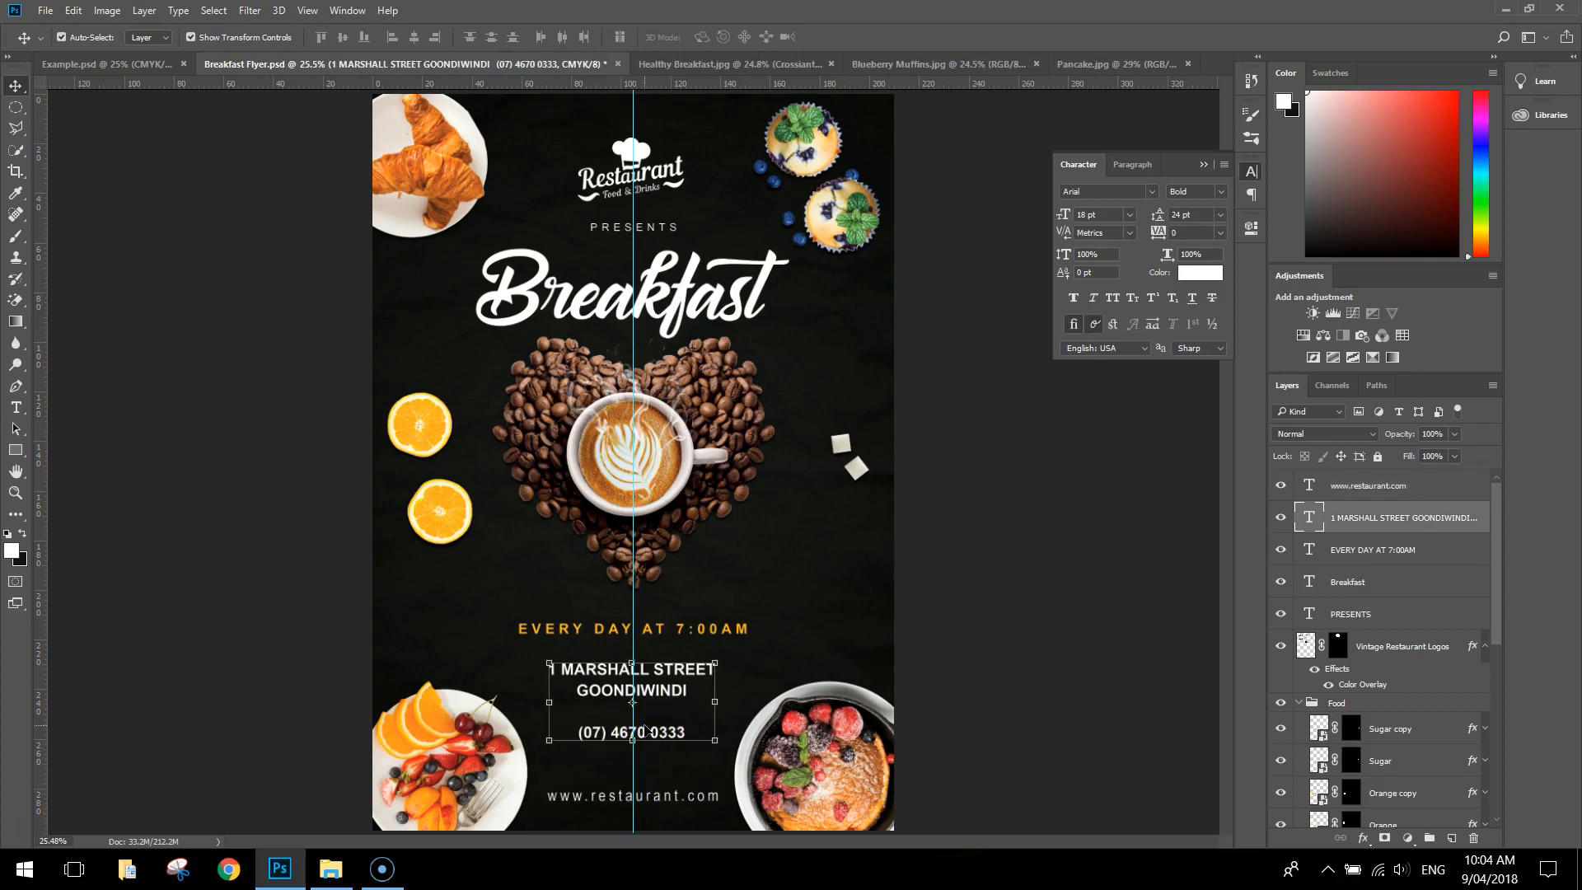
key("shift+Down")
key("shift+Down")
key("shift+Down")
key("shift+Down")
key("shift+Down")
key("shift+Down")
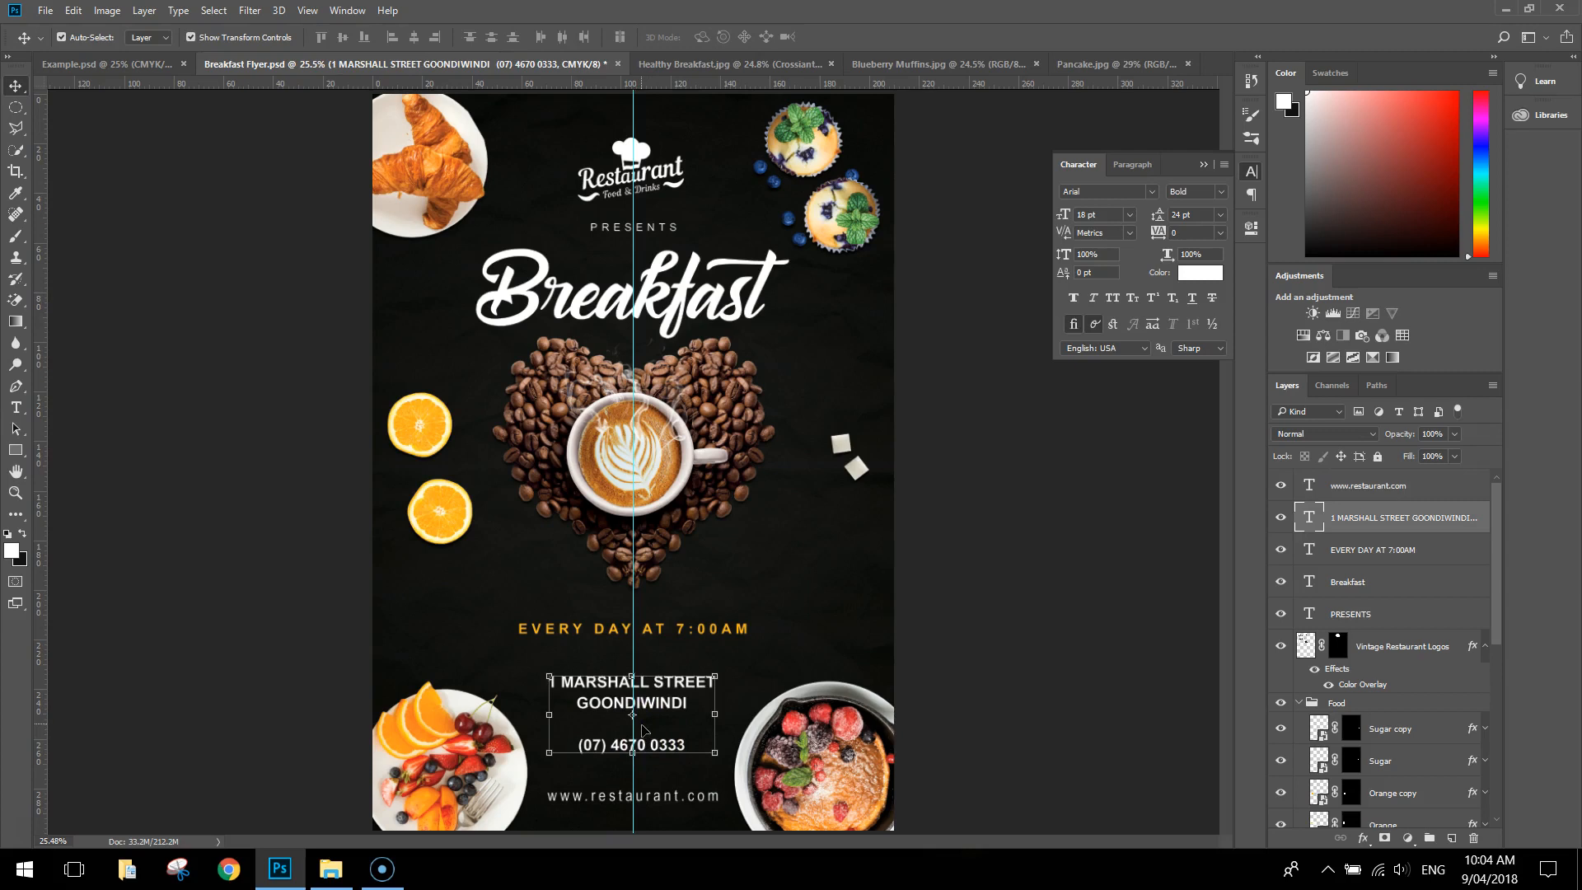
left_click(995, 615)
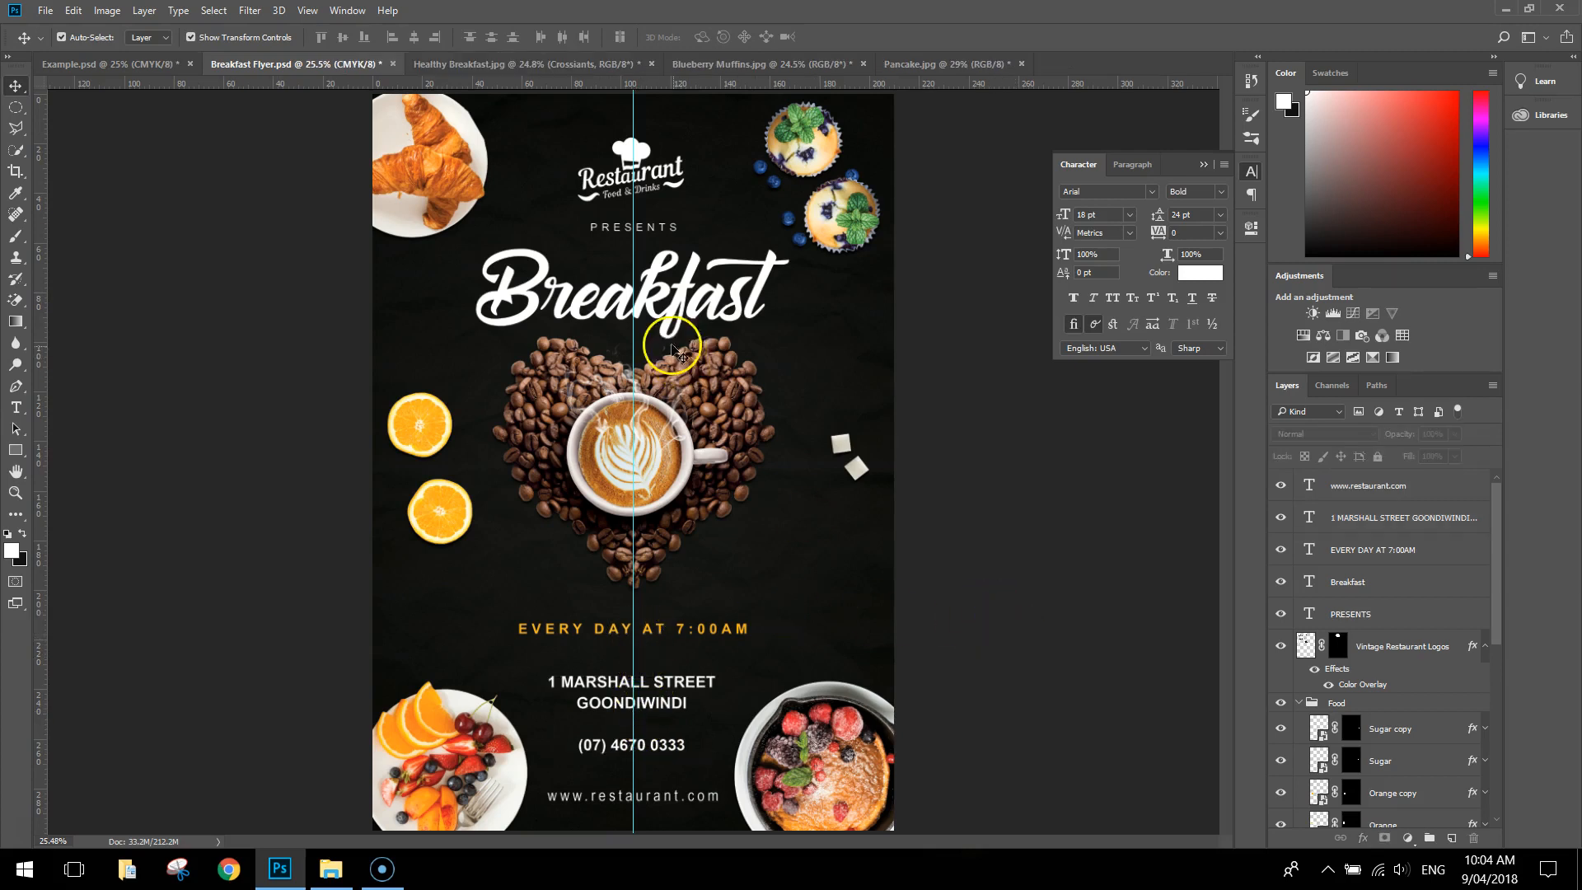
left_click_drag(633, 254, 325, 275)
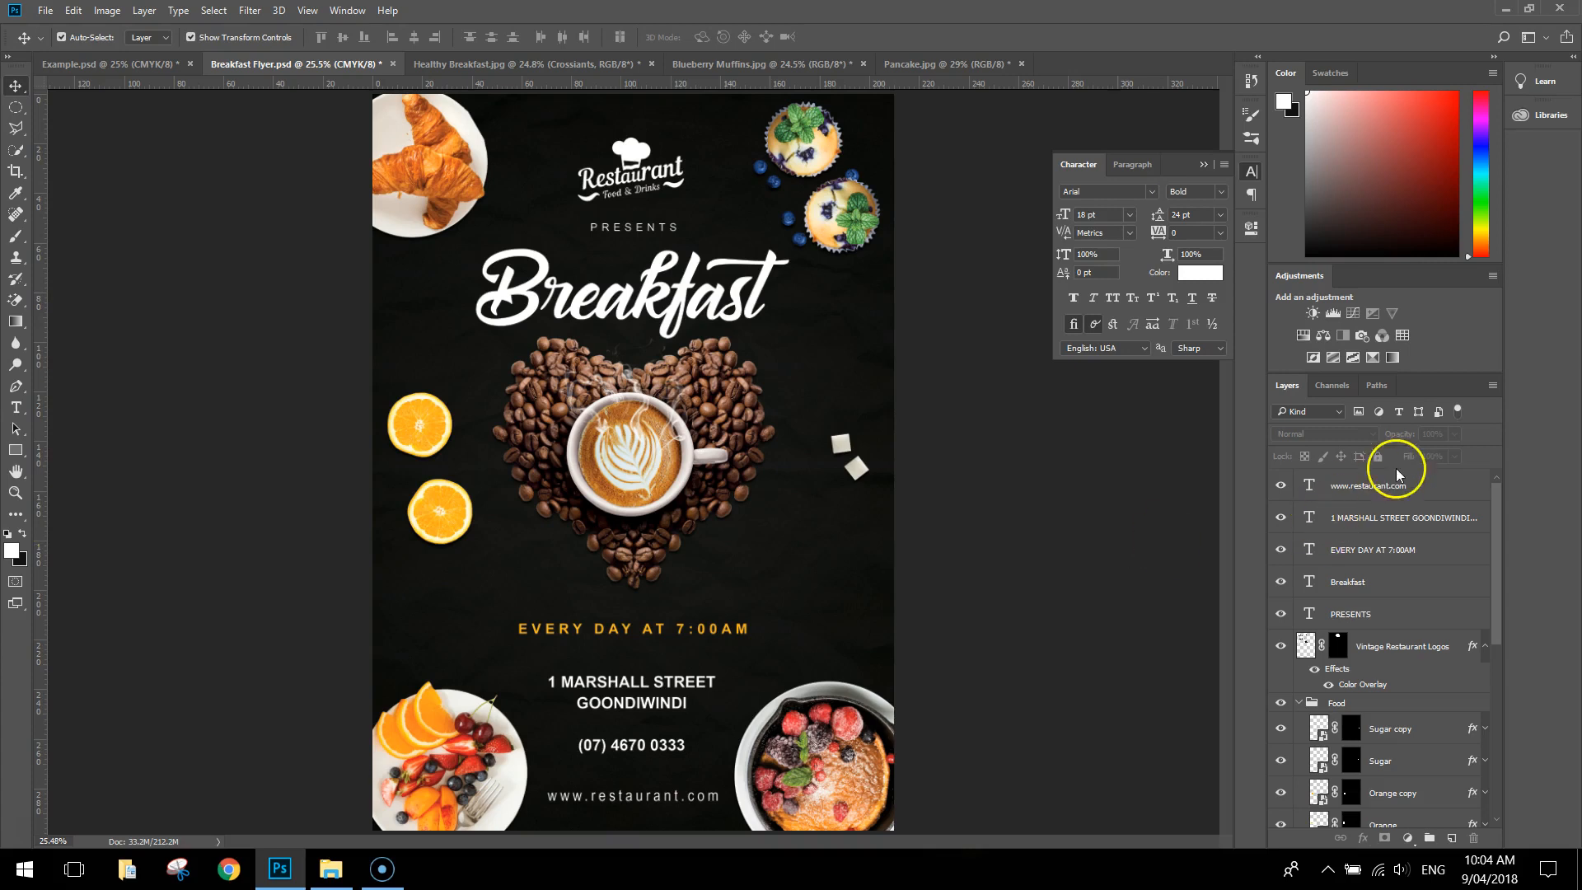
Group all text layers and the restaurant logo layer into a group named "Text", and collapse the Food group
left_click(1431, 493)
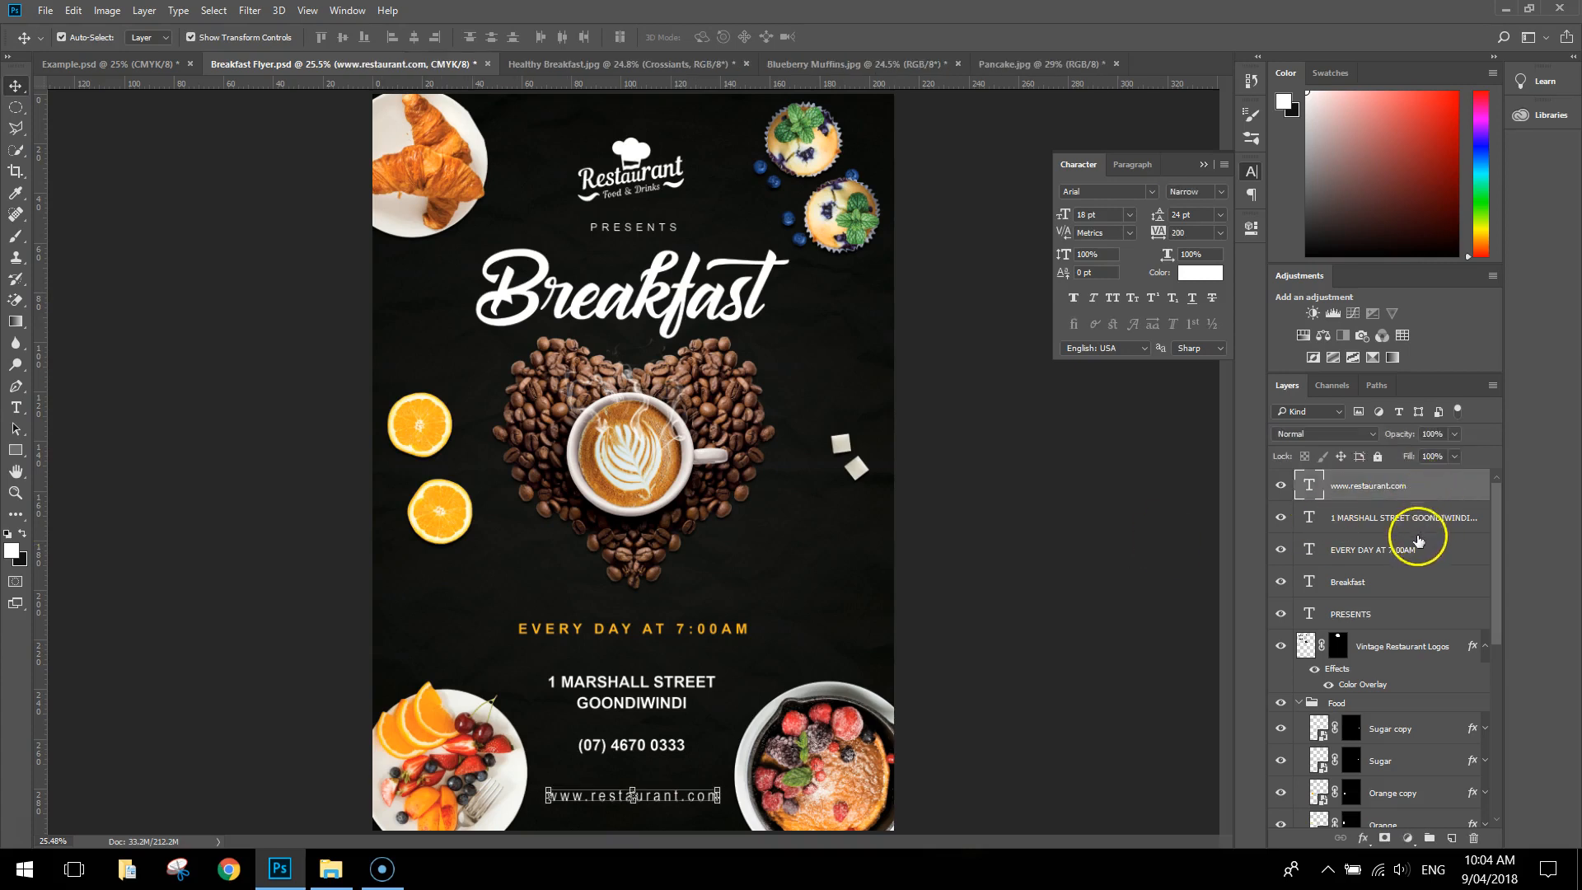
left_click(1453, 620, "shift")
left_click(1488, 649)
left_click(1455, 648, "shift")
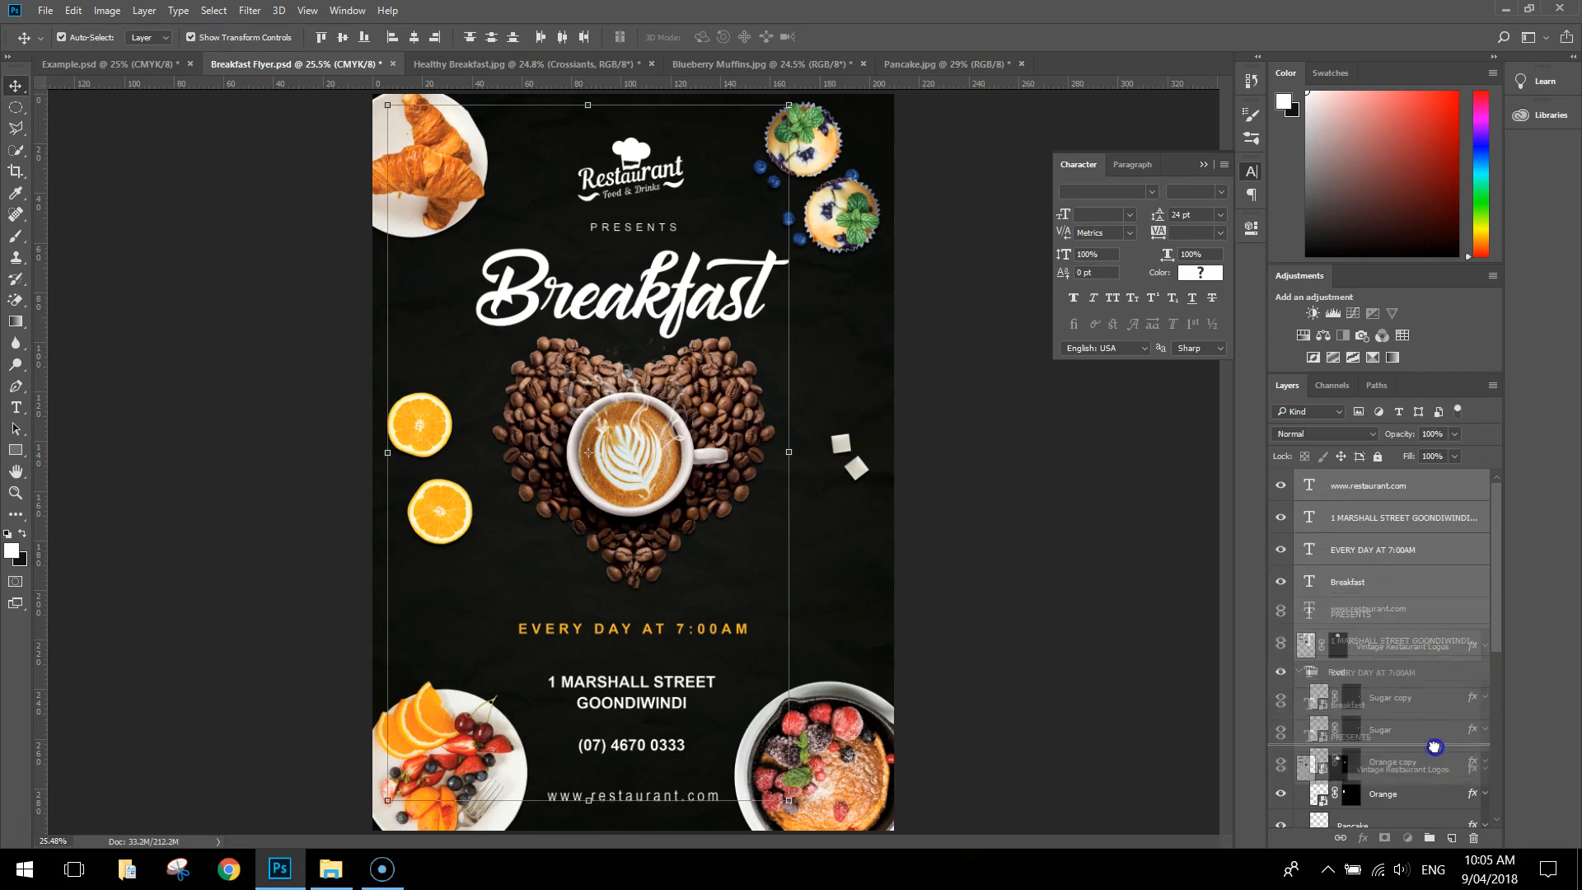
left_click(1430, 838)
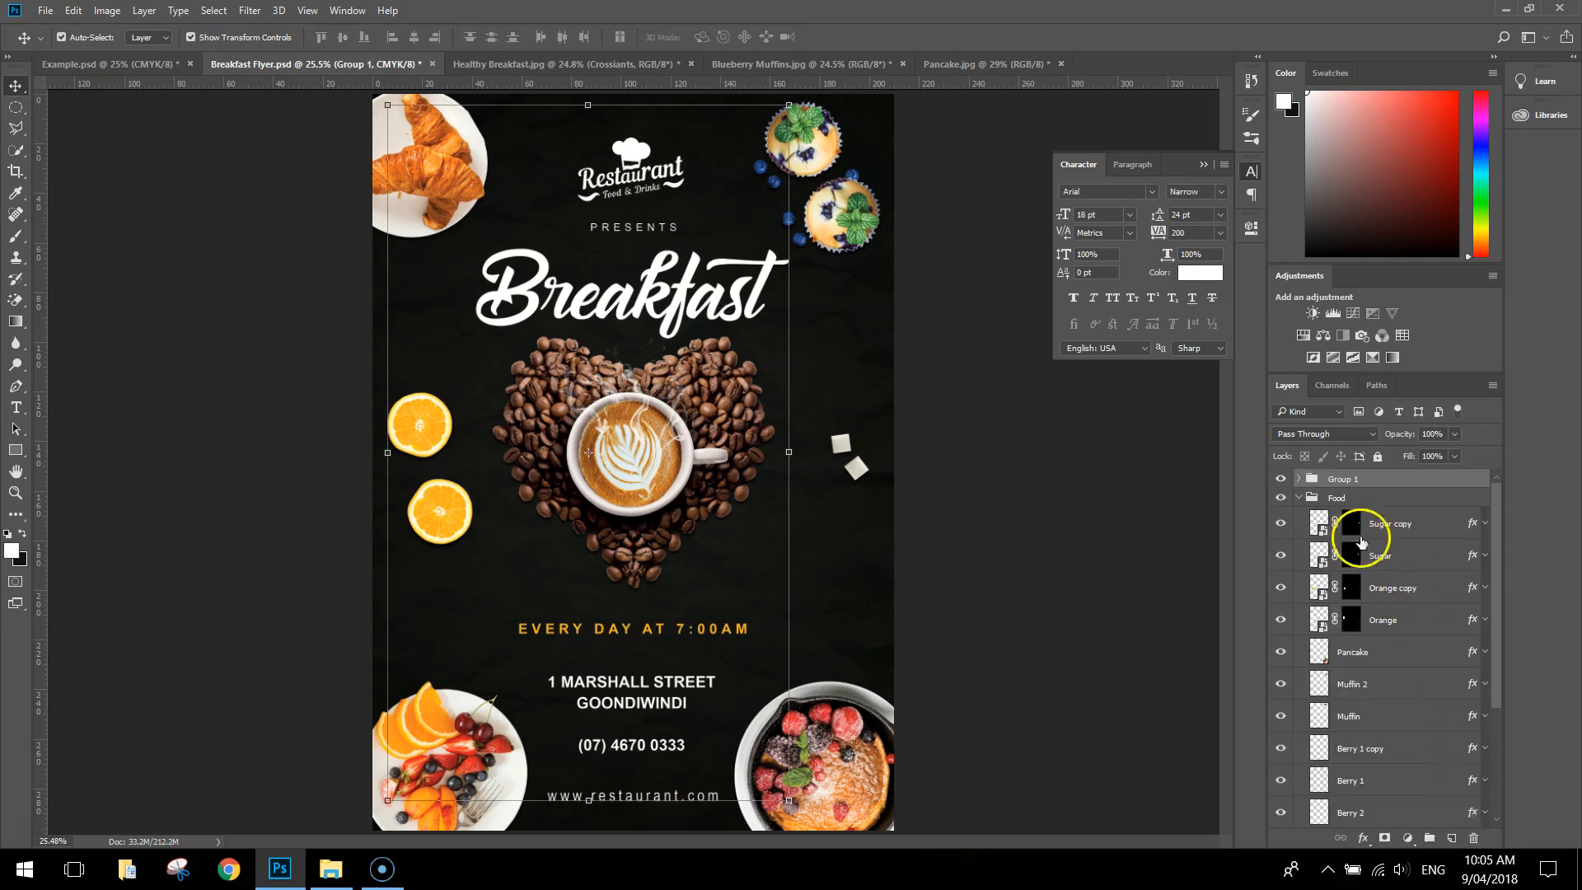
double_click(1343, 479)
type("Text")
key("Return")
left_click(1298, 498)
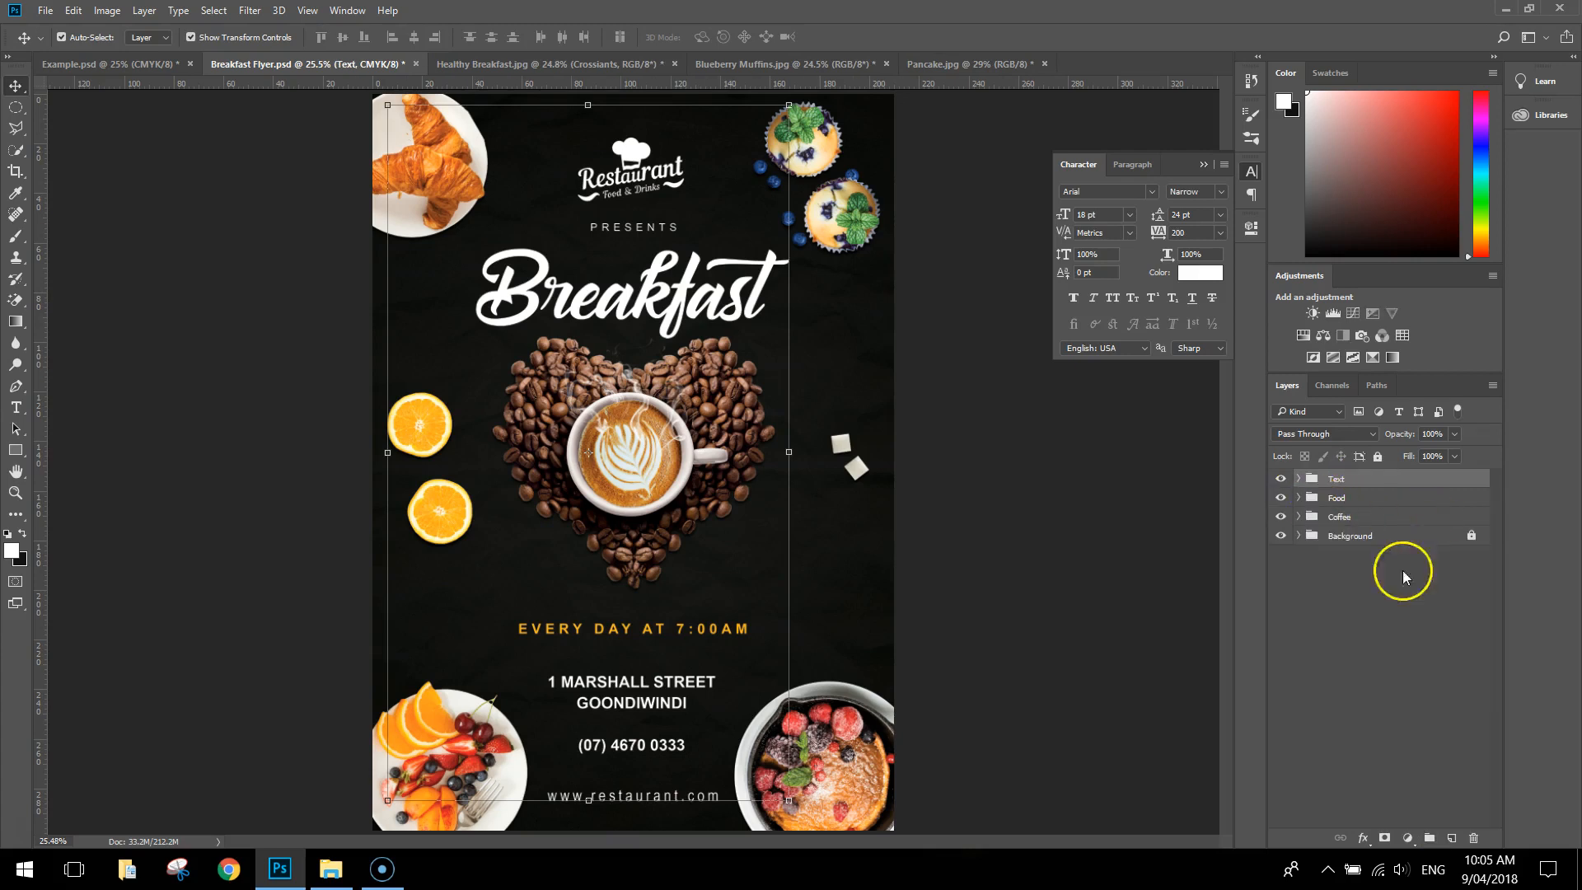
left_click(1402, 570)
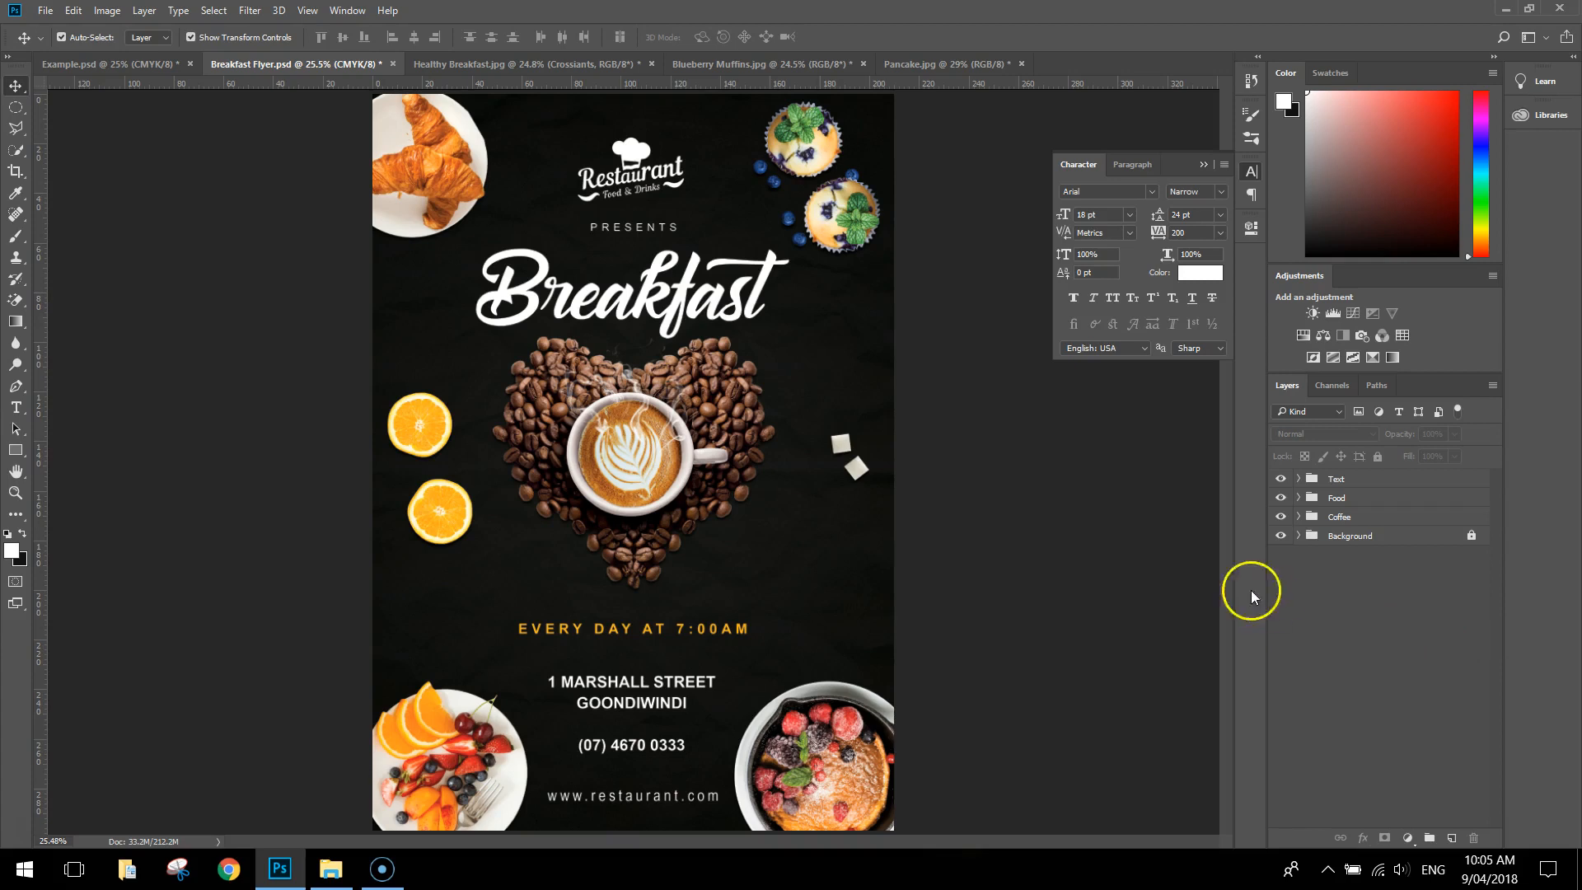
Add a Brightness/Contrast adjustment layer above all groups with brightness 6 and contrast 8
left_click(1248, 174)
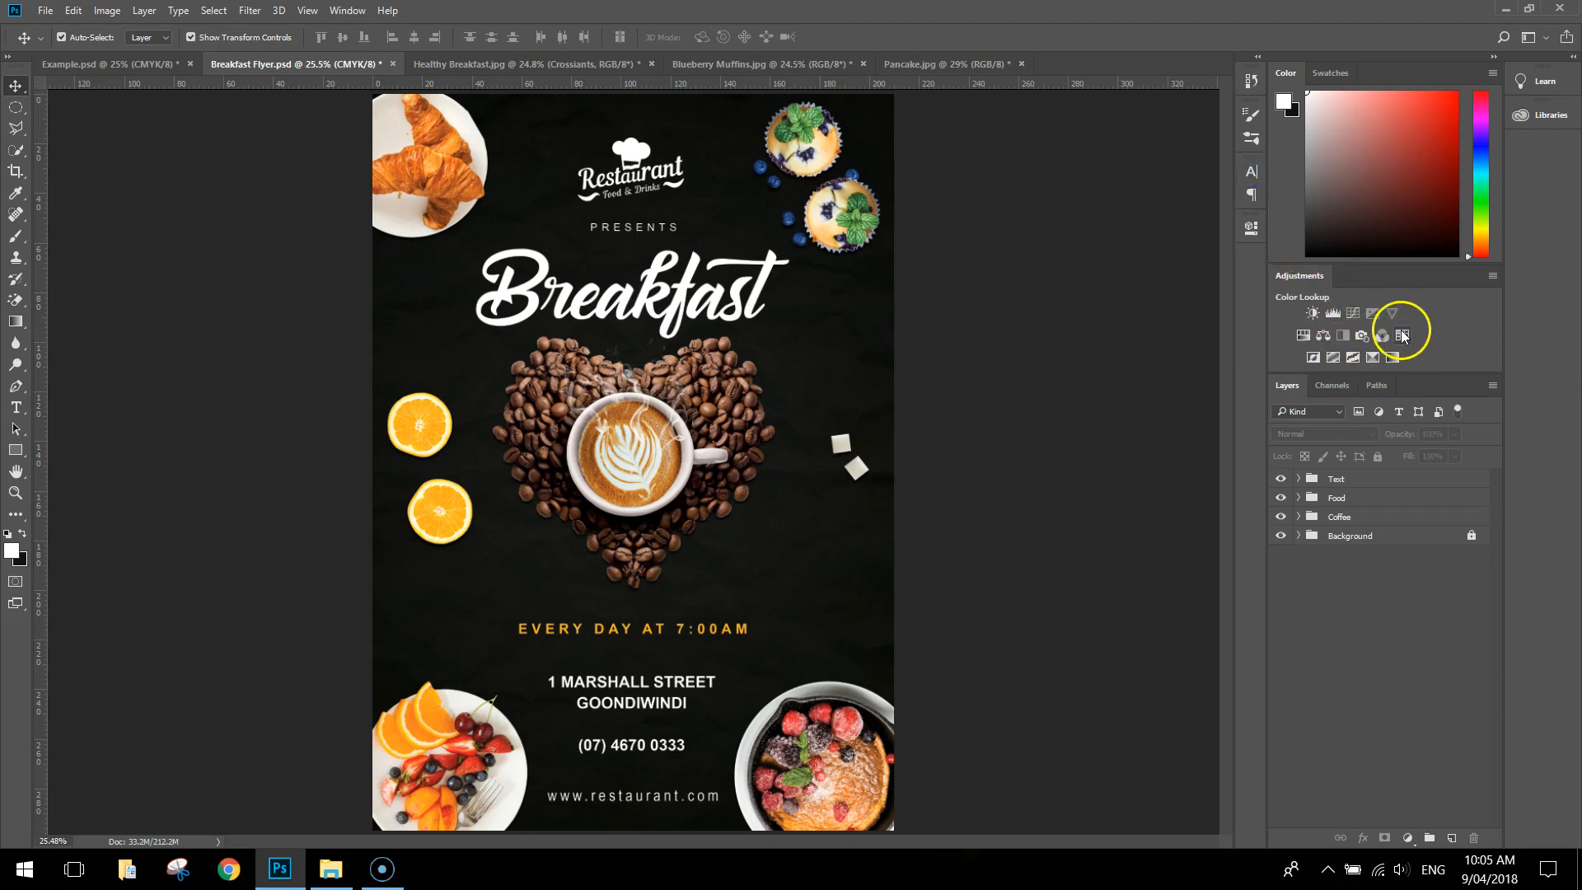
left_click(1313, 312)
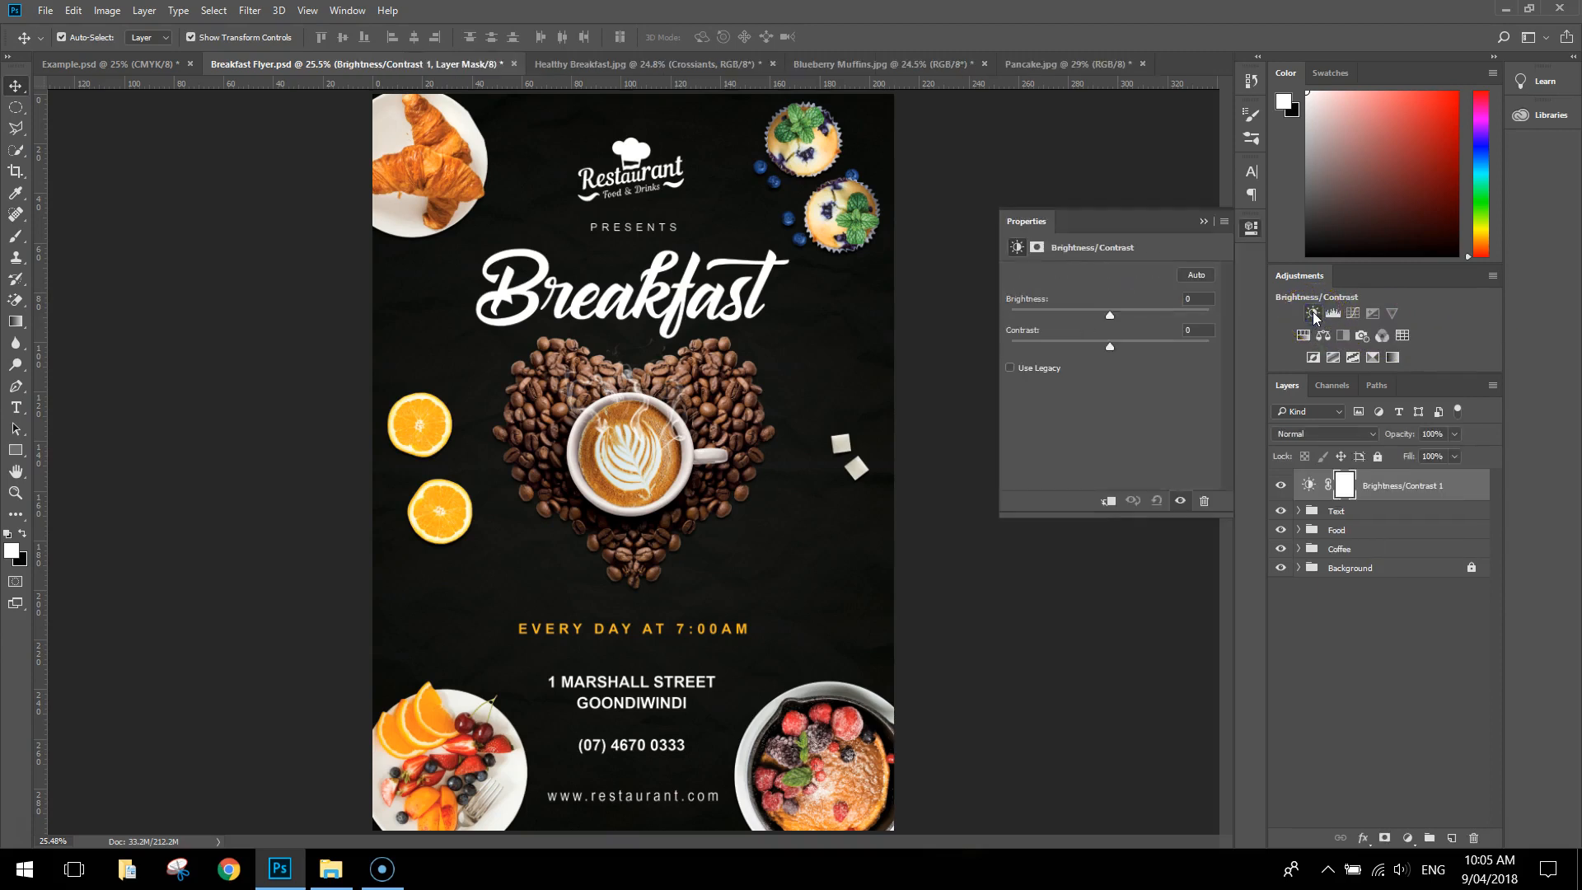
left_click(1193, 298)
type("6")
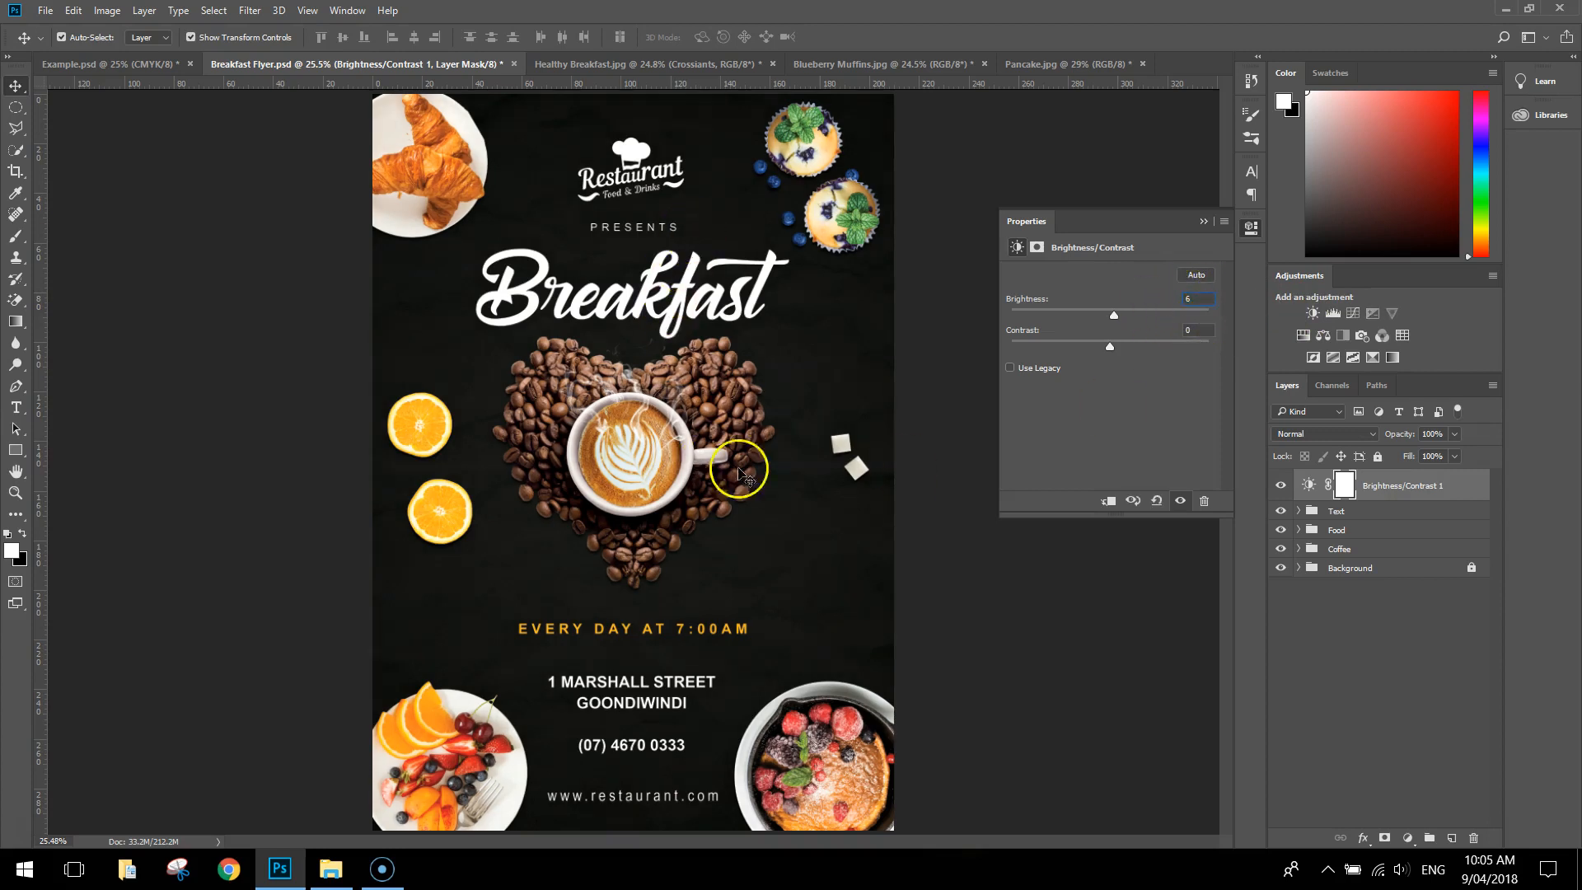
left_click(1197, 330)
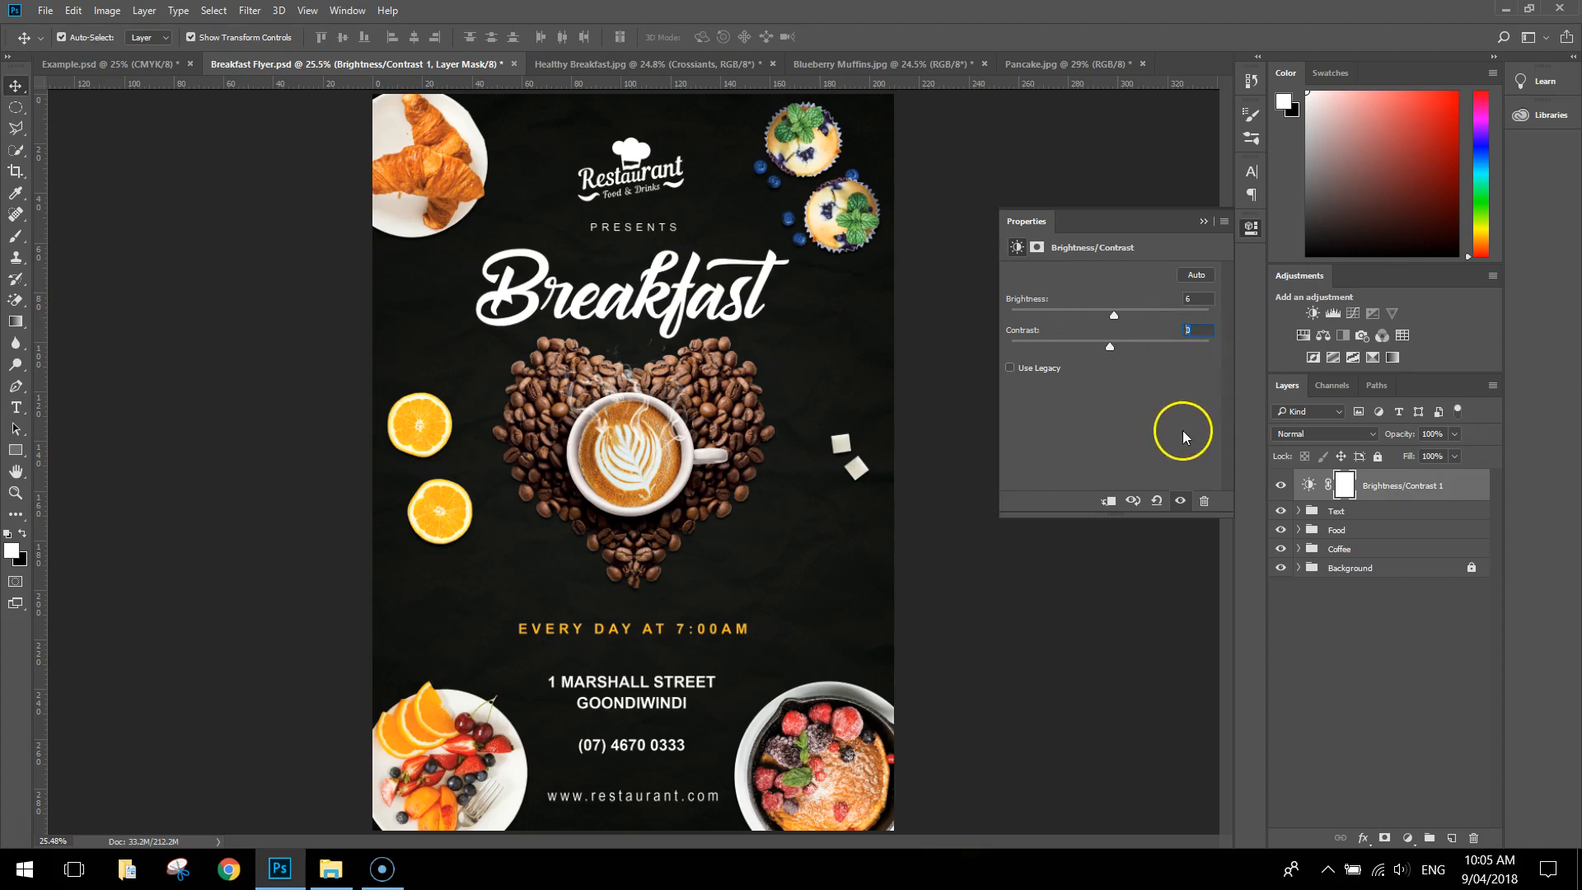
type("8")
left_click(1200, 222)
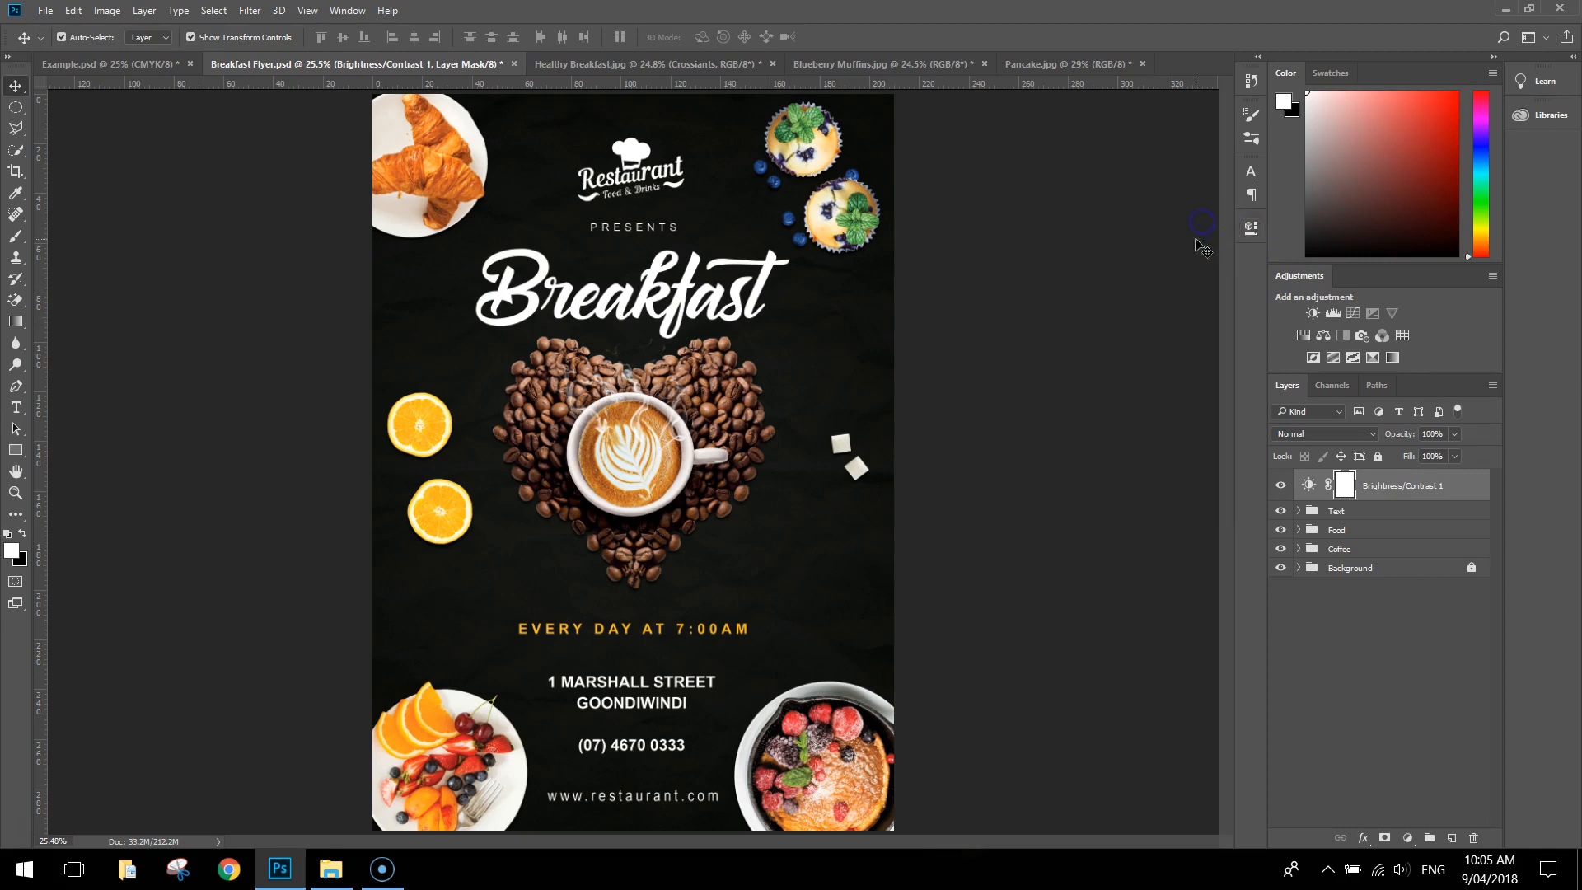
Compare the flyer with and without the Brightness/Contrast adjustment
left_click(1281, 487)
left_click(1282, 489)
left_click(1283, 489)
left_click(1282, 488)
left_click(1282, 488)
left_click(1282, 488)
left_click(1282, 488)
left_click(1282, 488)
left_click(1282, 487)
Add a Color Balance adjustment layer with midtones at cyan-red -14, magenta-green -7 and yellow-blue +11
left_click(1322, 336)
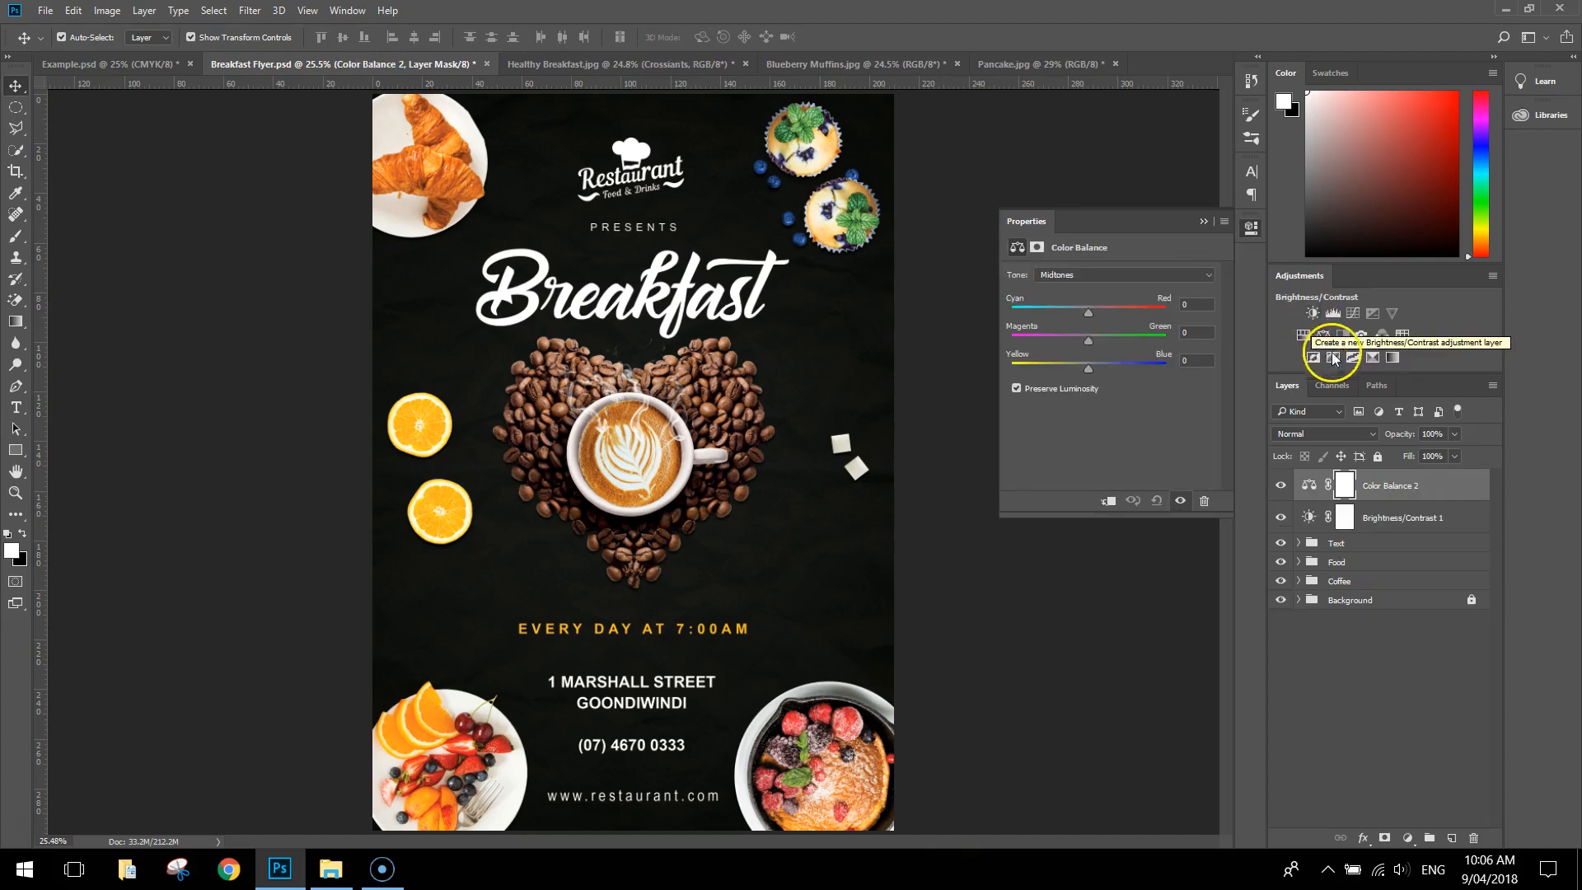
left_click_drag(1090, 306, 1078, 310)
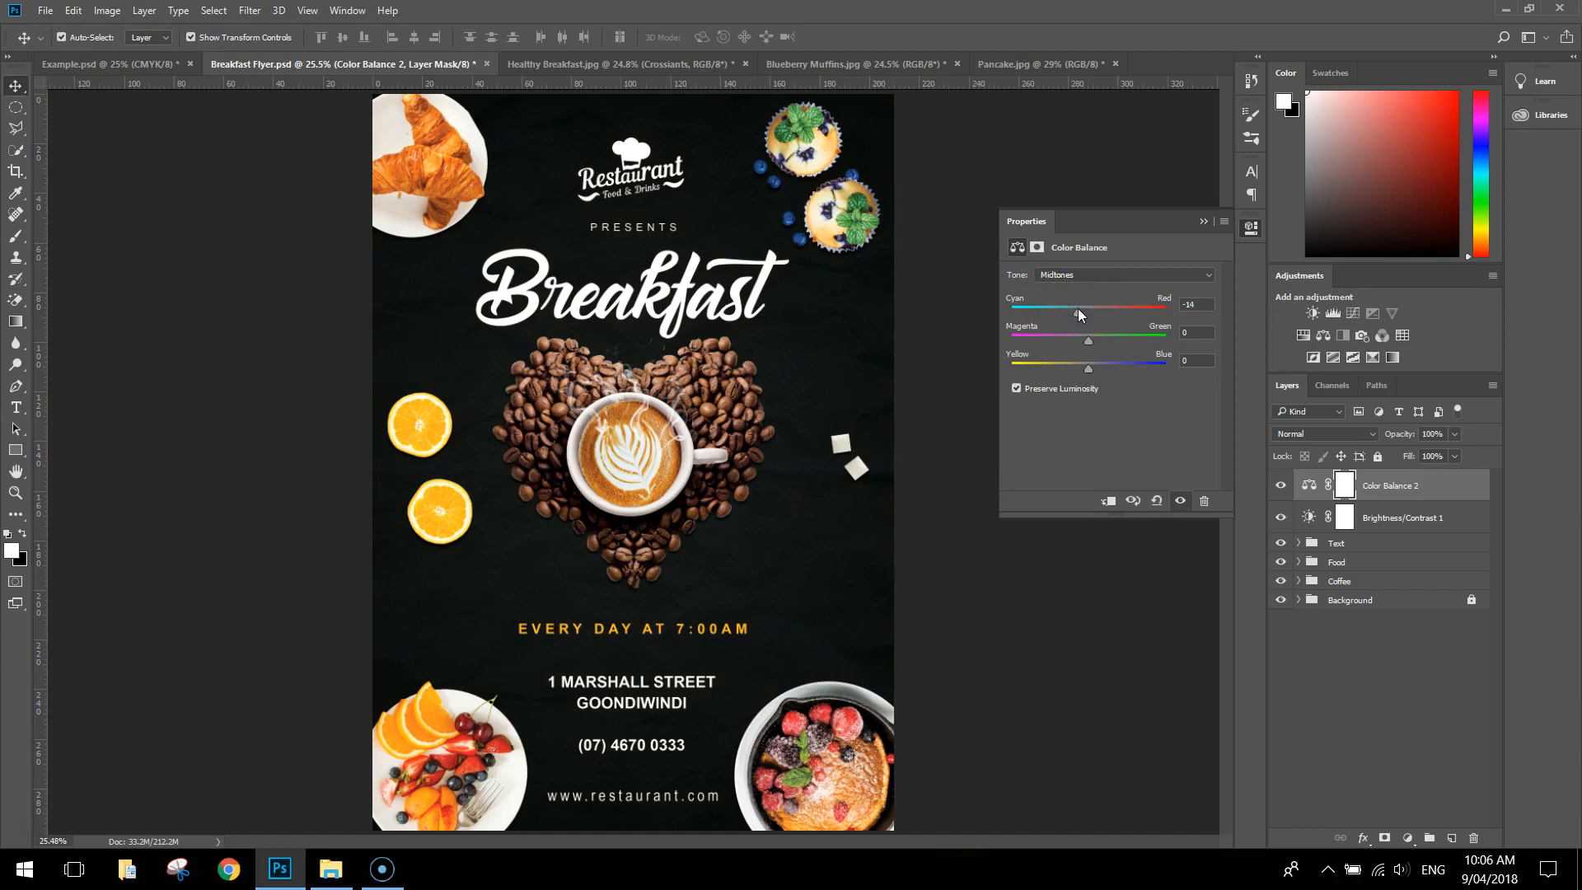
left_click_drag(1089, 339, 1084, 341)
left_click_drag(1086, 367, 1098, 369)
Set the Color Balance shadows to magenta-green -10 and yellow-blue +7
left_click(1211, 274)
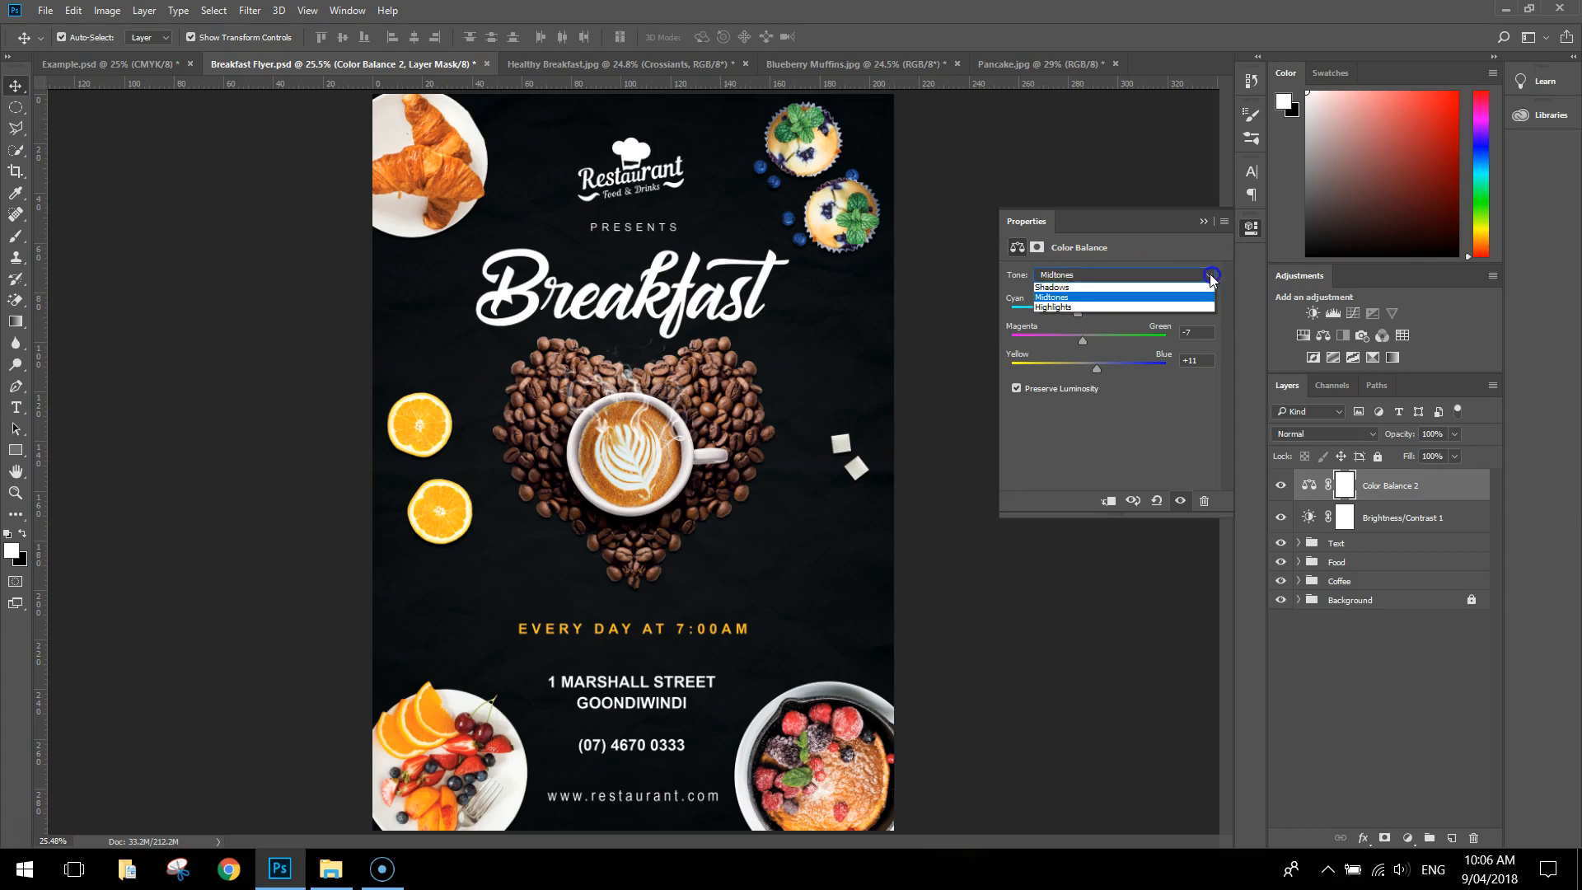
left_click(1071, 289)
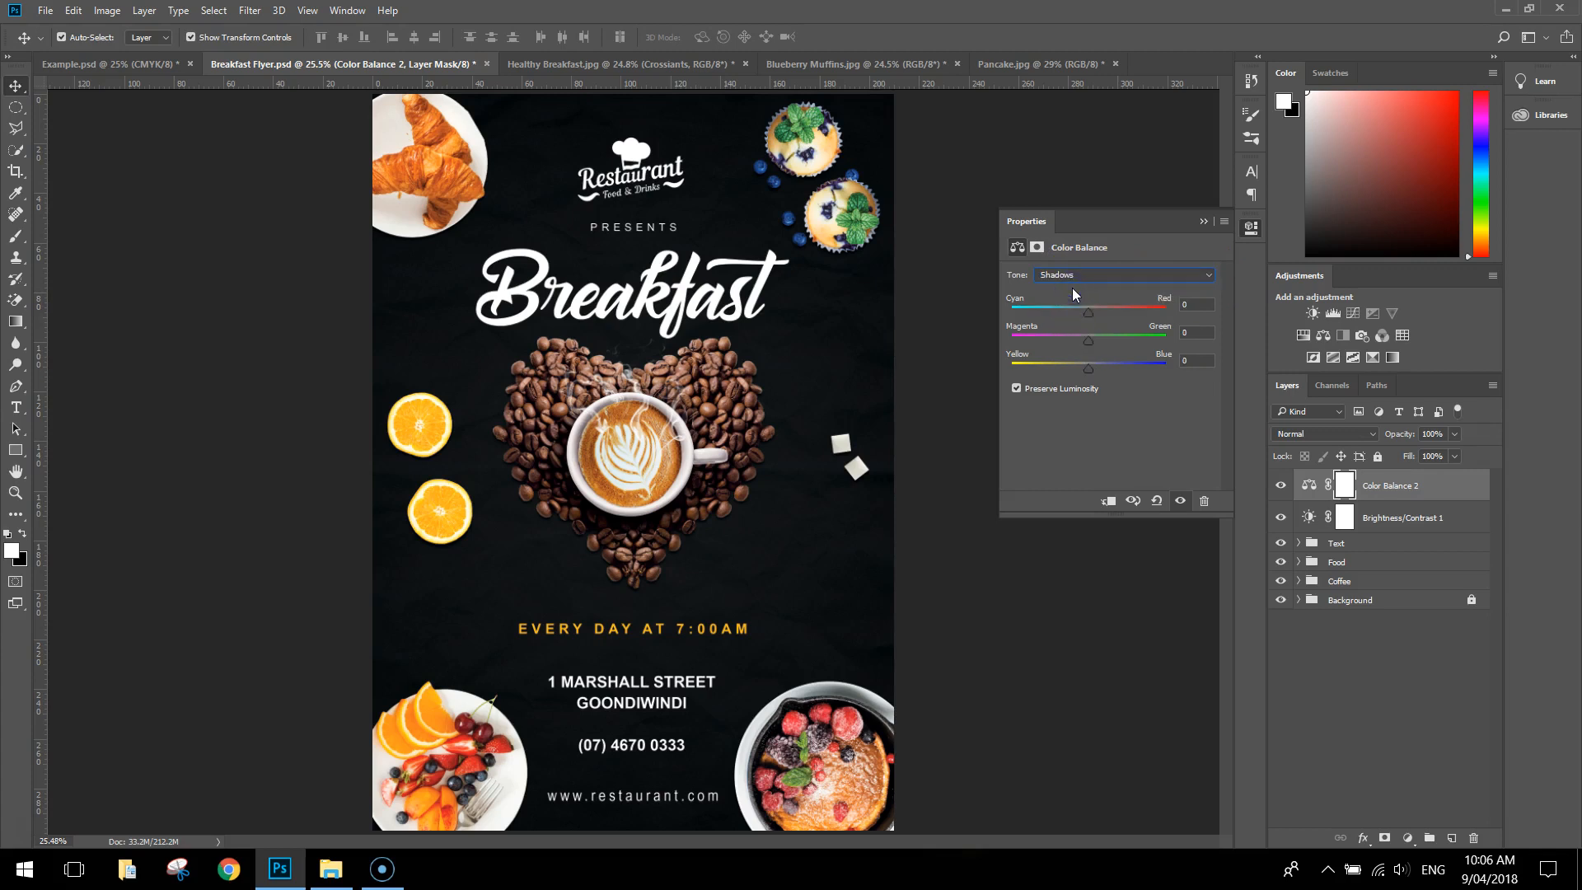
left_click_drag(1091, 313, 1093, 371)
Shift the Color Balance highlights slightly towards cyan and blue
left_click(1077, 277)
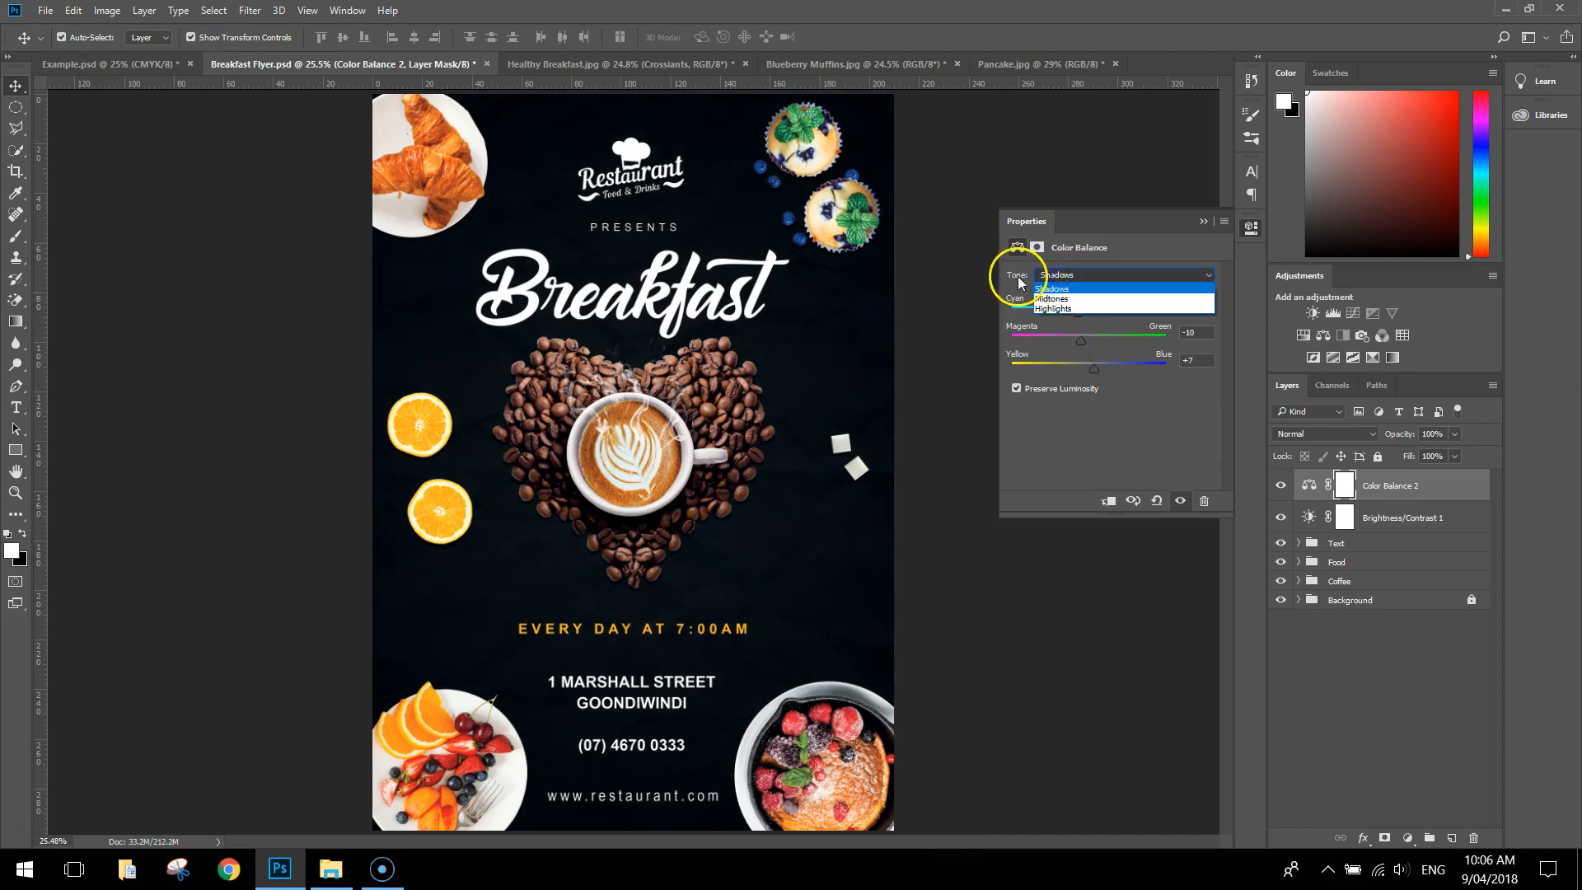
left_click(1050, 310)
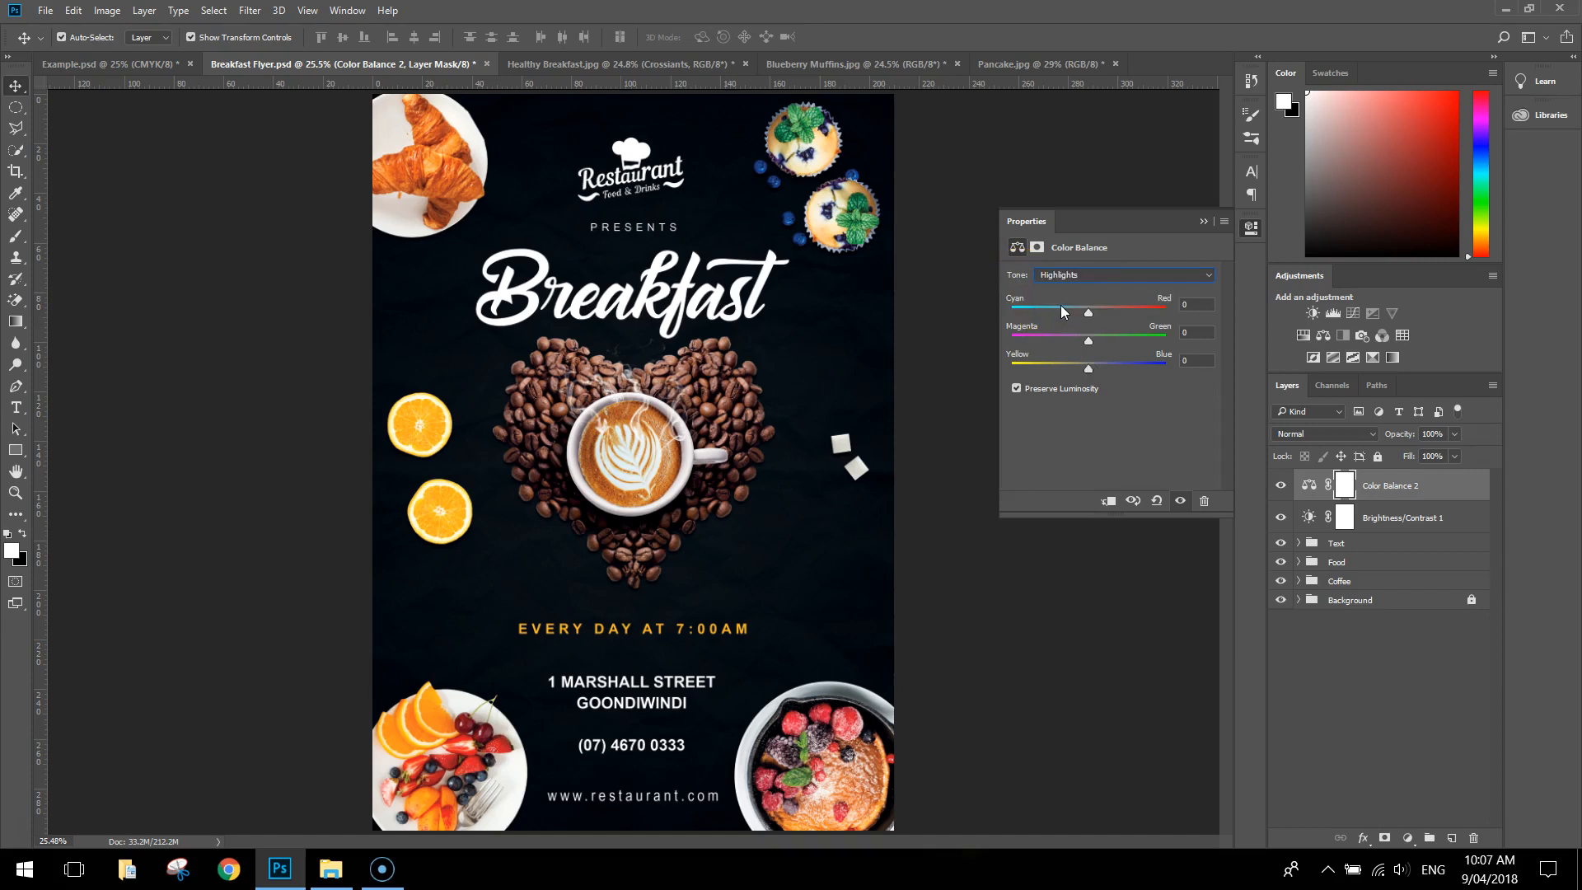
left_click_drag(1089, 318, 1084, 322)
left_click_drag(1089, 372, 1099, 378)
left_click(1204, 221)
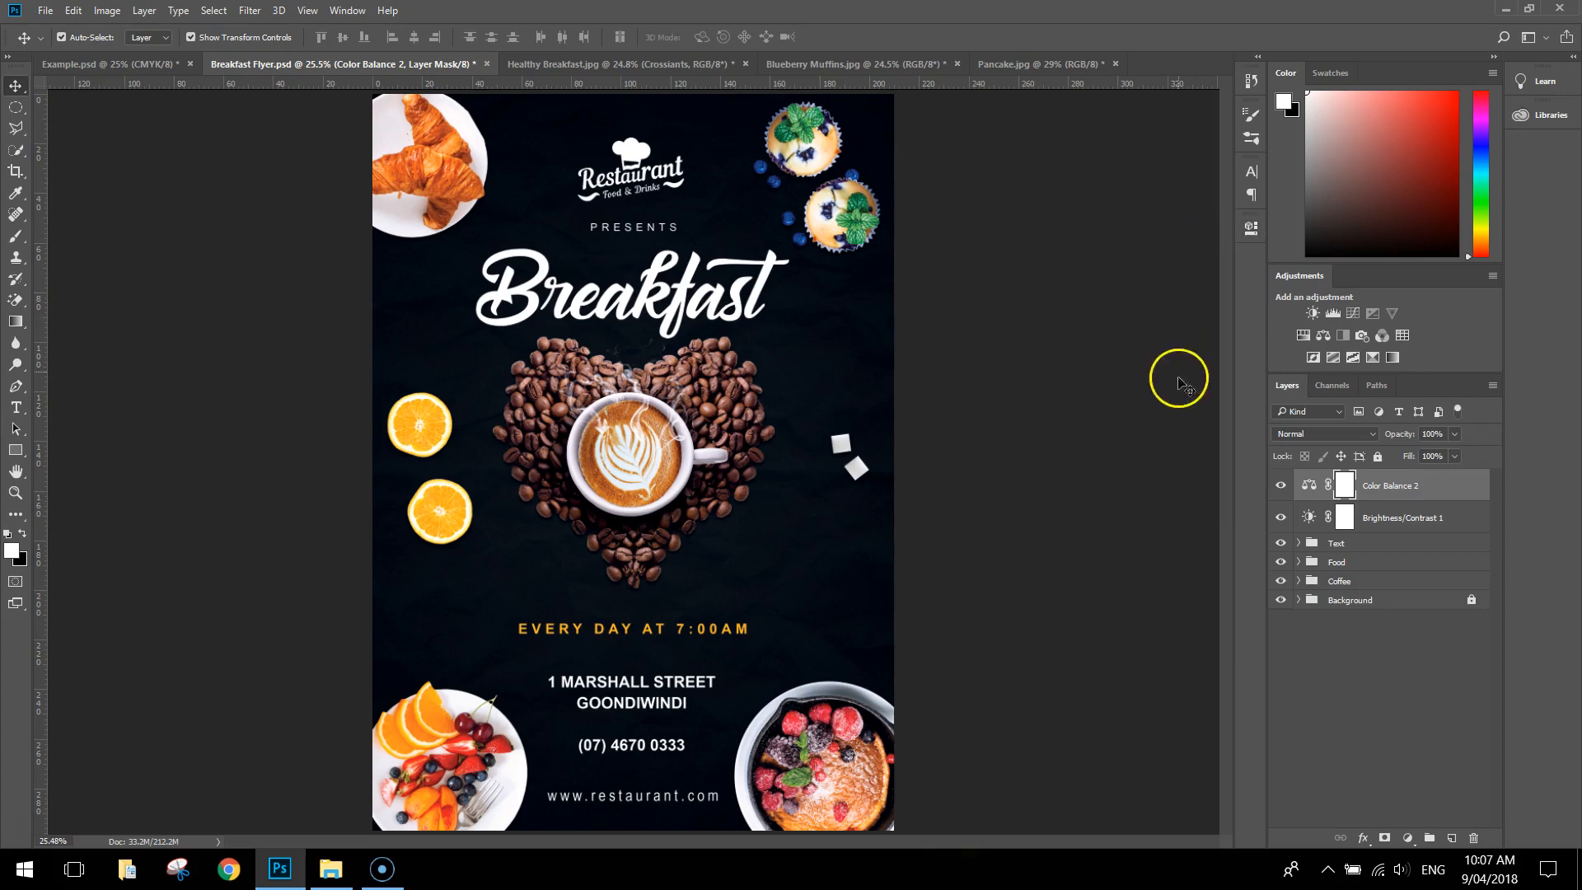
Compare the flyer with and without the Color Balance adjustment
left_click(1282, 486)
left_click(1281, 488)
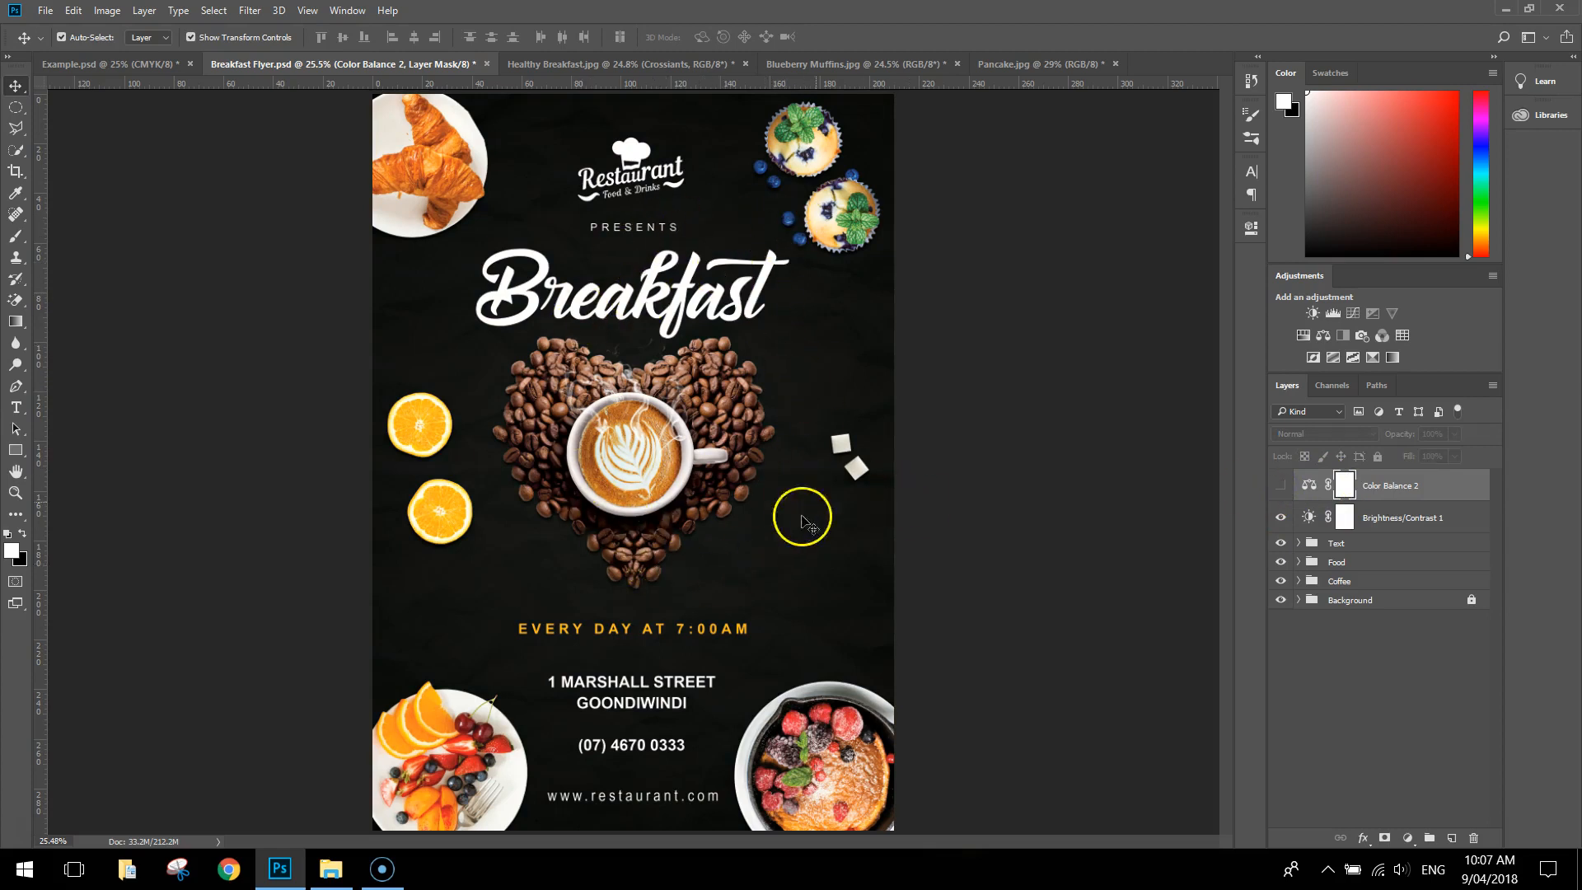
left_click(1282, 486)
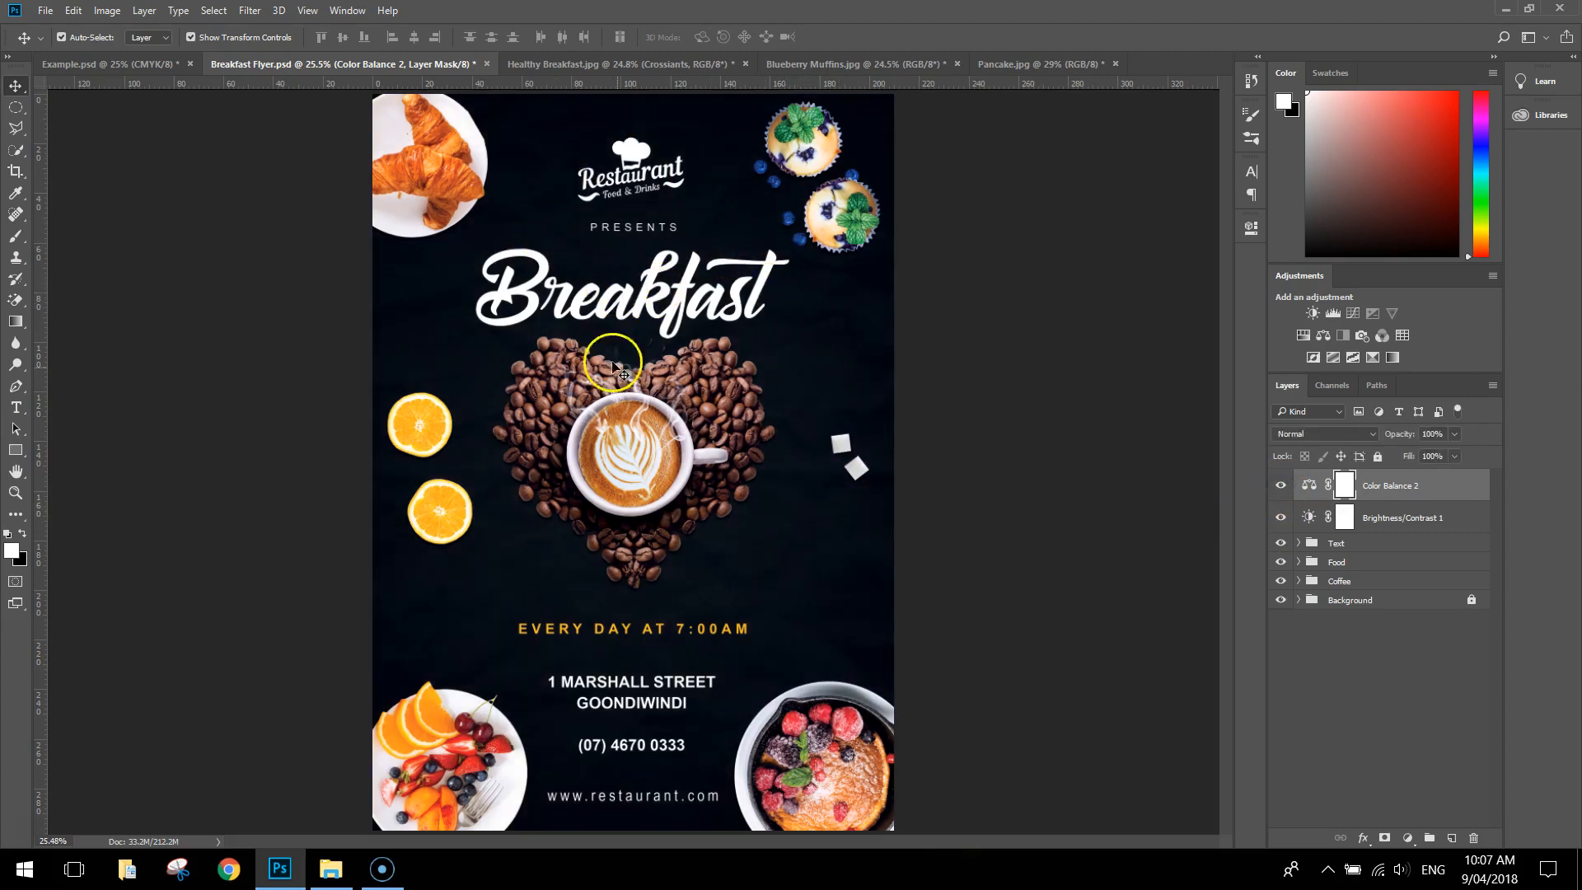
left_click(1281, 487)
left_click(1282, 488)
left_click(1282, 488)
left_click(1283, 487)
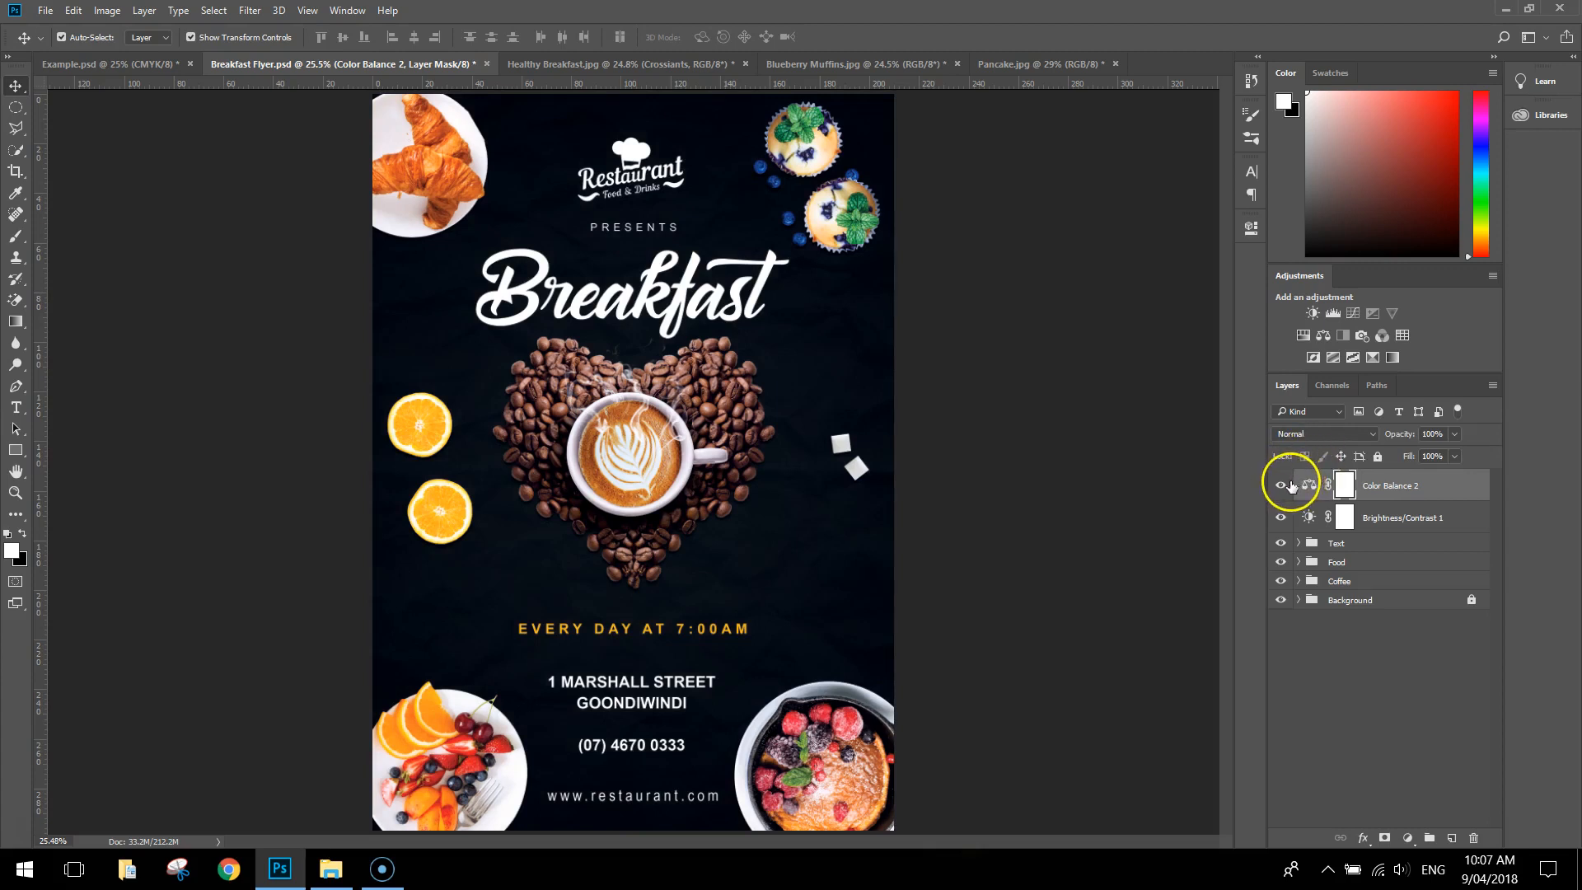
Add a Gradient Map adjustment layer on top using the violet-to-orange preset gradient
left_click(1393, 357)
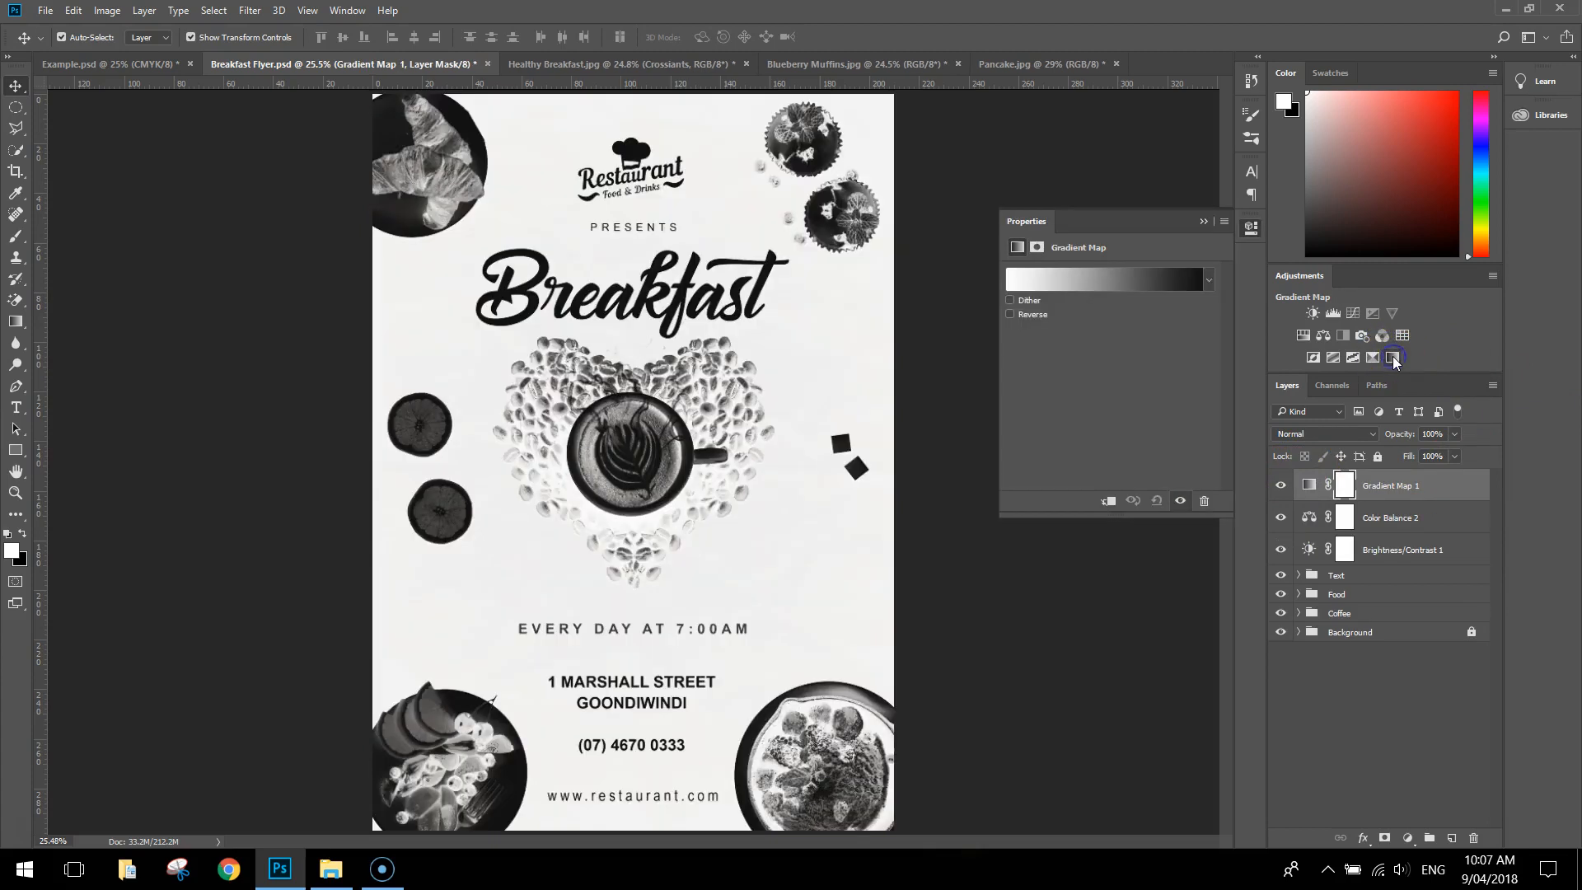
left_click(1209, 281)
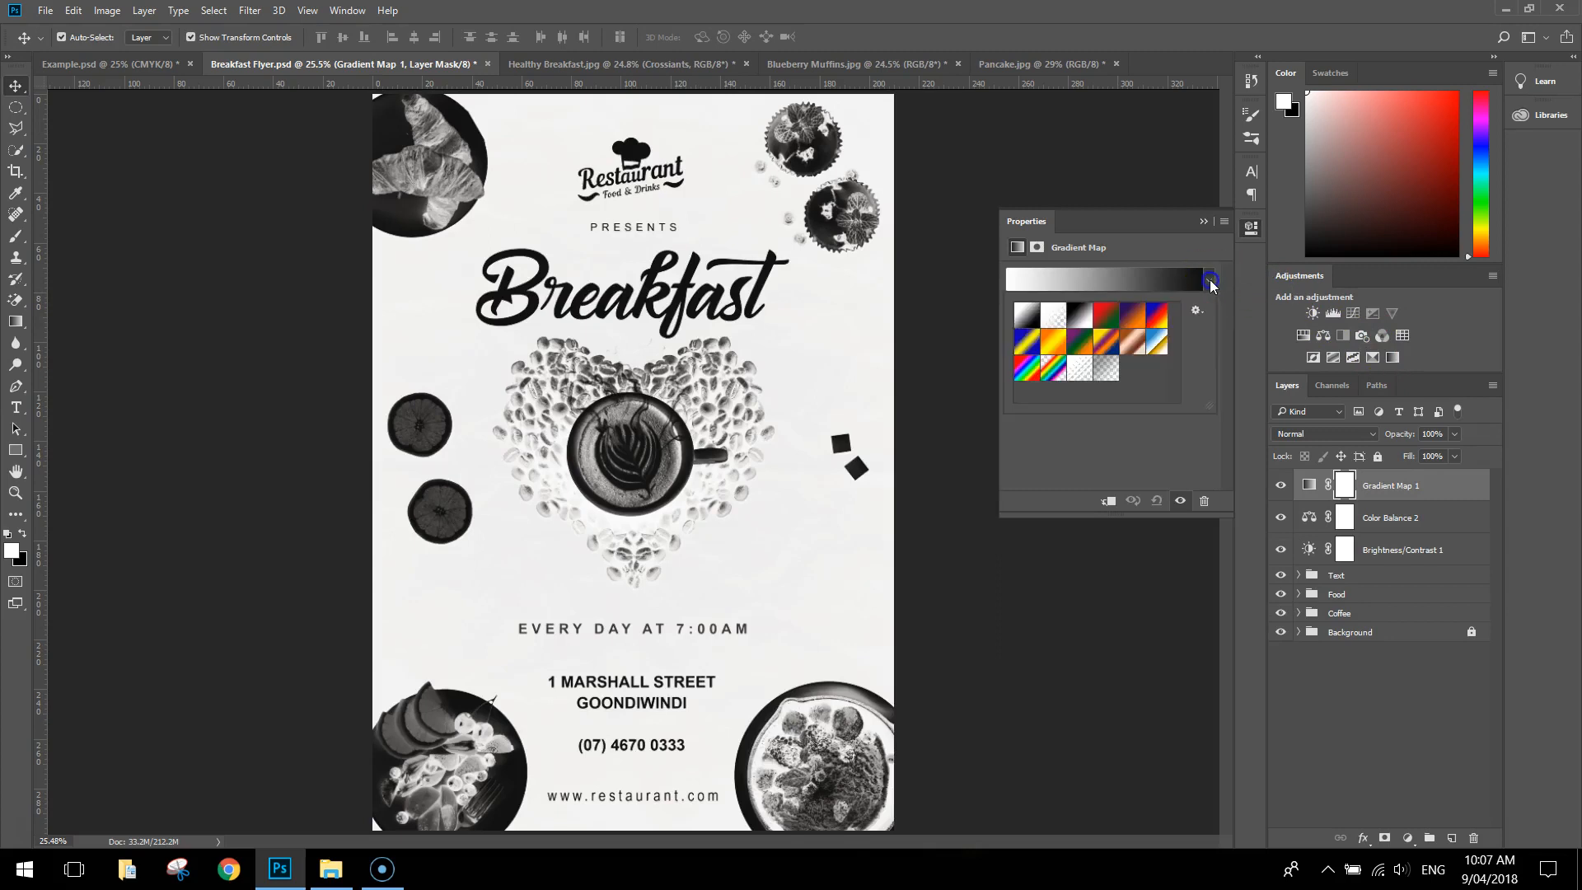
left_click(1133, 315)
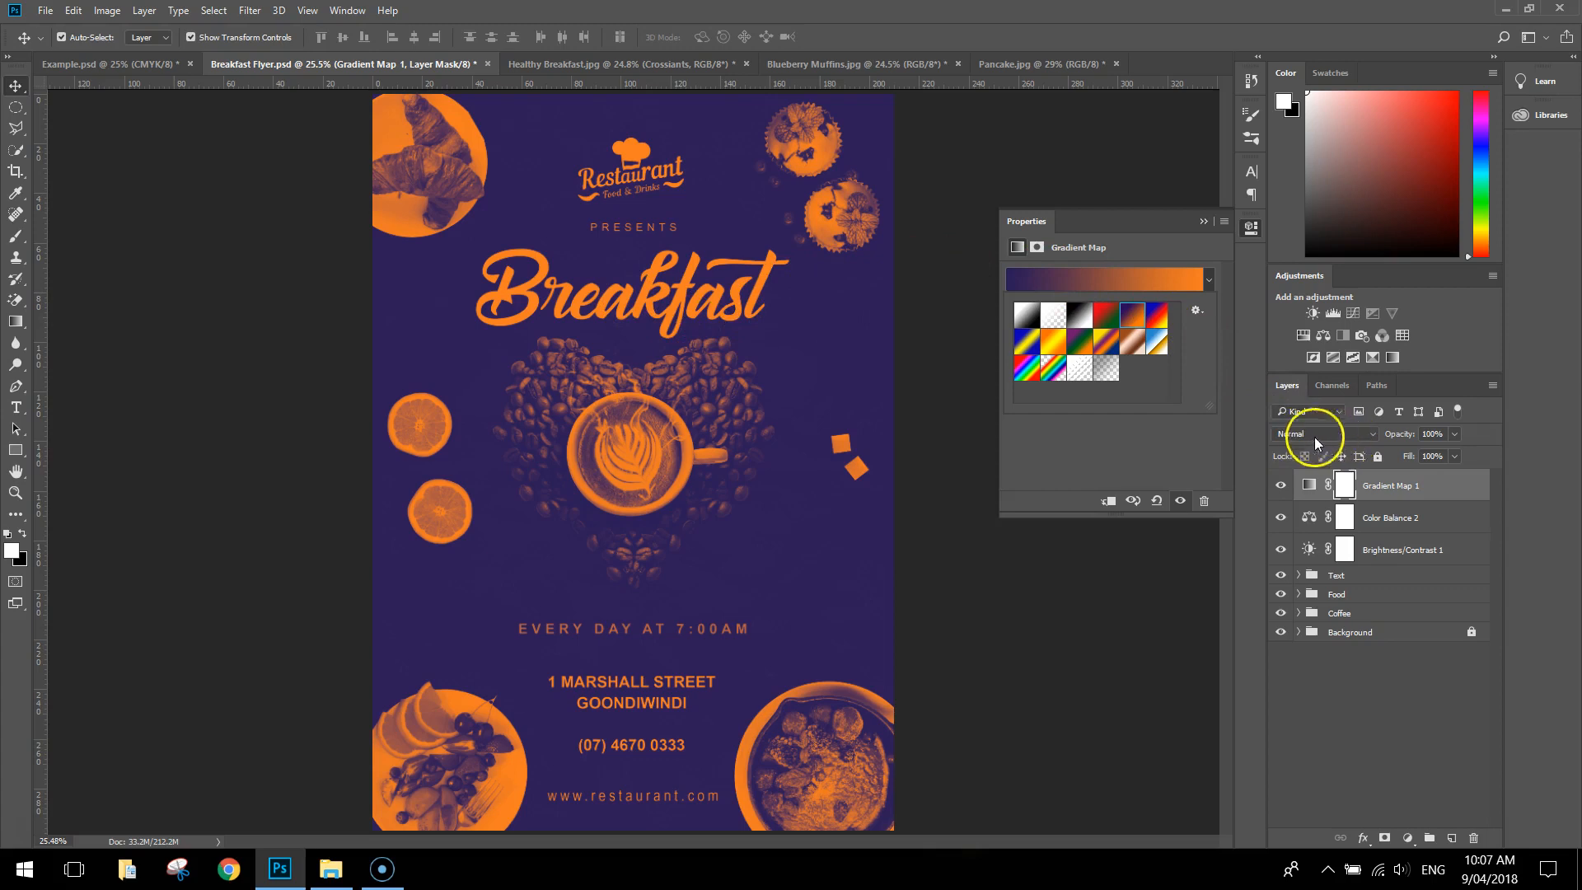
Blend the Gradient Map layer in Screen mode at 9% opacity
left_click(1367, 434)
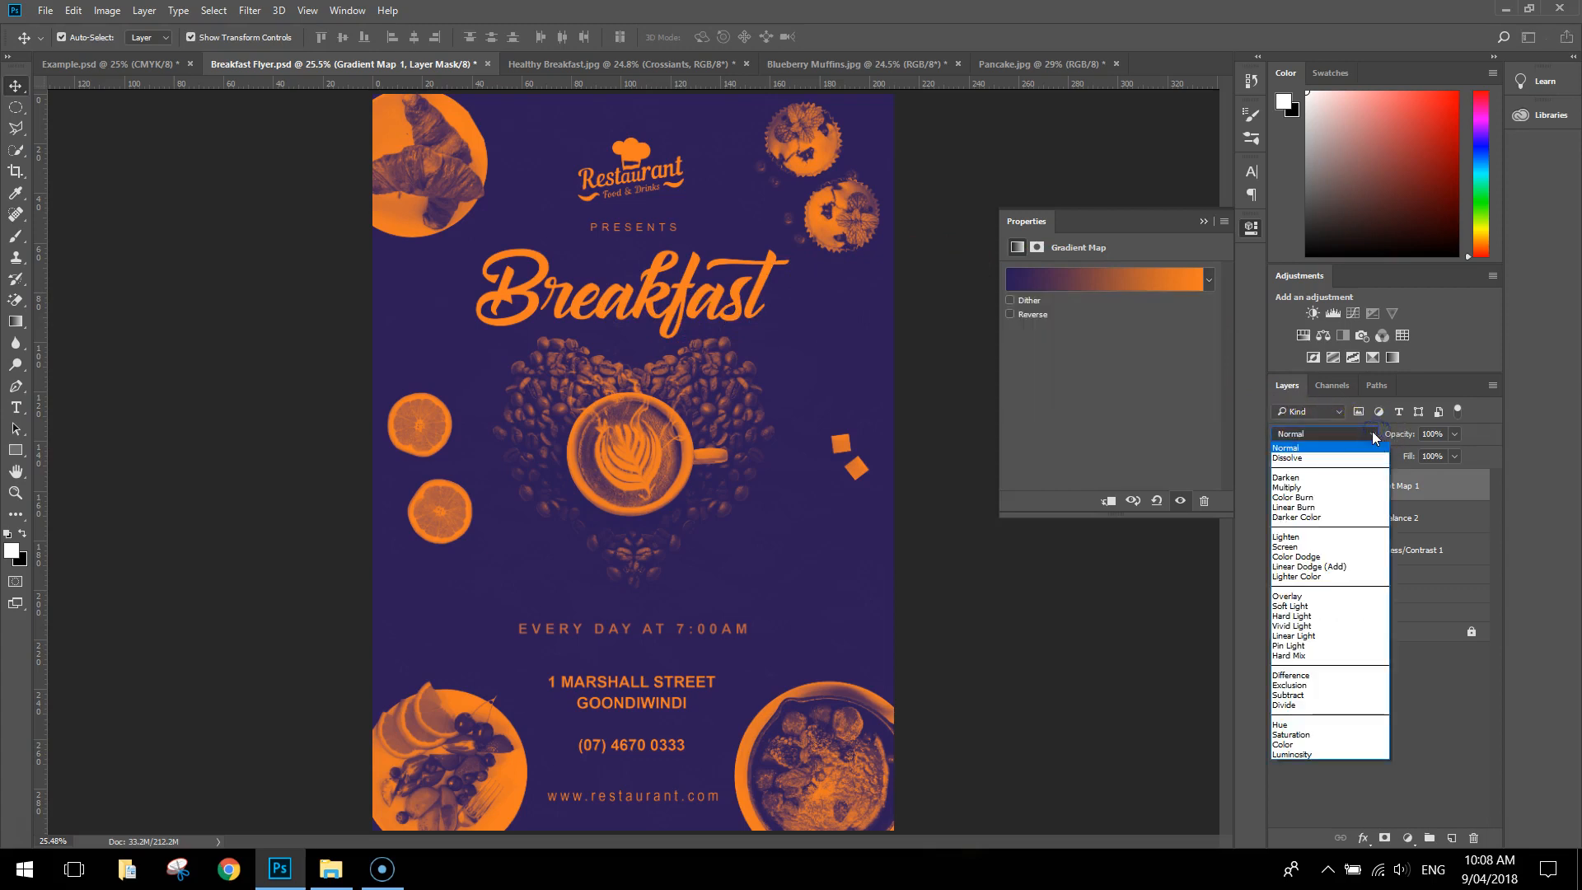
left_click(1331, 548)
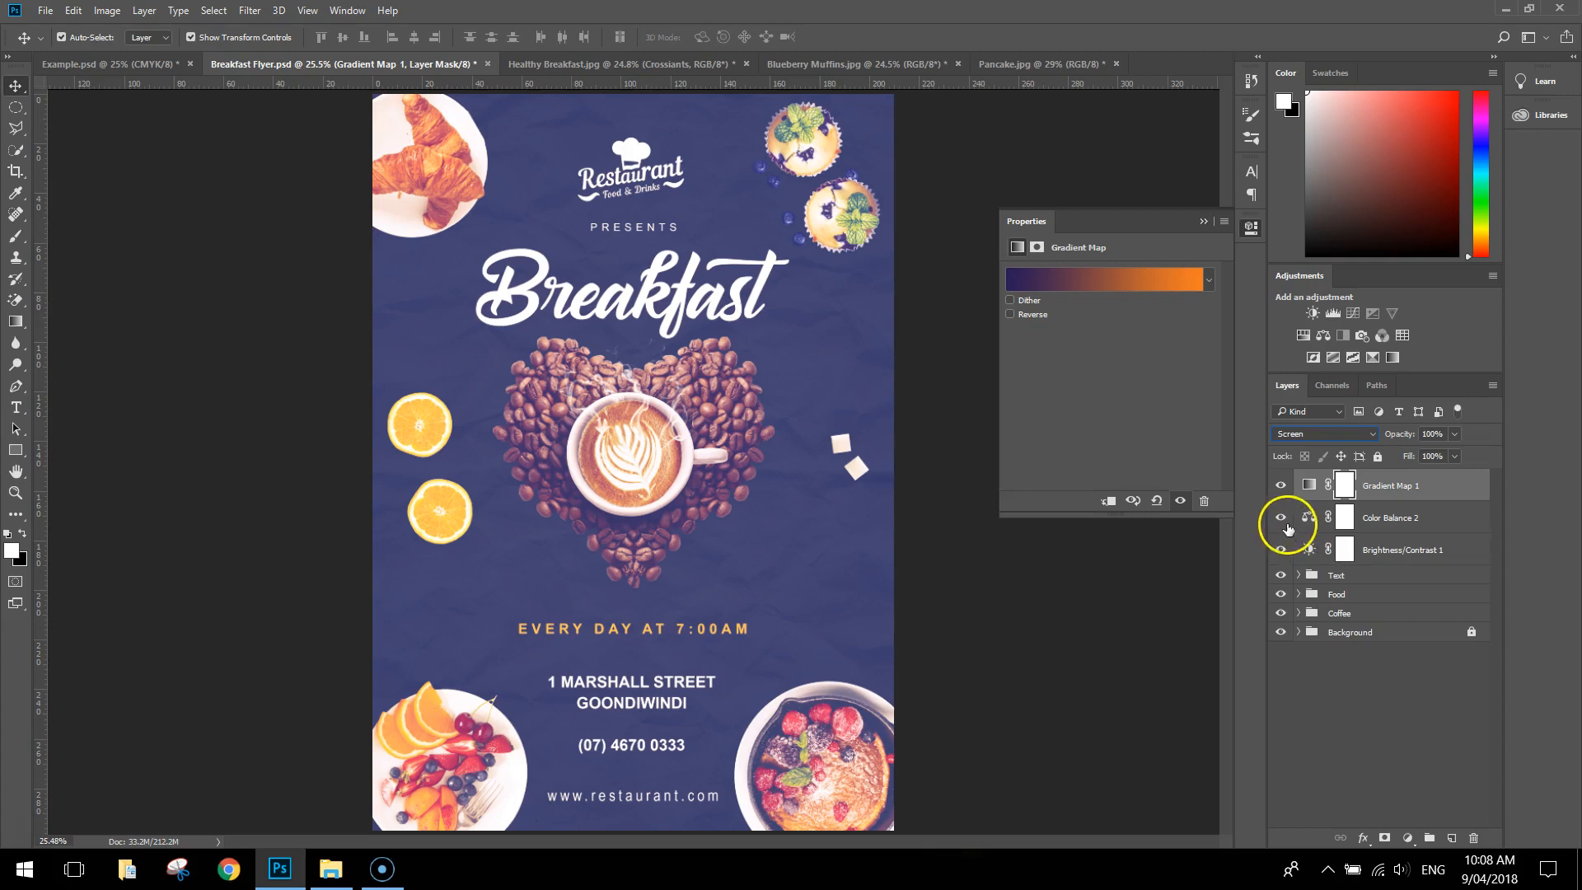
left_click(1455, 434)
left_click_drag(1409, 458, 1386, 458)
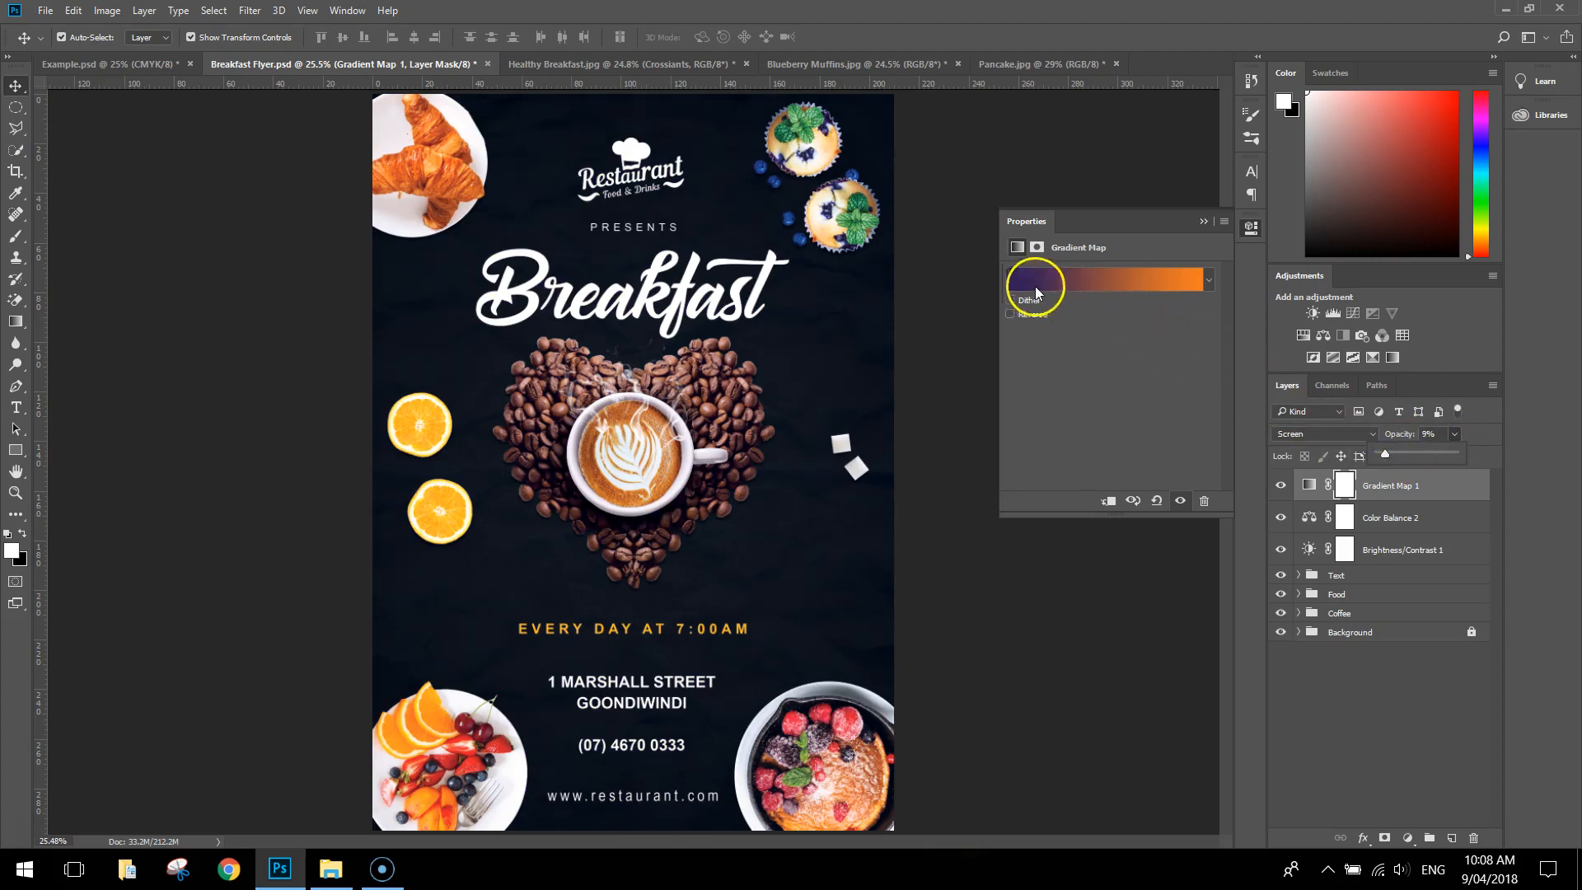
left_click(1250, 230)
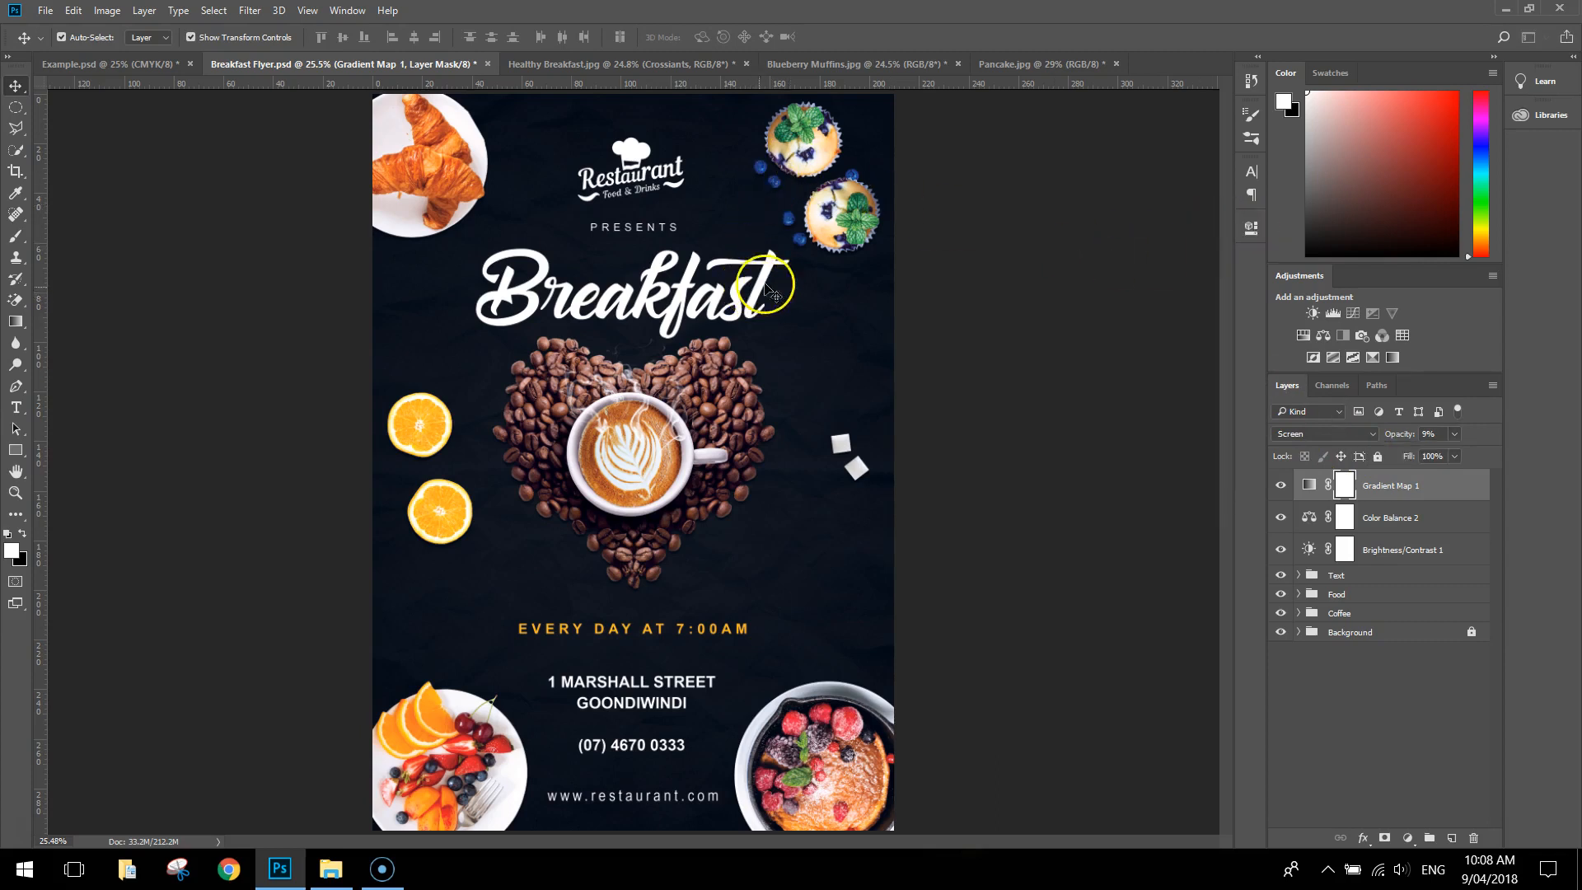
Compare the flyer with and without the Gradient Map adjustment
left_click(1281, 488)
left_click(1282, 488)
left_click(1281, 488)
left_click(1281, 488)
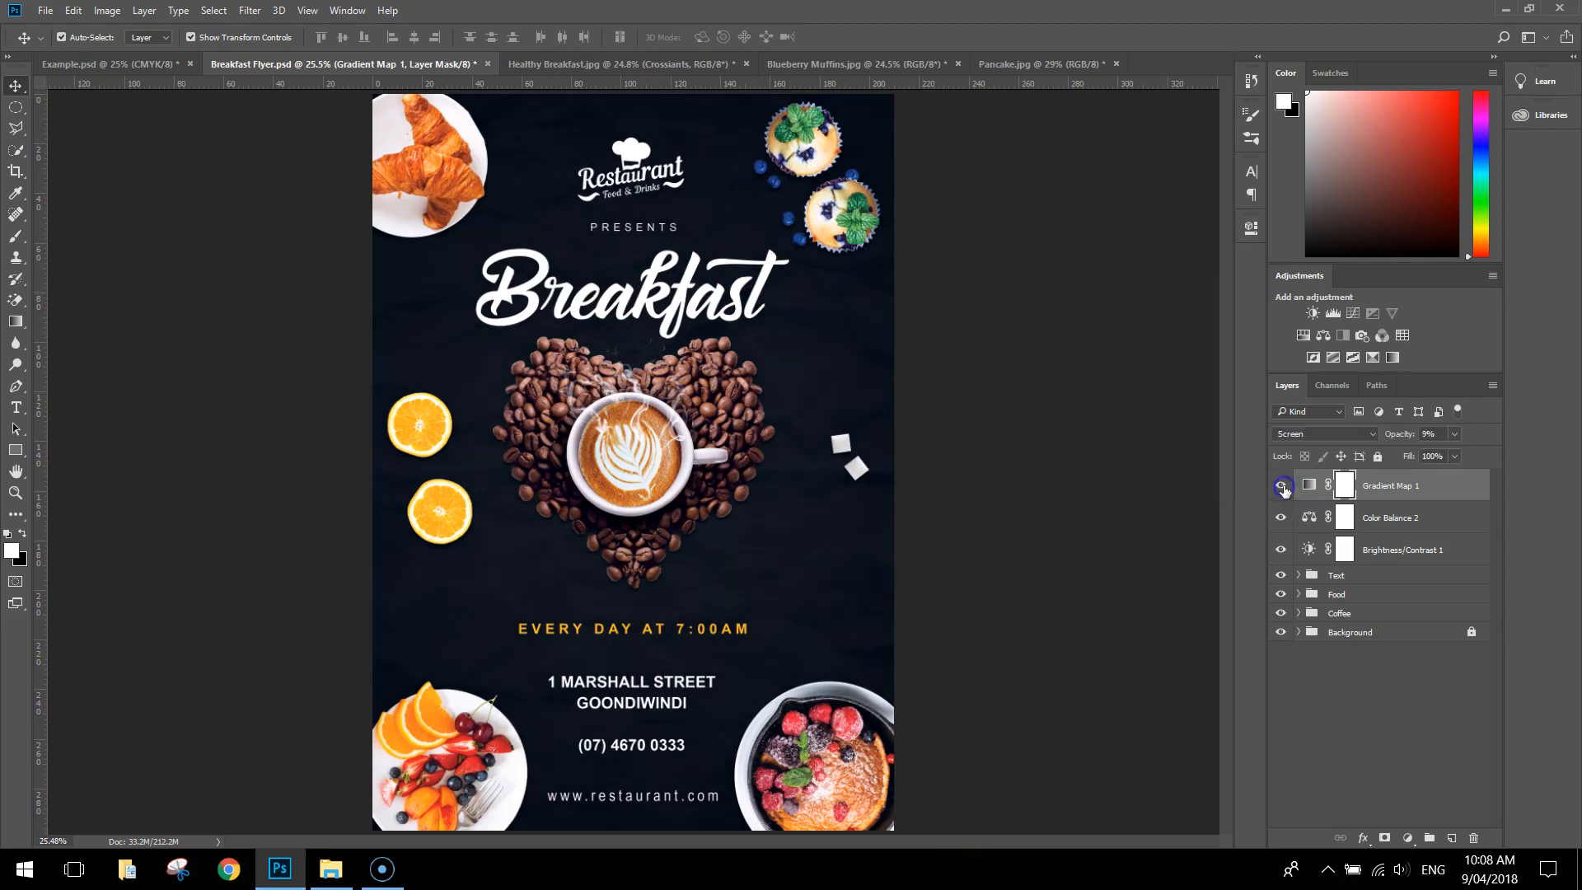
Set the Gradient Map layer's opacity to 7% and check the flyer with and without it
left_click(1452, 435)
left_click(1438, 435)
type("7")
left_click(1282, 486)
left_click(1282, 485)
Choose a soft round 600 px brush with 50% hardness and add an empty layer on top of the stack
left_click(15, 236)
left_click(99, 238)
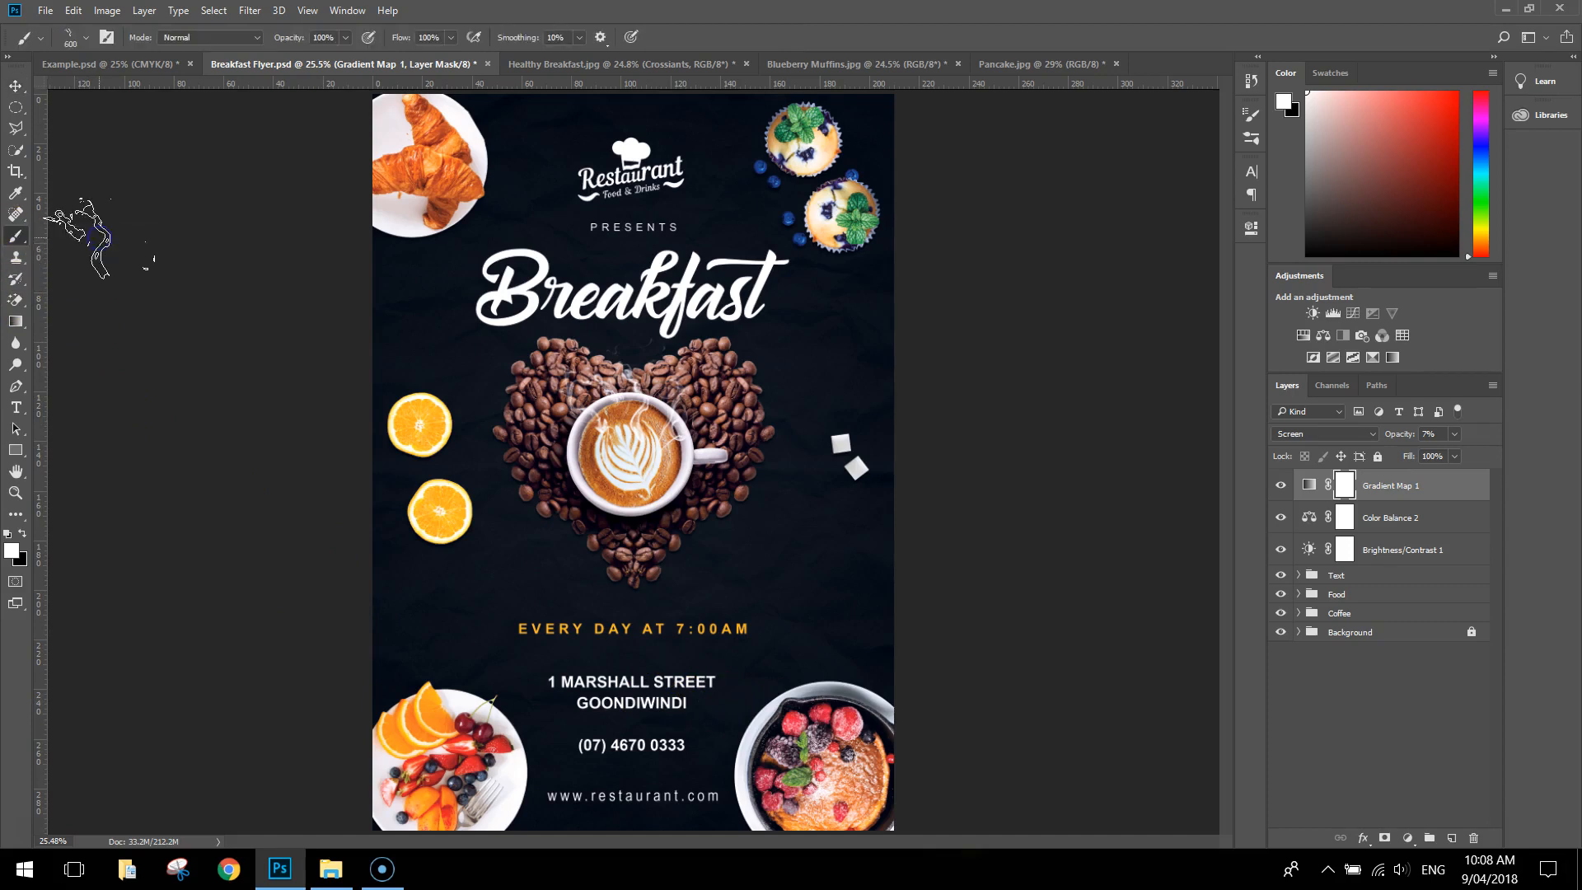
left_click(87, 38)
left_click(35, 165)
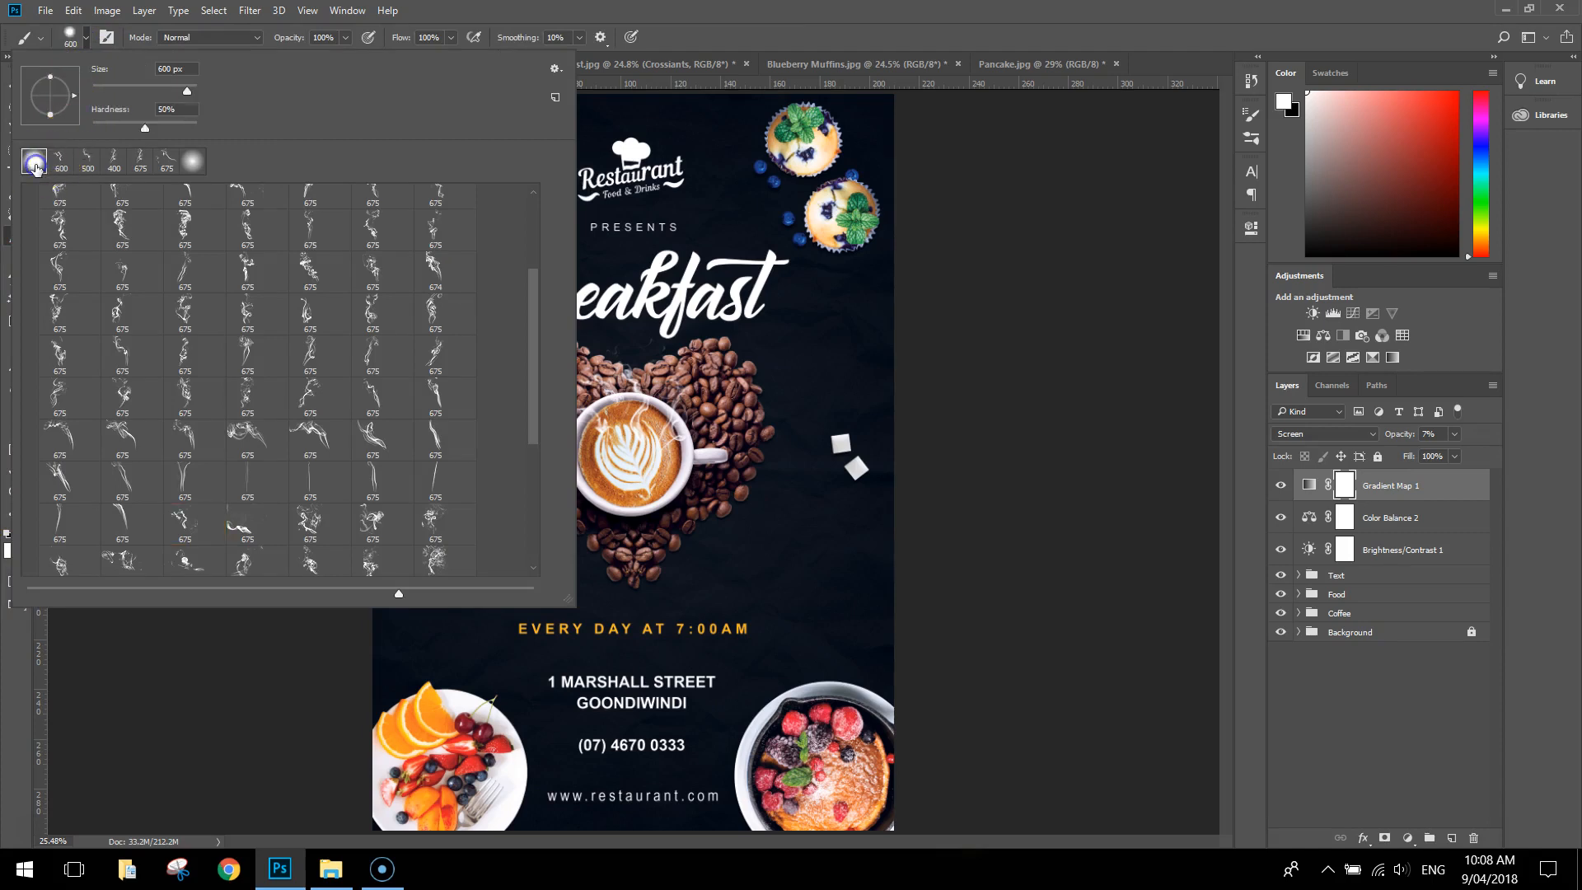
left_click(803, 11)
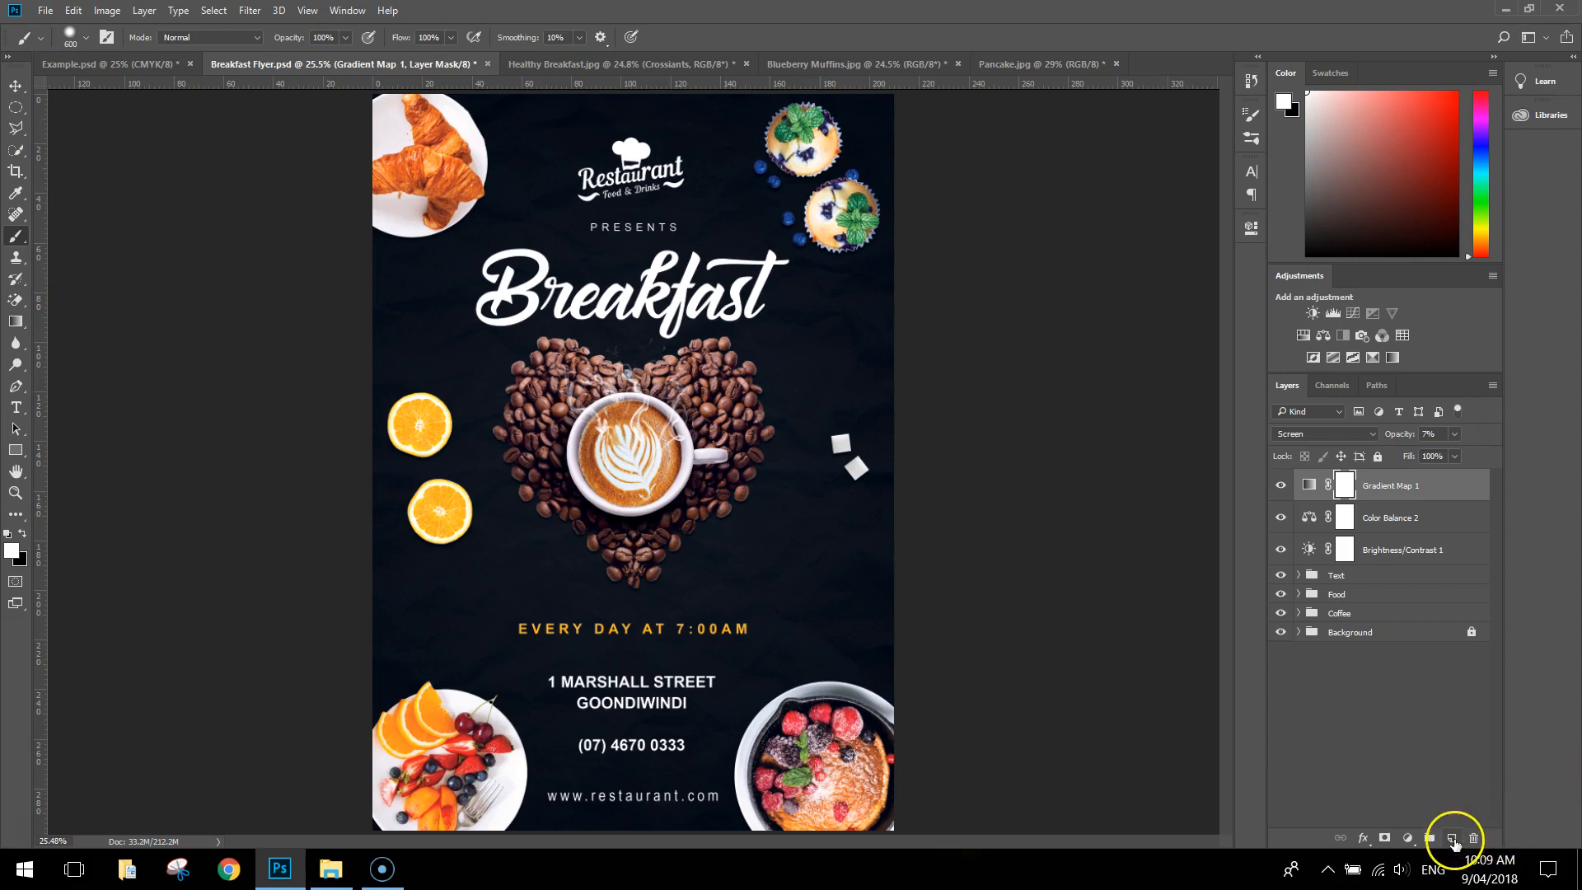
left_click(1453, 838)
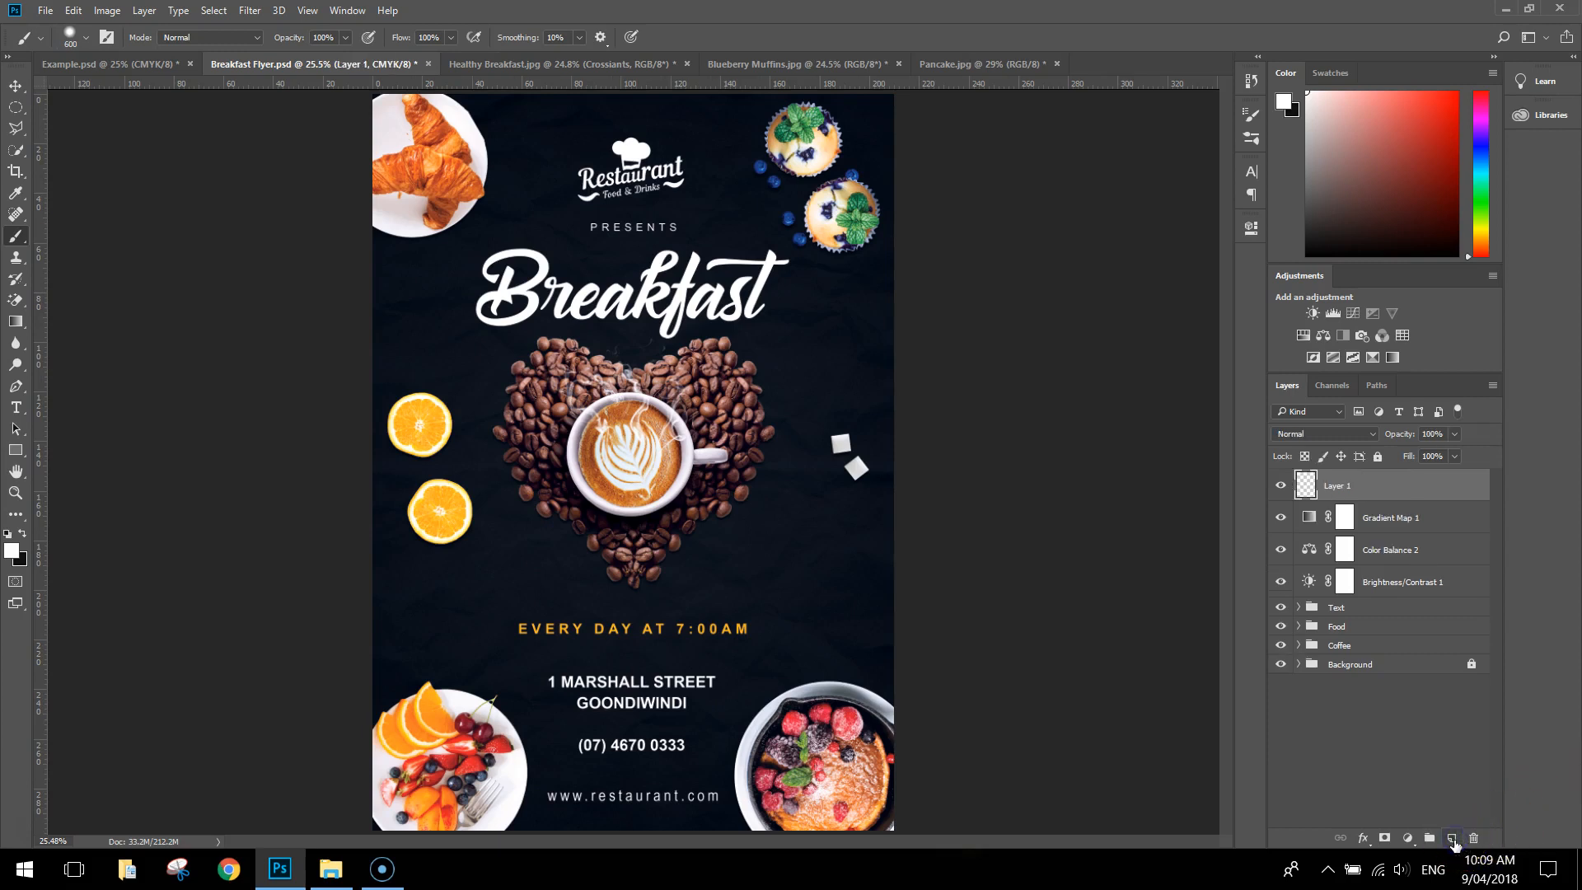
Dab white spots over the croissants at 600 px, both muffins at 300 px, and the pancake pan and fruit plate at 700 px
left_click(422, 157)
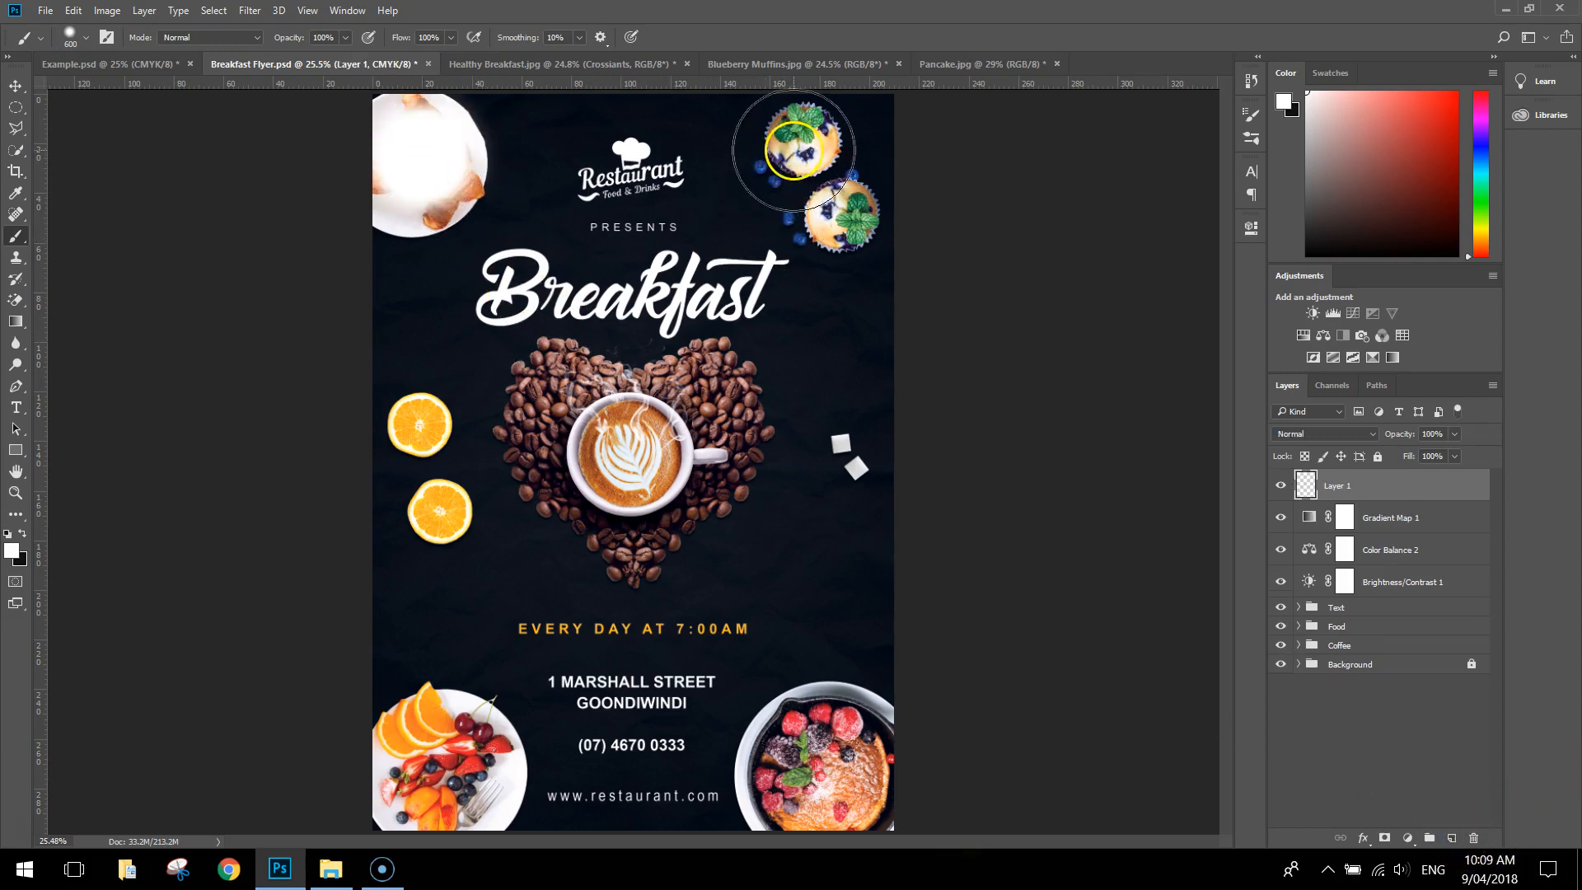
key("bracketleft")
key("bracketleft")
key("bracketleft")
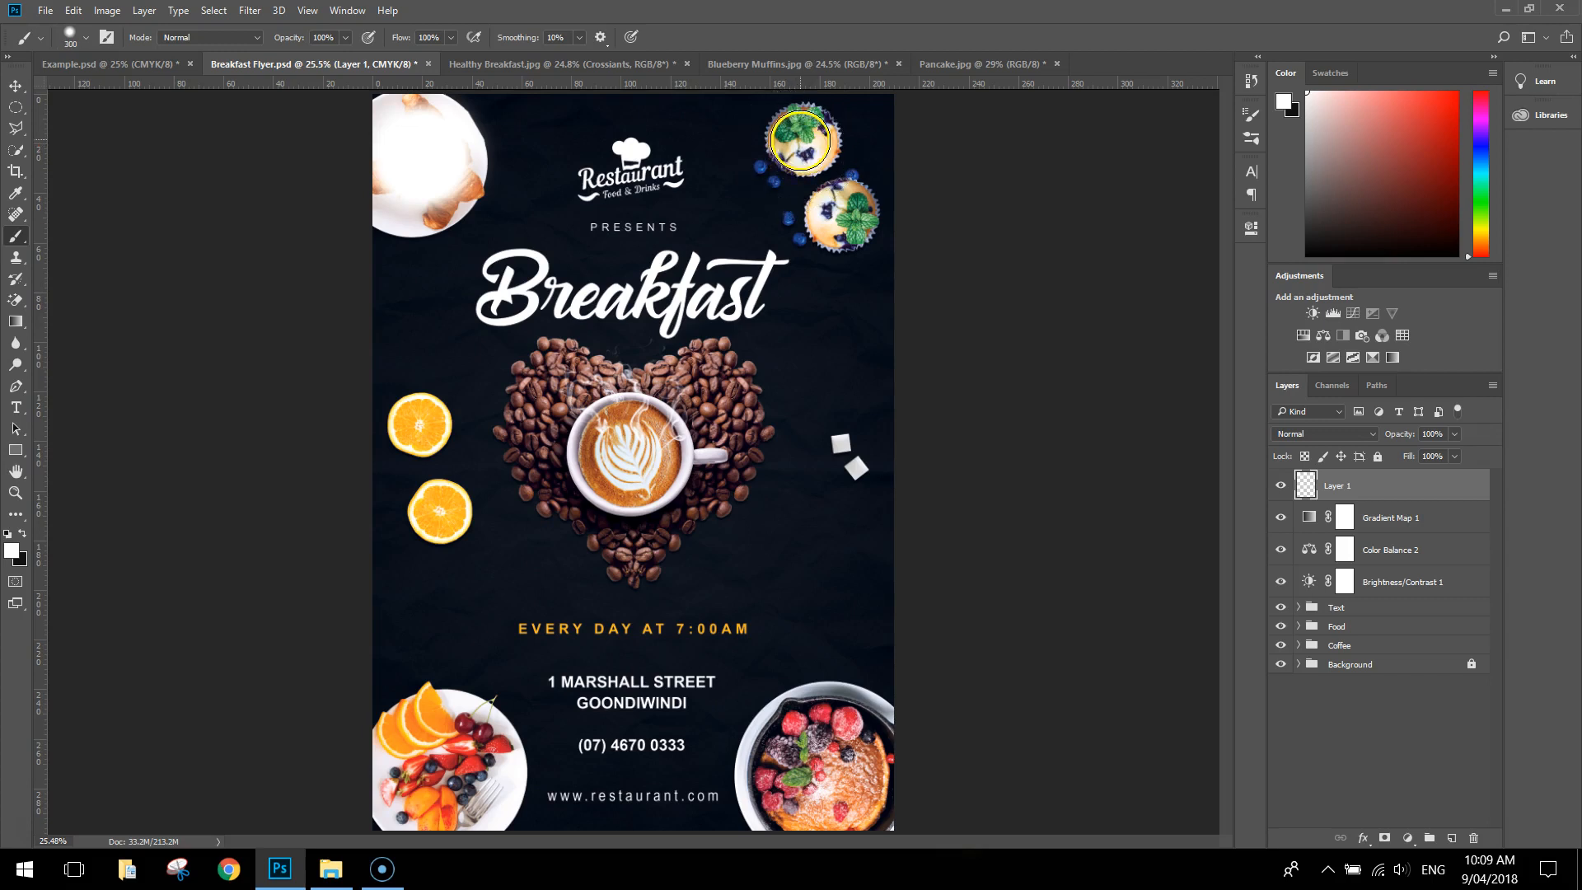
left_click(799, 137)
left_click(841, 213)
key("bracketright")
key("bracketright")
key("bracketright")
key("bracketright")
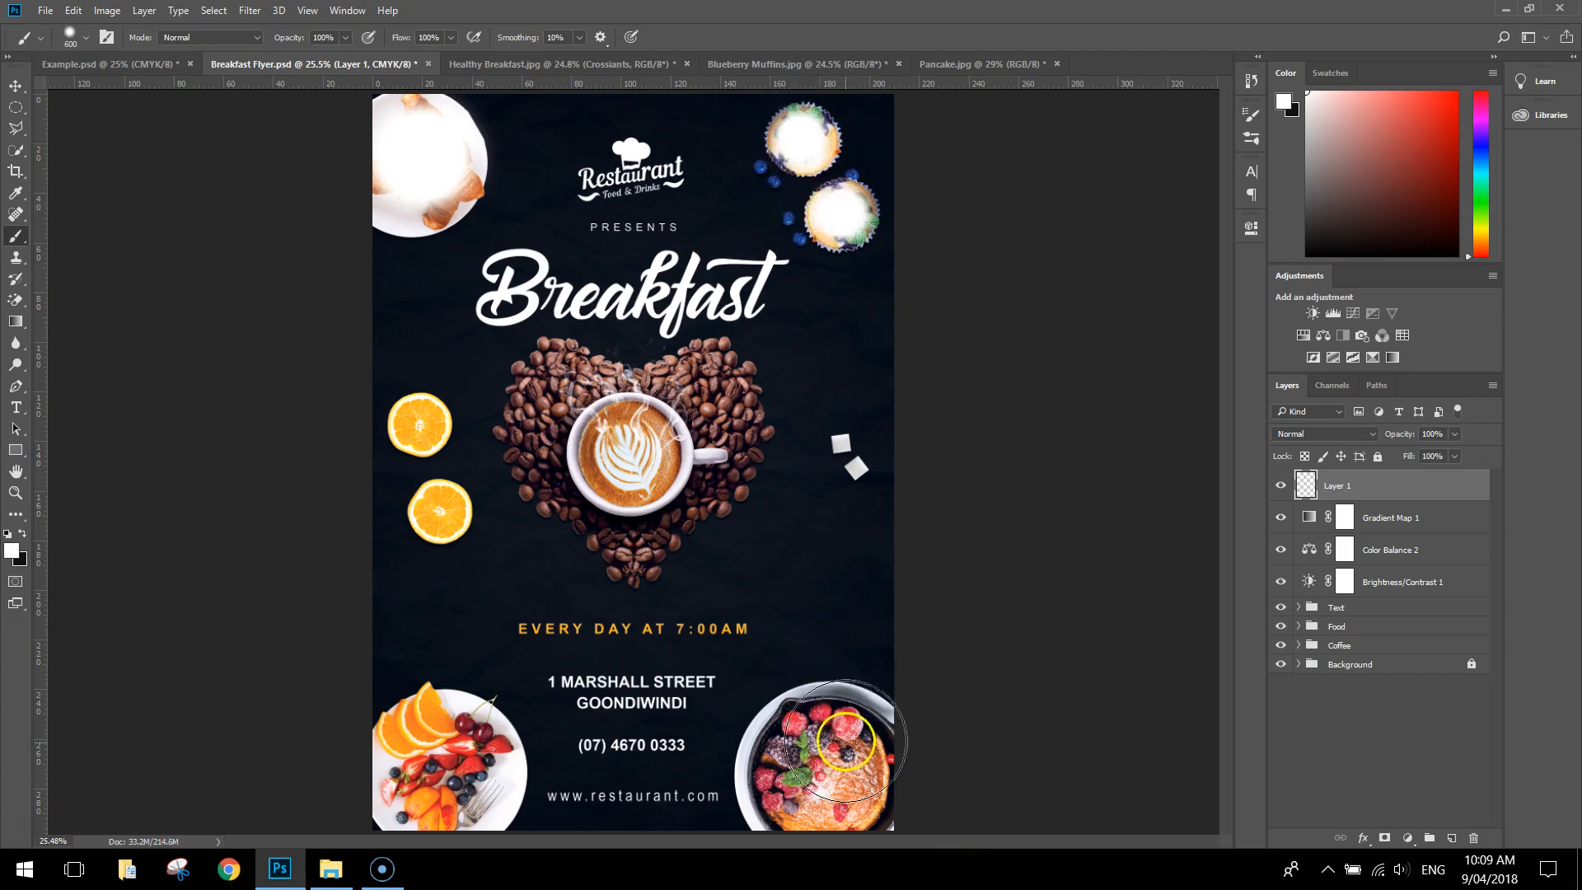
left_click(822, 771)
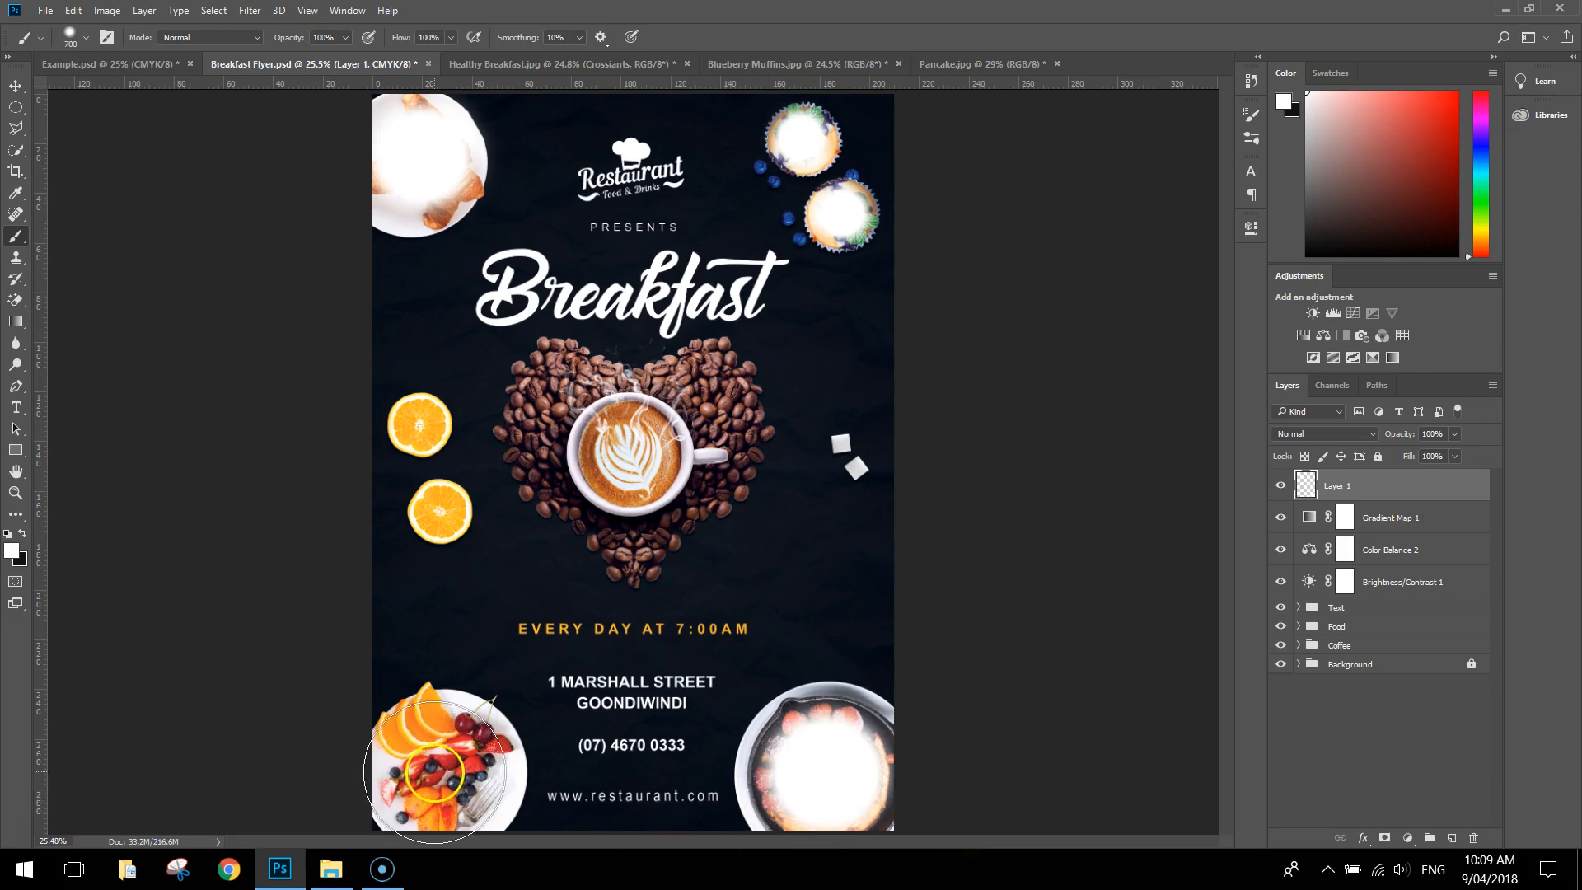
left_click(441, 765)
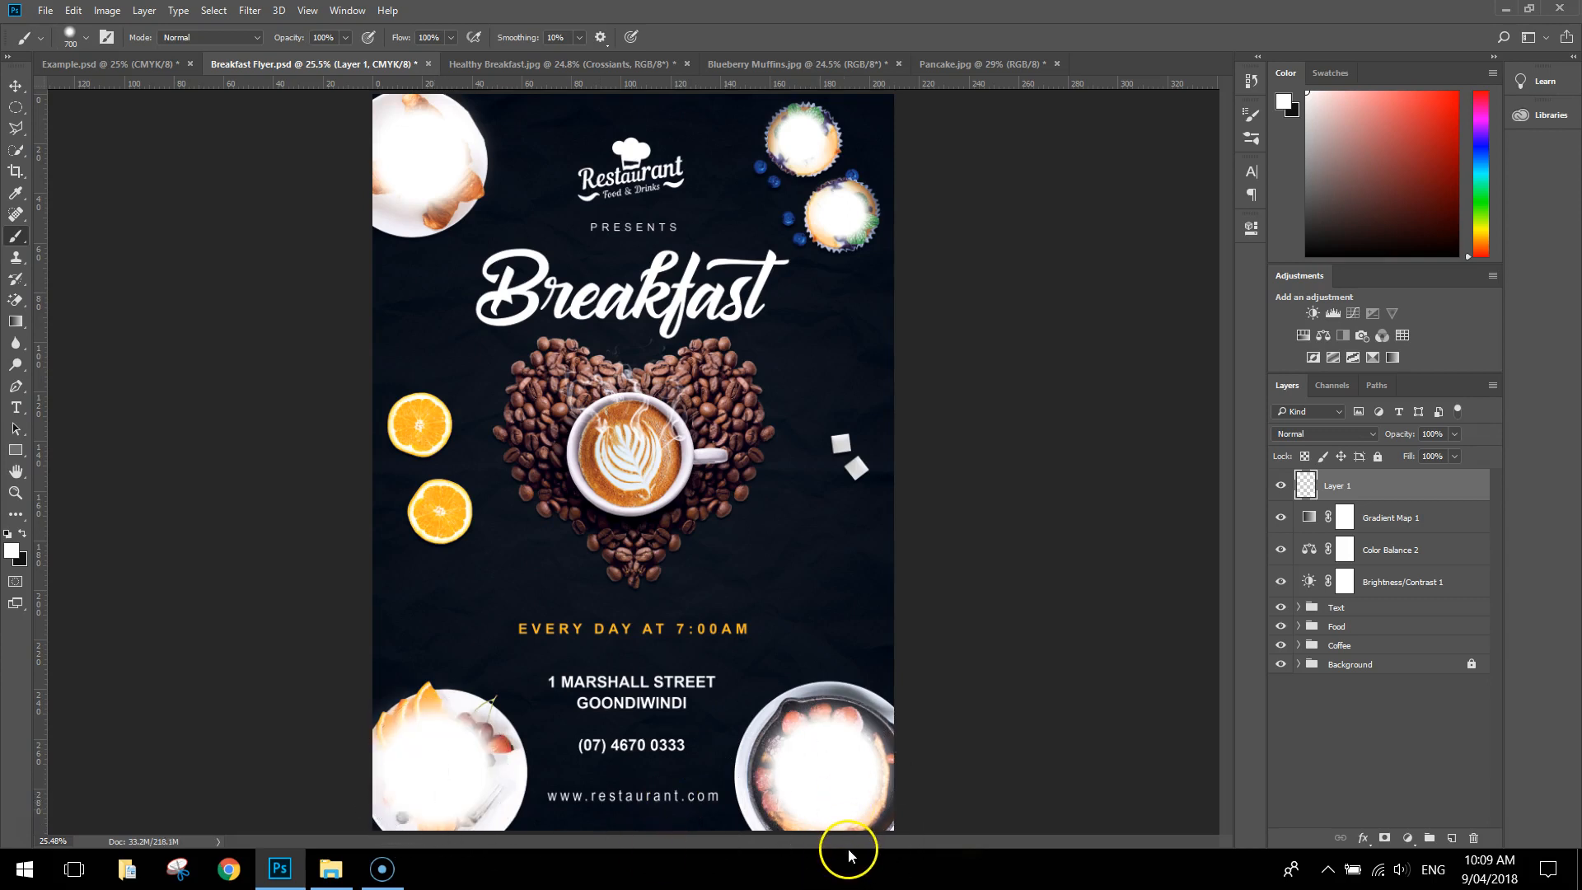
Set the white highlight layer to Overlay blending at 15% opacity
left_click(1371, 434)
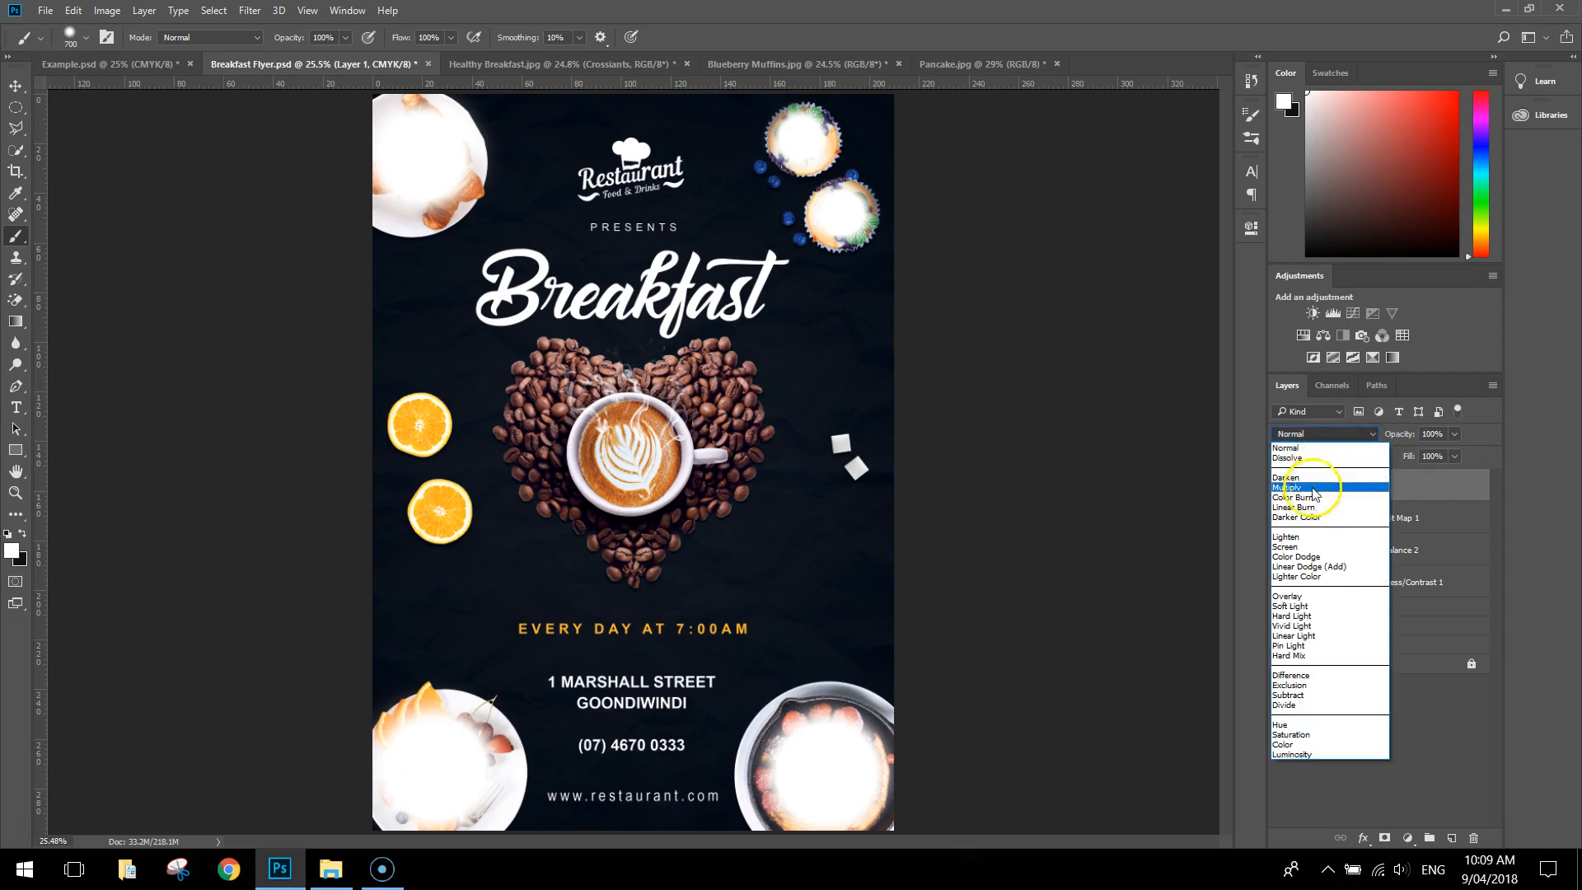
left_click(1305, 596)
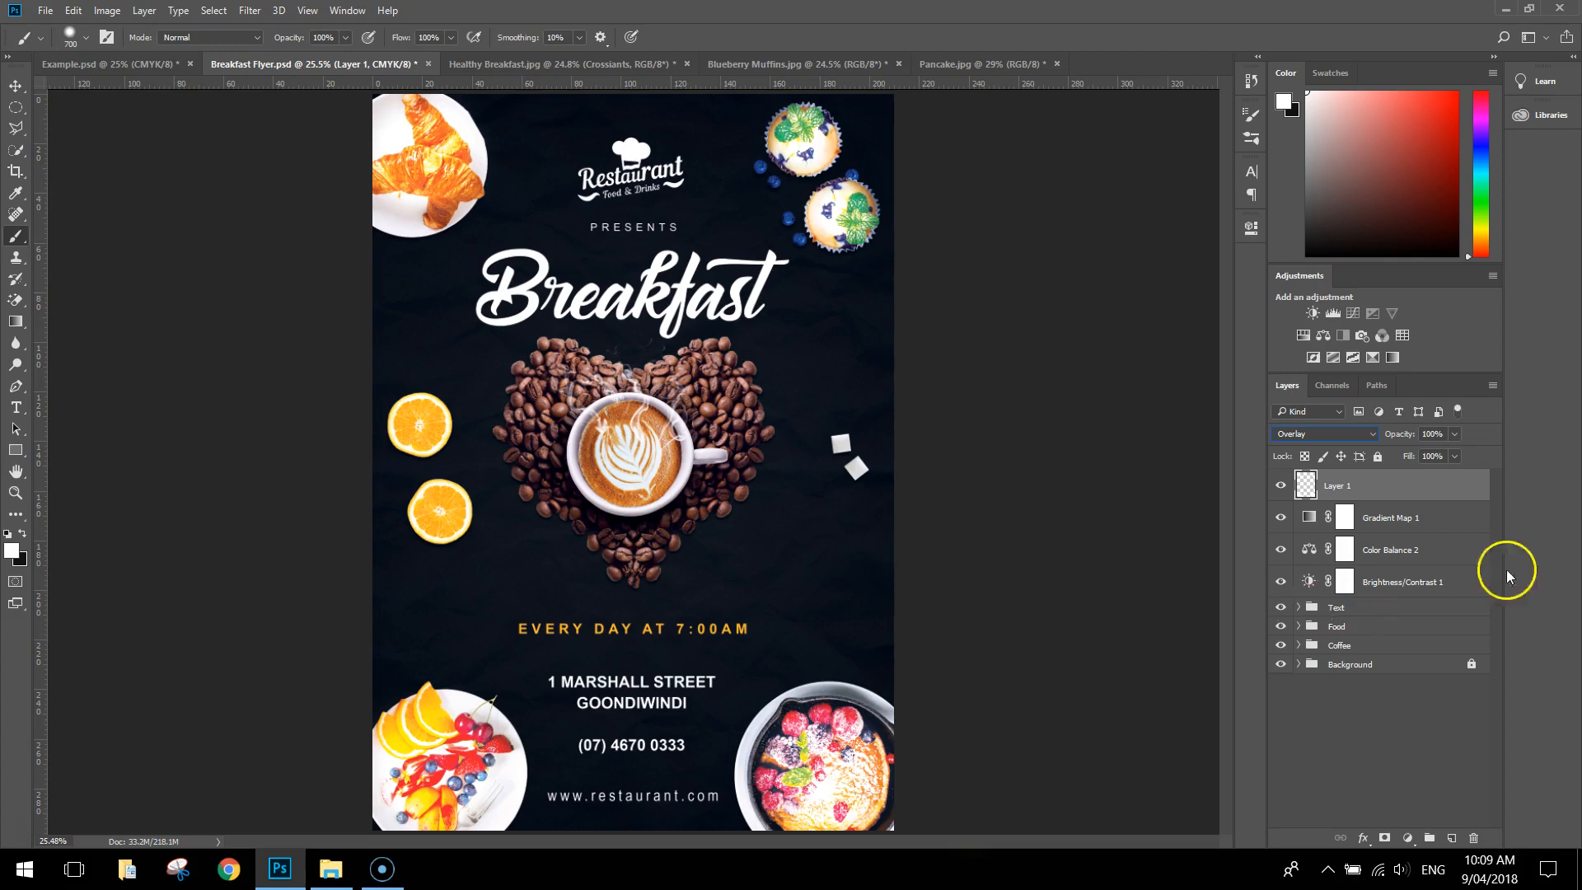
left_click_drag(1454, 434, 1391, 458)
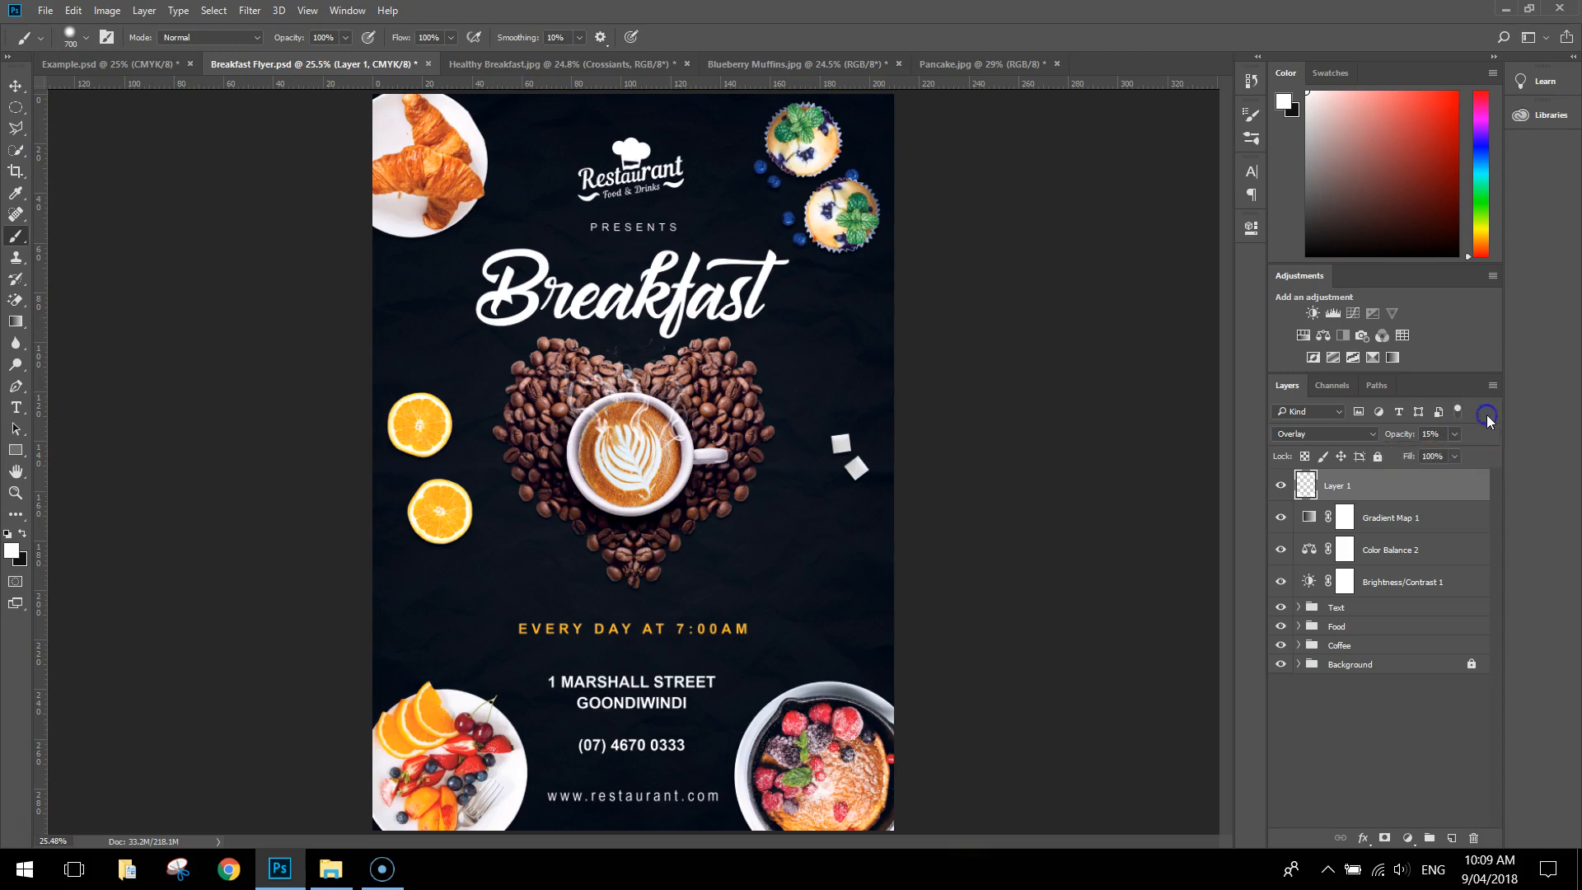
Compare the food images with and without the white highlight layer
left_click(1280, 488)
left_click(1281, 487)
left_click(1280, 488)
left_click(1280, 488)
left_click(1280, 488)
left_click(1280, 487)
left_click(1281, 488)
left_click(1280, 488)
left_click(1405, 458)
Nudge the coffee-bean heart image and the Breakfast title slightly to the right
left_click(16, 86)
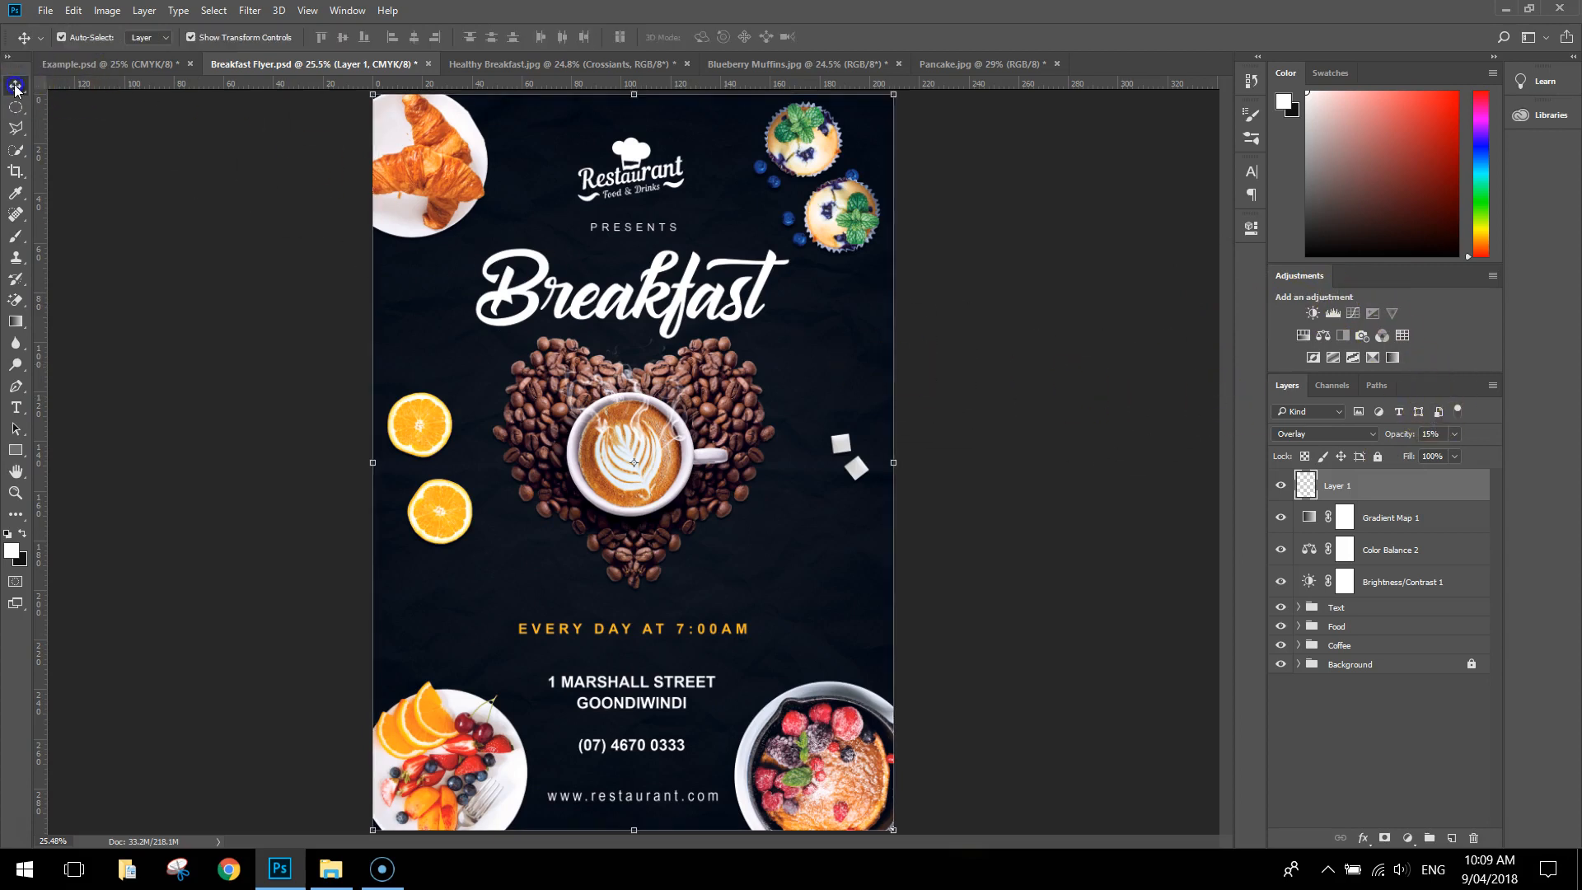
left_click(200, 393)
left_click(724, 435)
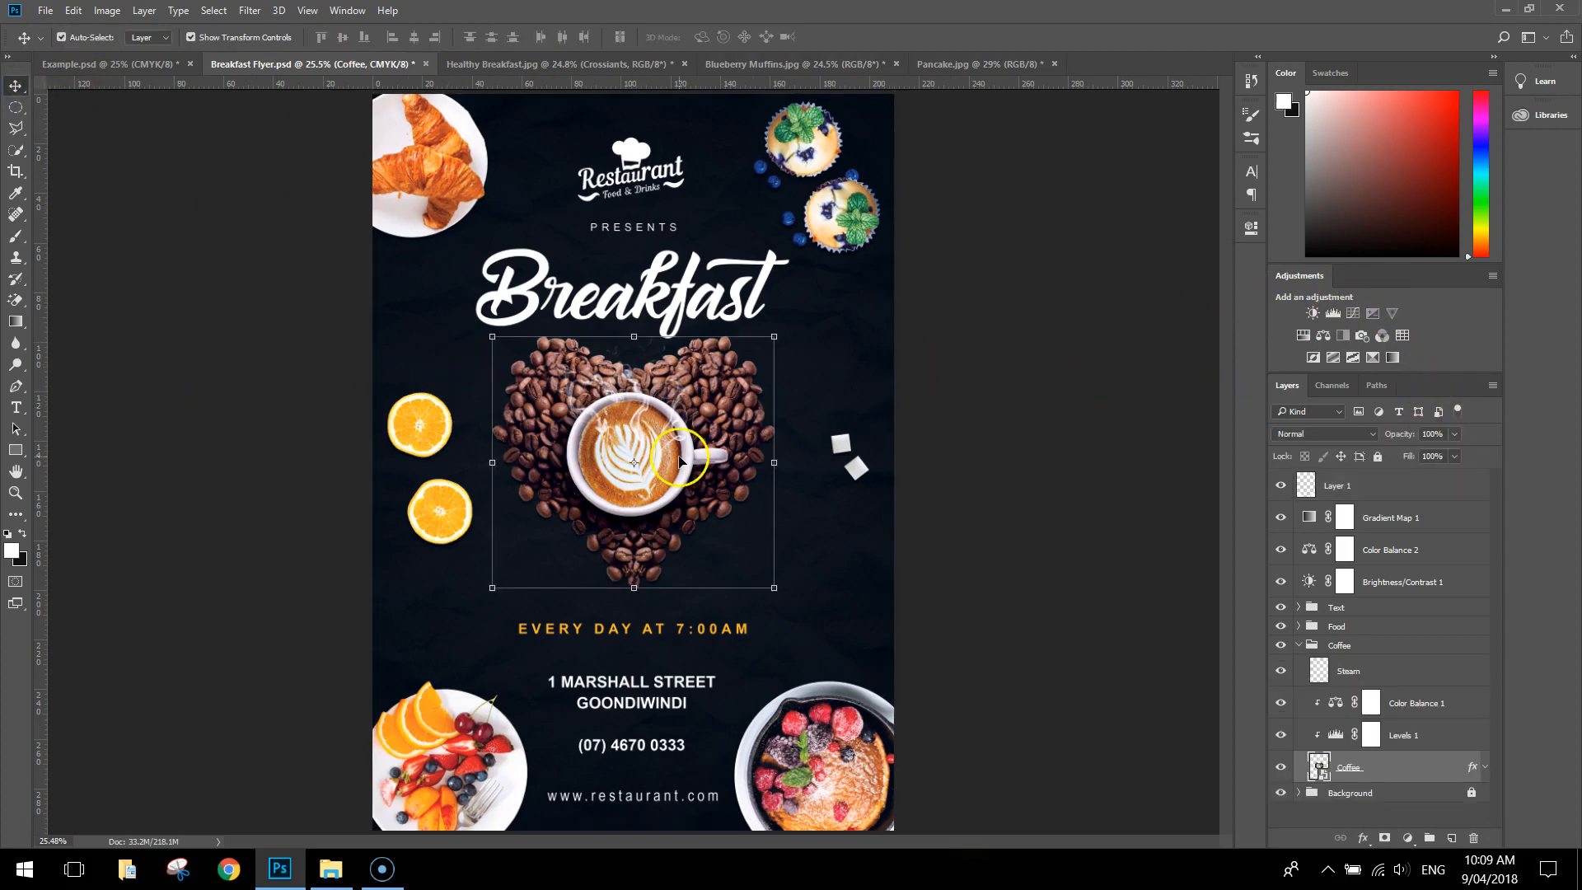
key("shift+Right")
key("shift+Right")
key("shift+Left")
left_click(651, 297)
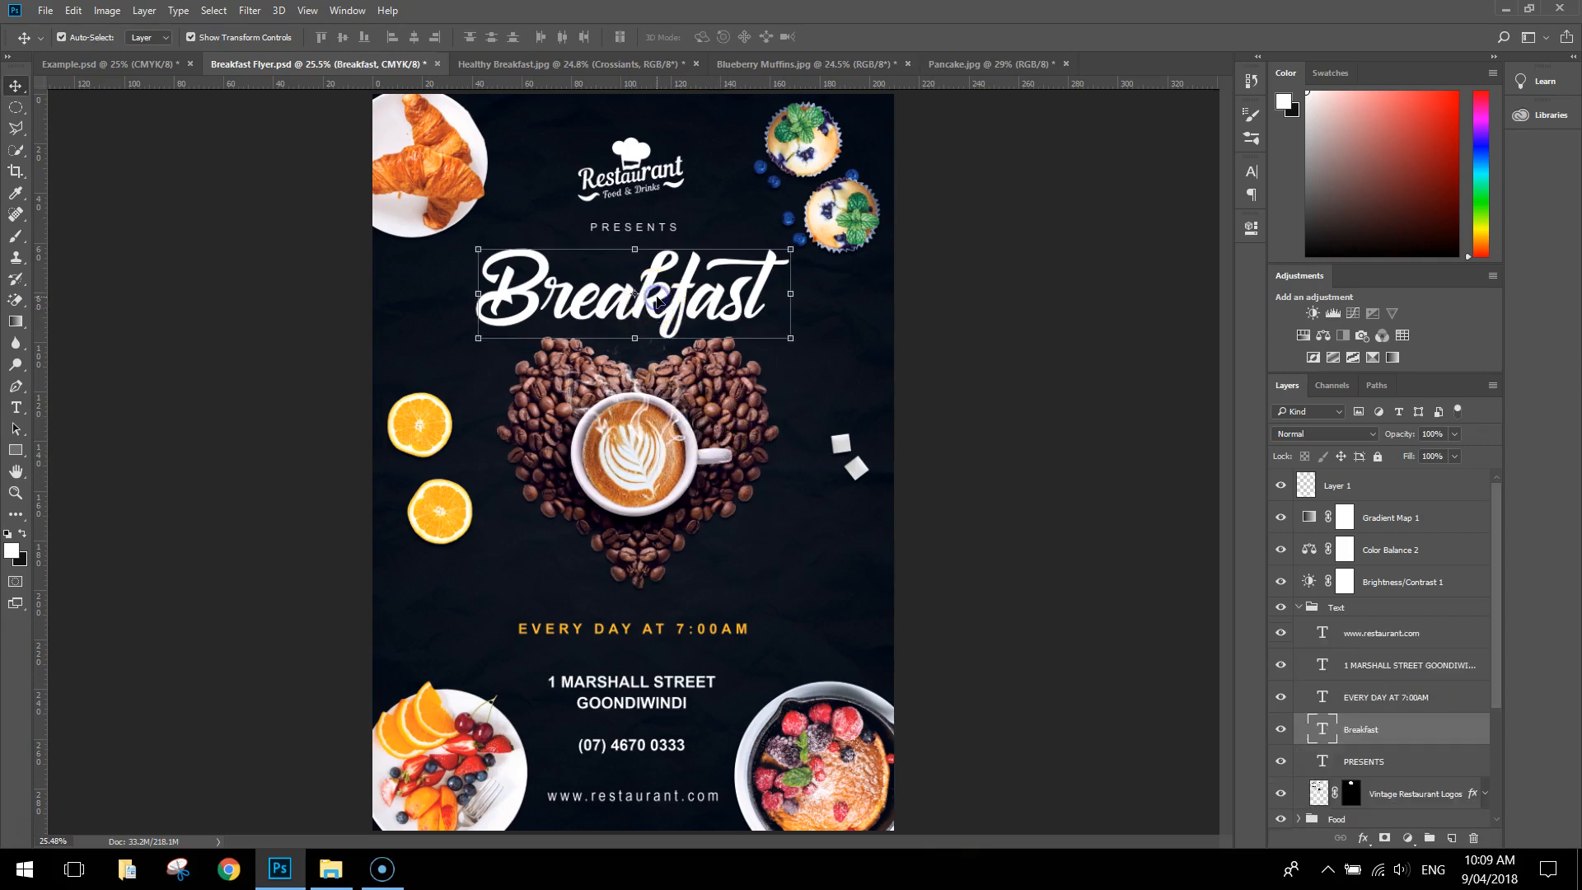
left_click(935, 203)
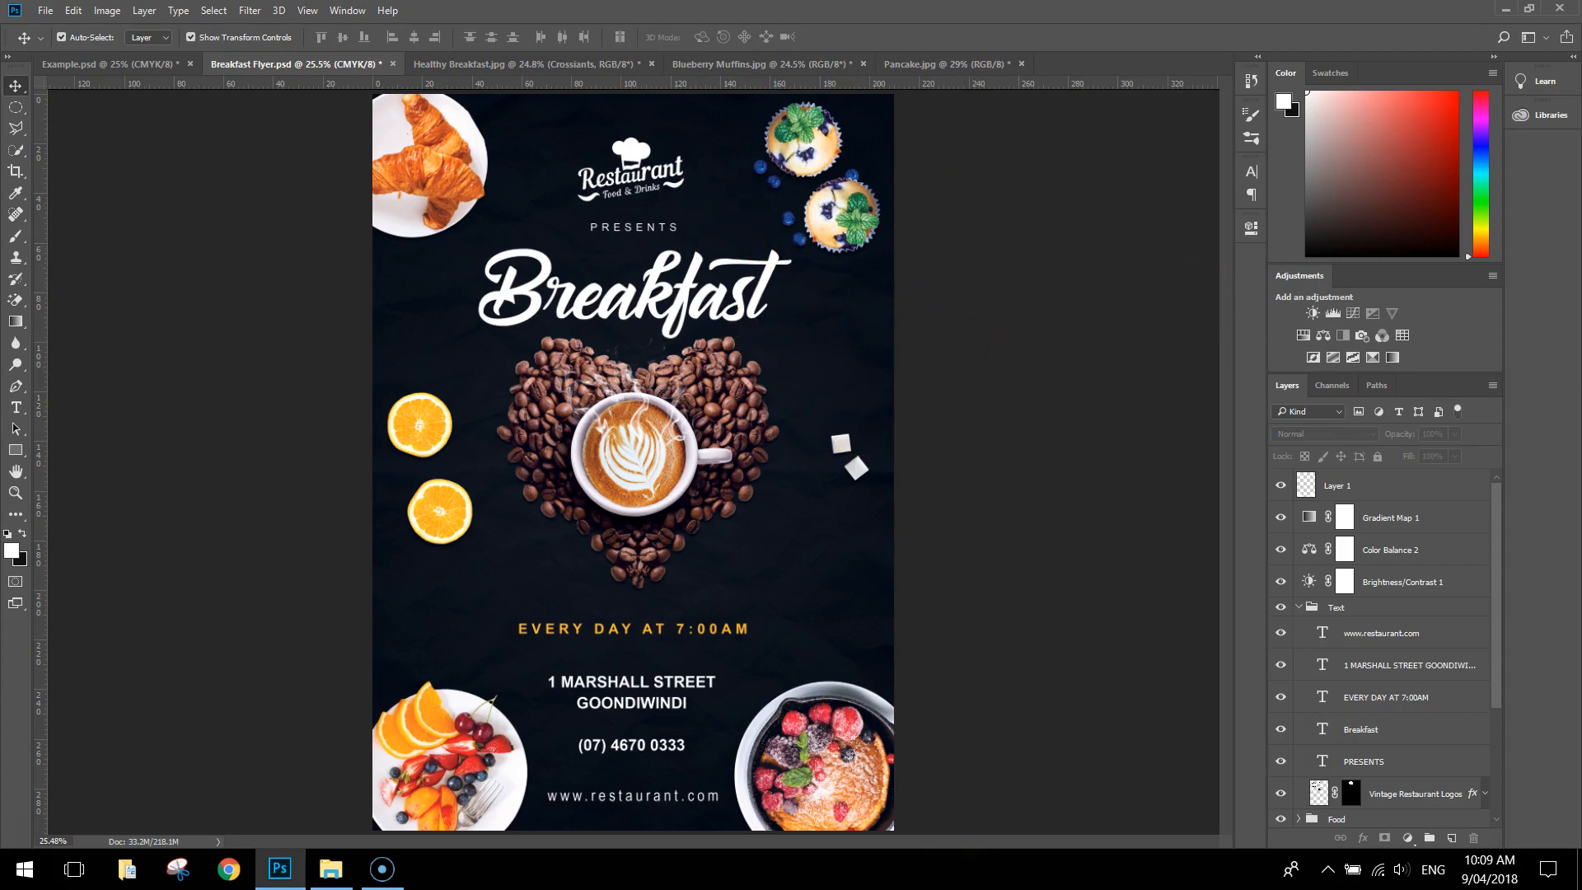
Save the flyer document and collapse the Text and Coffee layer groups
left_click(45, 11)
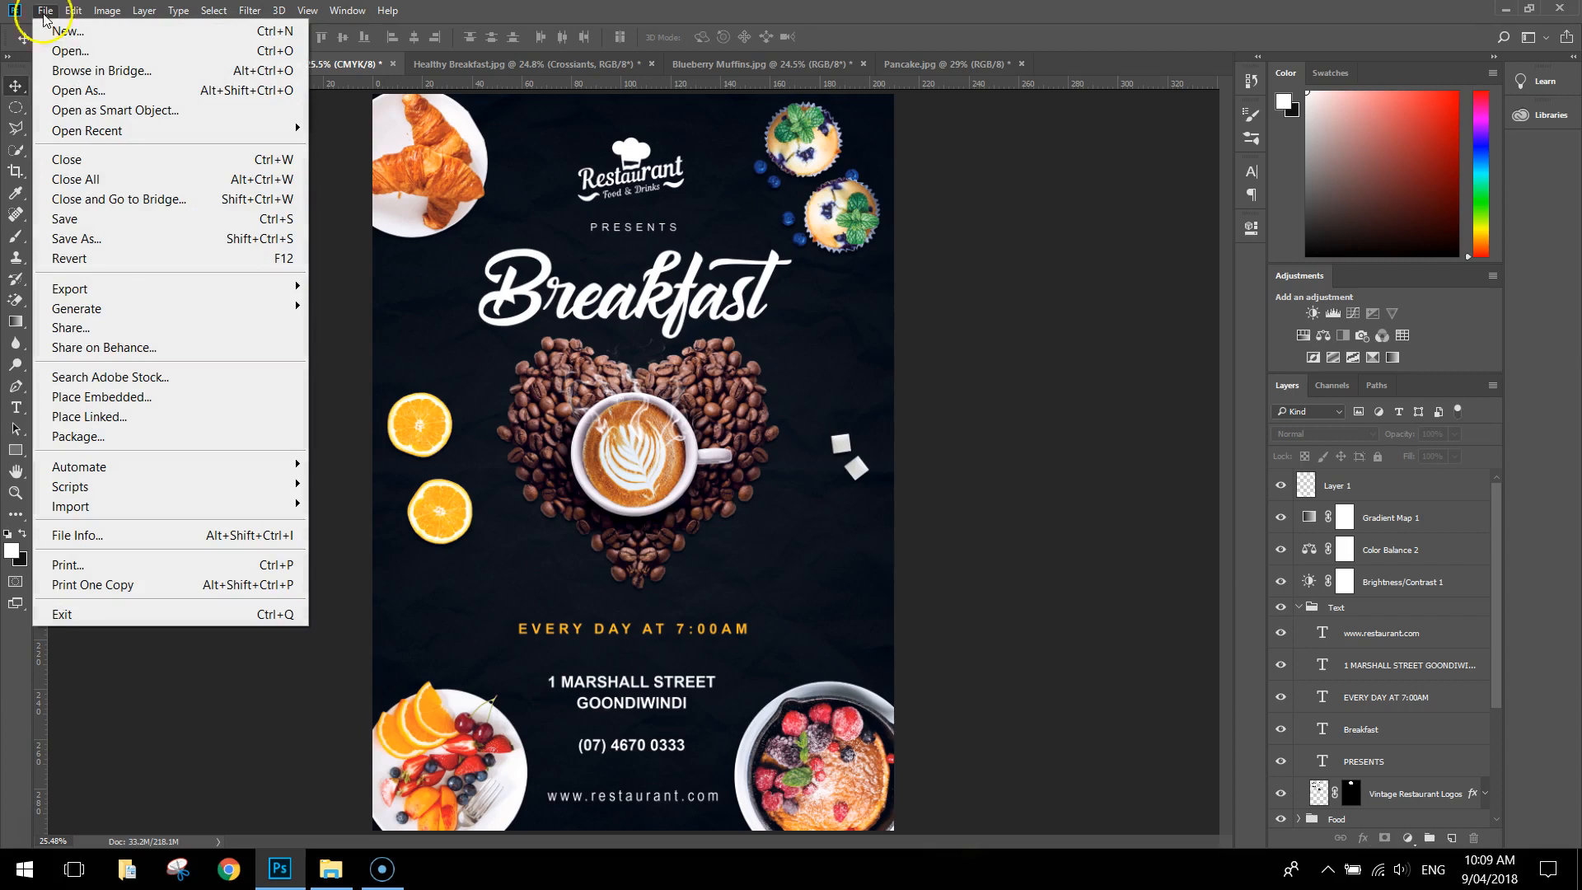
left_click(74, 219)
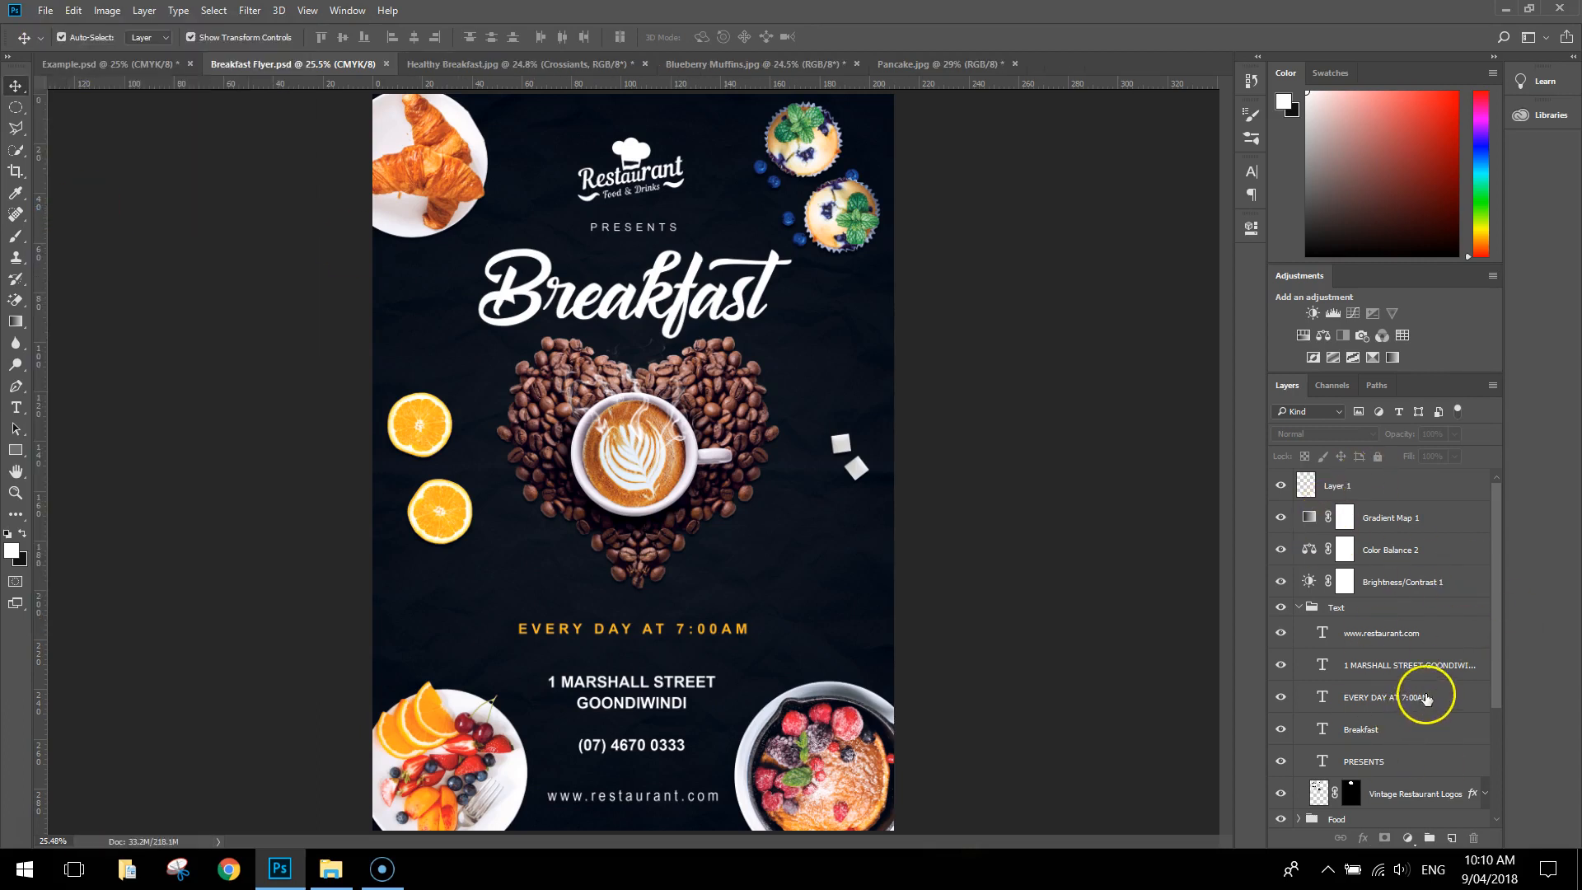
left_click(1299, 607)
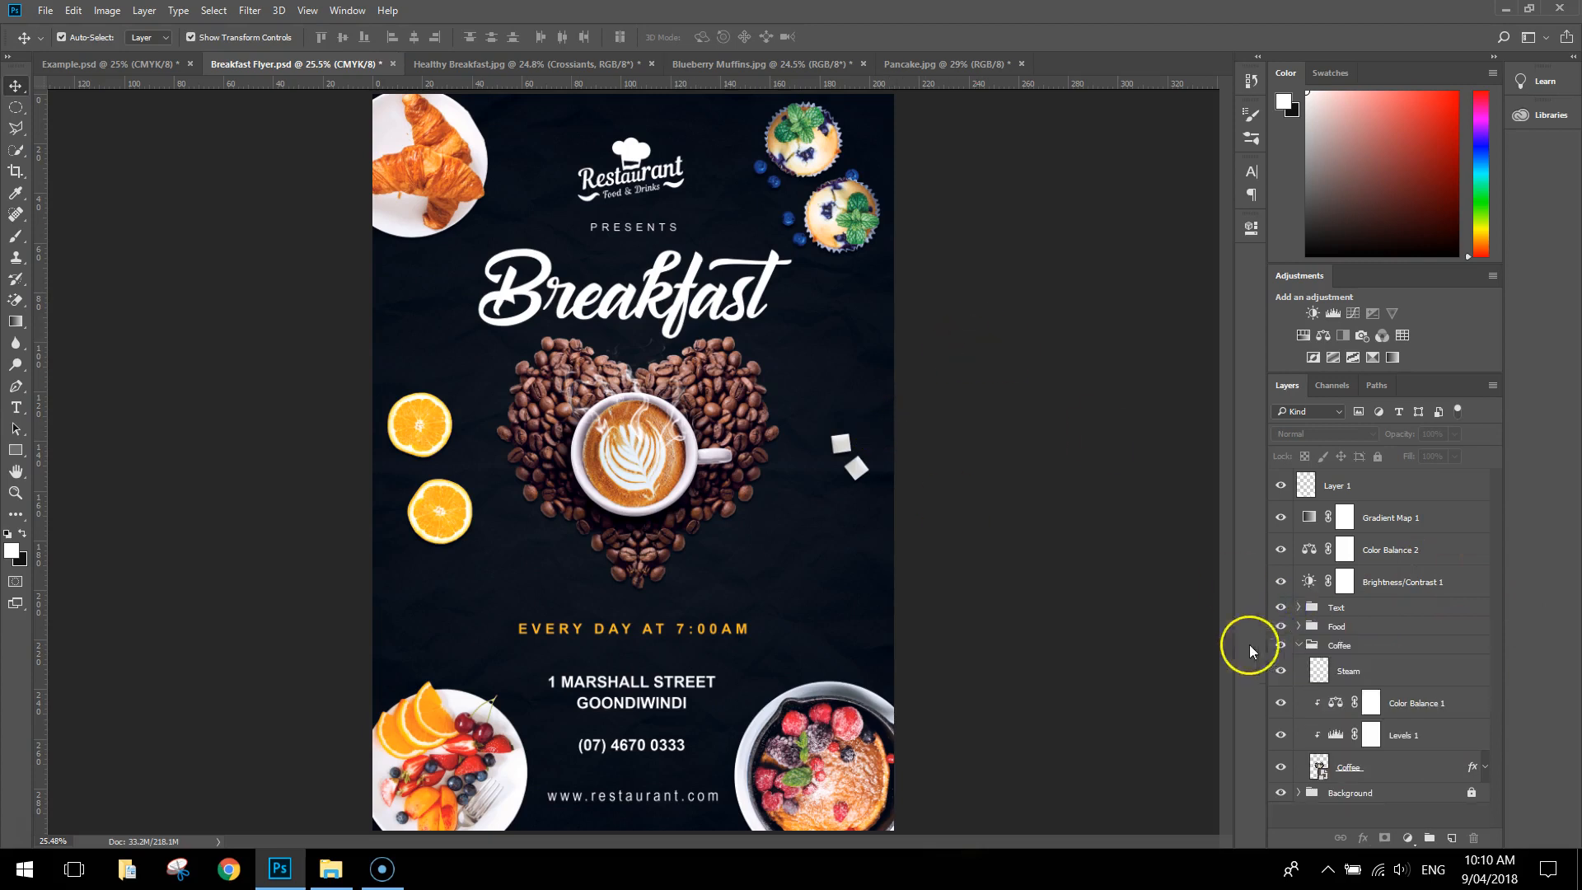
left_click(1298, 646)
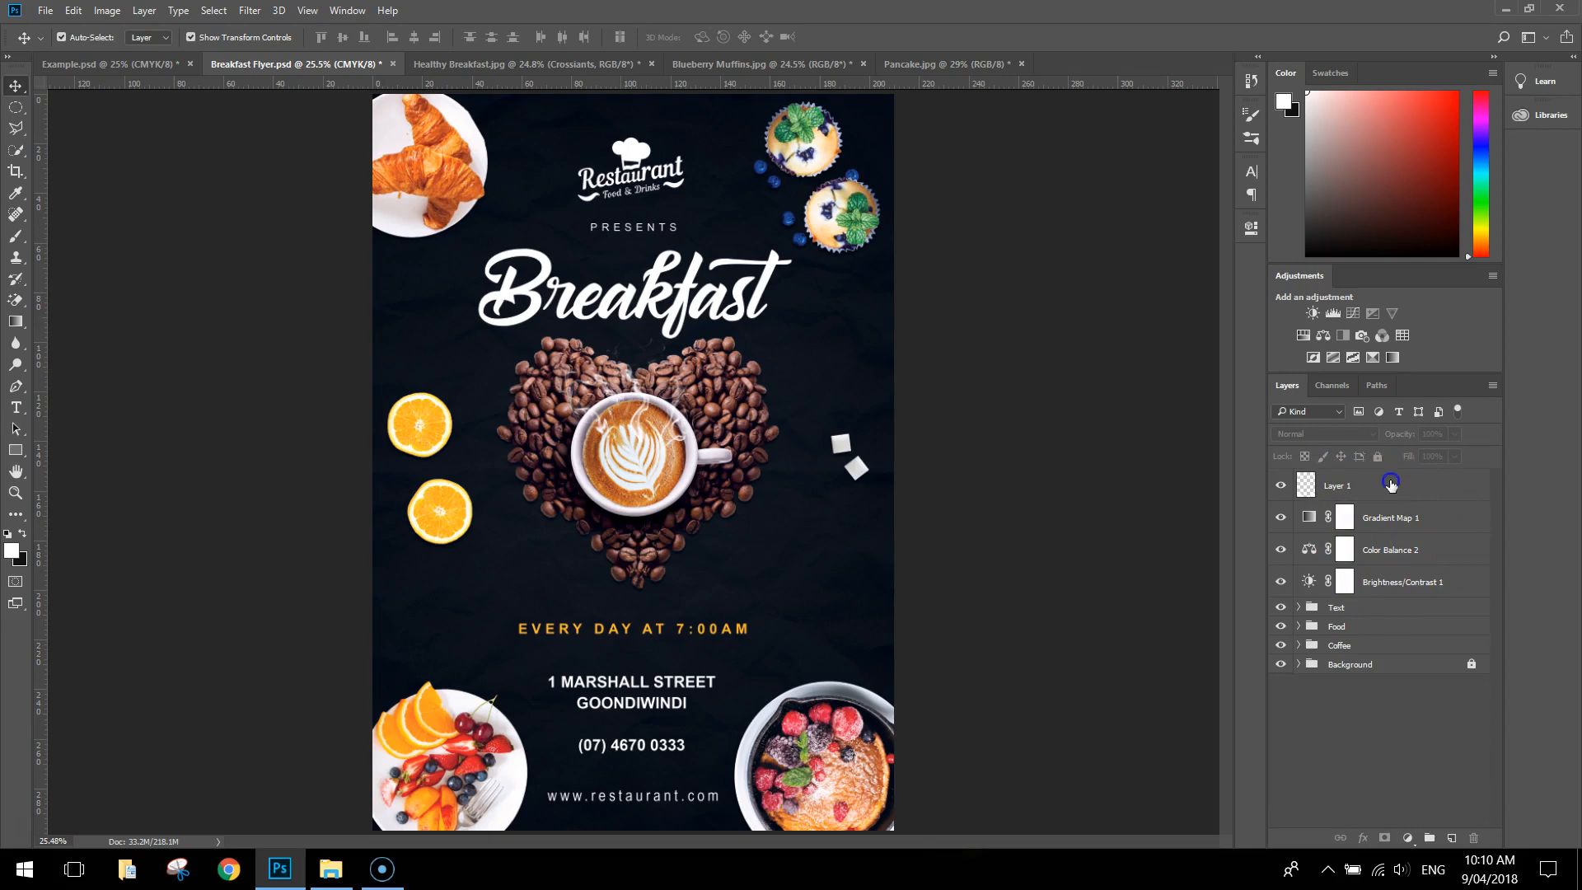
Group Layer 1 and the Gradient Map, Color Balance and Brightness/Contrast layers into a group named Adjustments
left_click(1391, 486)
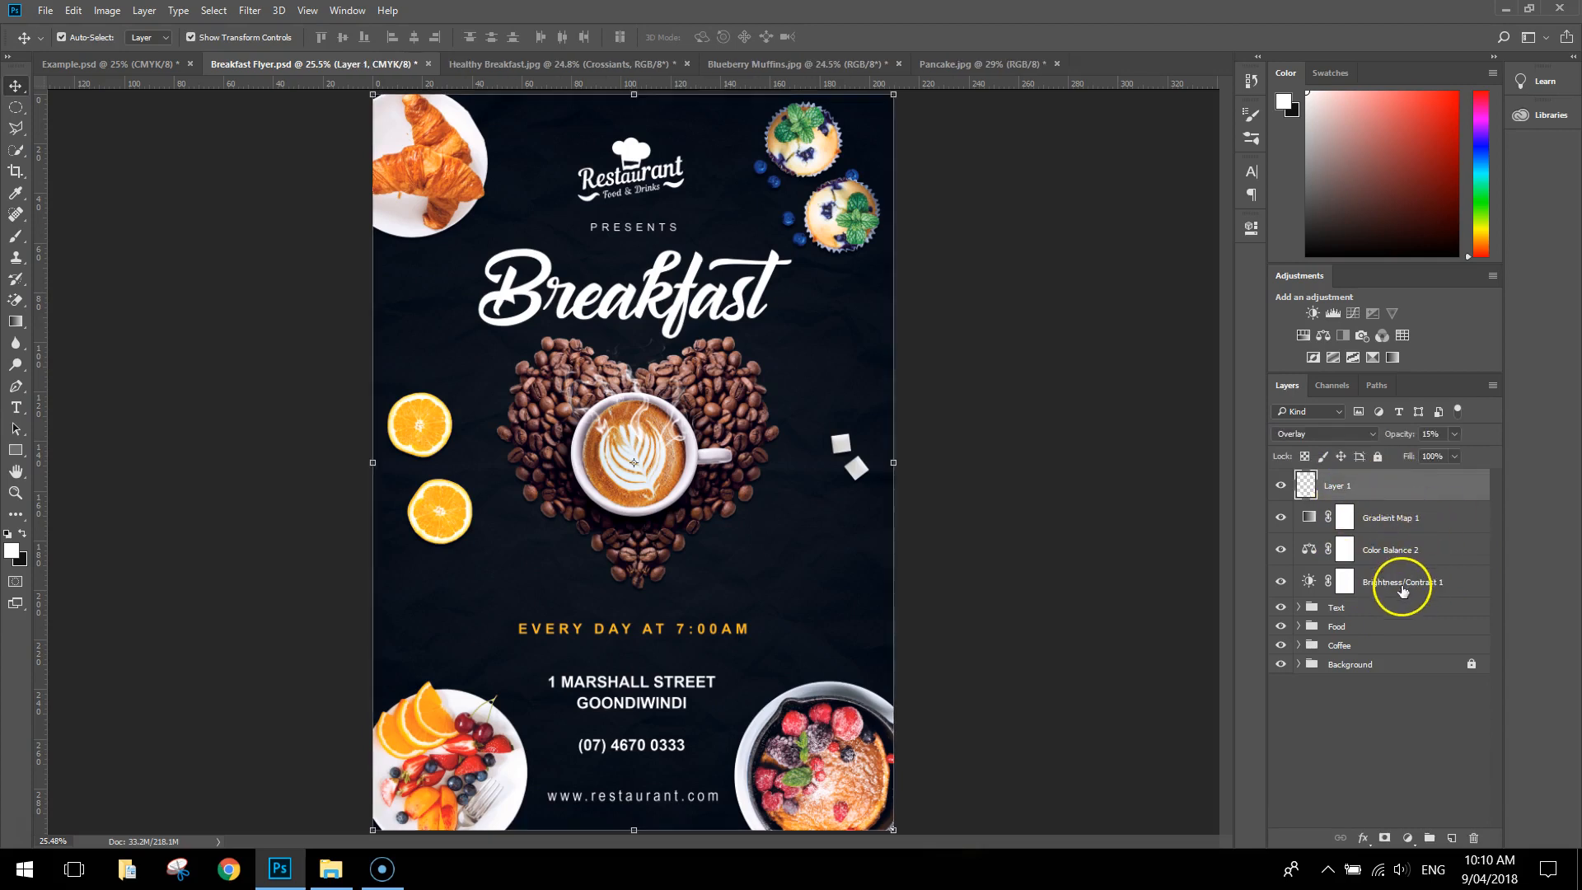
left_click(1438, 584, "shift")
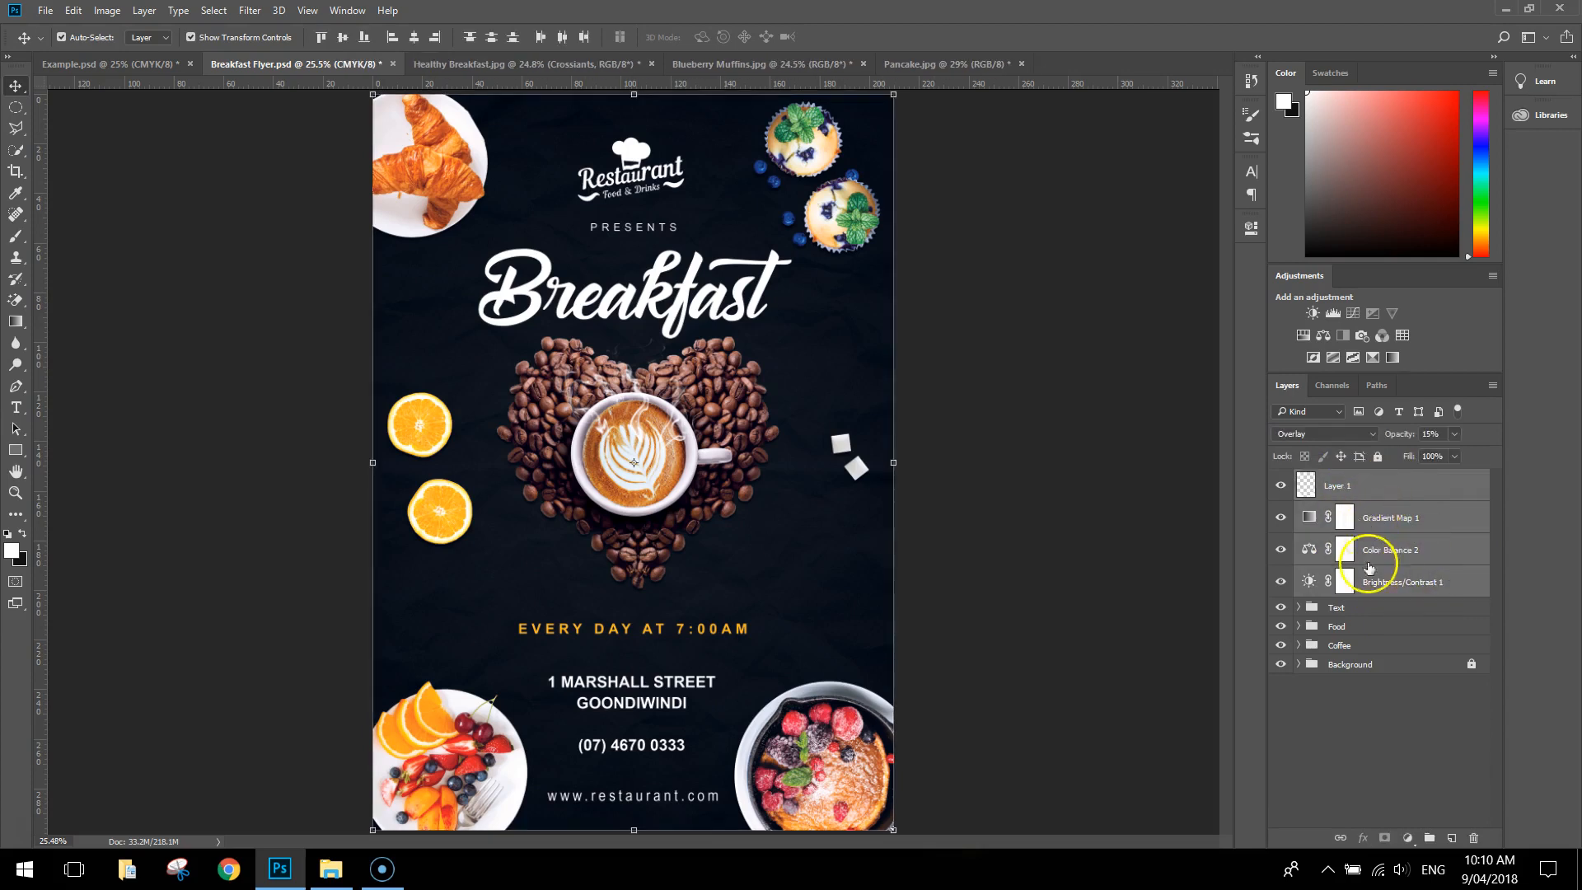
left_click_drag(1381, 590, 1432, 838)
double_click(1341, 480)
type("Adjustments")
key("Return")
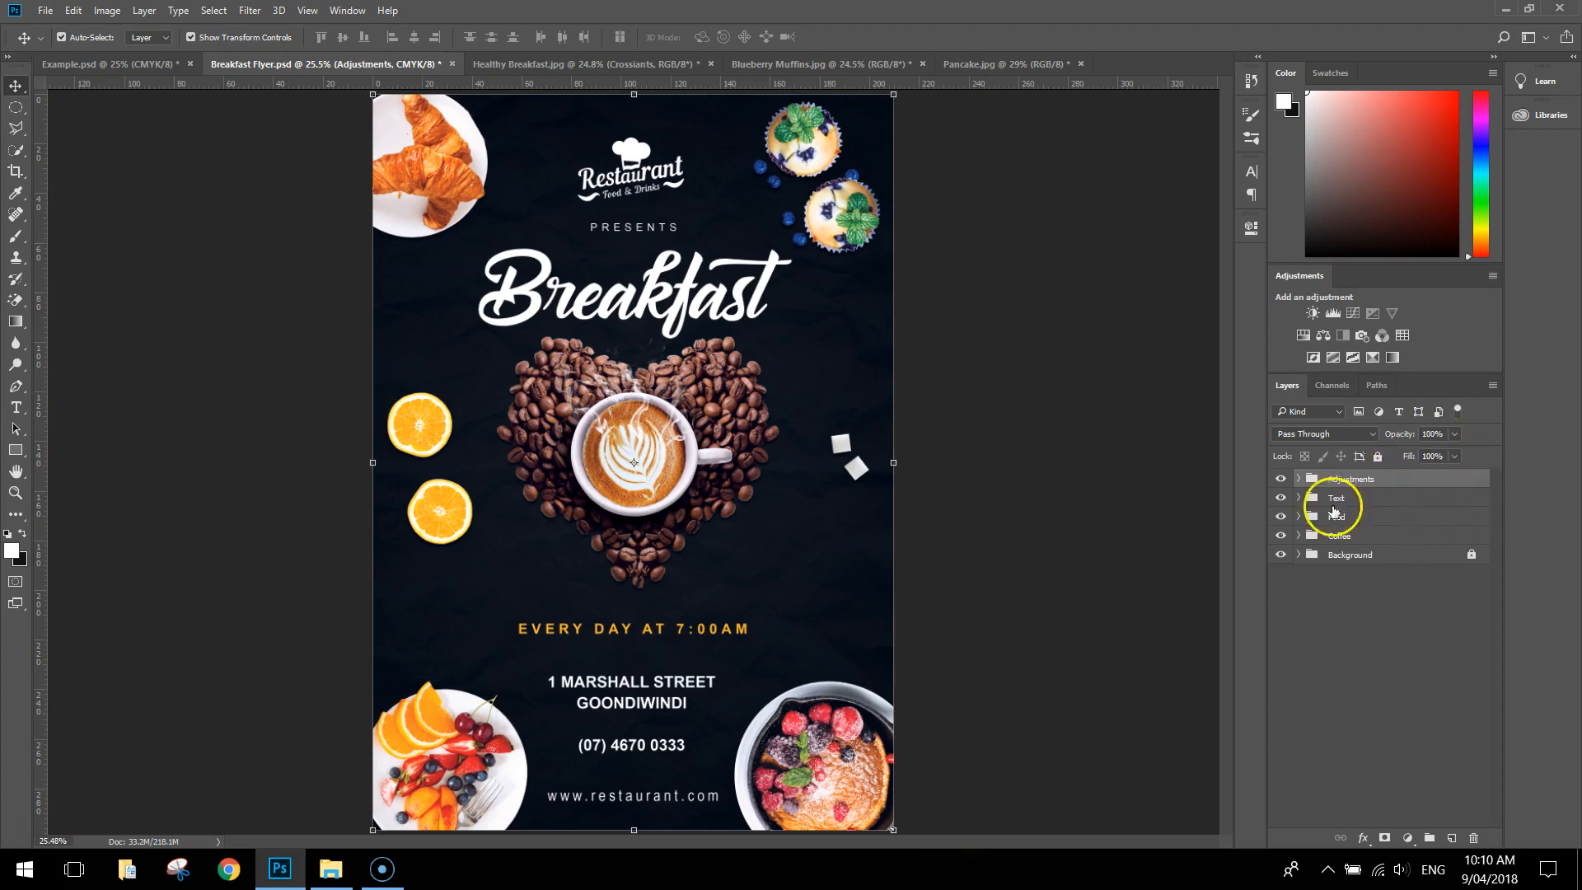
left_click(61, 251)
Save a JPEG copy of the flyer named Breakfast Flyer at quality 8 (High)
left_click(45, 11)
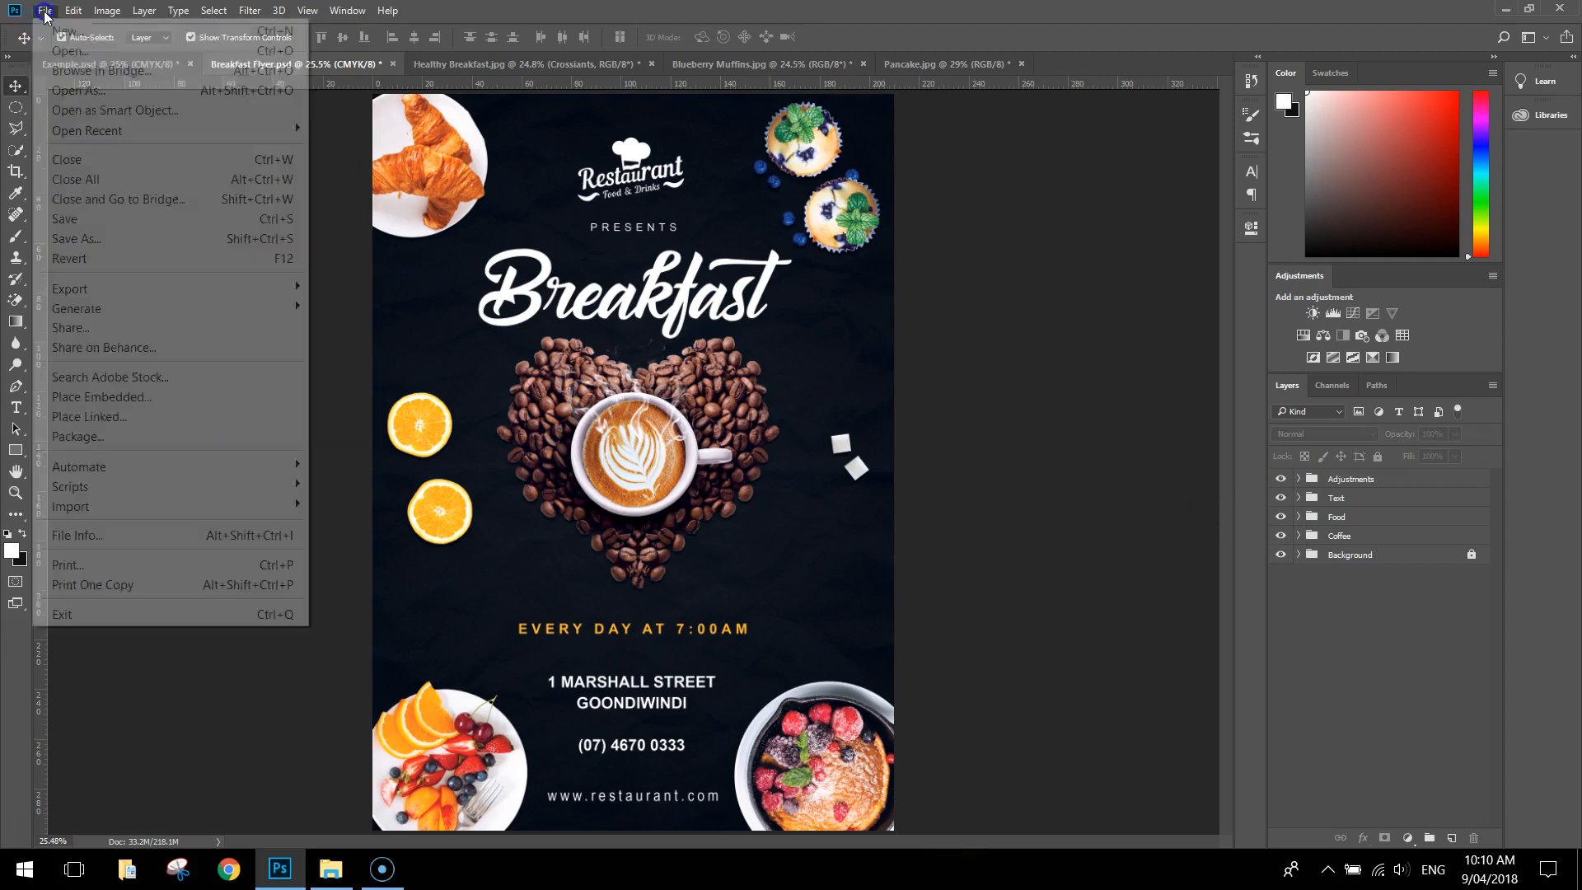
left_click(101, 238)
left_click(235, 595)
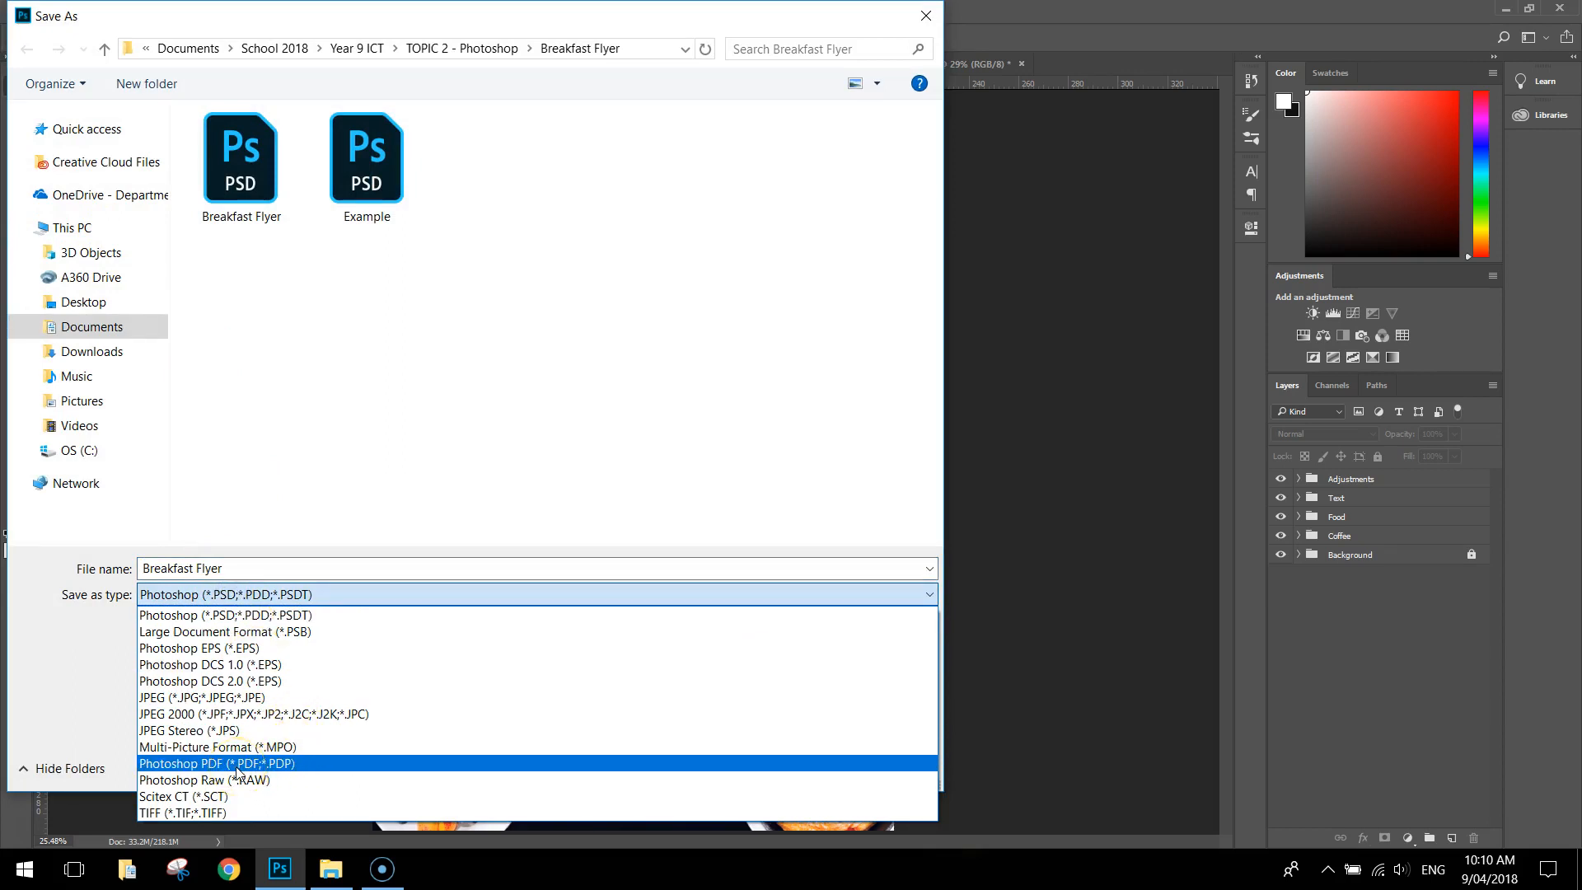
left_click(248, 698)
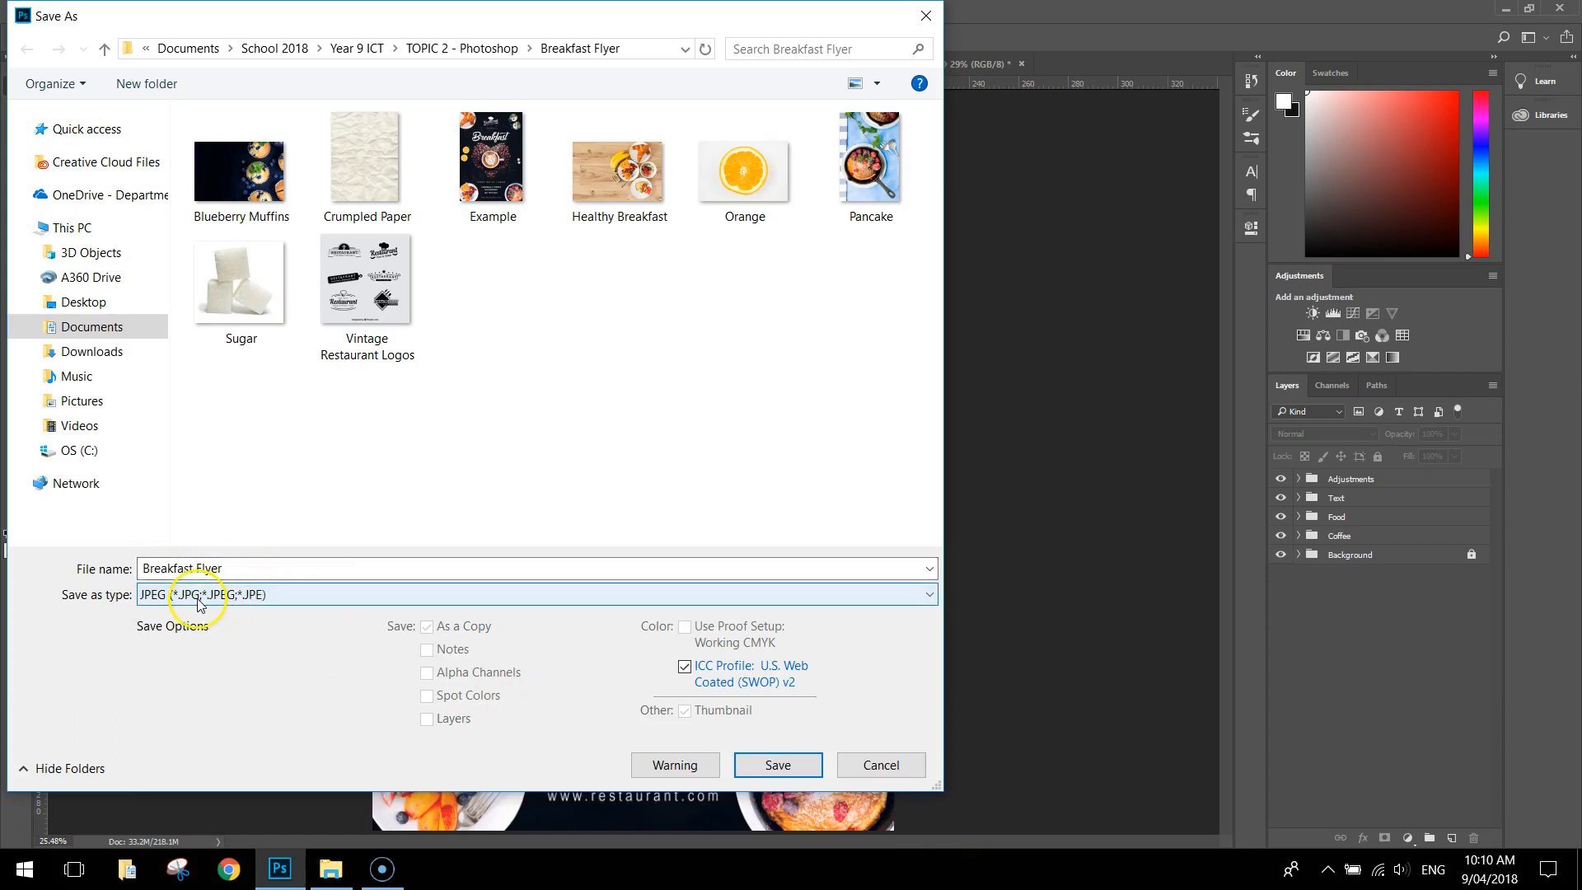
left_click(744, 766)
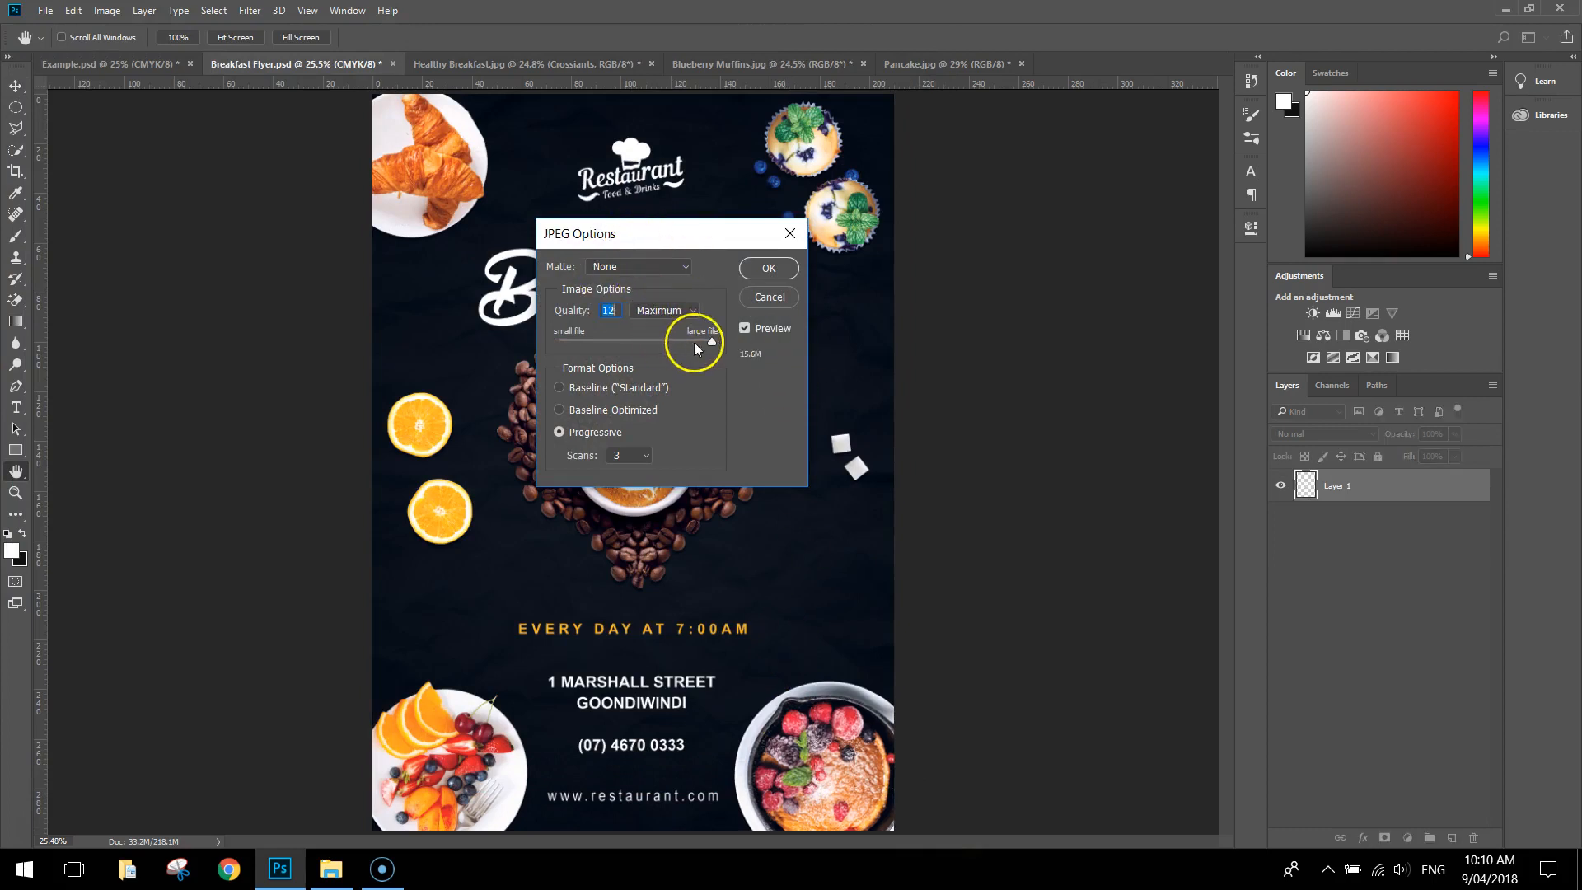
left_click_drag(701, 343, 695, 345)
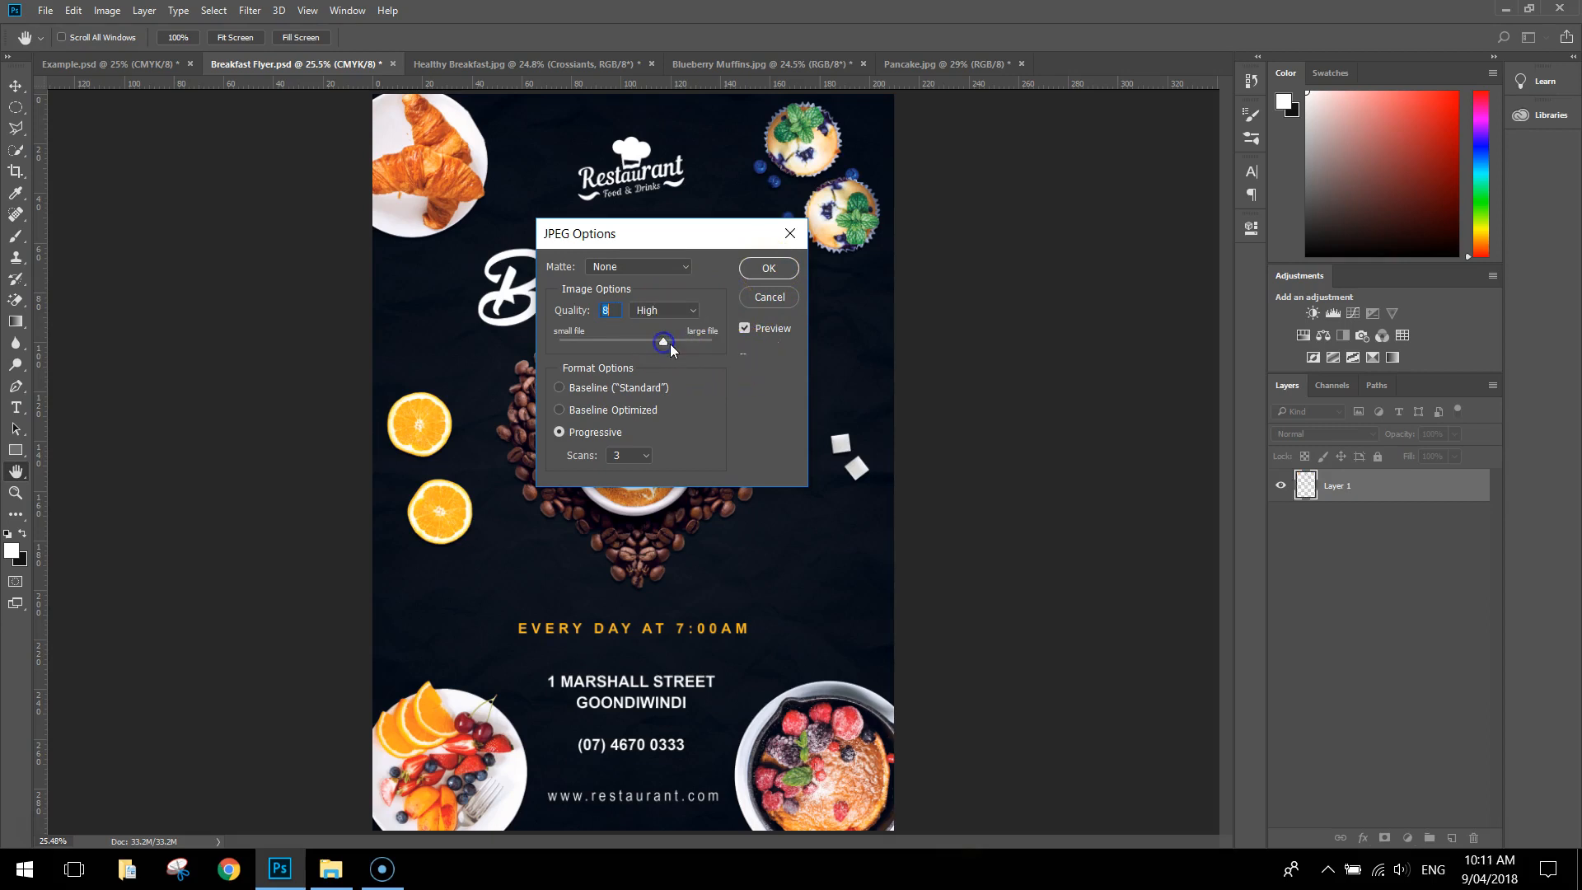
left_click(769, 268)
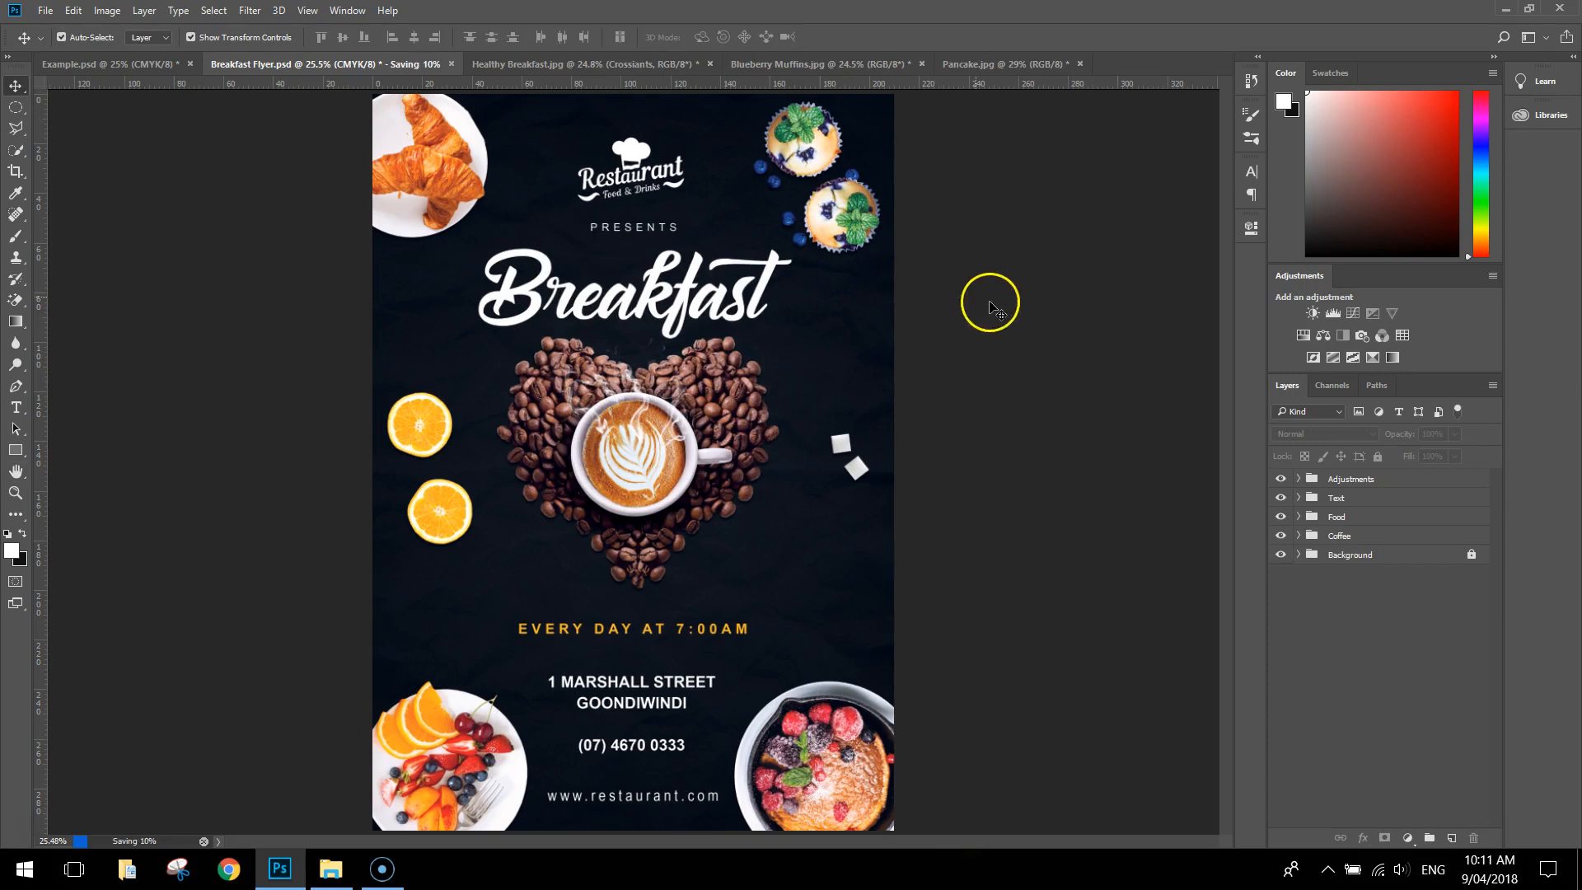